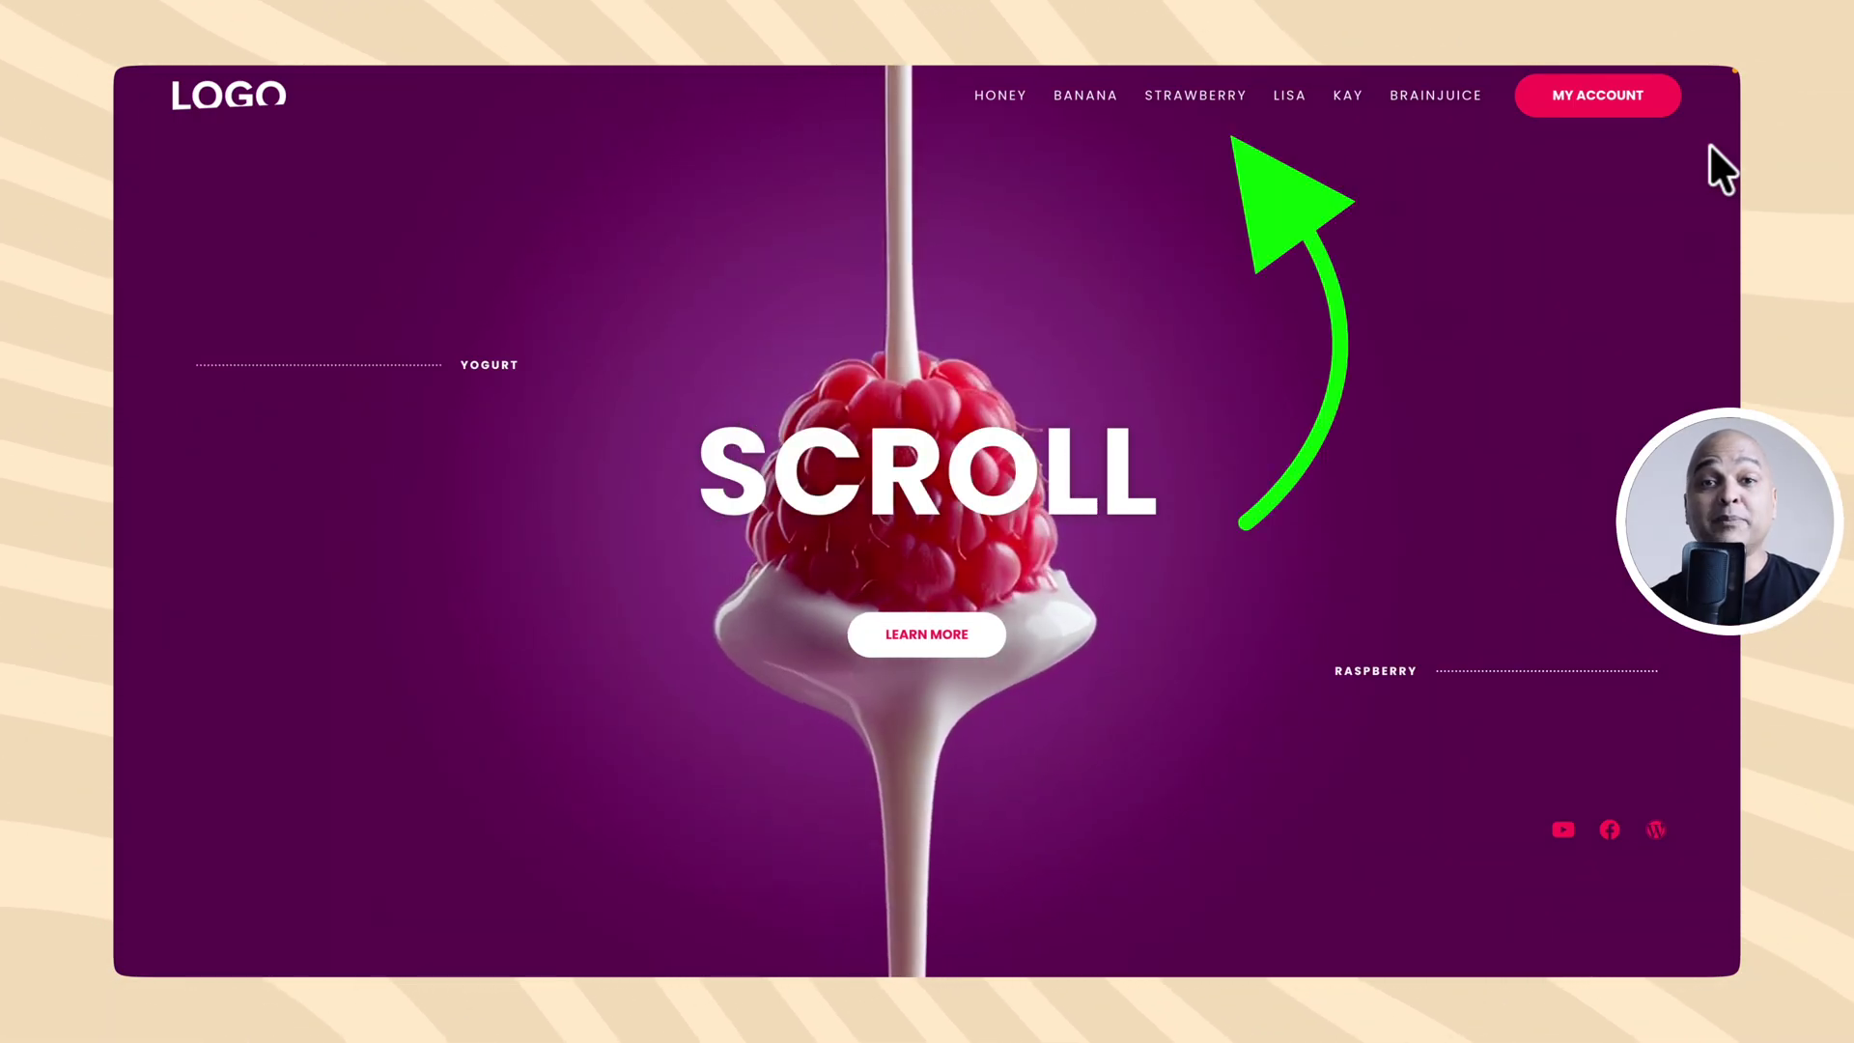
Open and close the hamburger full-screen menu several times, including in the tablet view.
left_click(1705, 96)
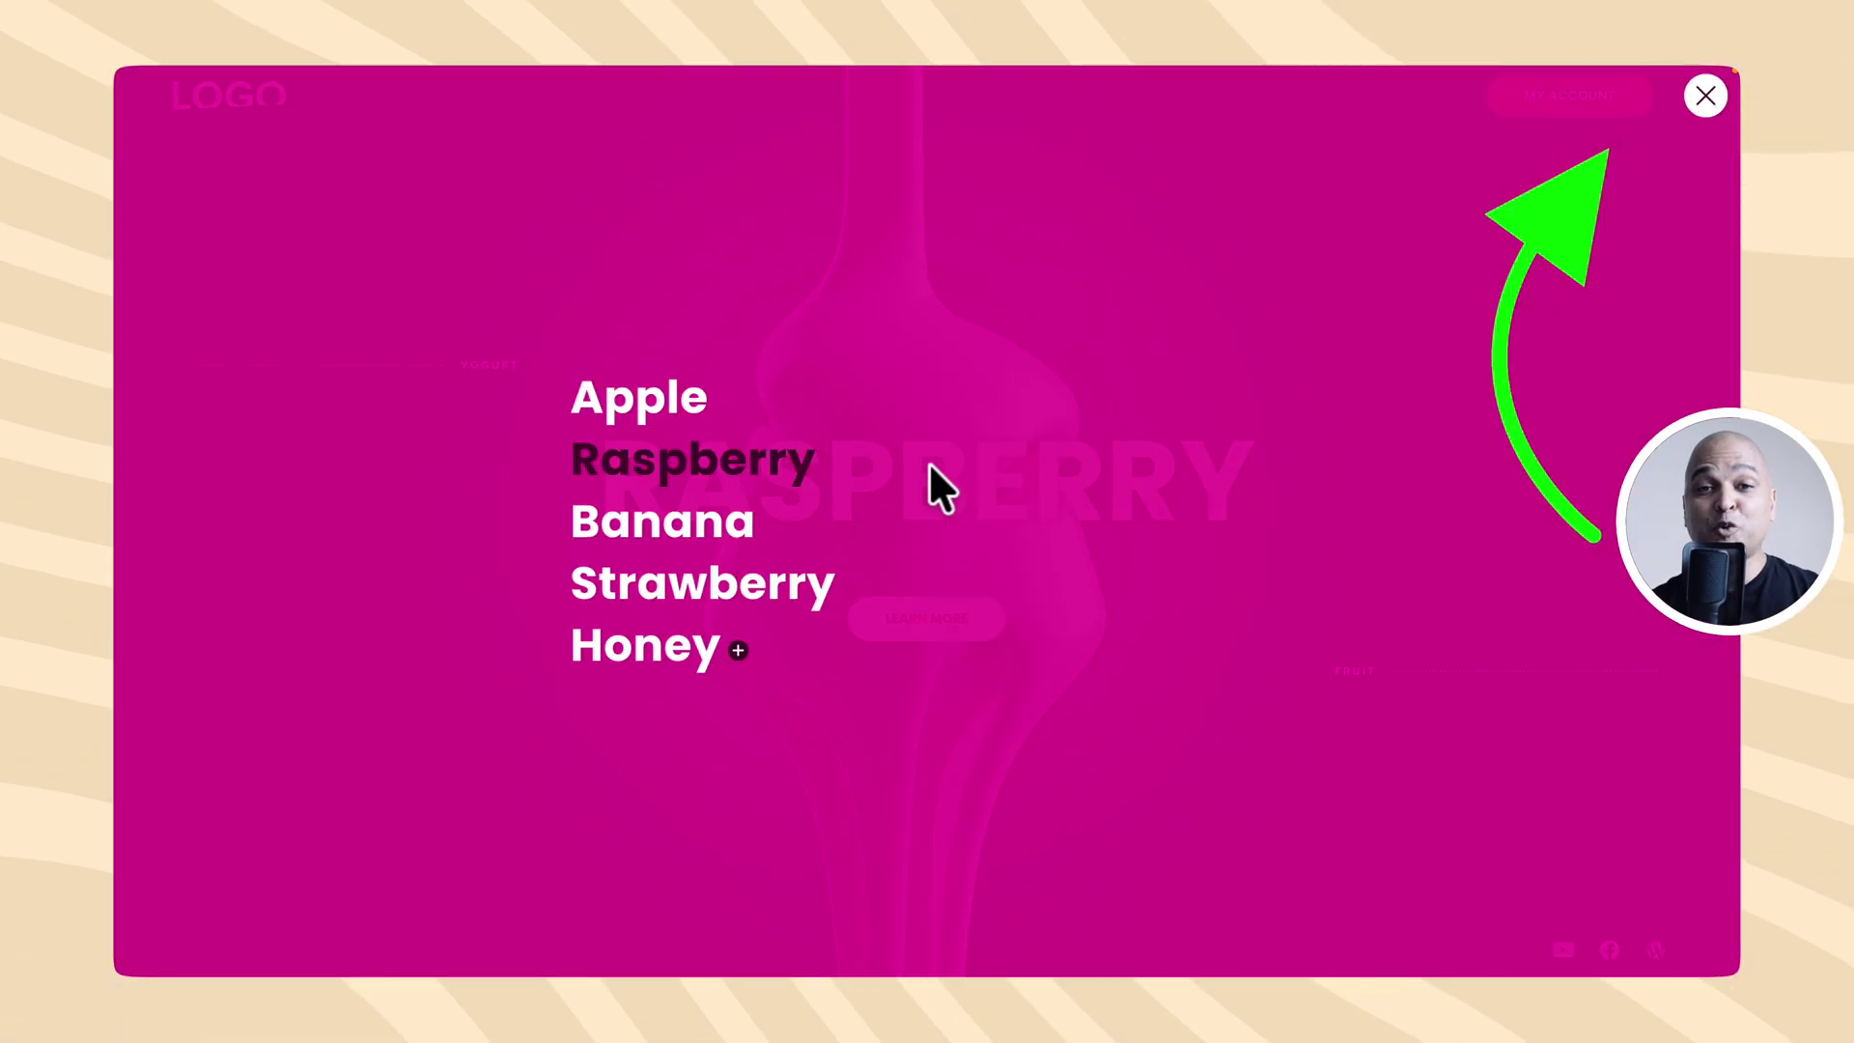
left_click(720, 526)
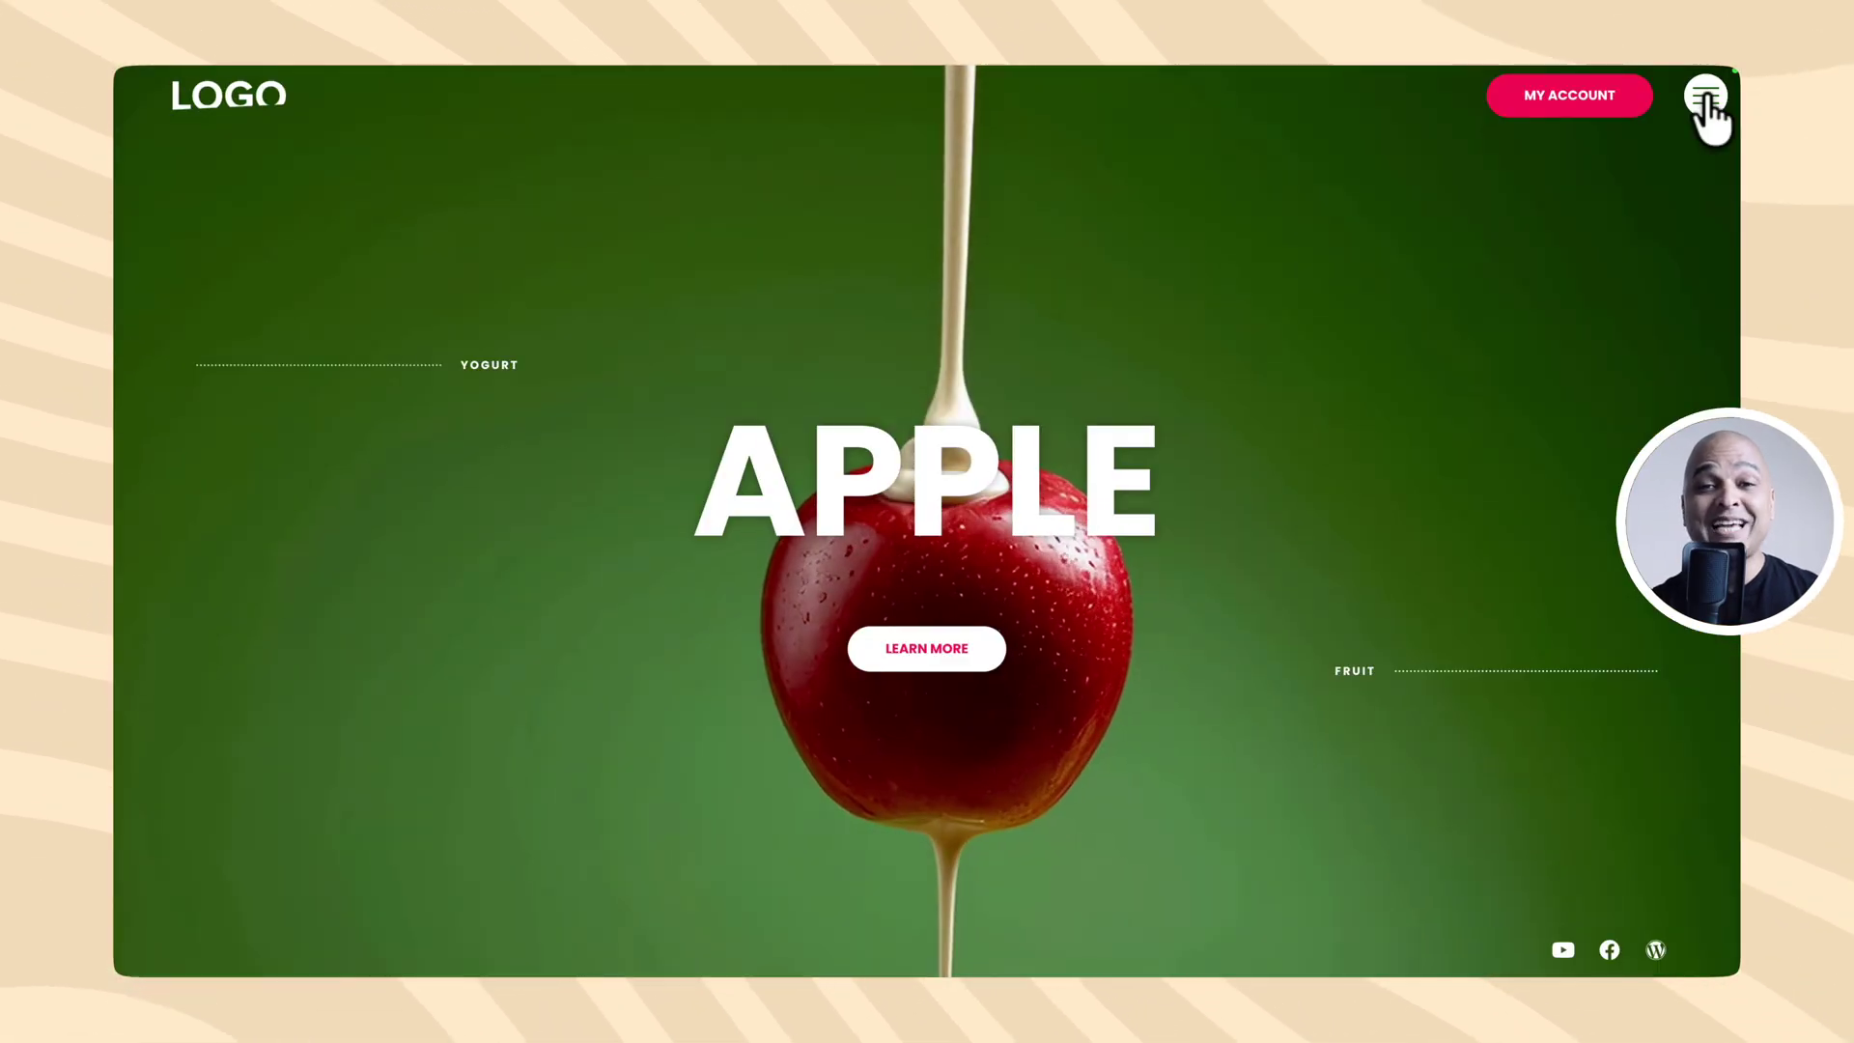
left_click(1705, 97)
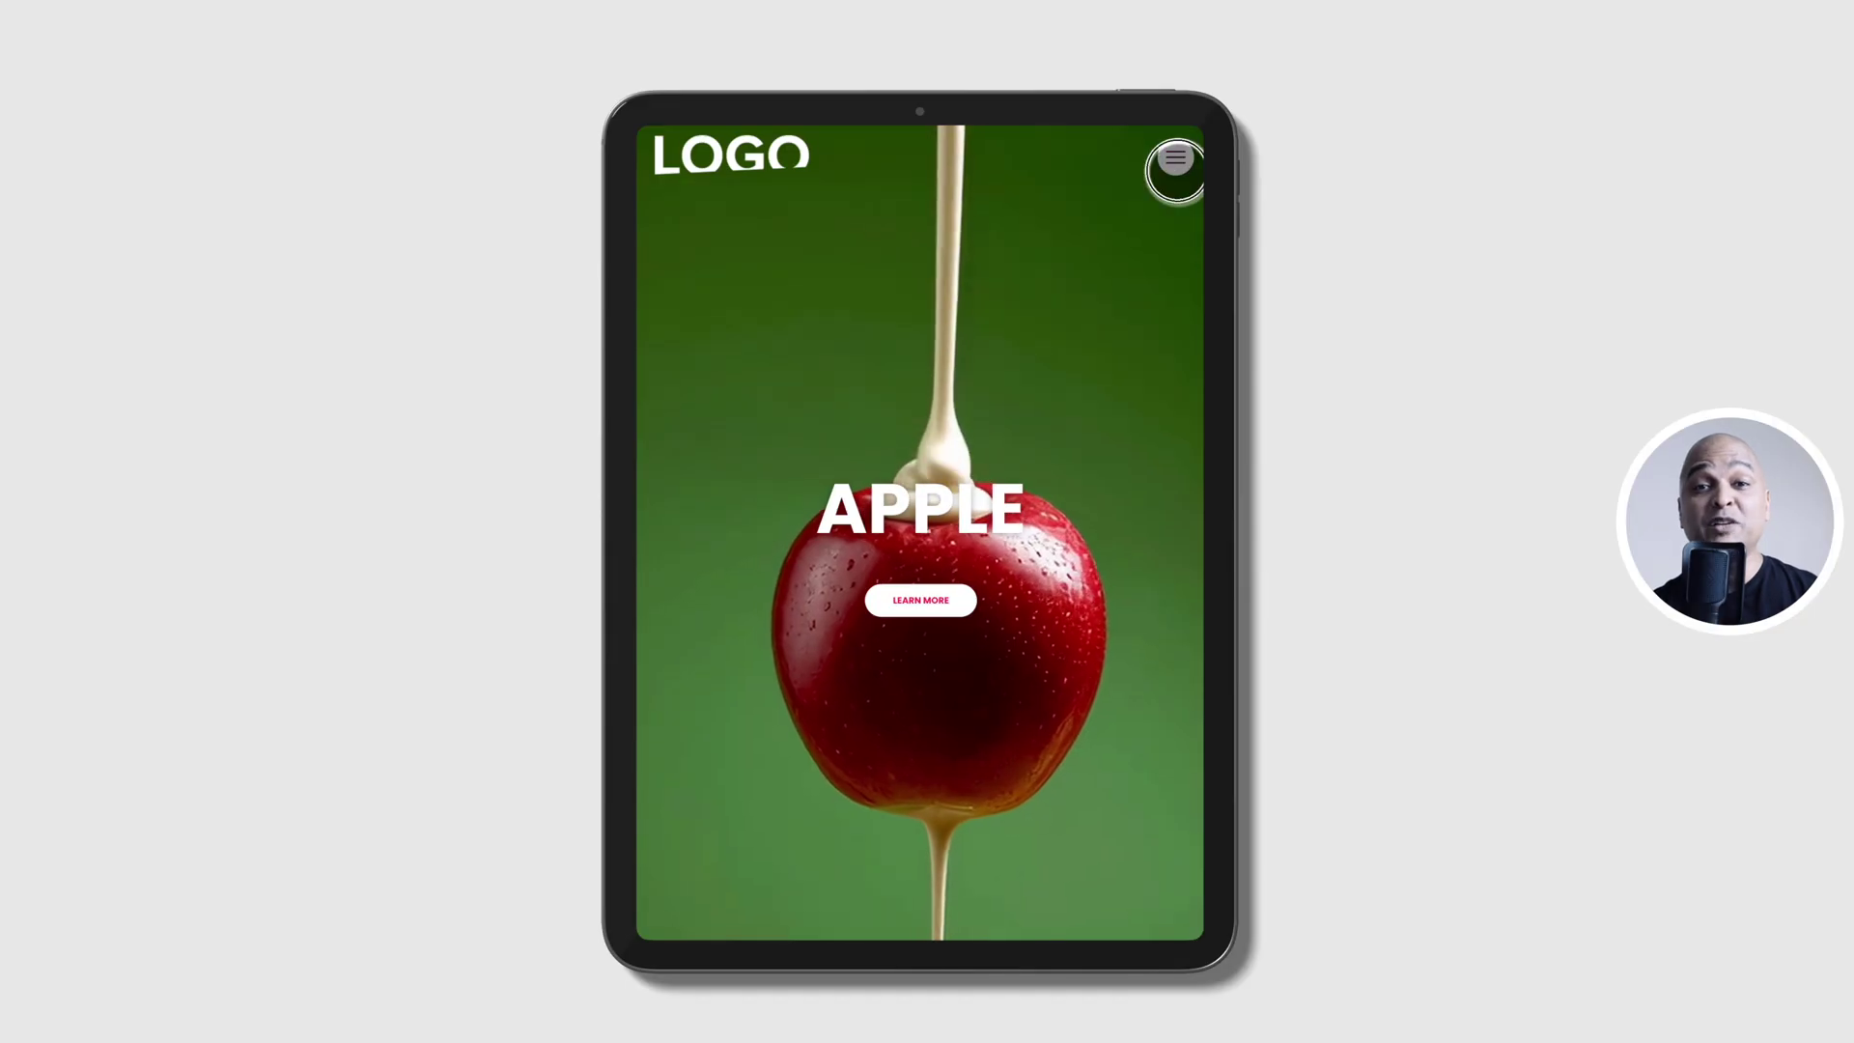
left_click(1175, 160)
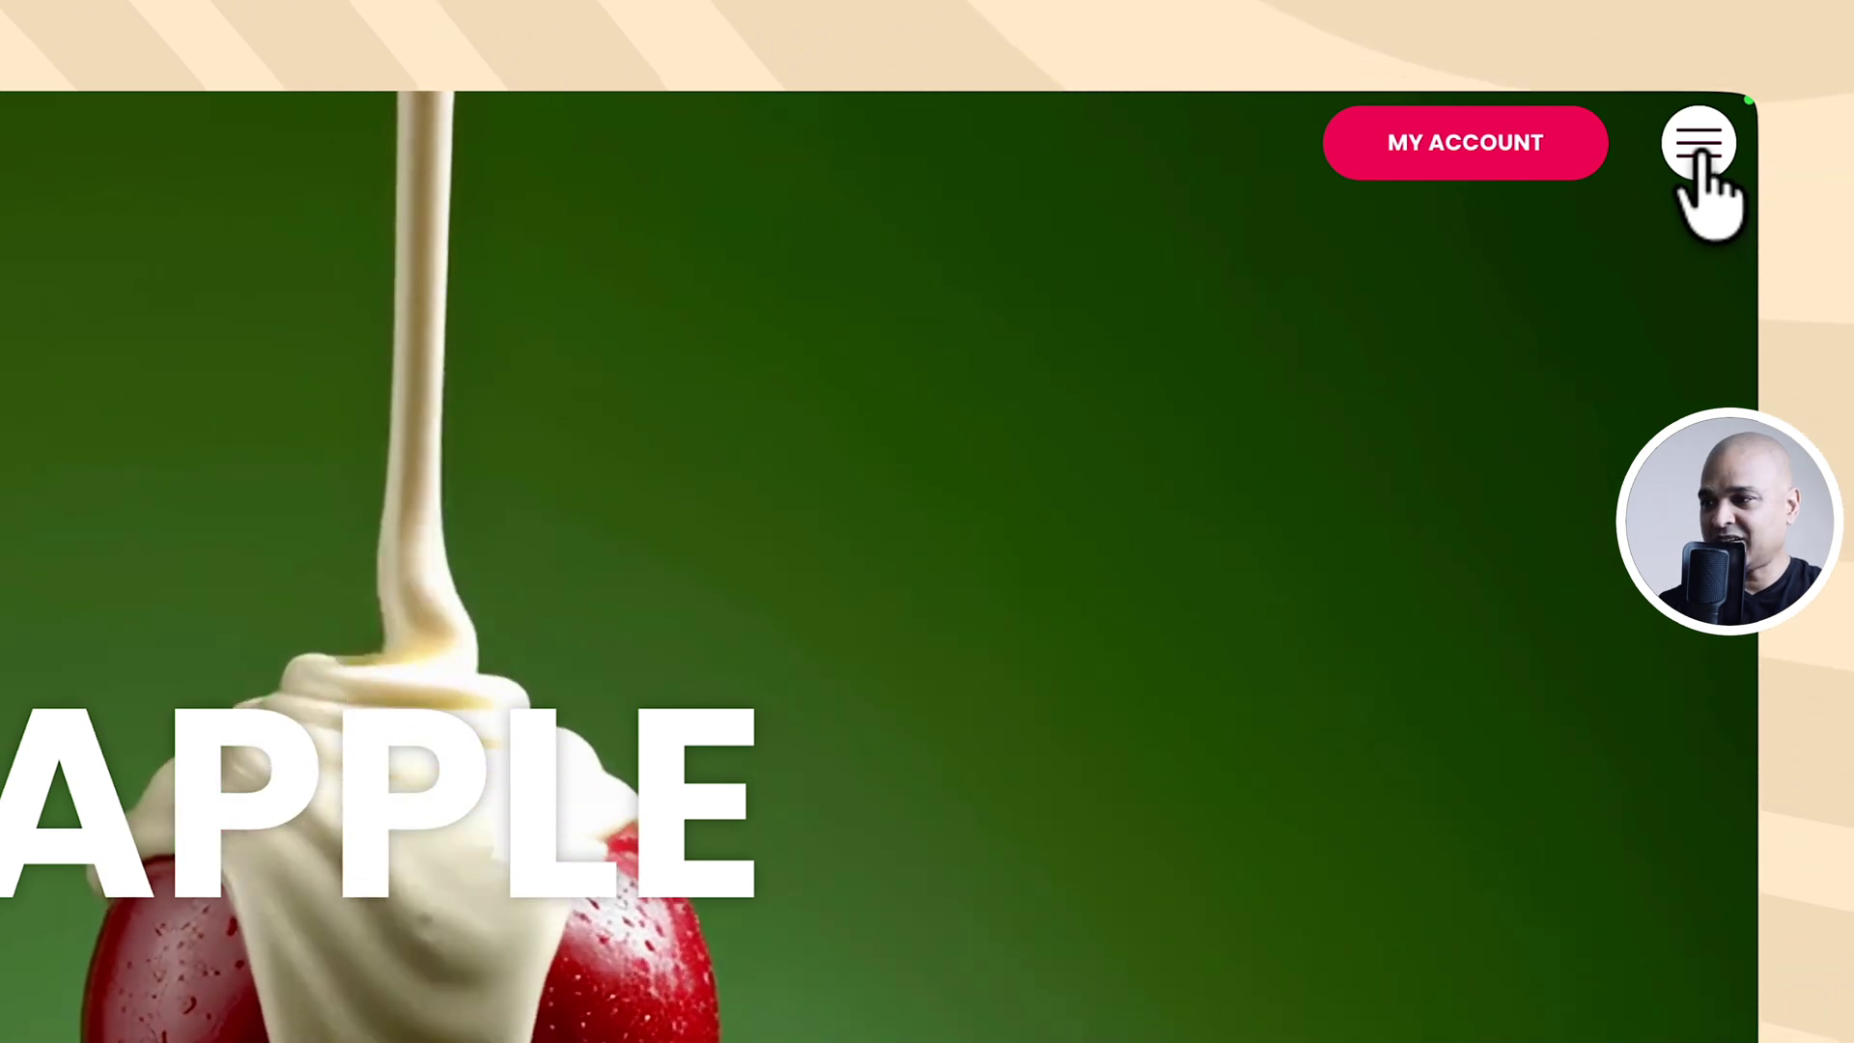
left_click(1699, 154)
left_click(1698, 149)
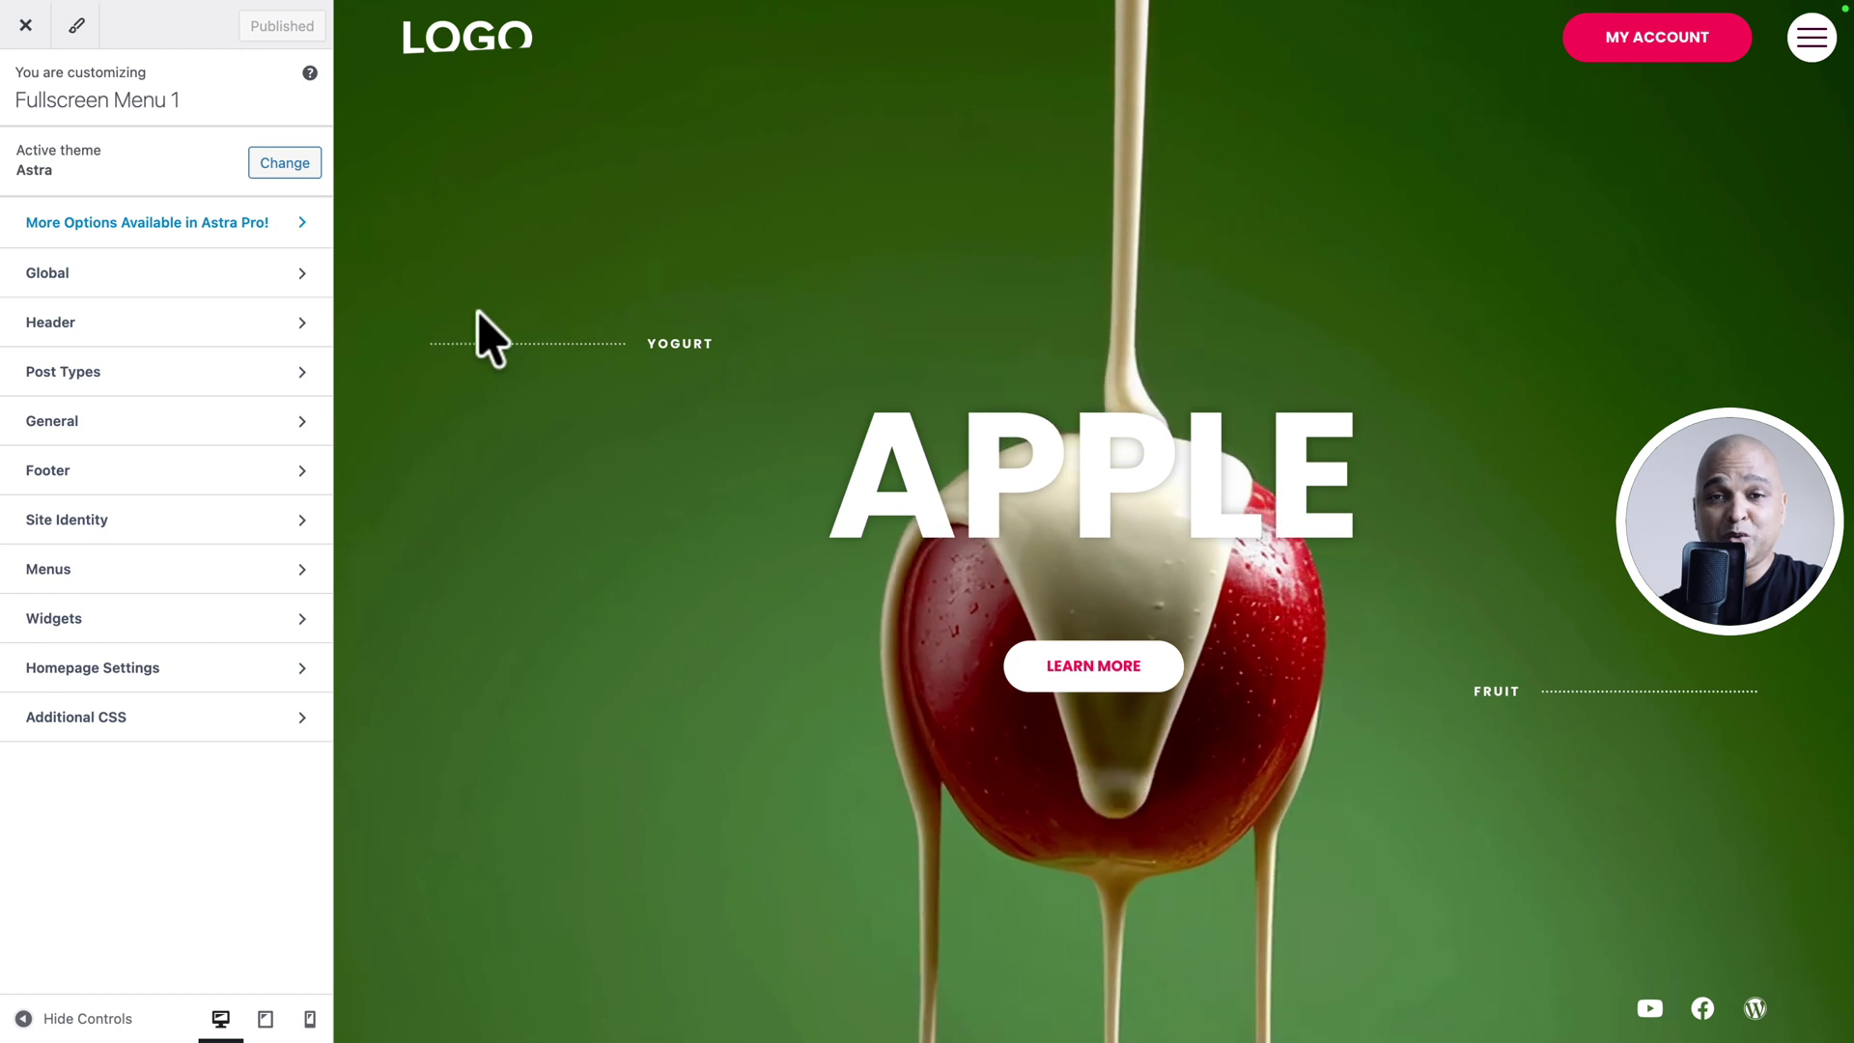
Go to Global > Colors and preview the current full-screen menu overlay.
left_click(115, 273)
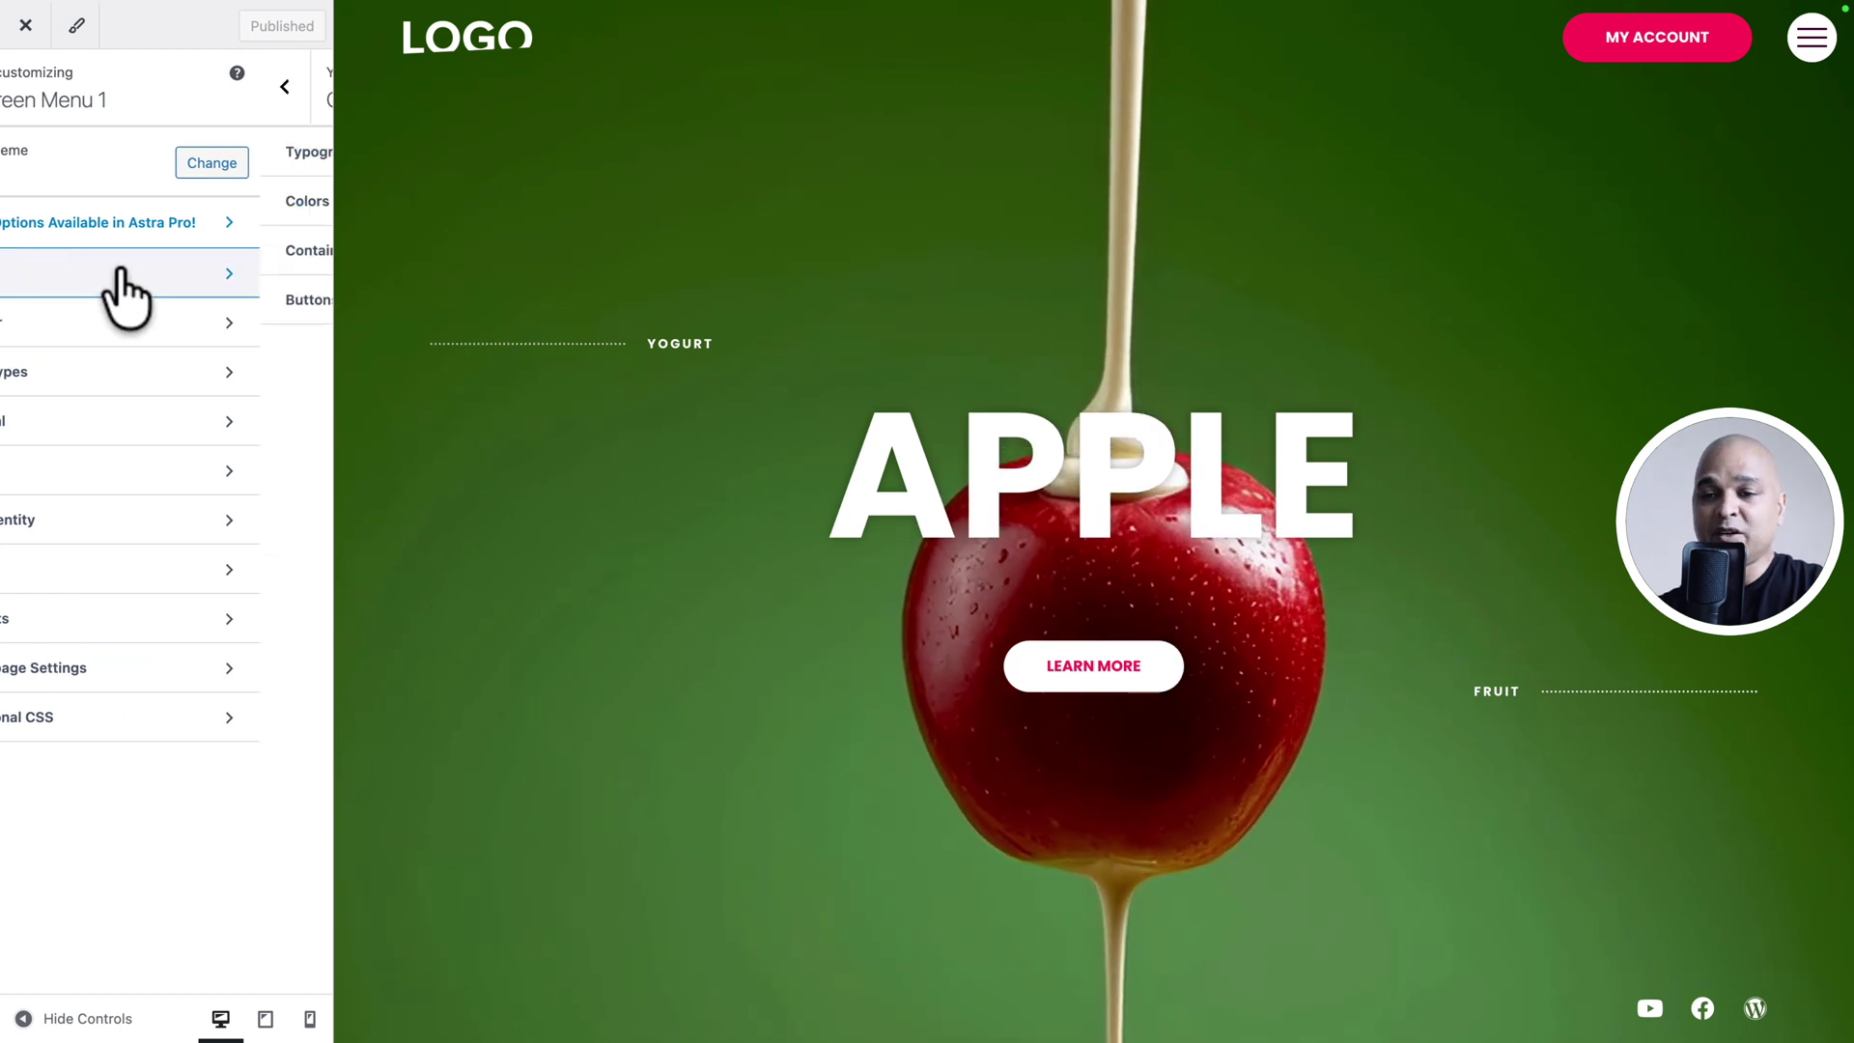
left_click(109, 228)
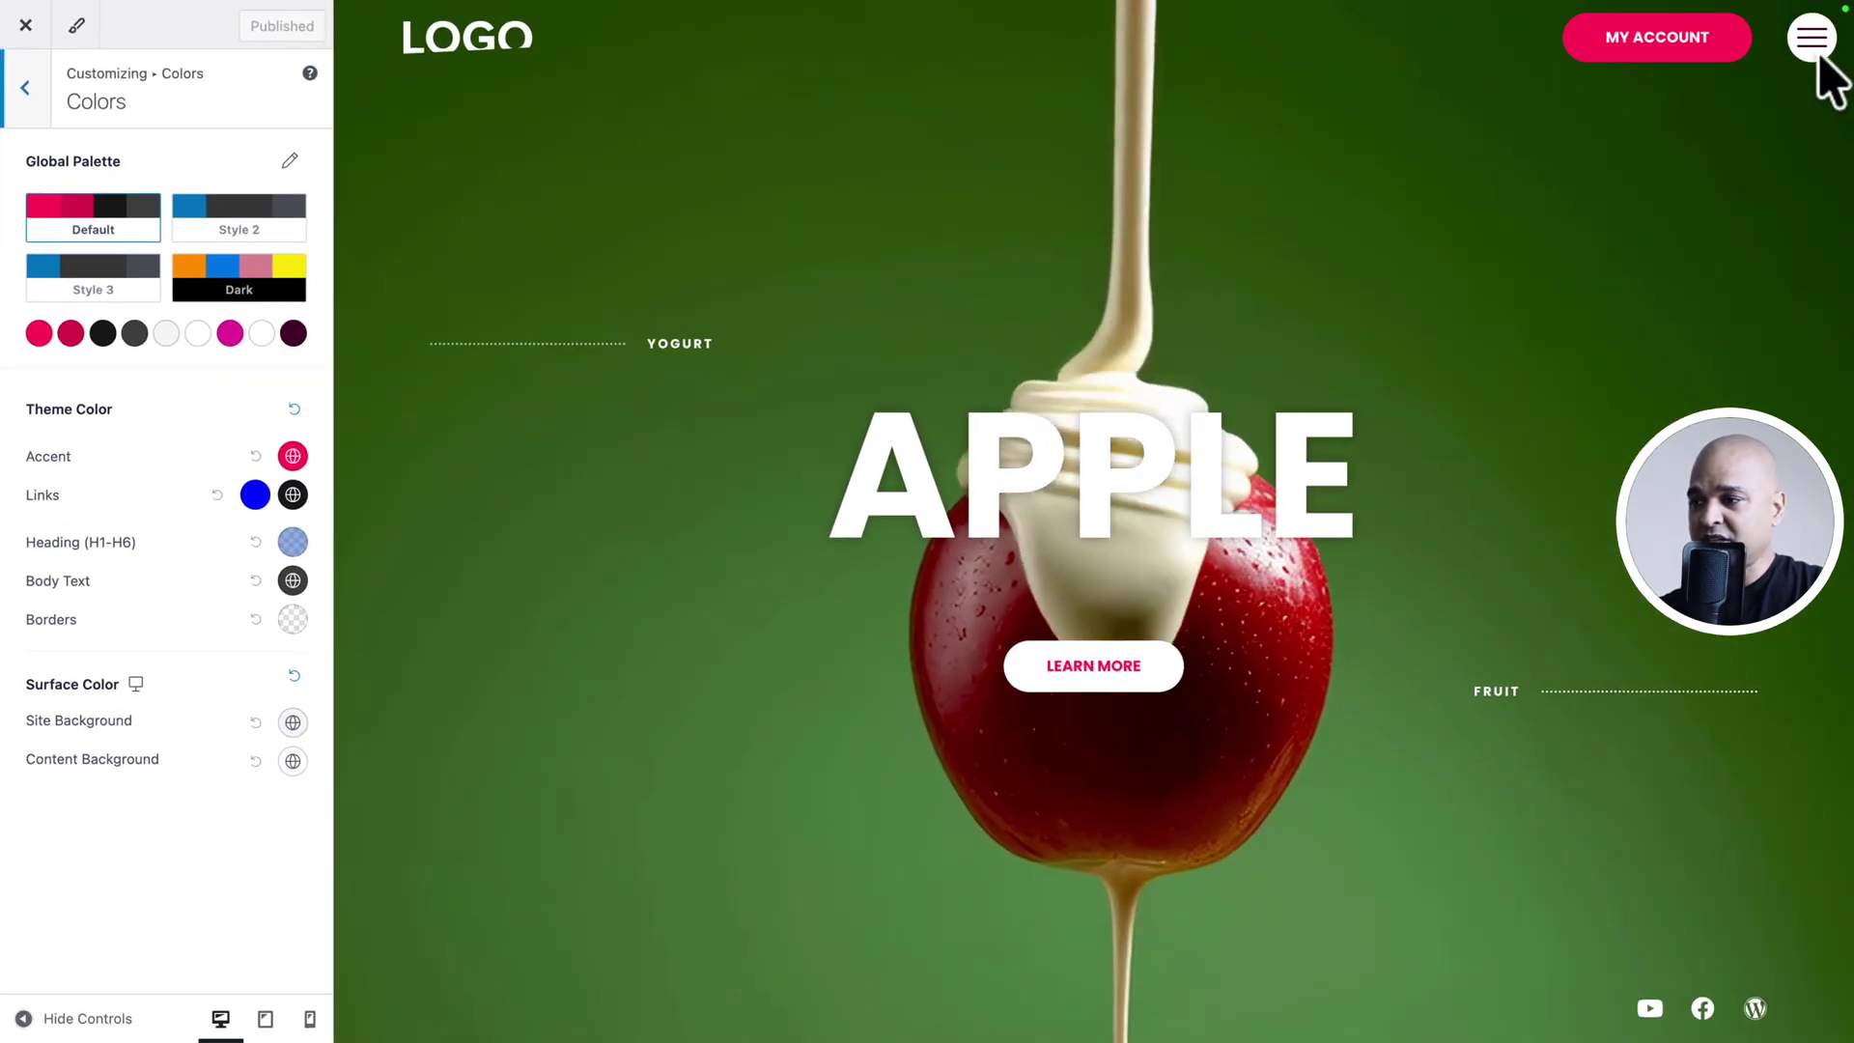
left_click(1812, 39)
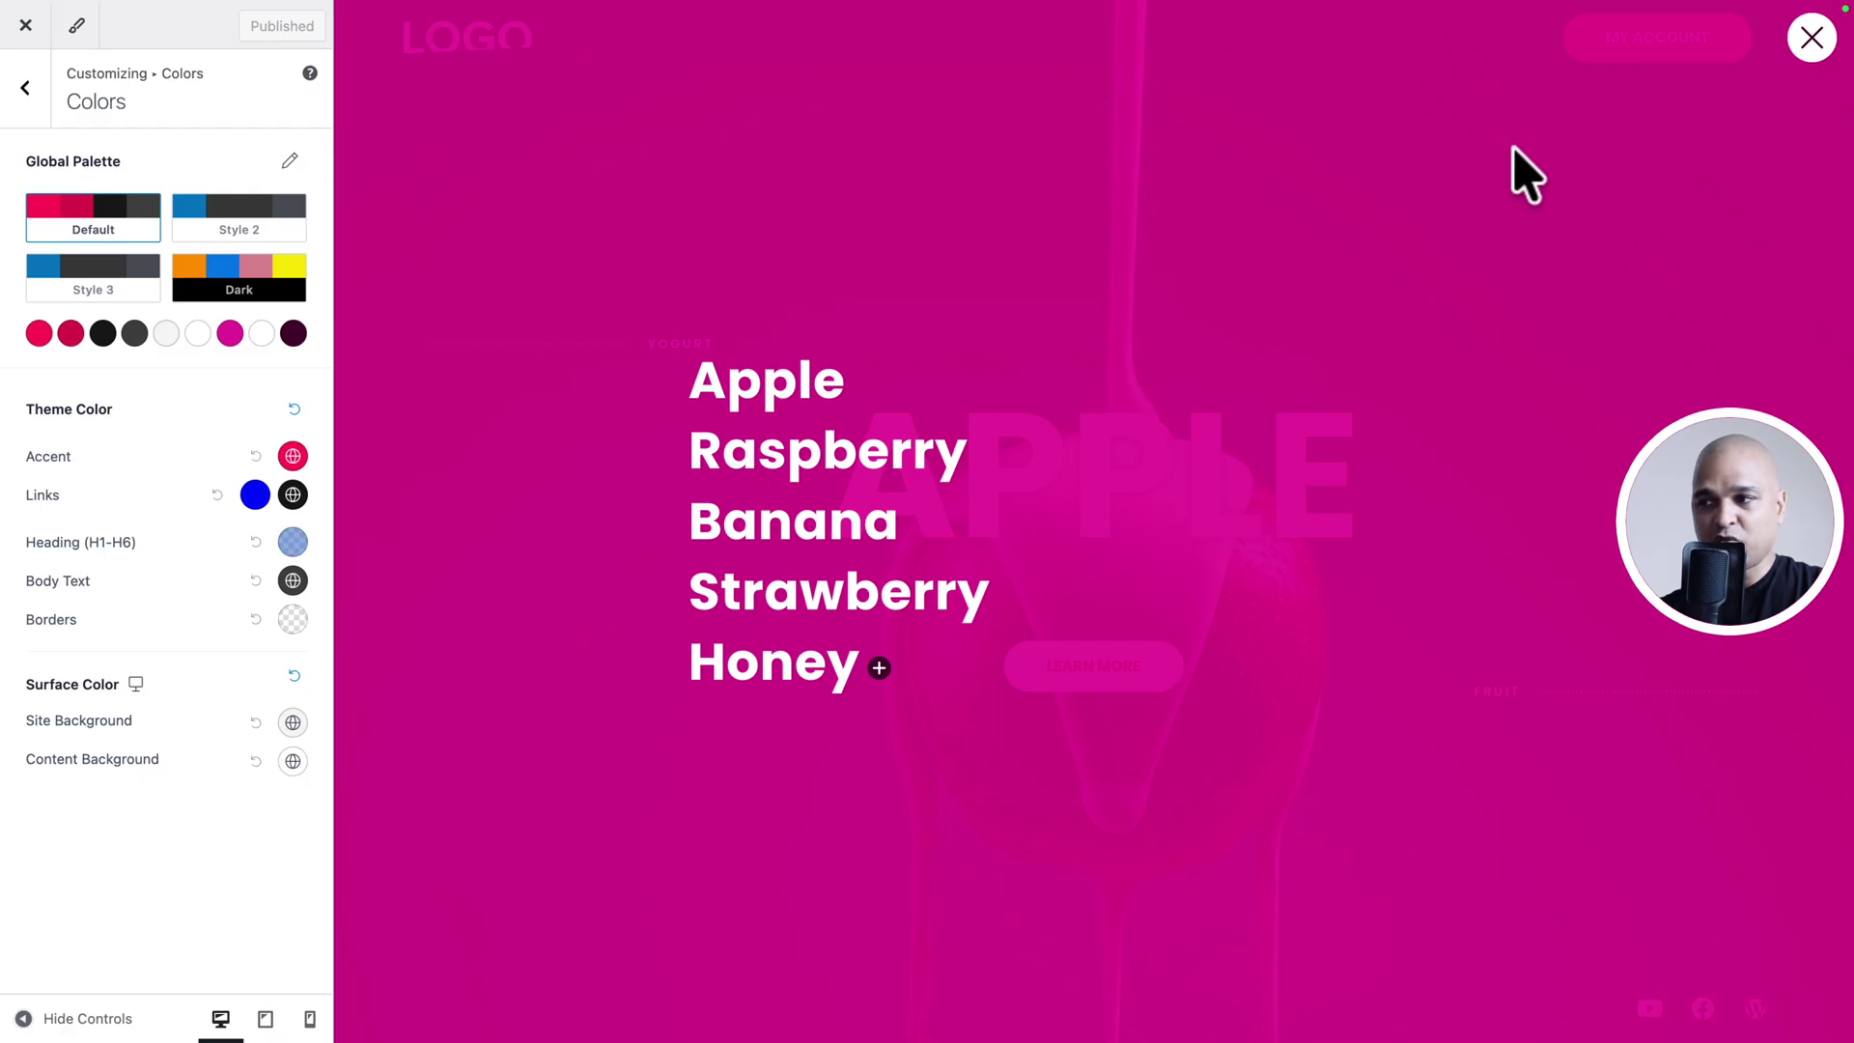
left_click(1794, 50)
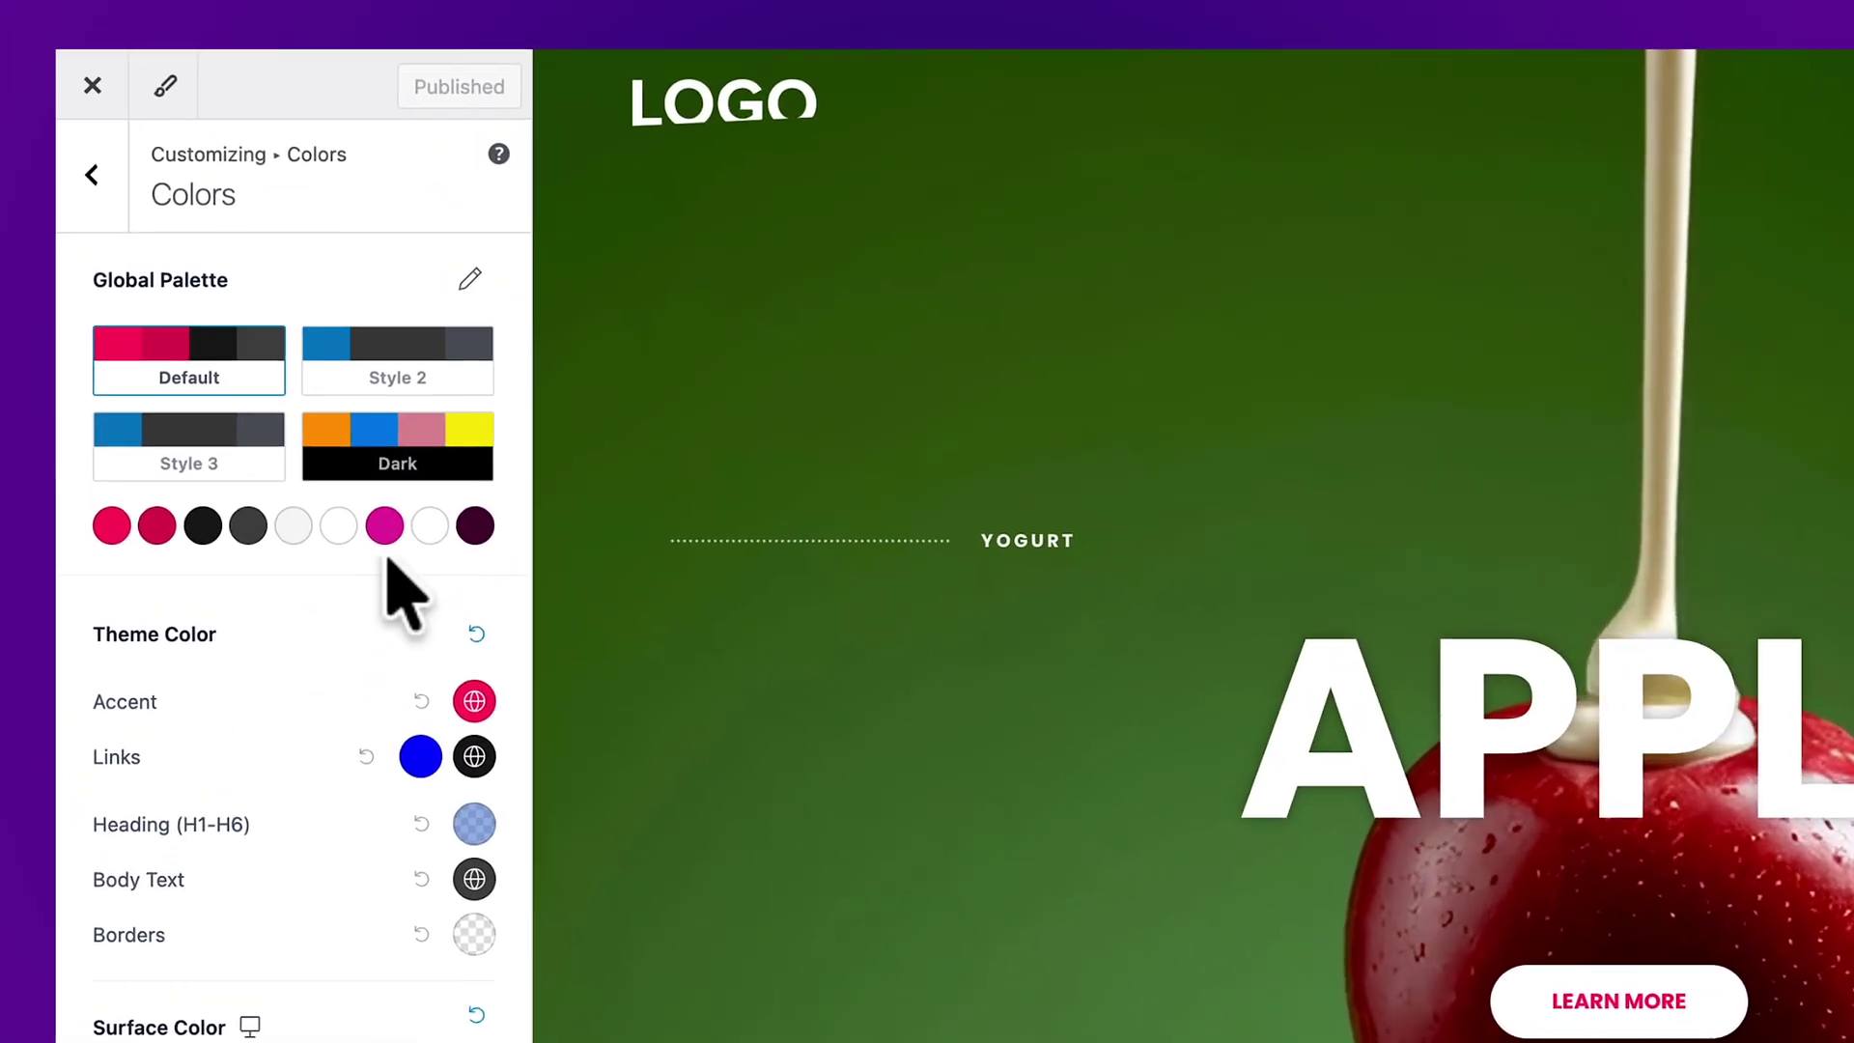
Change palette Color 7 to bright green (#26D923E3) and check the green menu overlay.
left_click(394, 536)
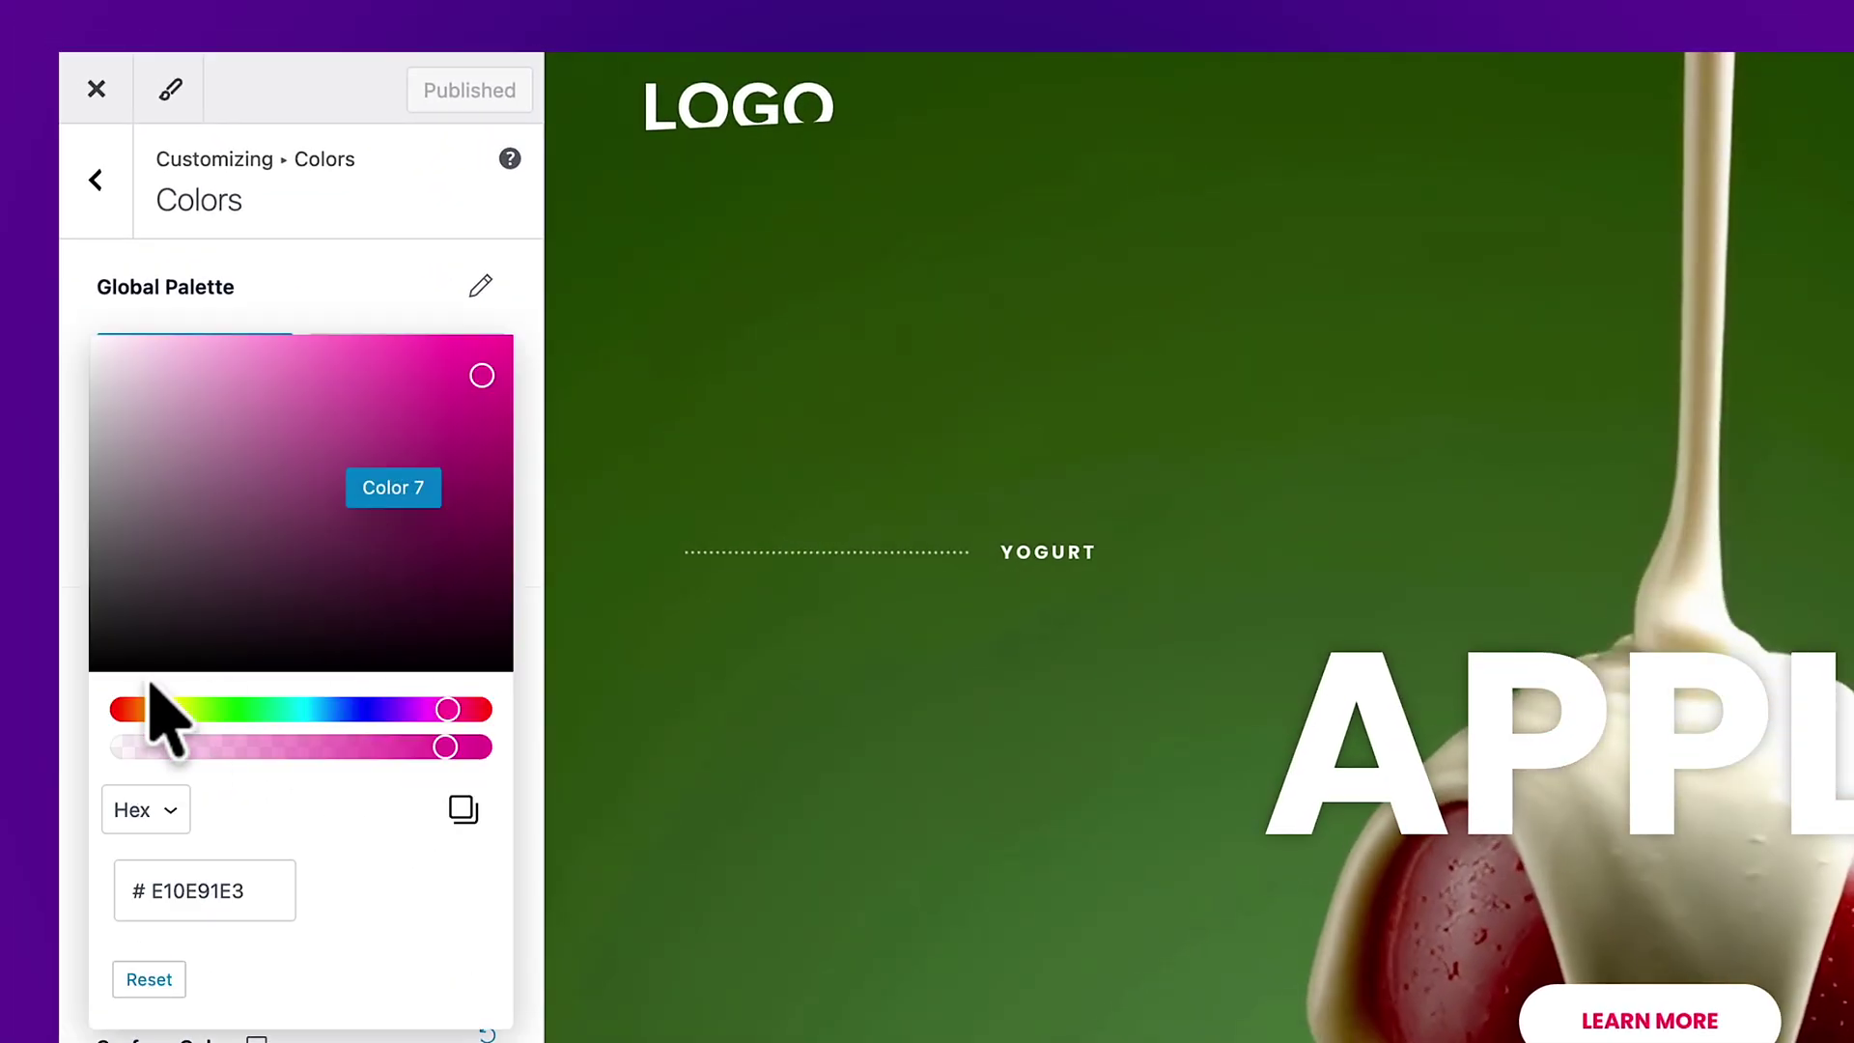
left_click(238, 710)
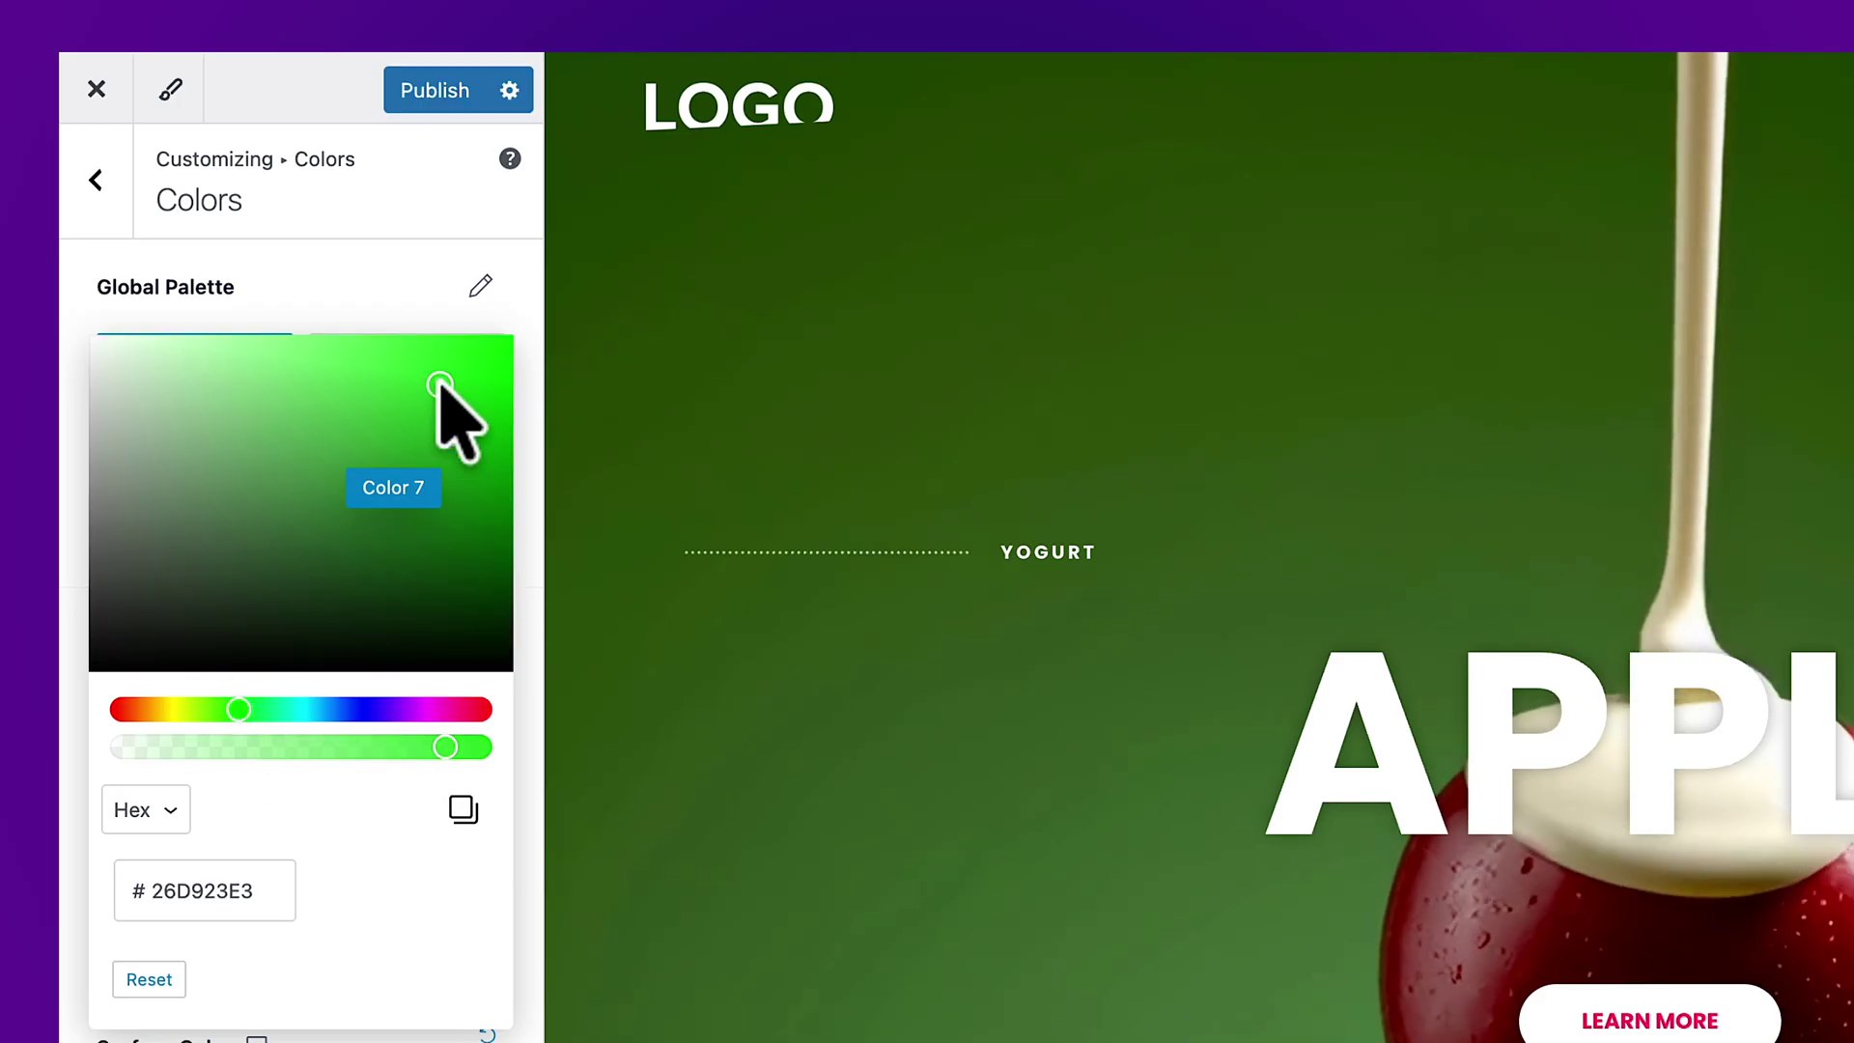
key("Escape")
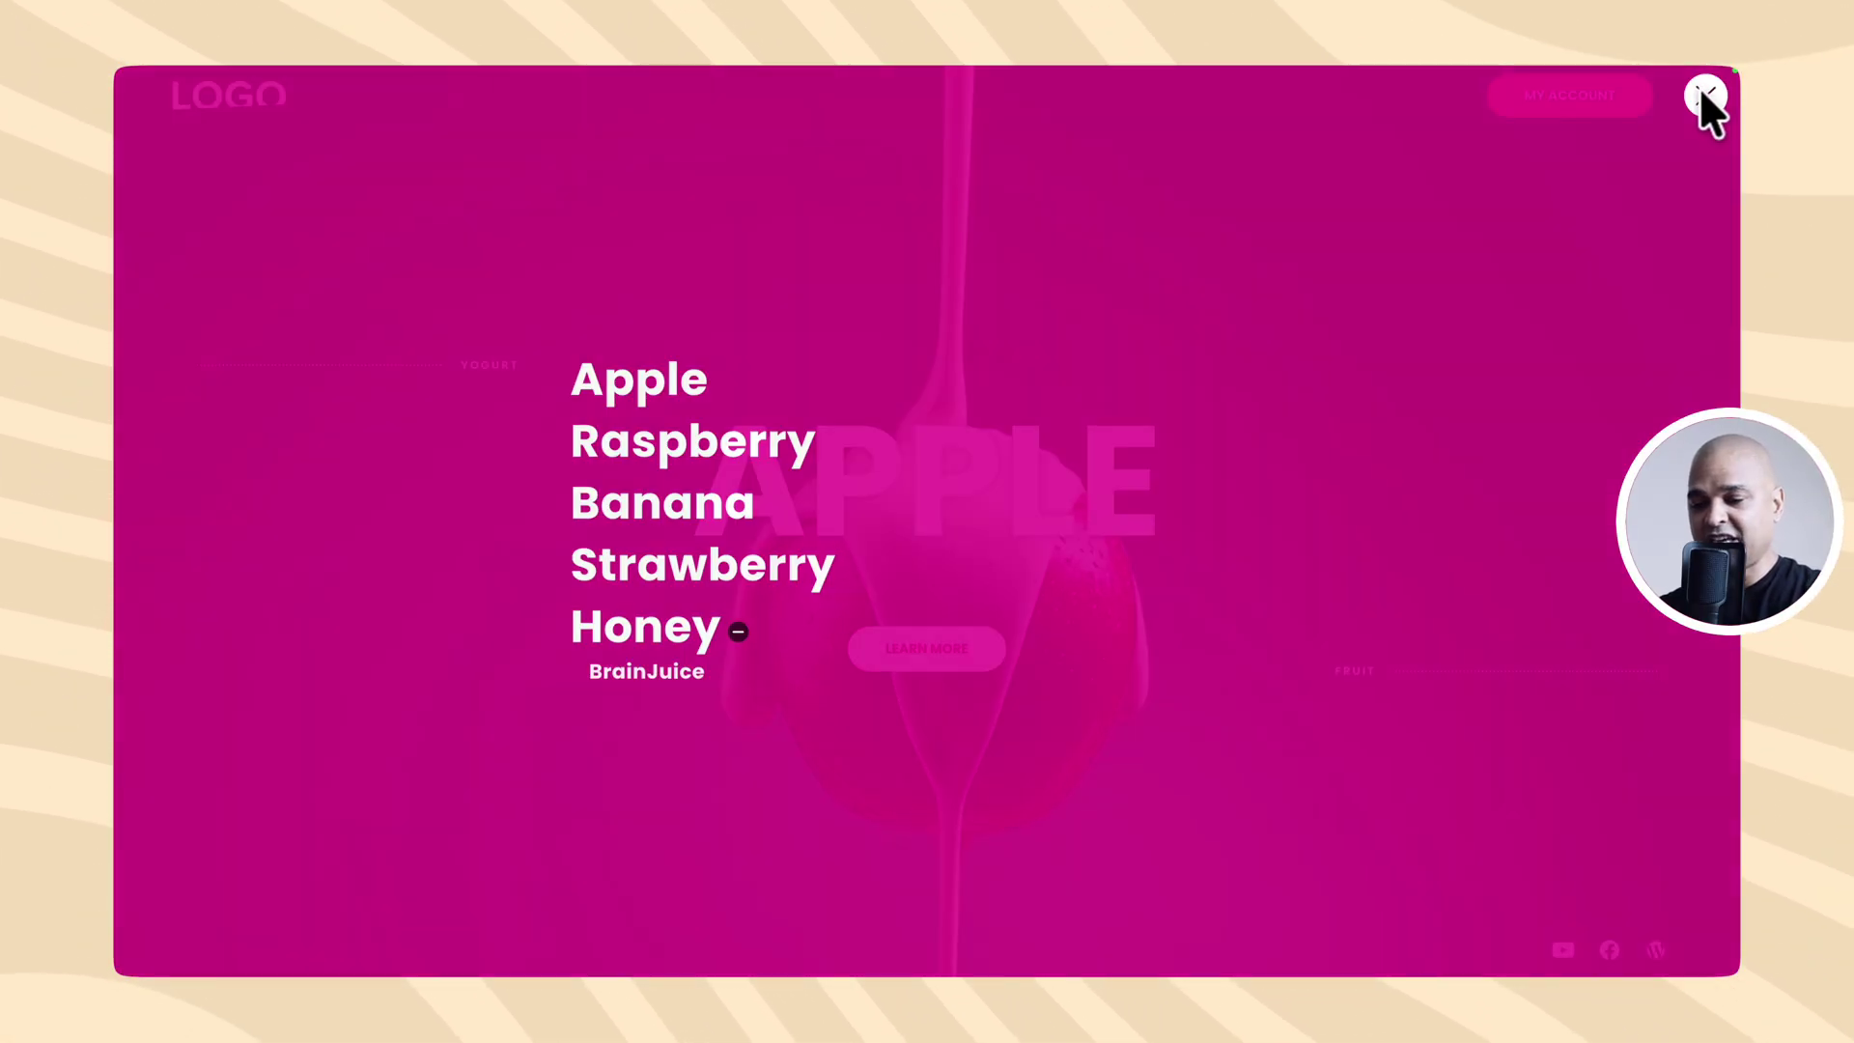
left_click(1700, 90)
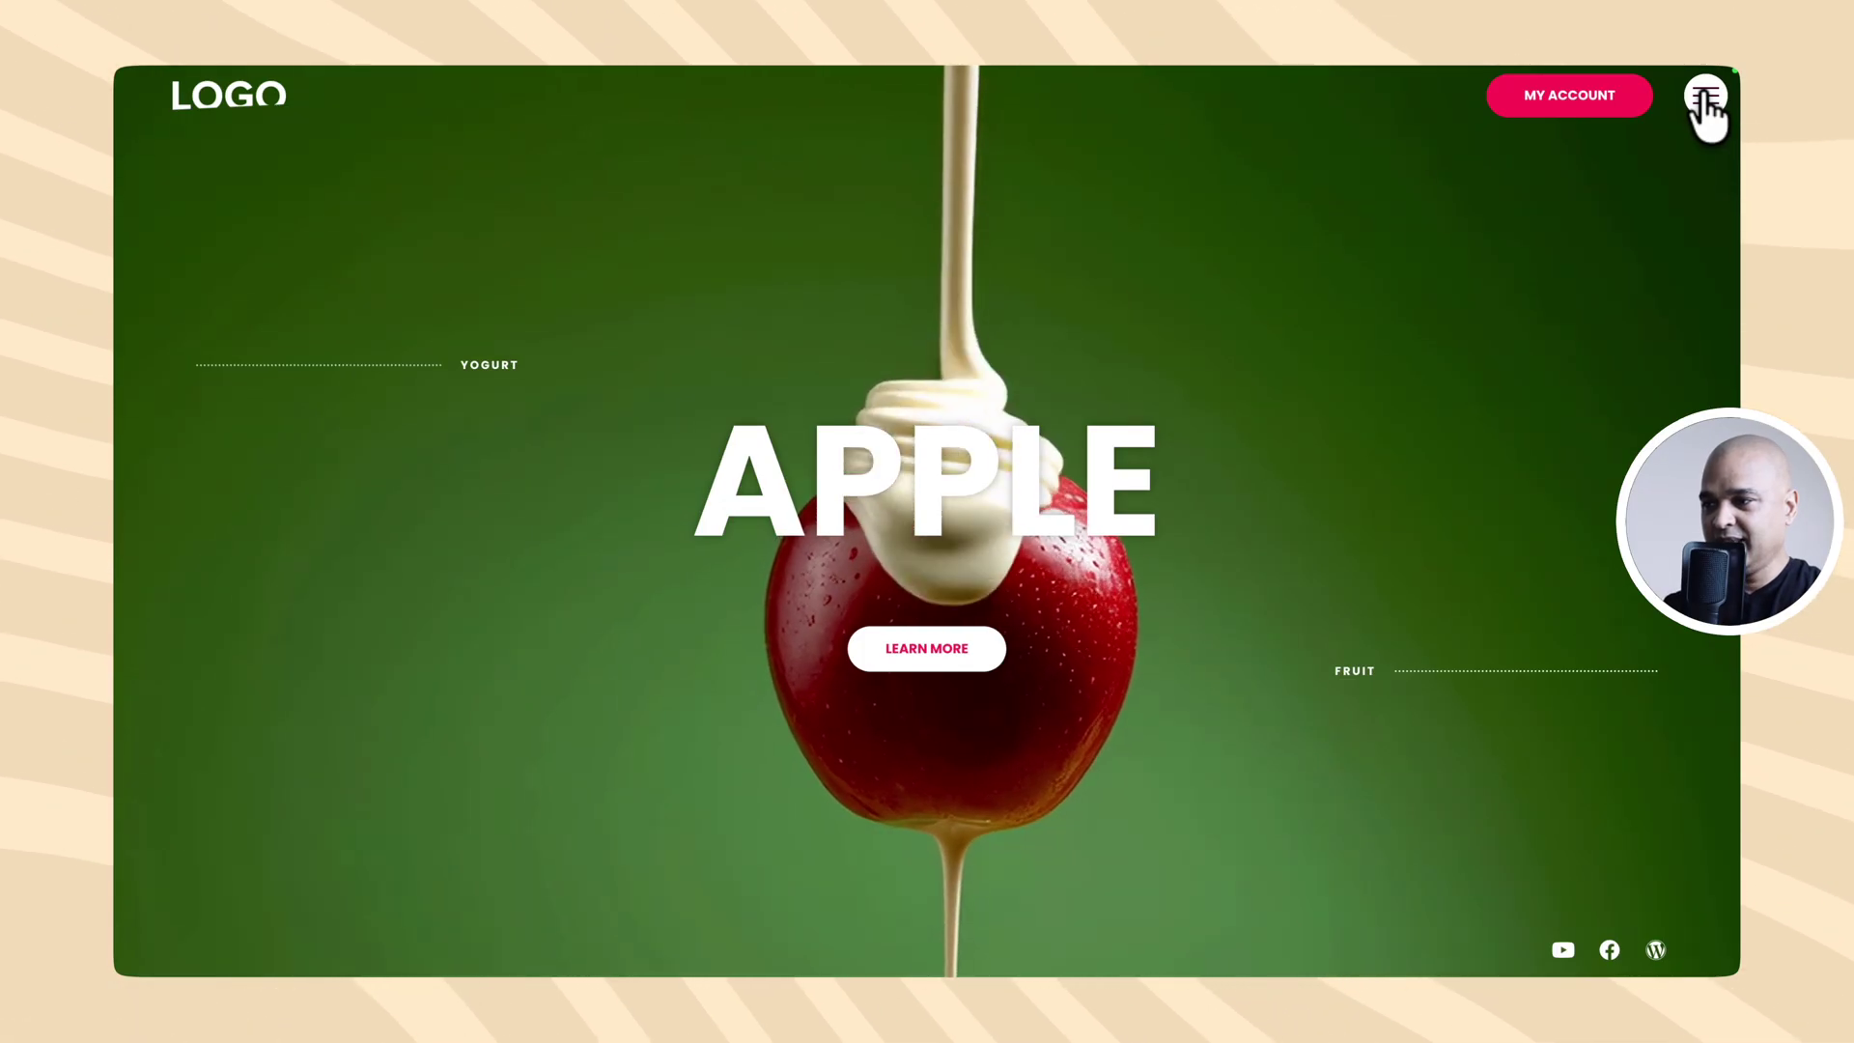
left_click(1704, 94)
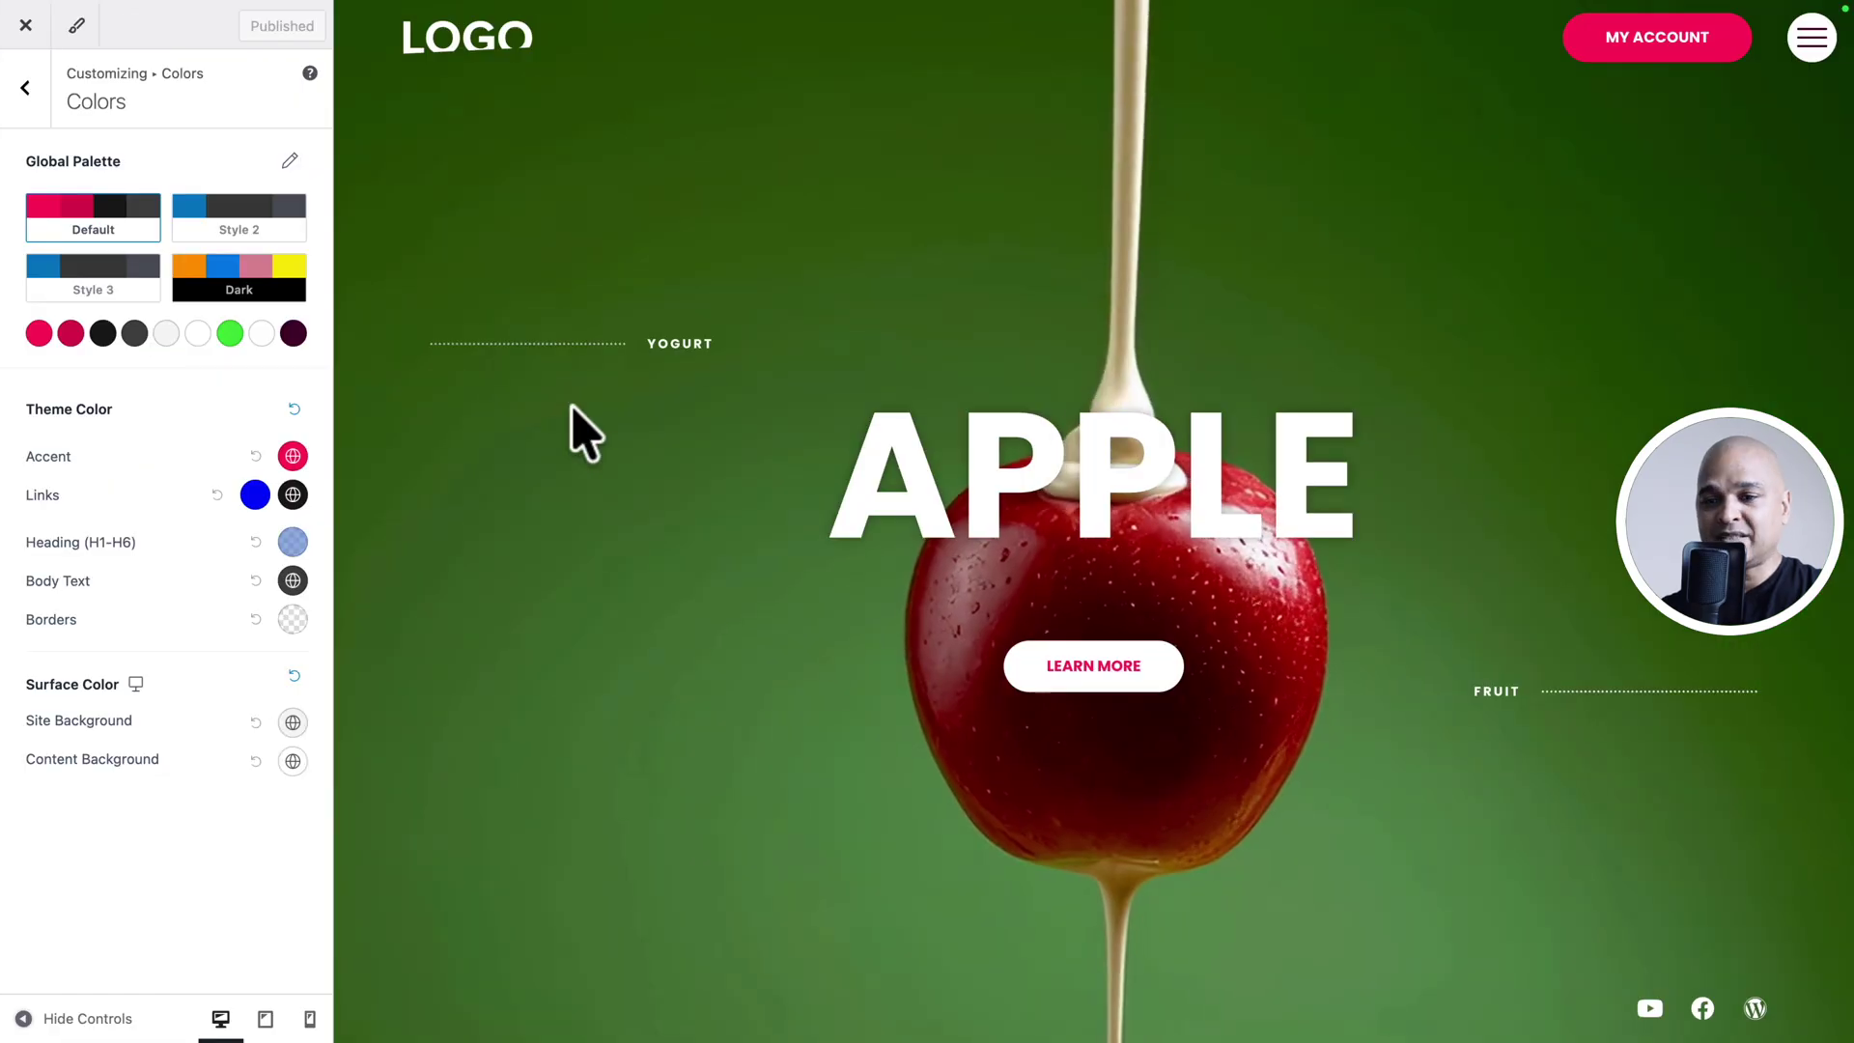
Confirm palette Color 8 is white, then open and close the menu over the Raspberry slide.
left_click(261, 333)
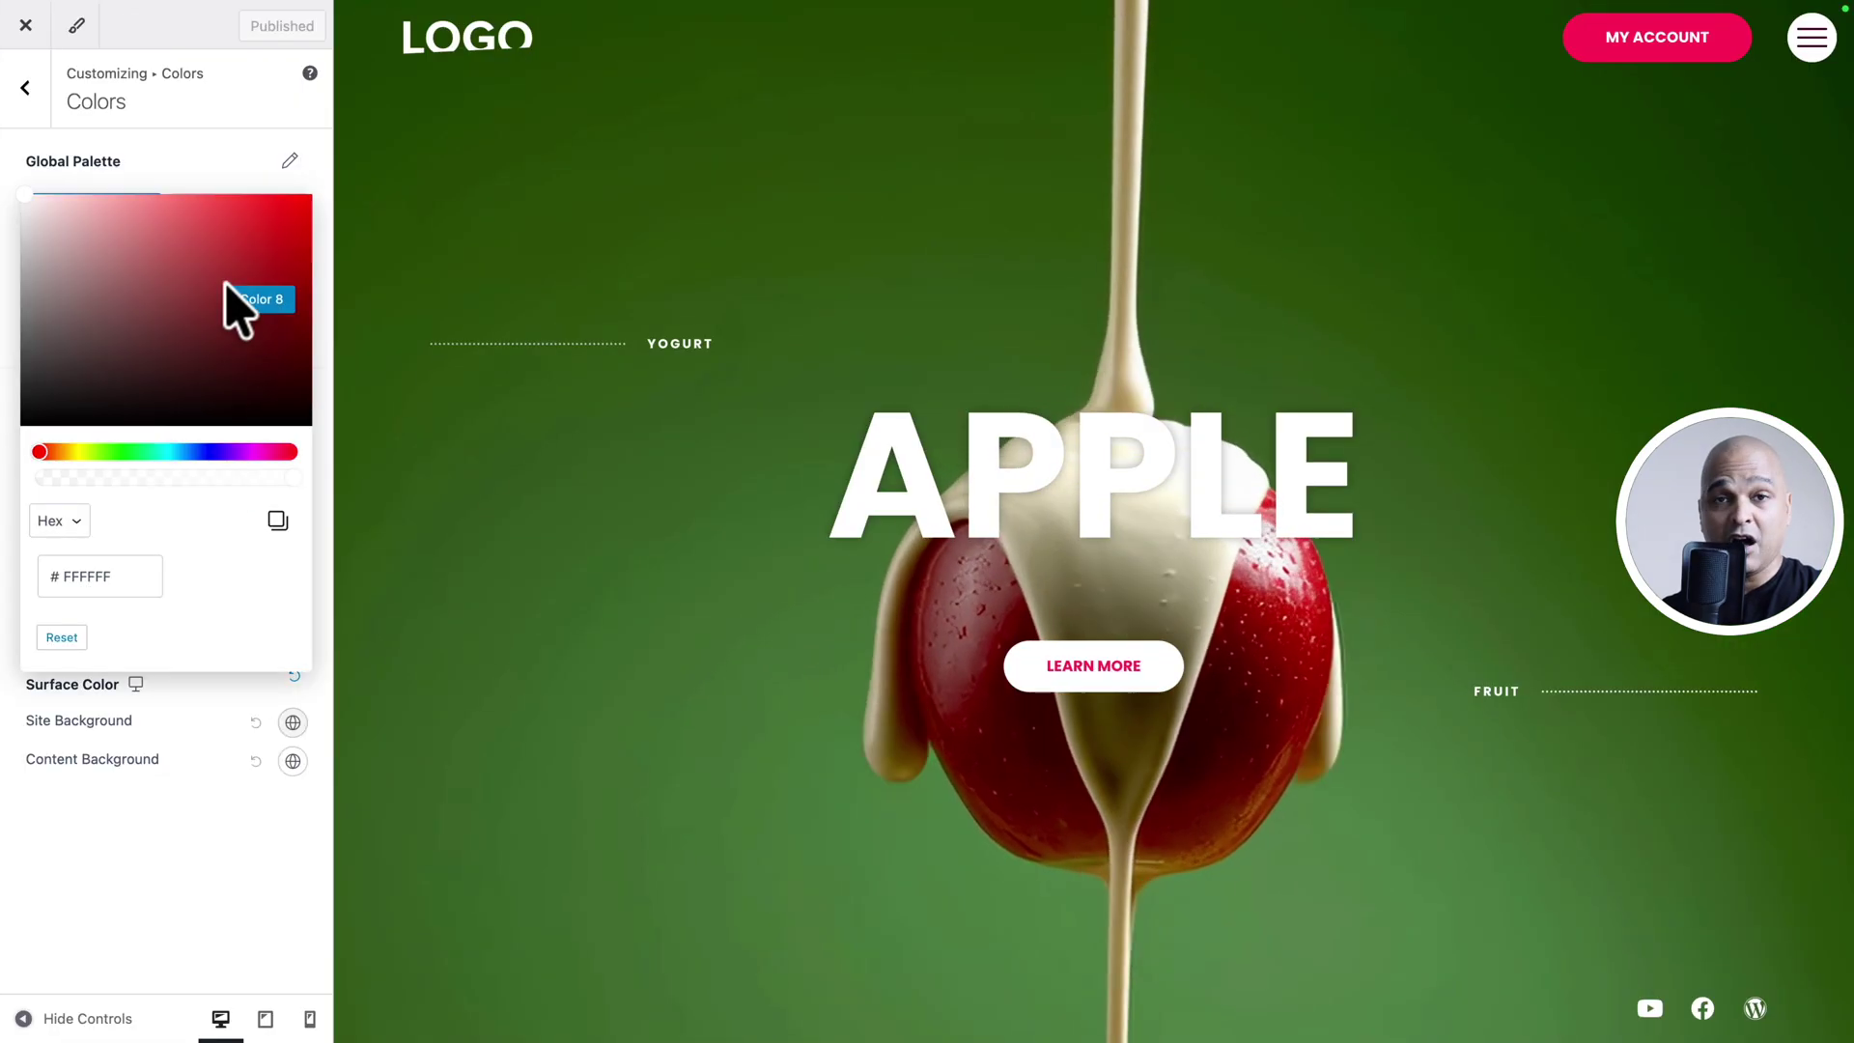
left_click(242, 165)
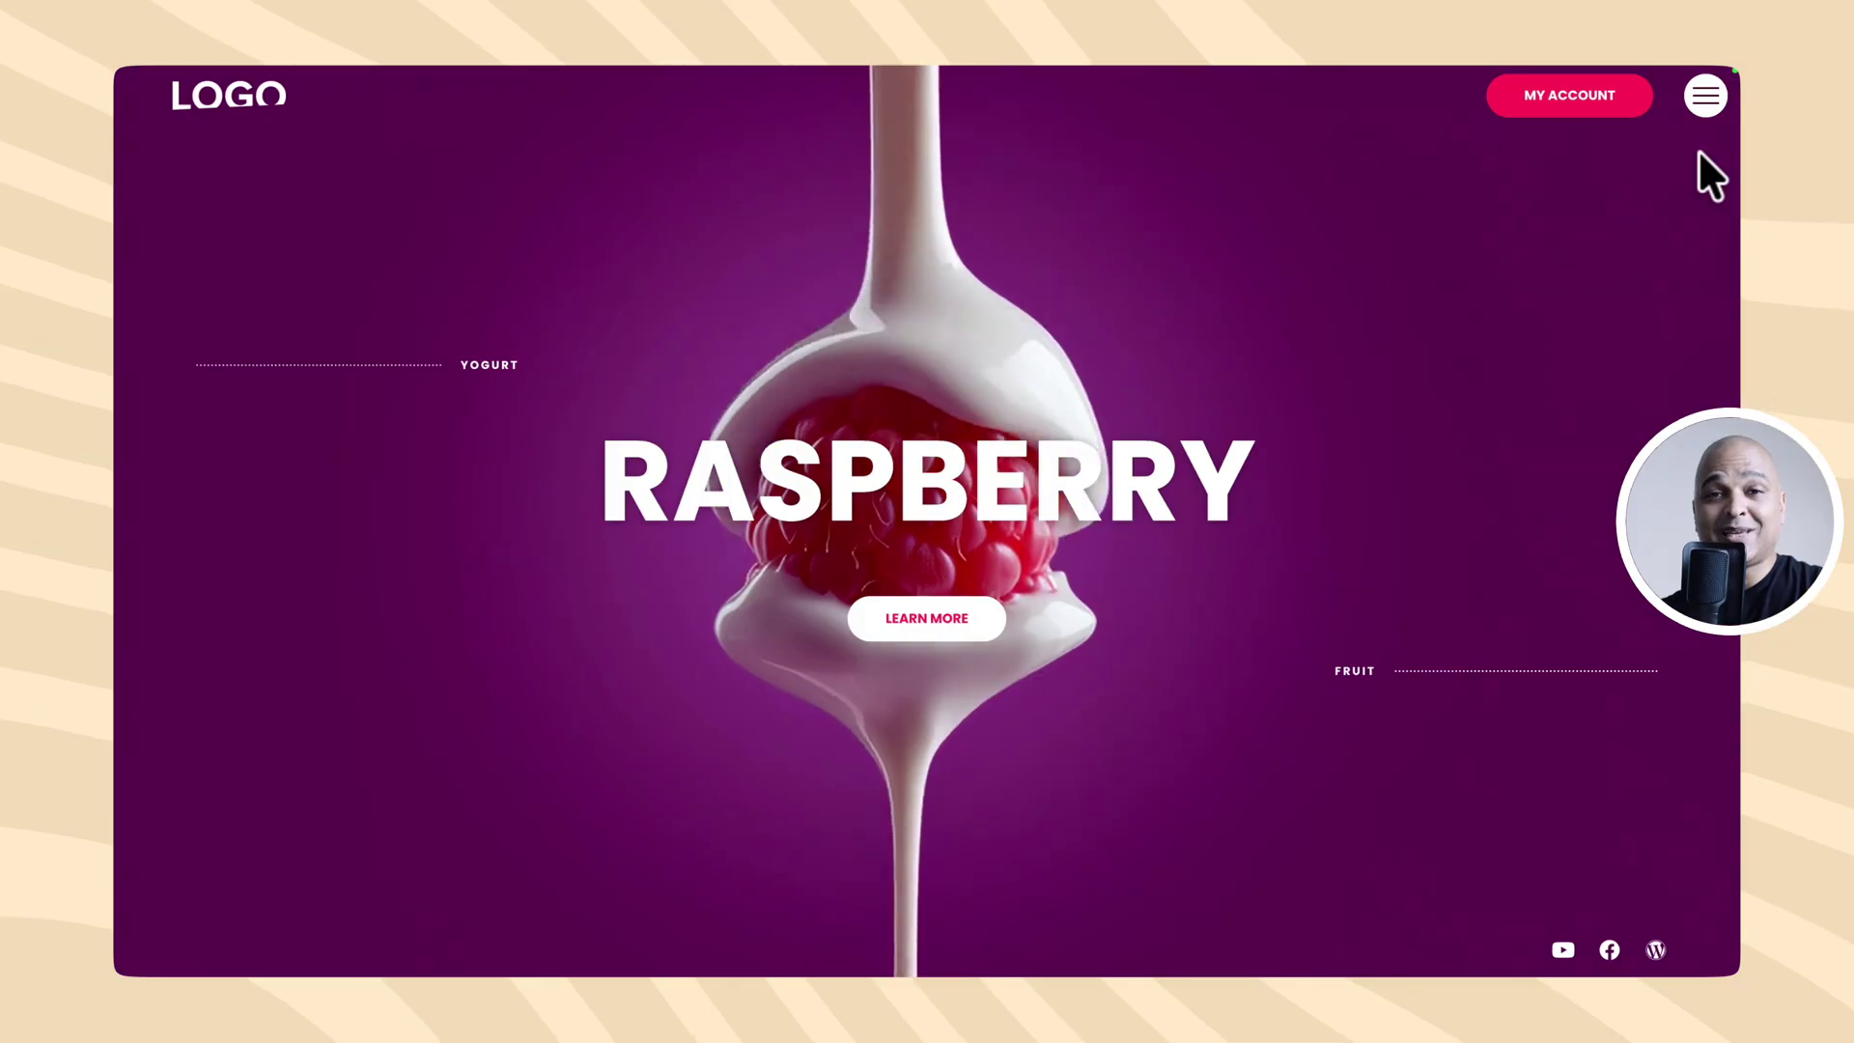
left_click(1705, 95)
left_click(1705, 96)
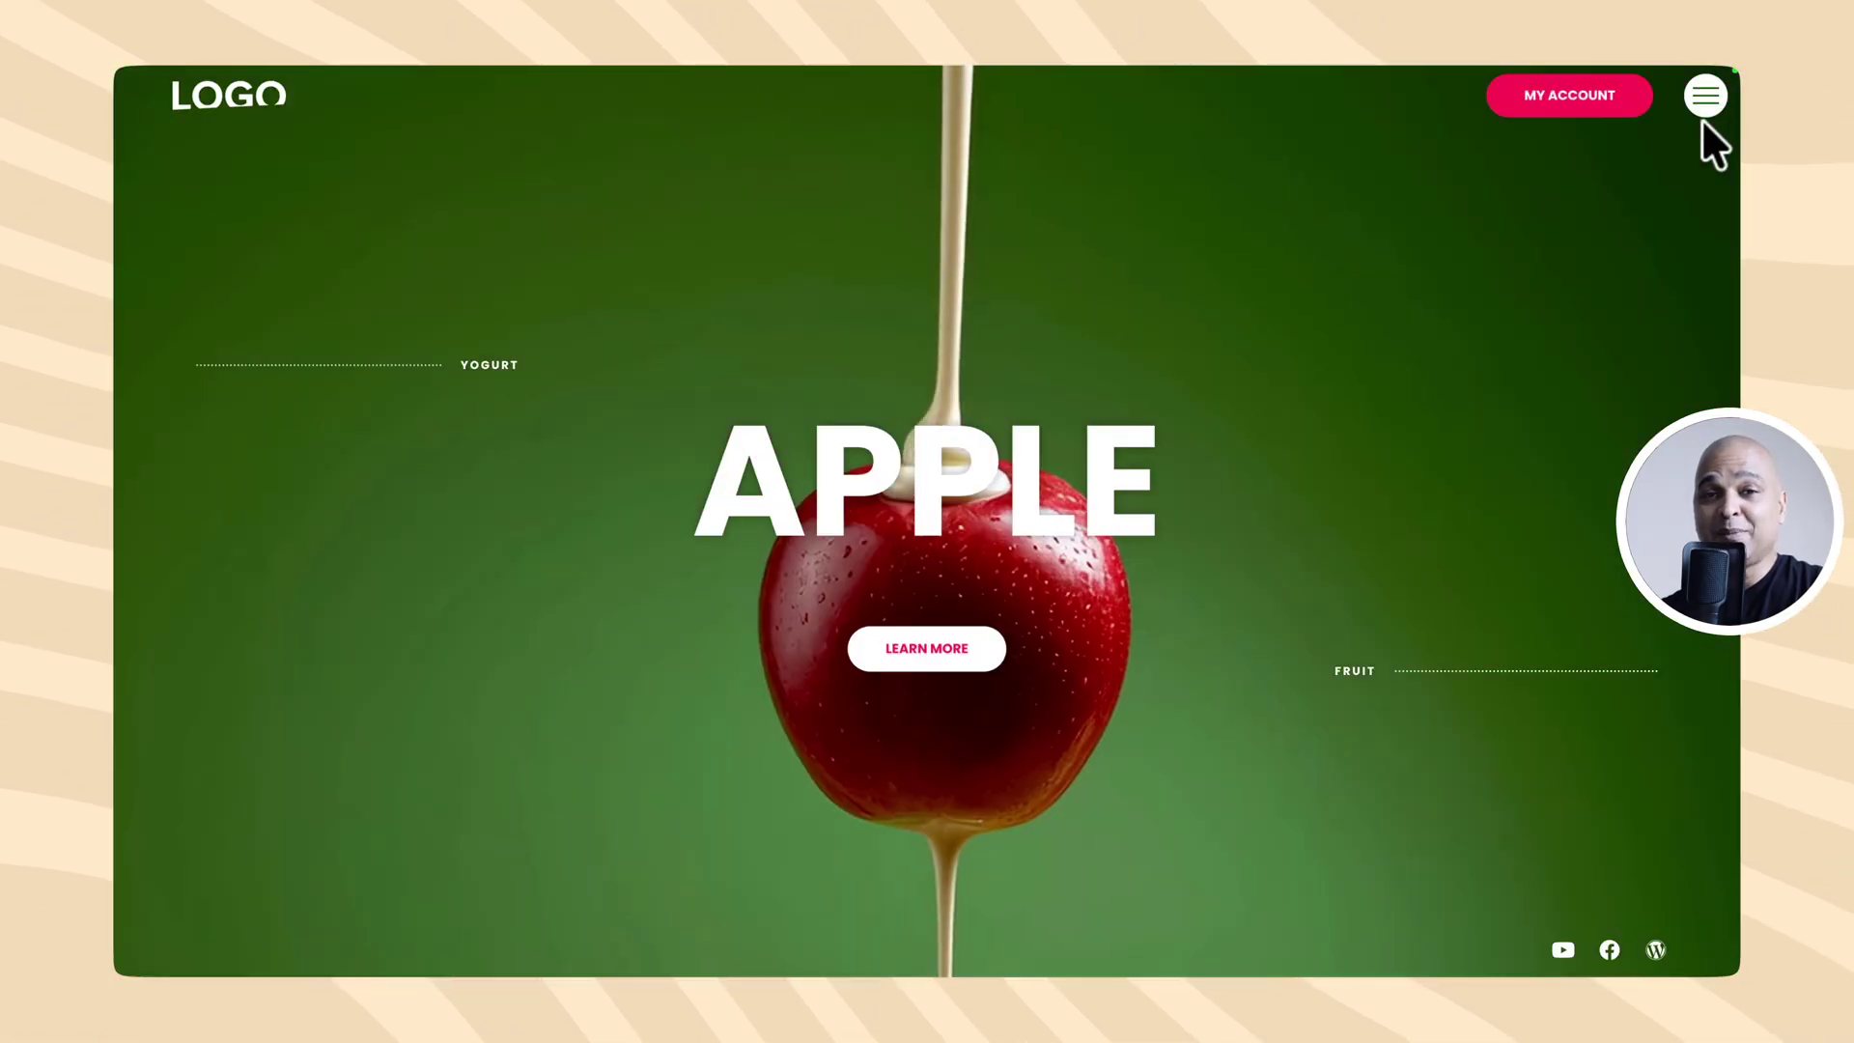
Open and close the full-screen menu over the Apple, Banana, Strawberry and Honey slides.
left_click(1705, 95)
left_click(1705, 96)
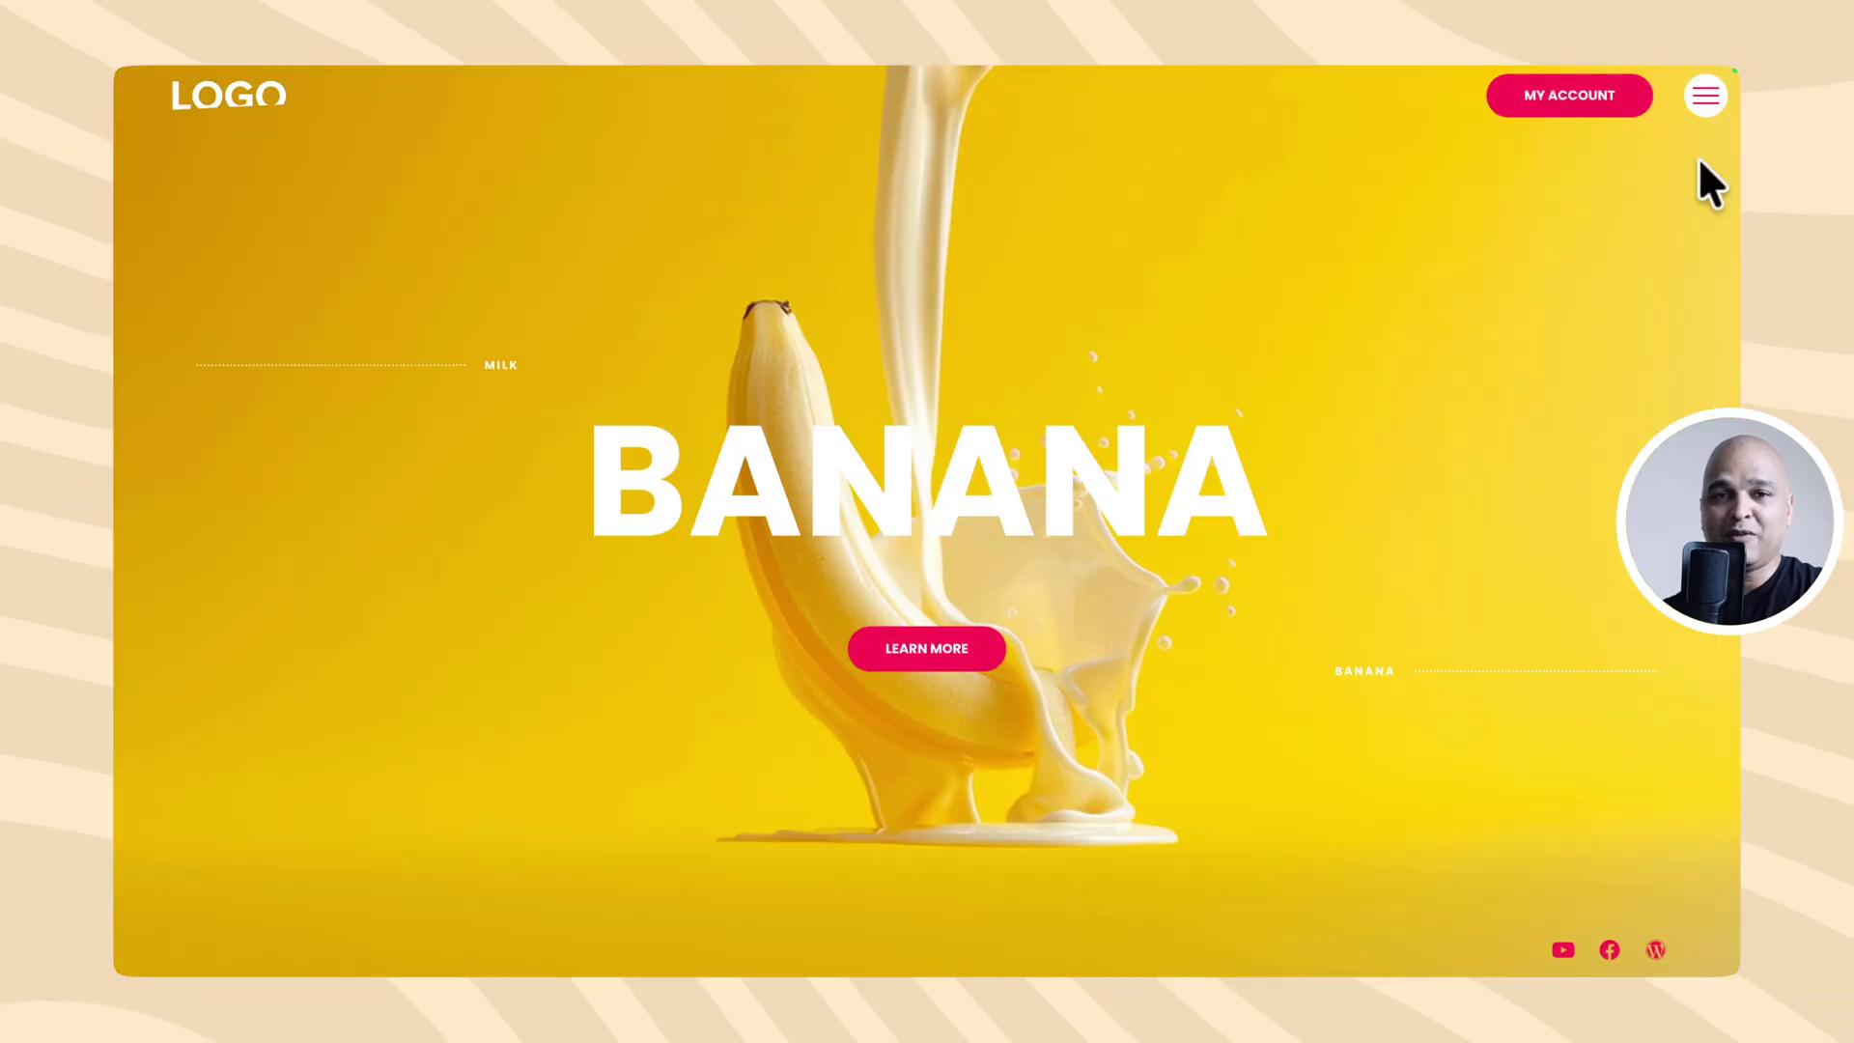
left_click(1705, 96)
left_click(1703, 116)
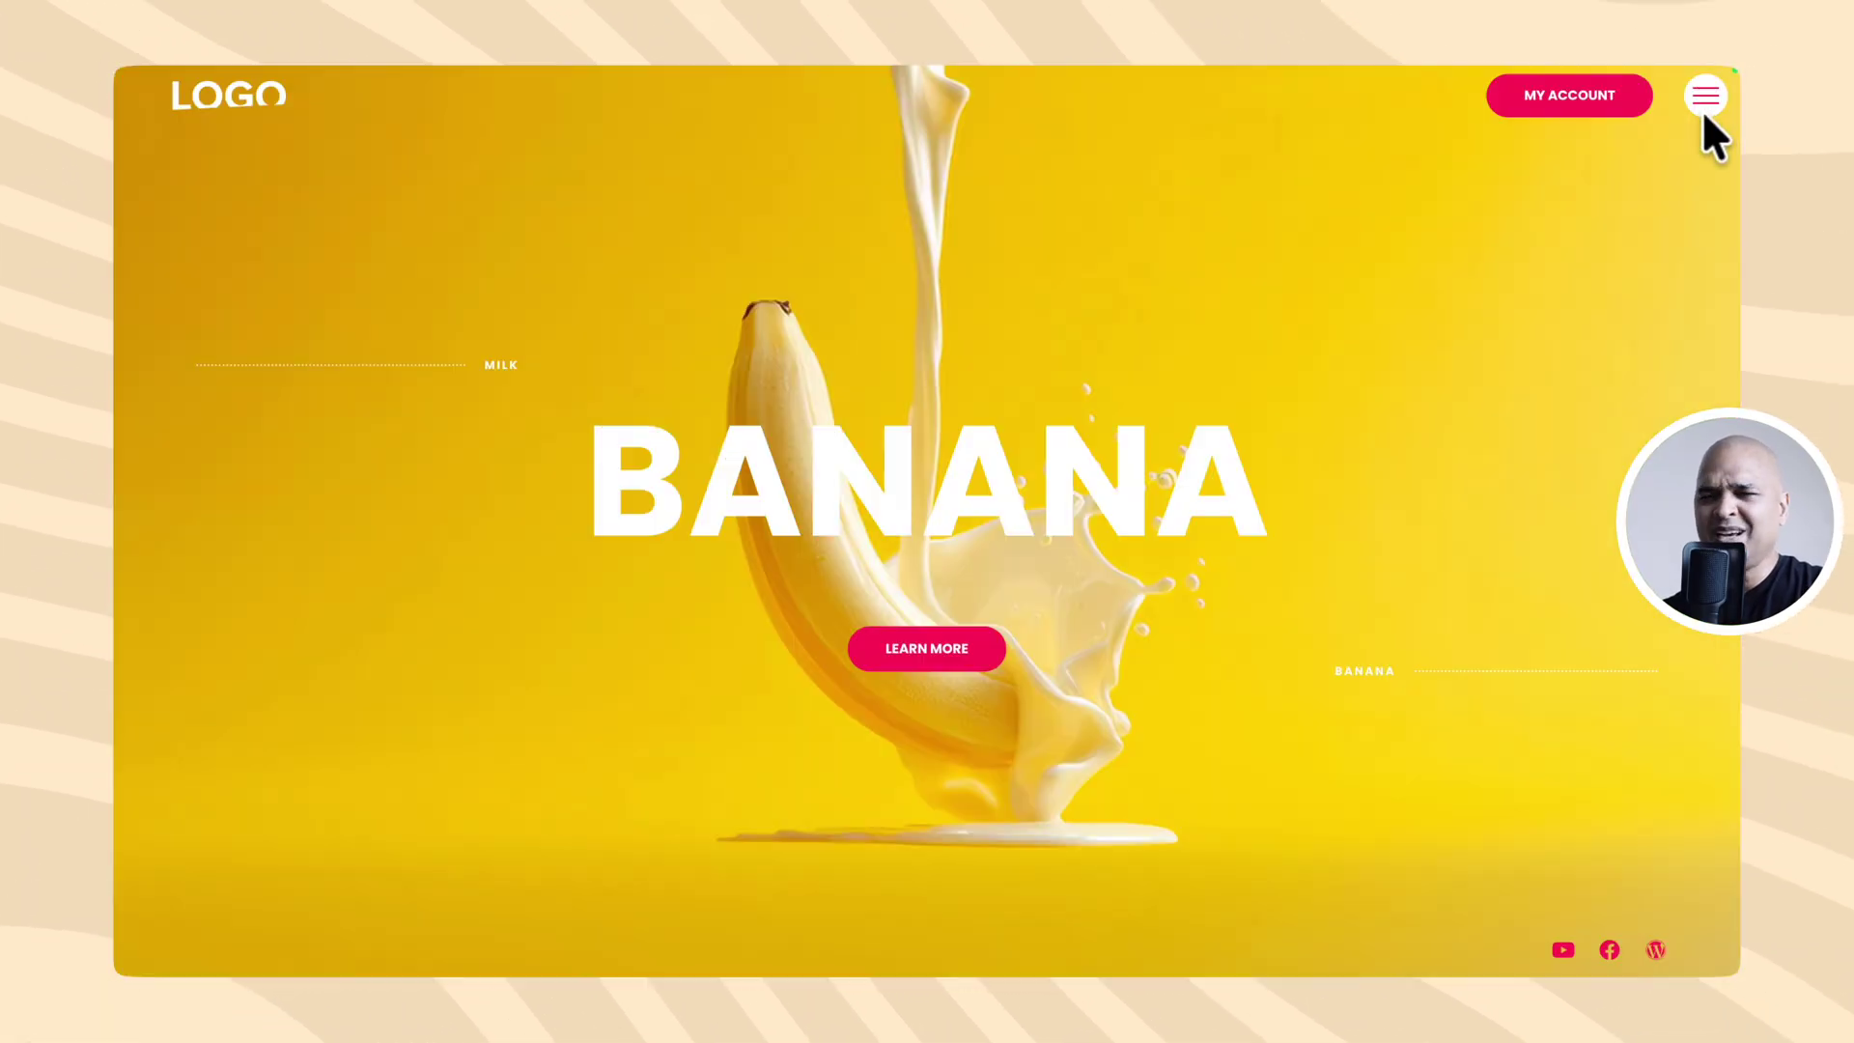
left_click(1705, 101)
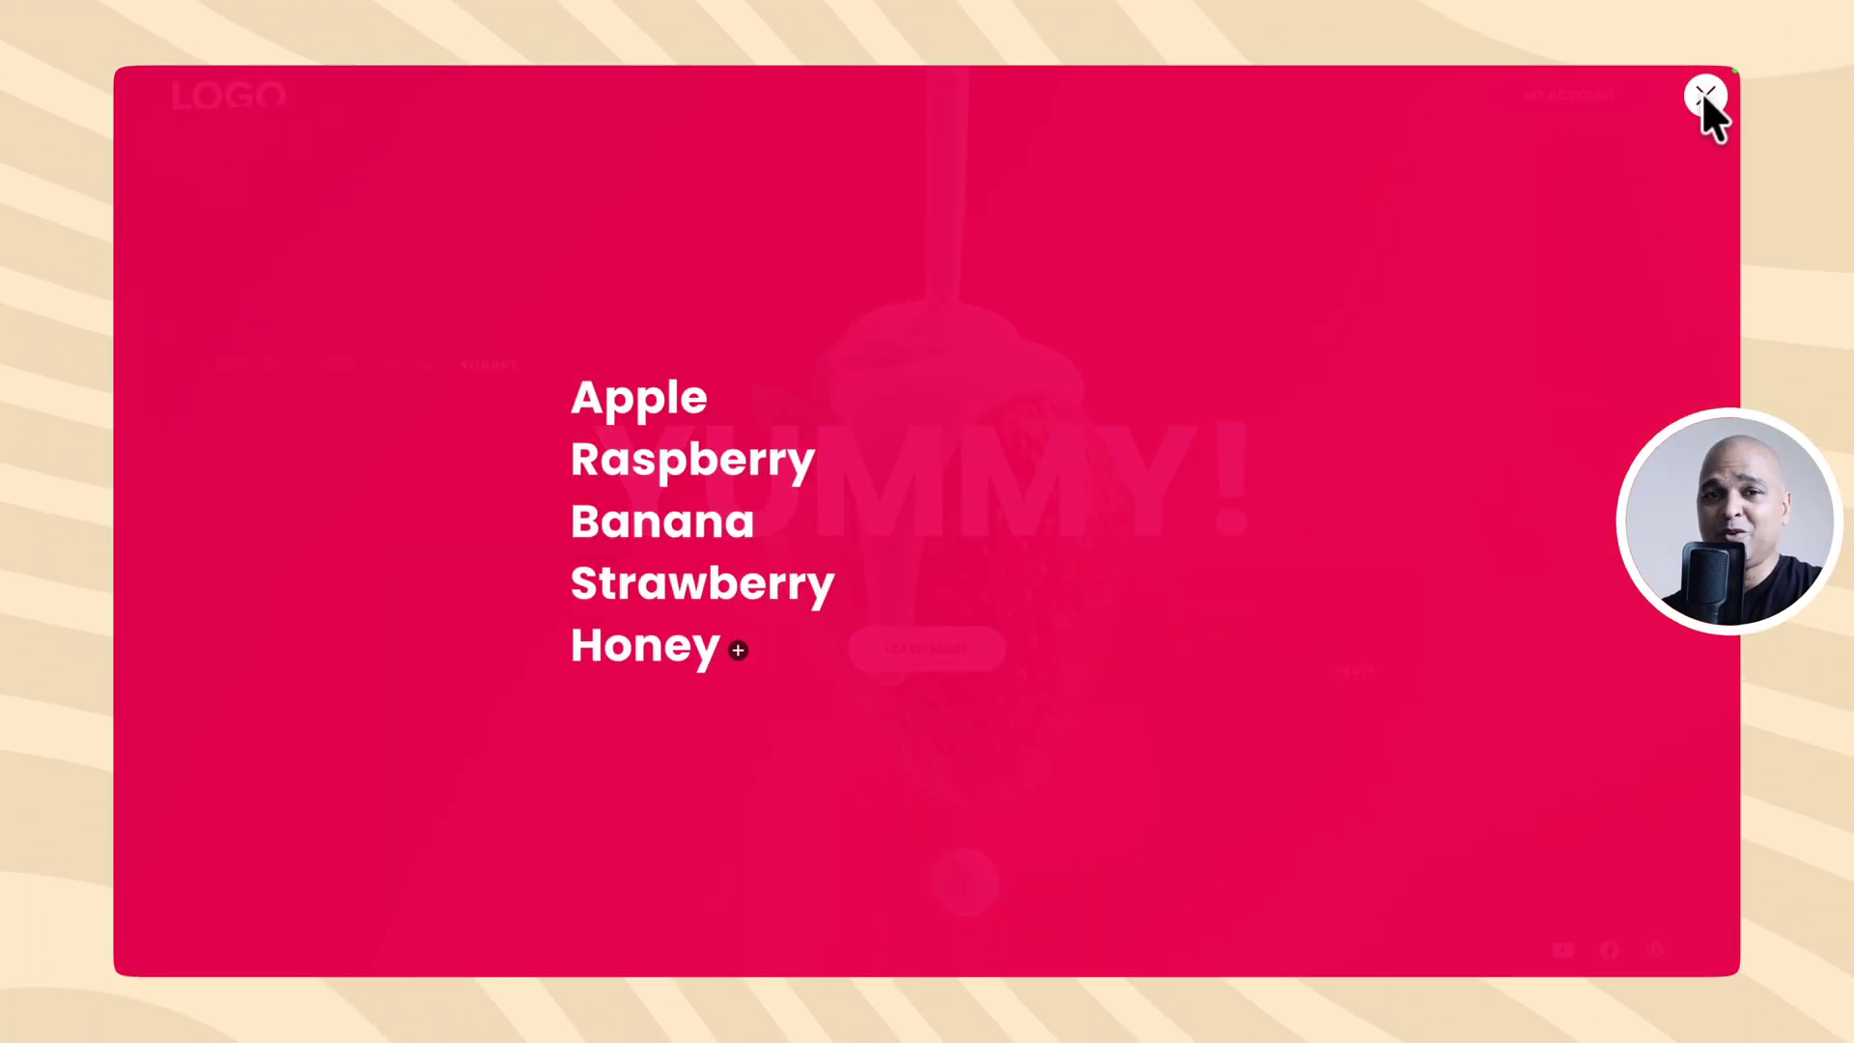
left_click(1705, 95)
left_click(1704, 96)
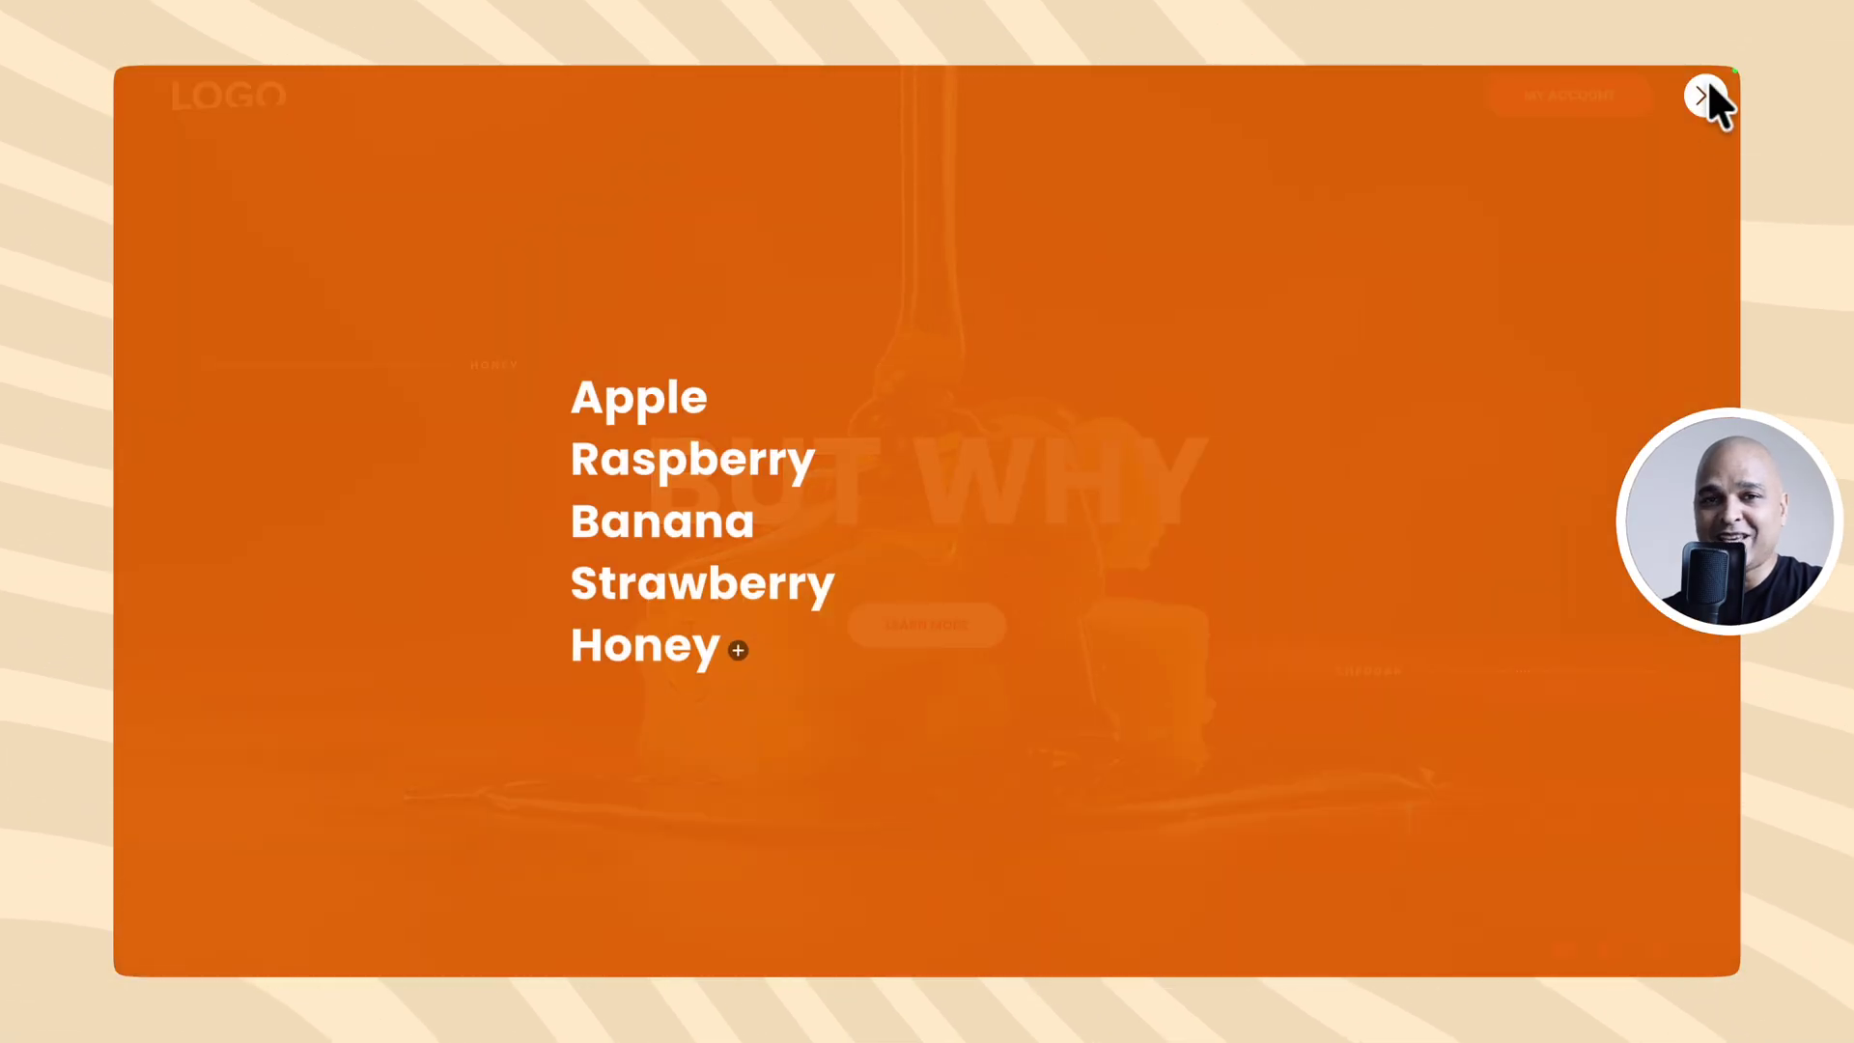
left_click(1705, 96)
left_click(1703, 97)
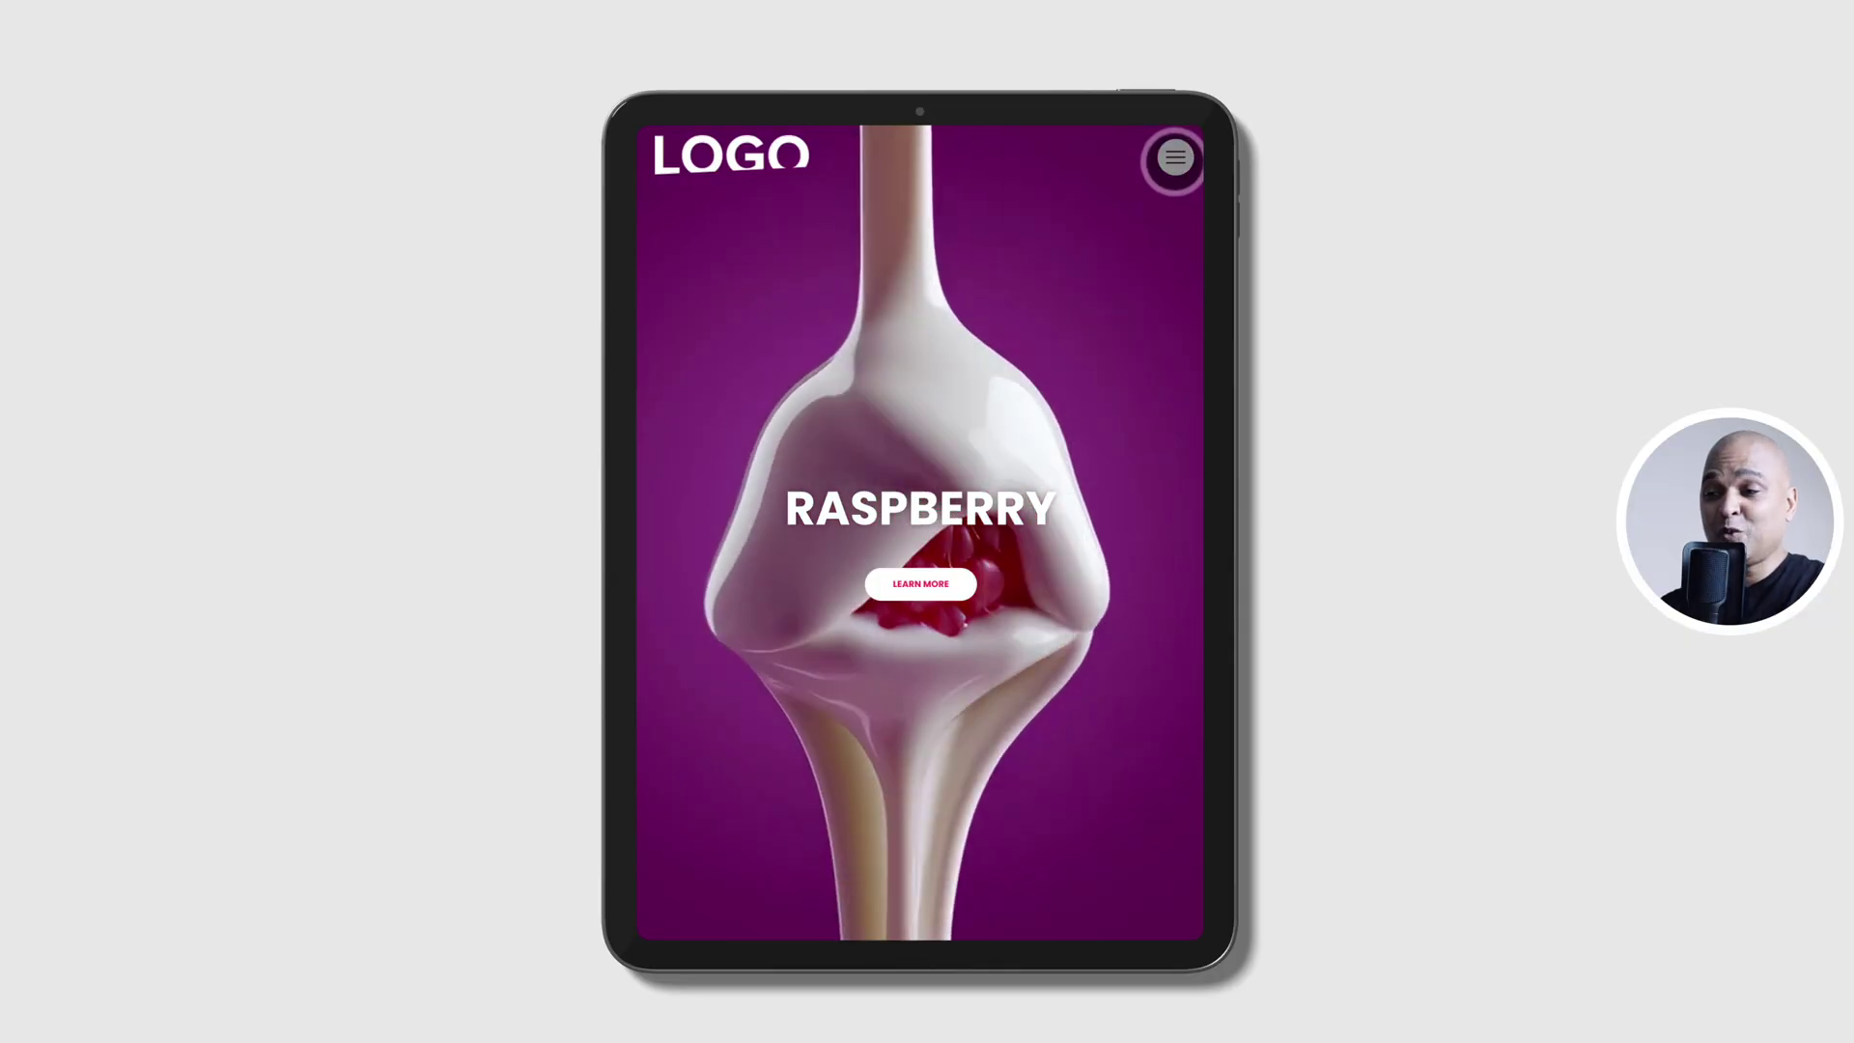
left_click(1175, 158)
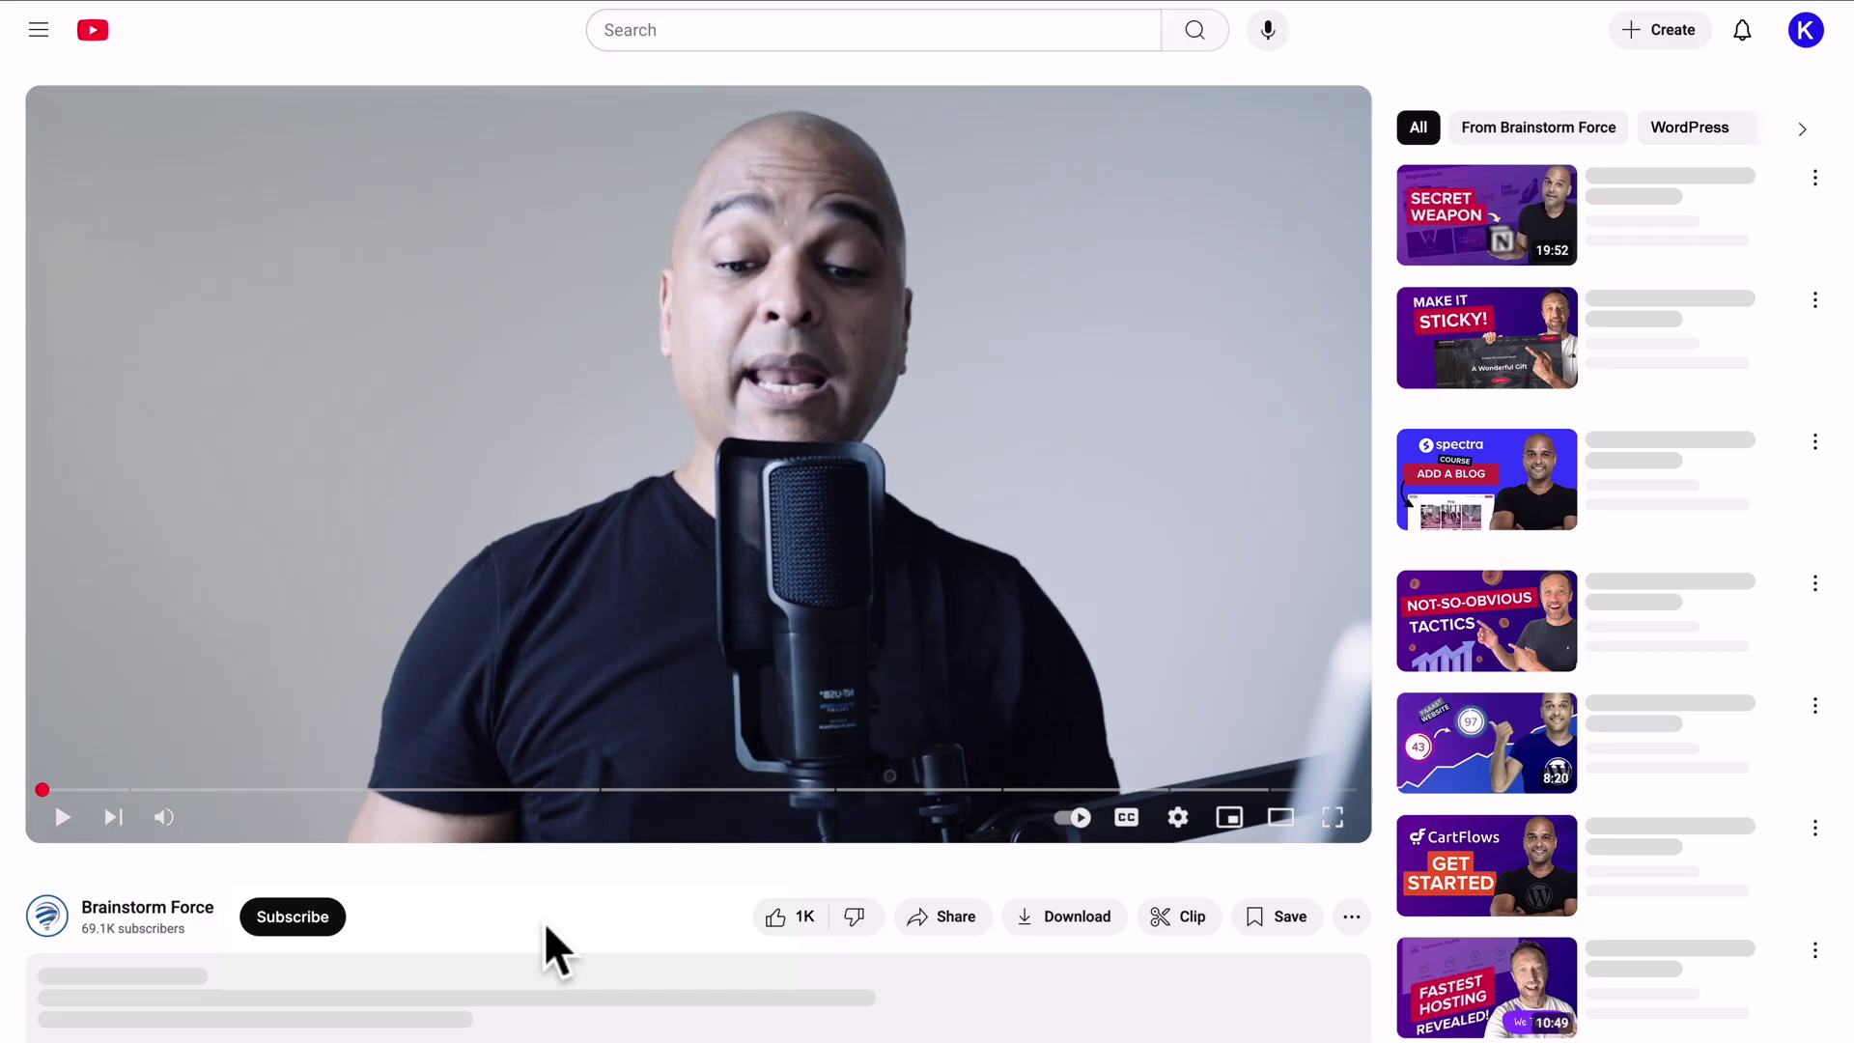
Subscribe to the YouTube channel and move on to a new Brave private window.
left_click(298, 919)
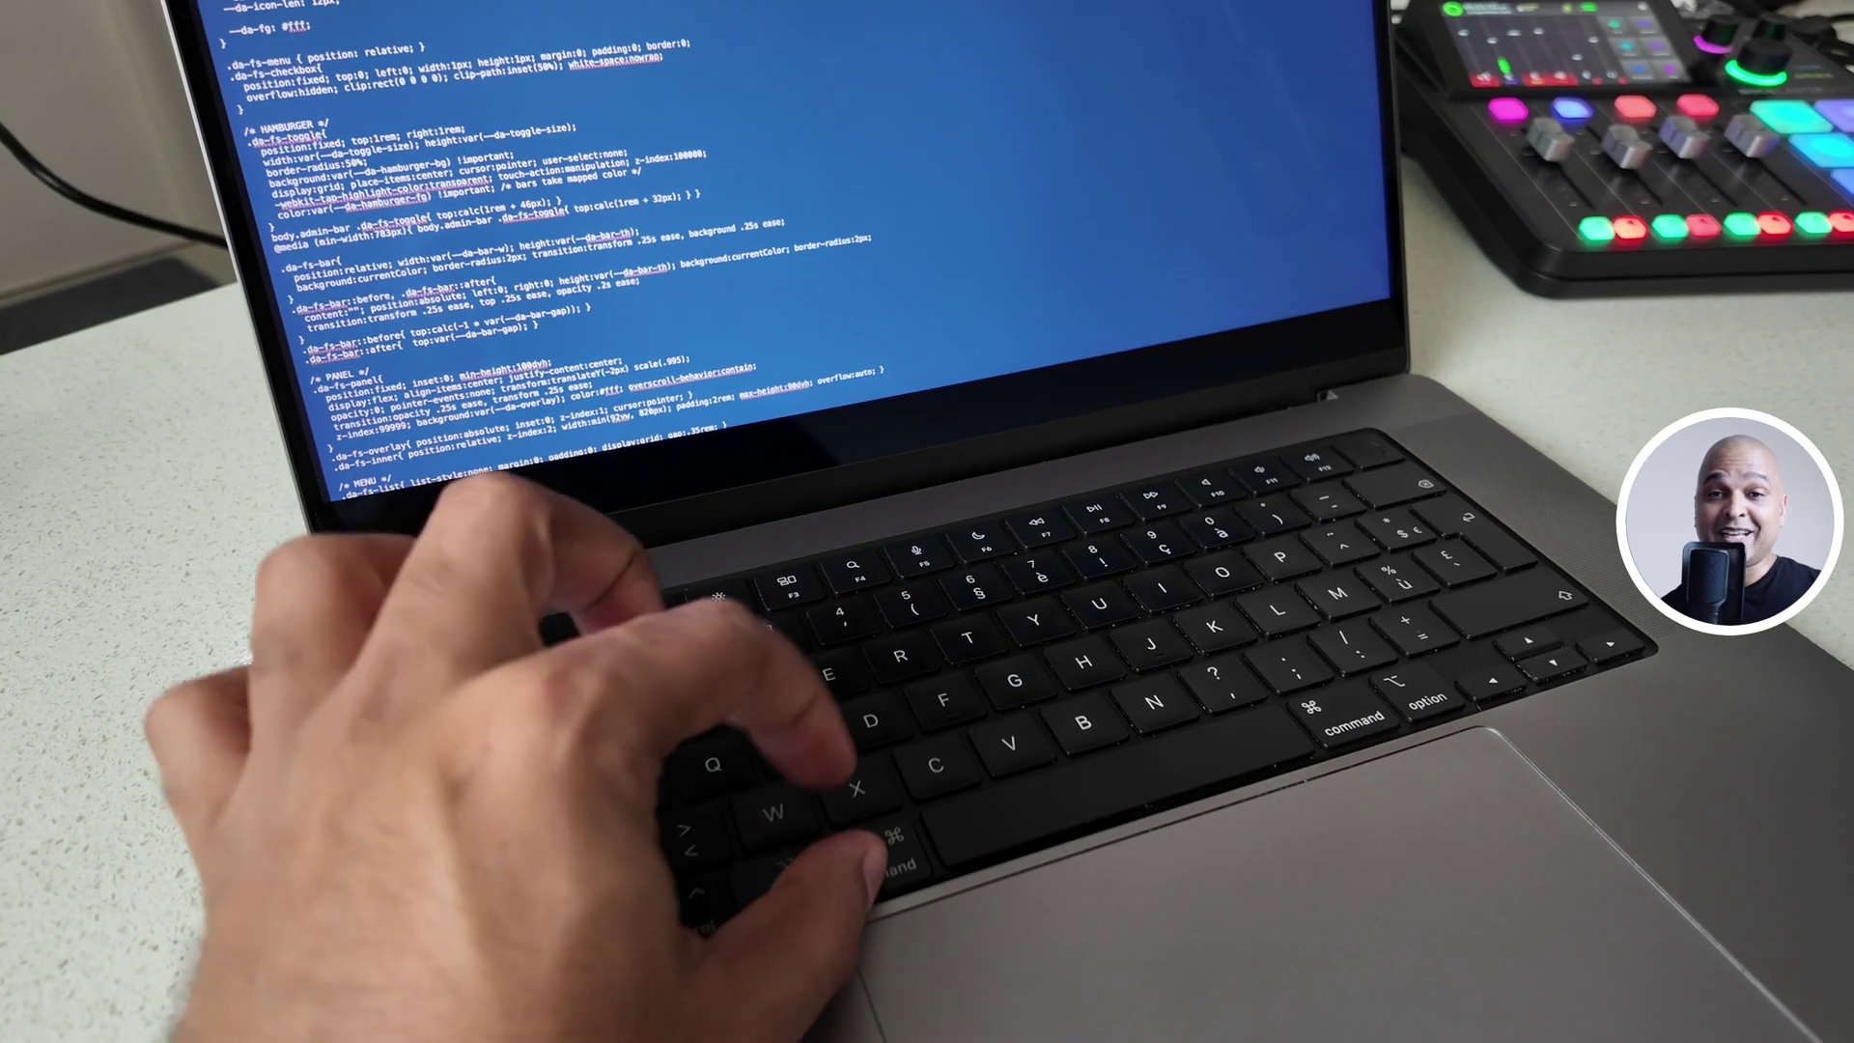
key("super+v")
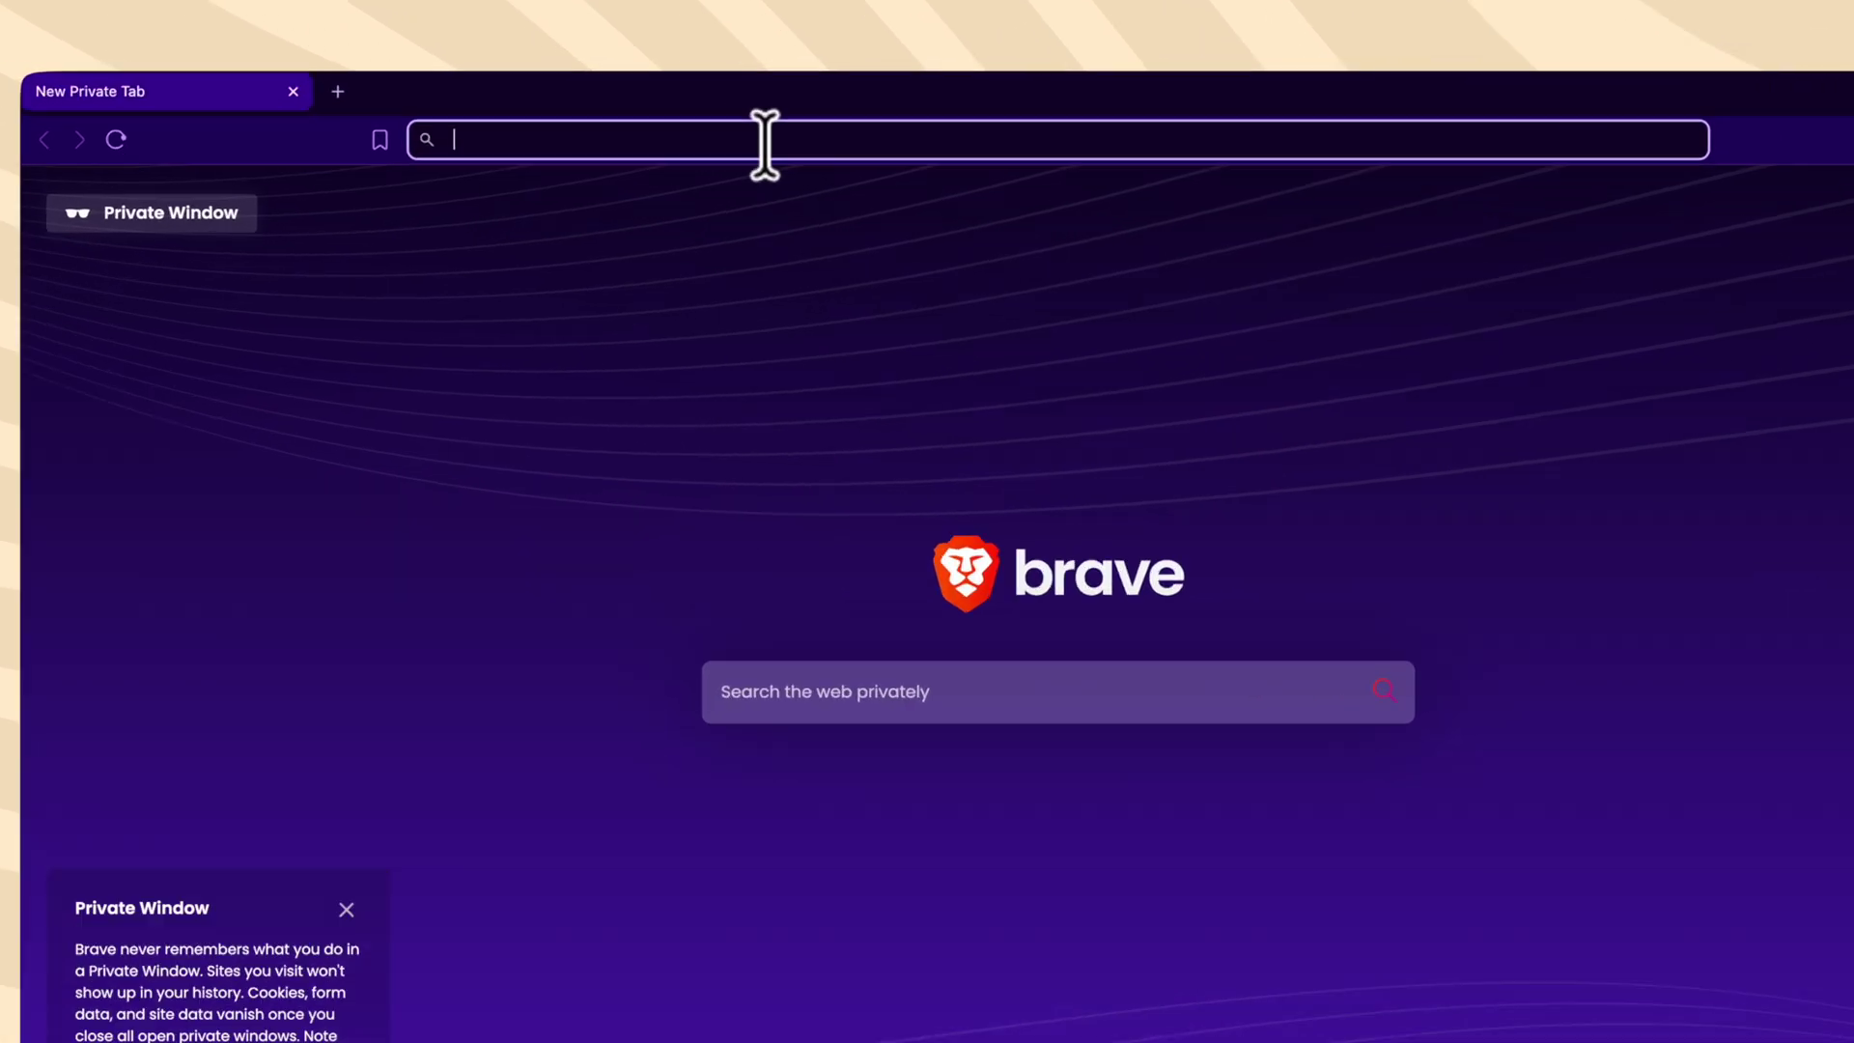
type("http://try.new/")
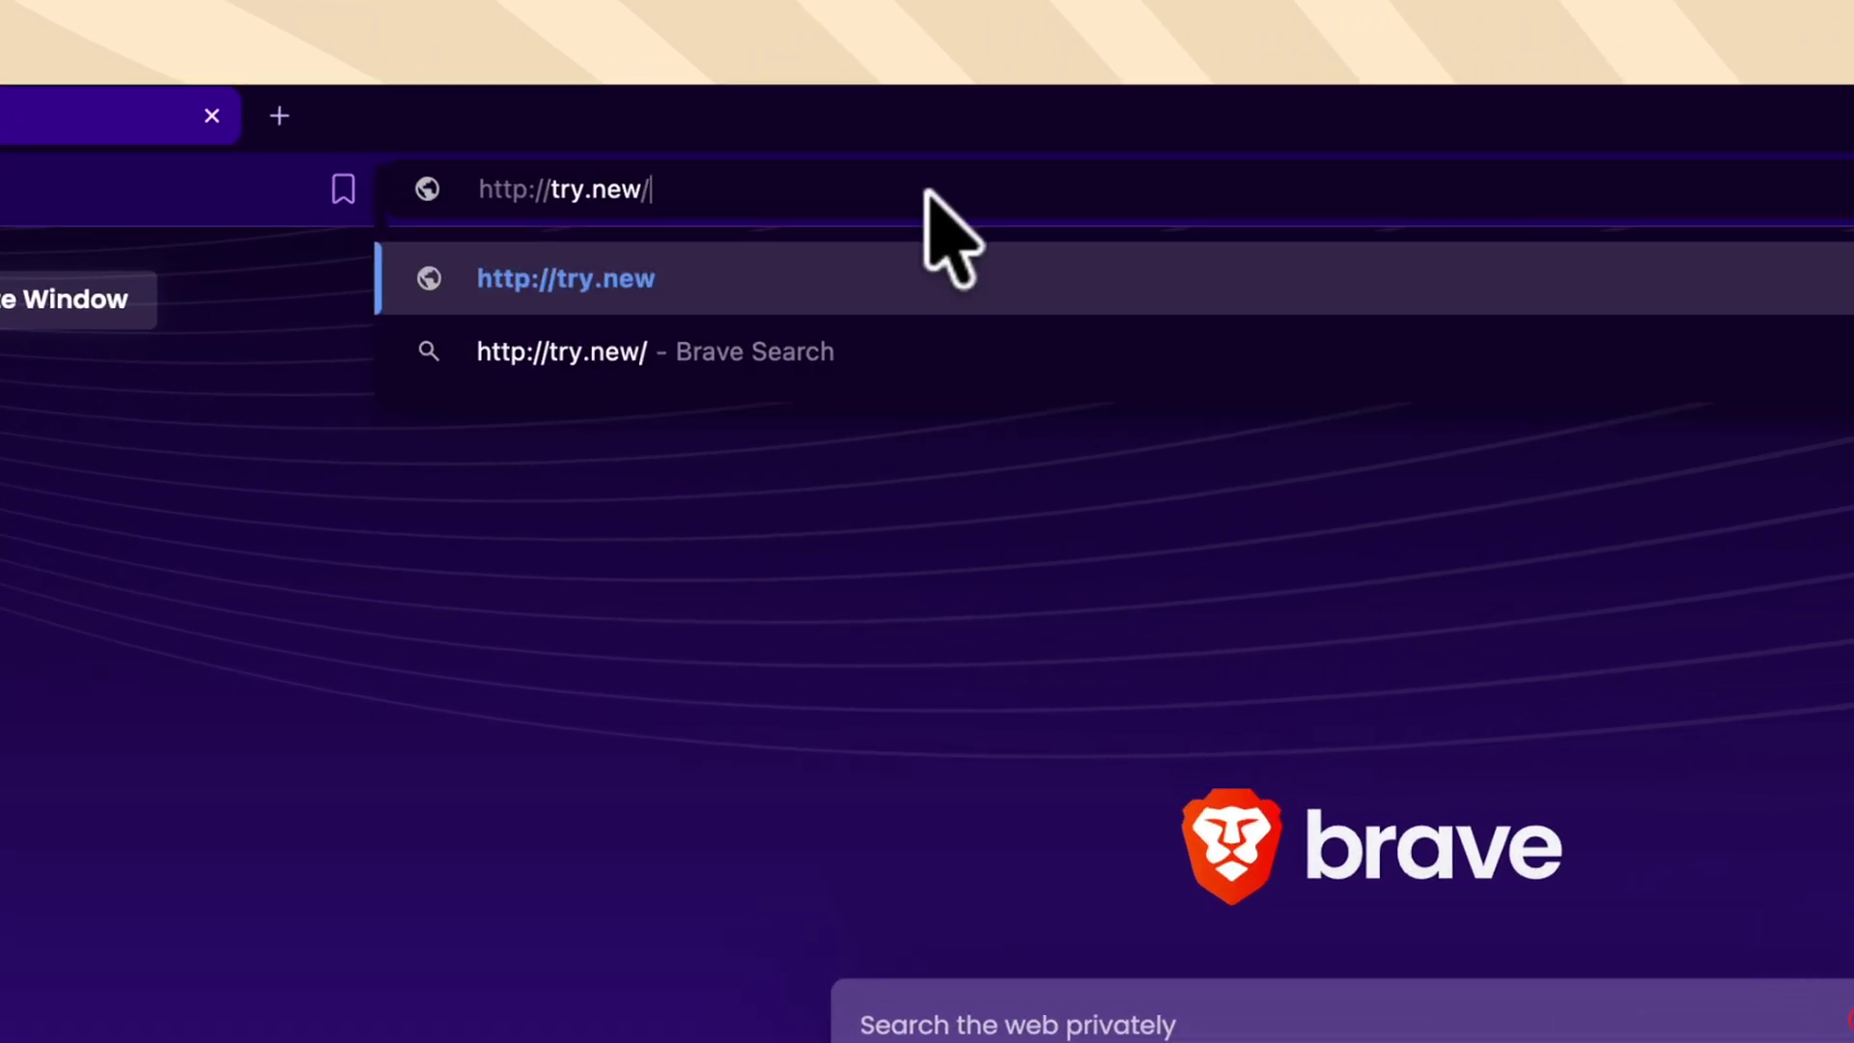
key("Return")
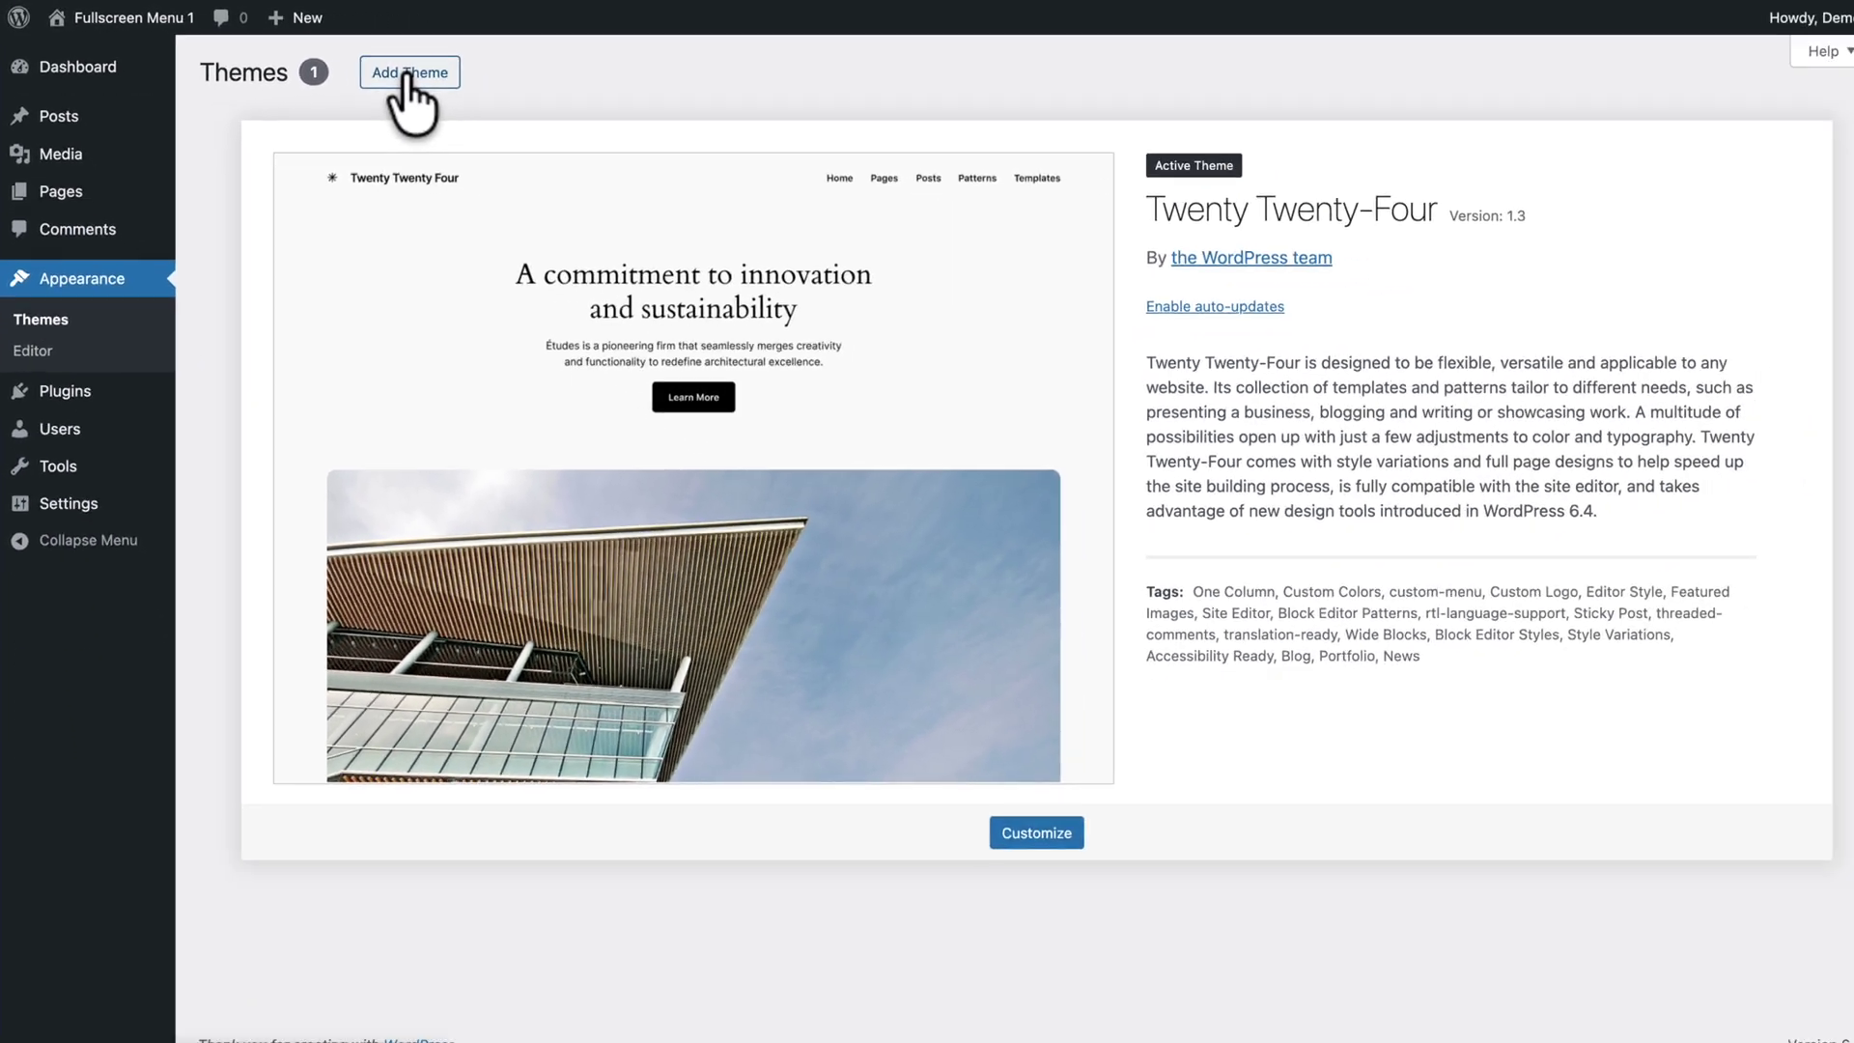
Install the Astra theme from the Add New Themes page and activate it.
left_click(579, 97)
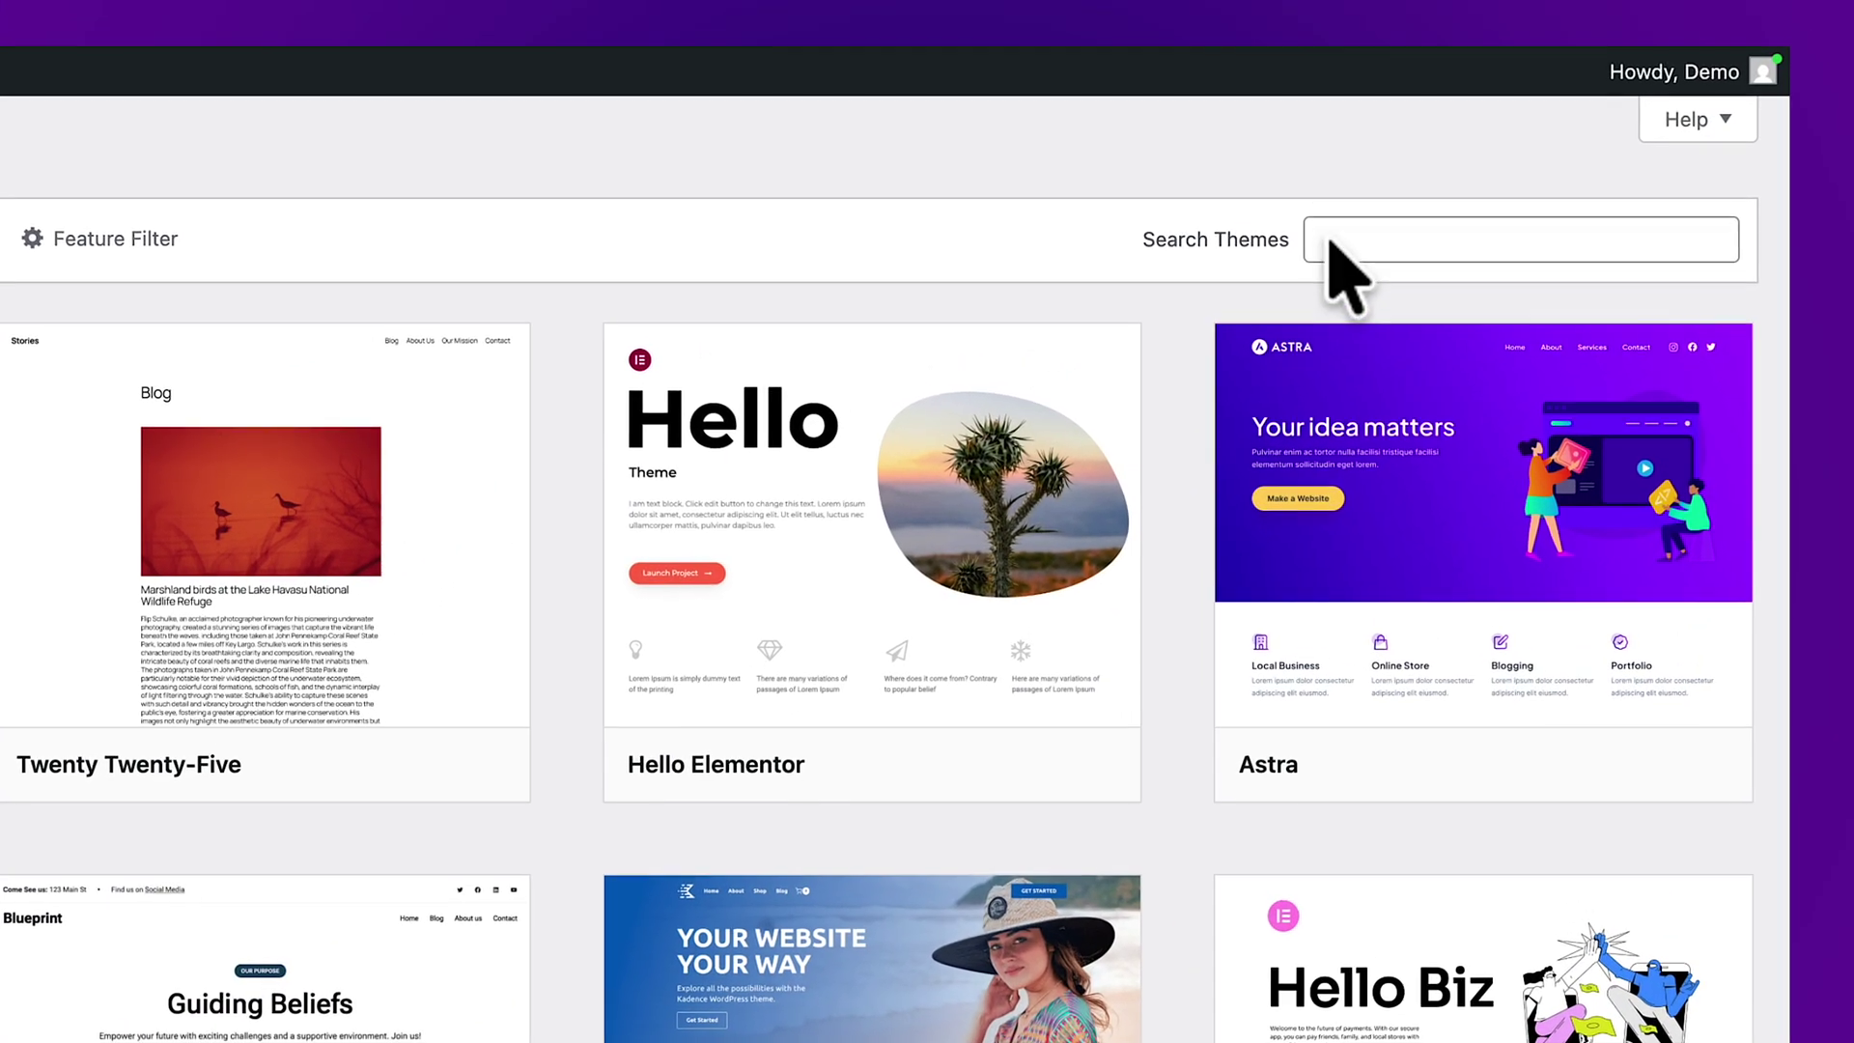
mouse_move(1342, 521)
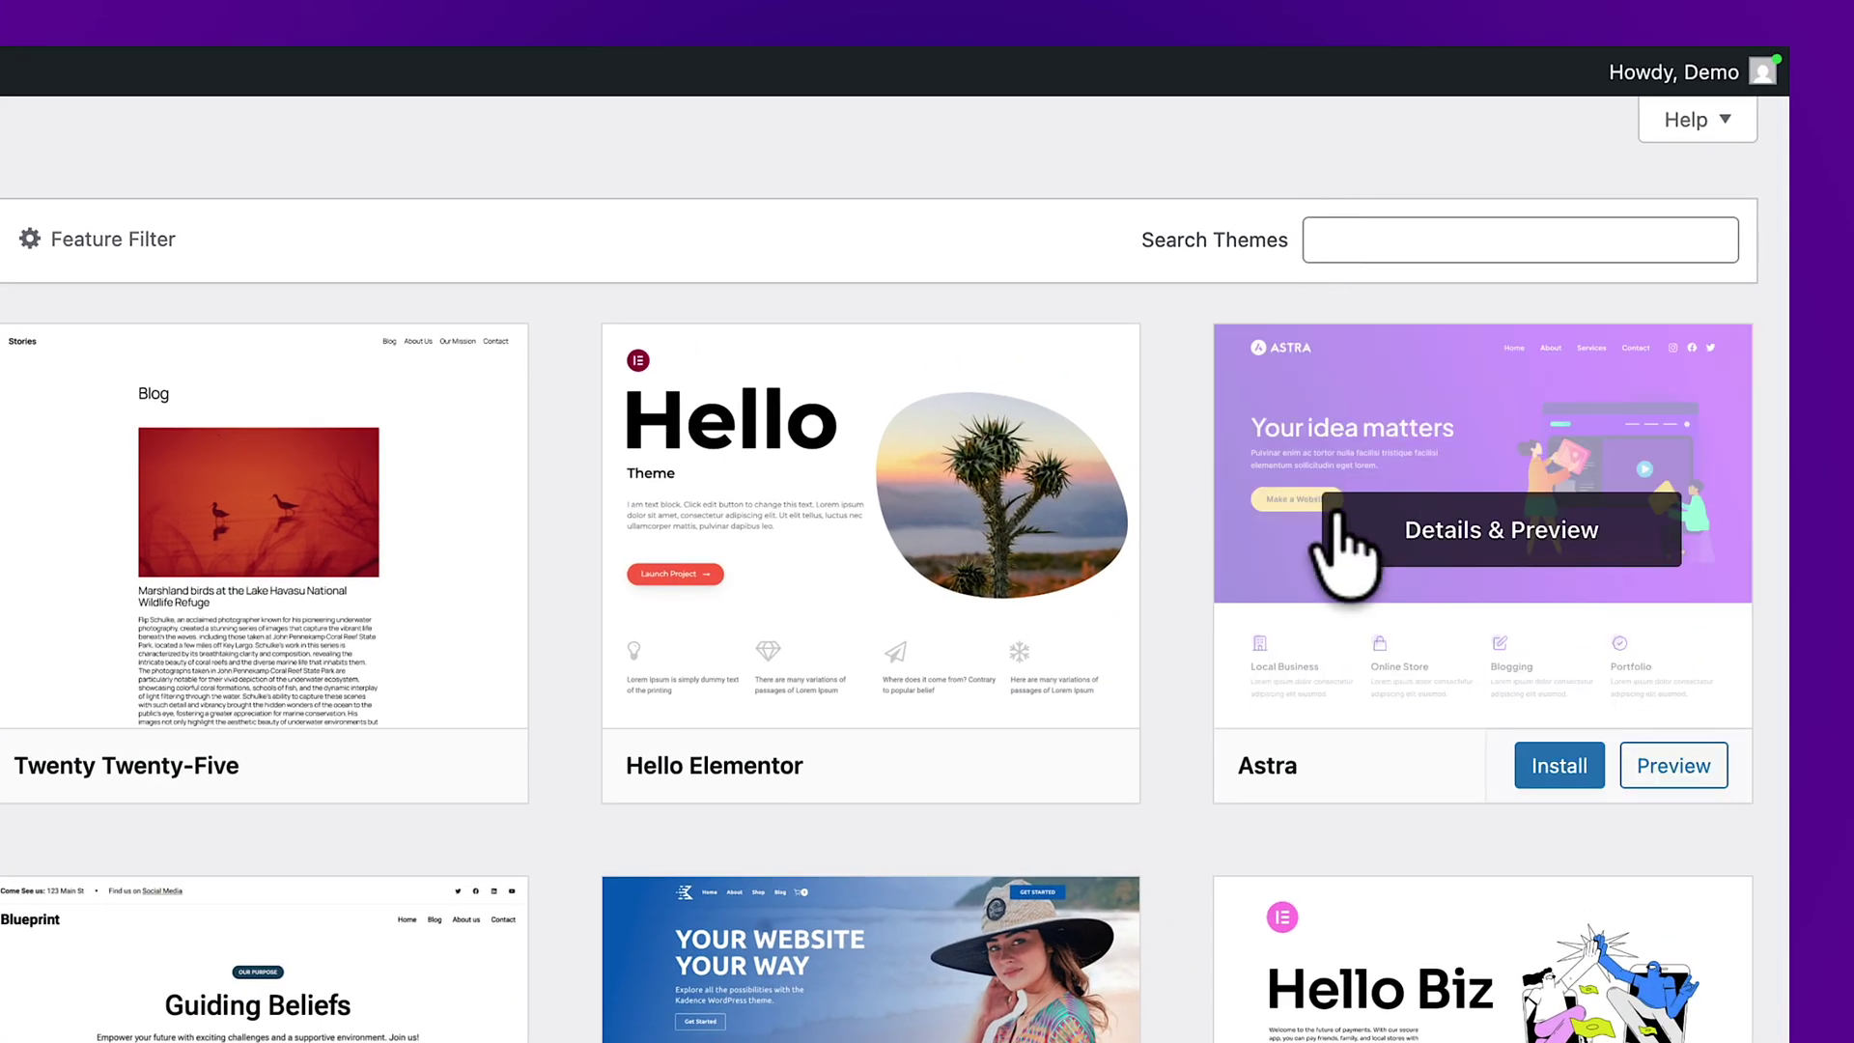
left_click(1556, 763)
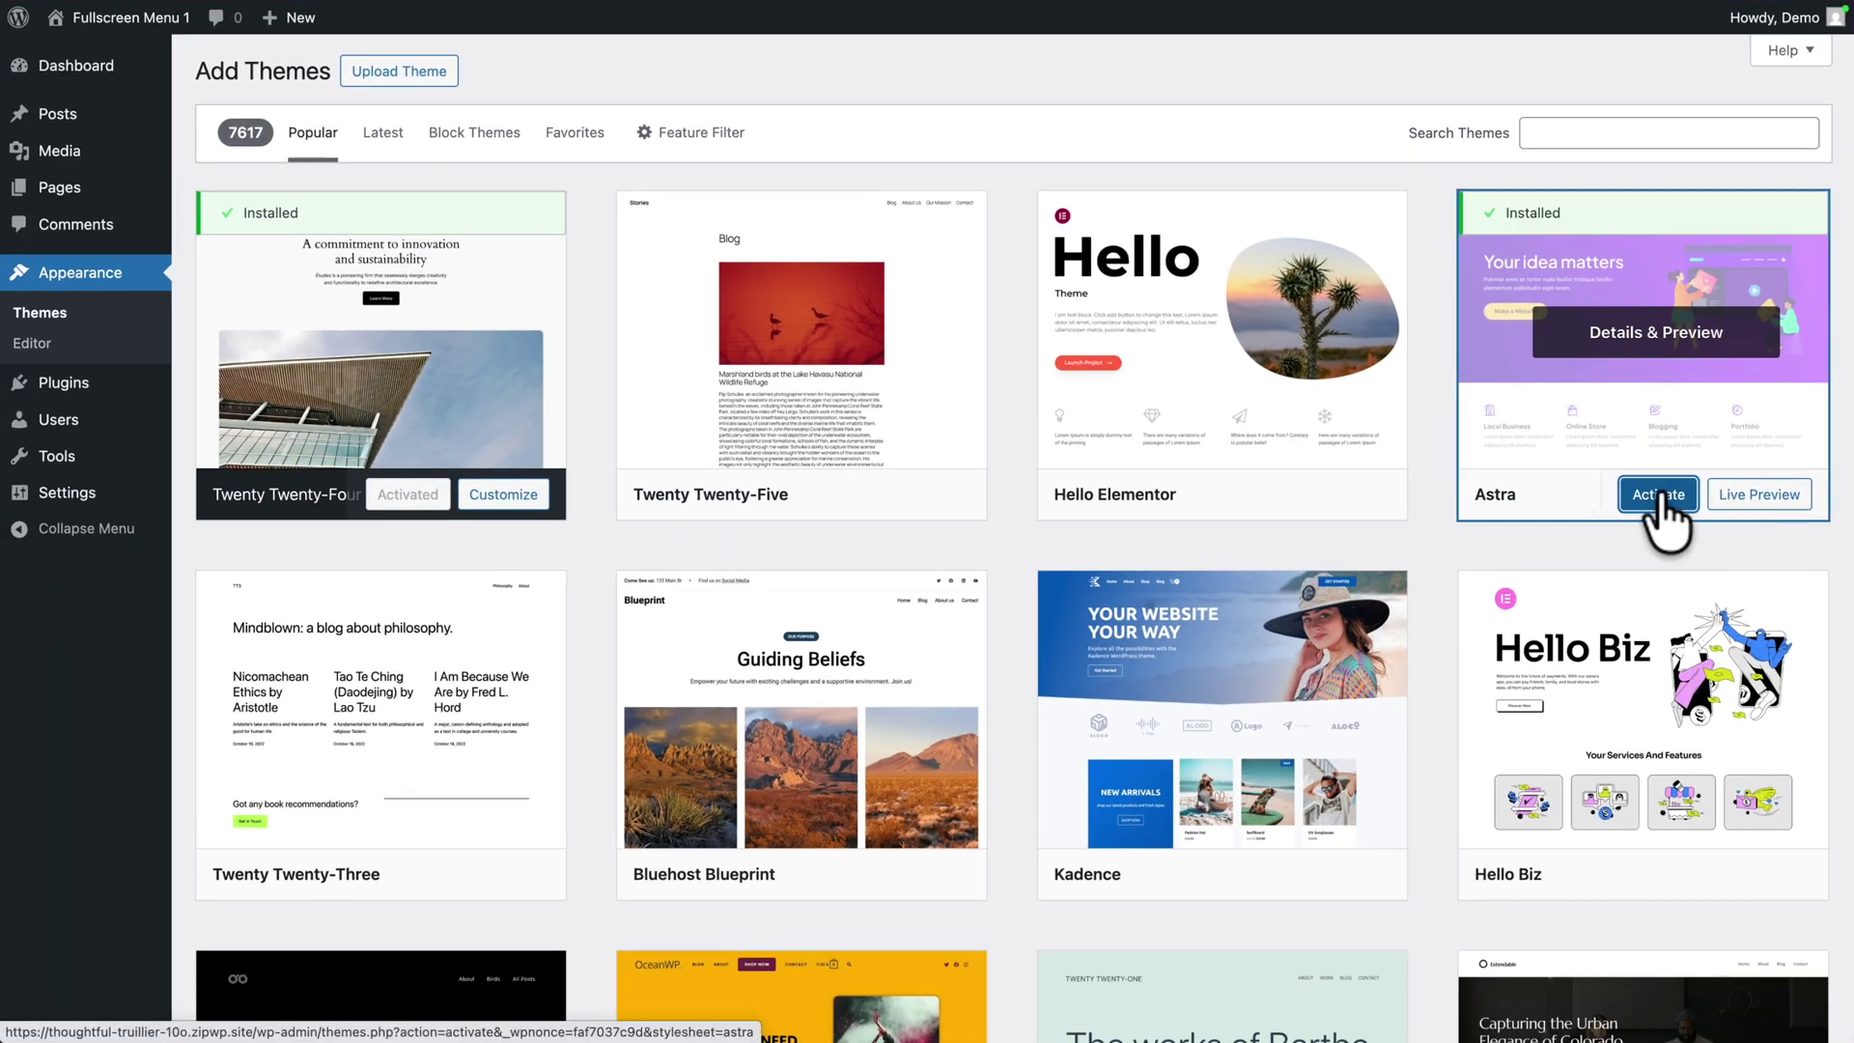
left_click(1659, 497)
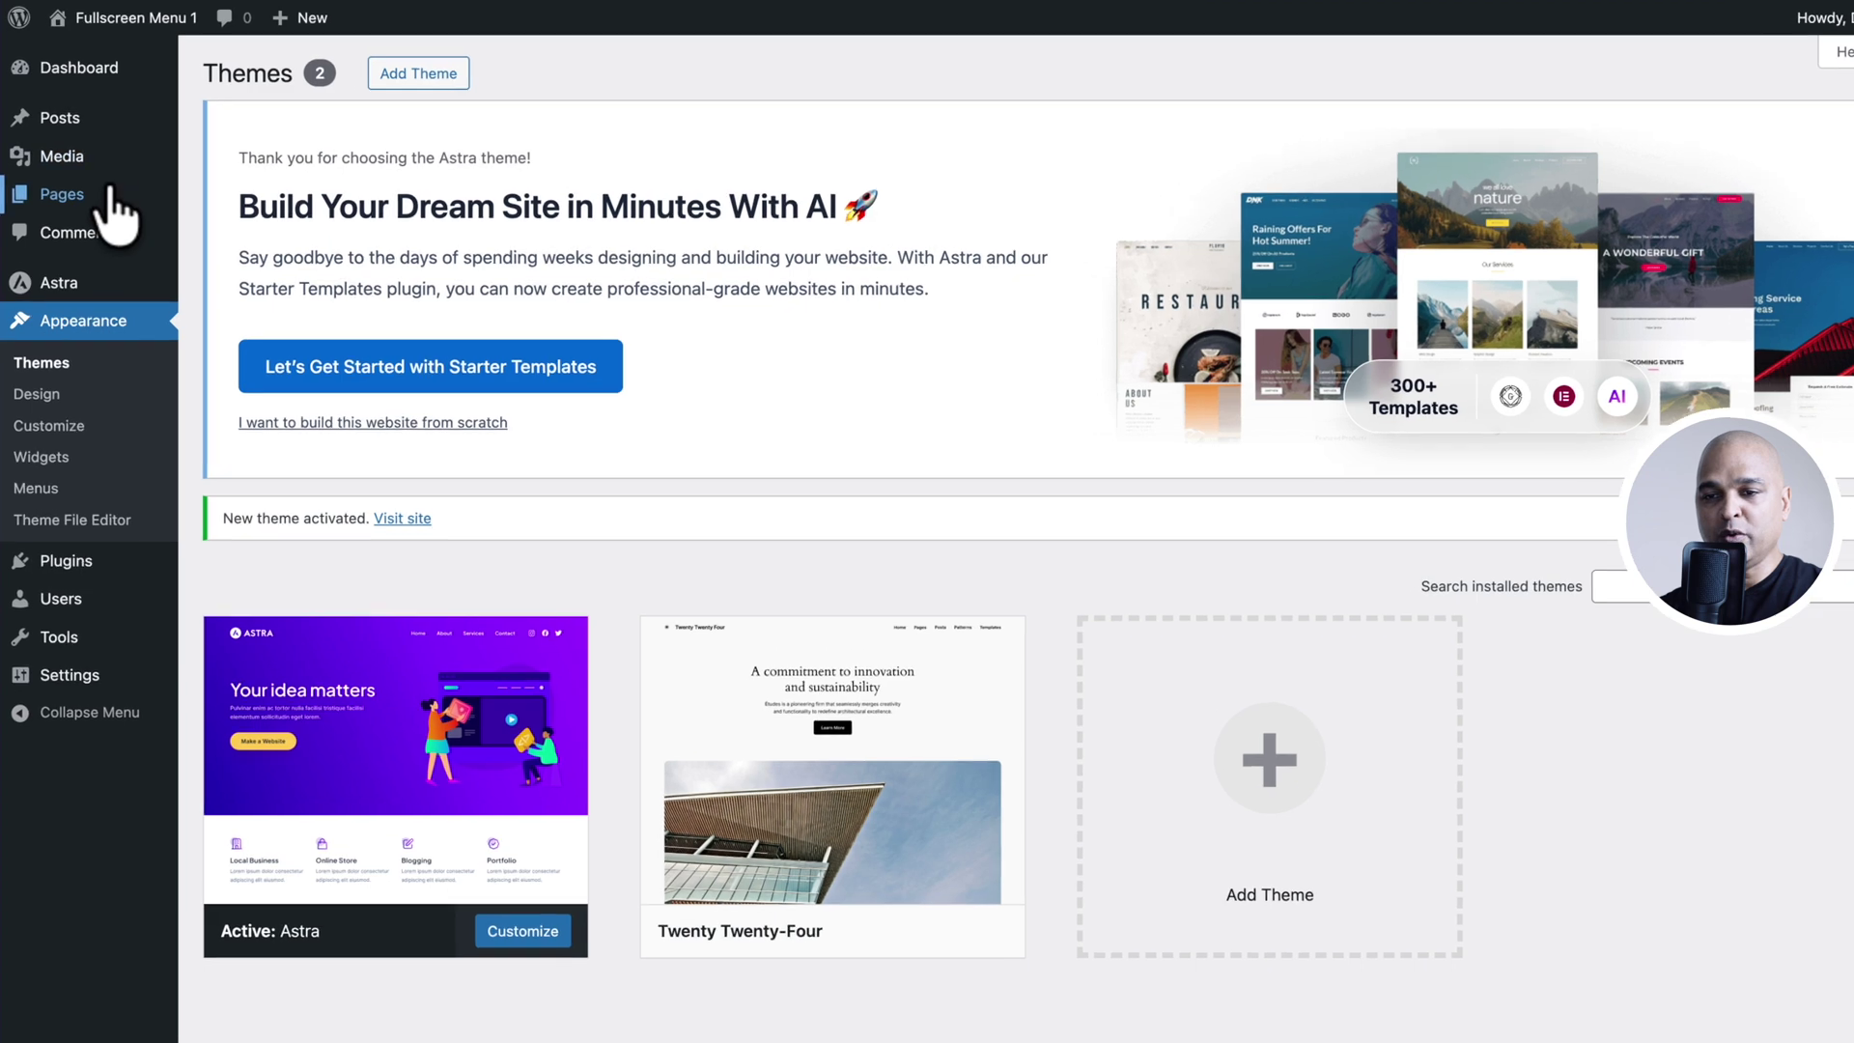
mouse_move(44, 191)
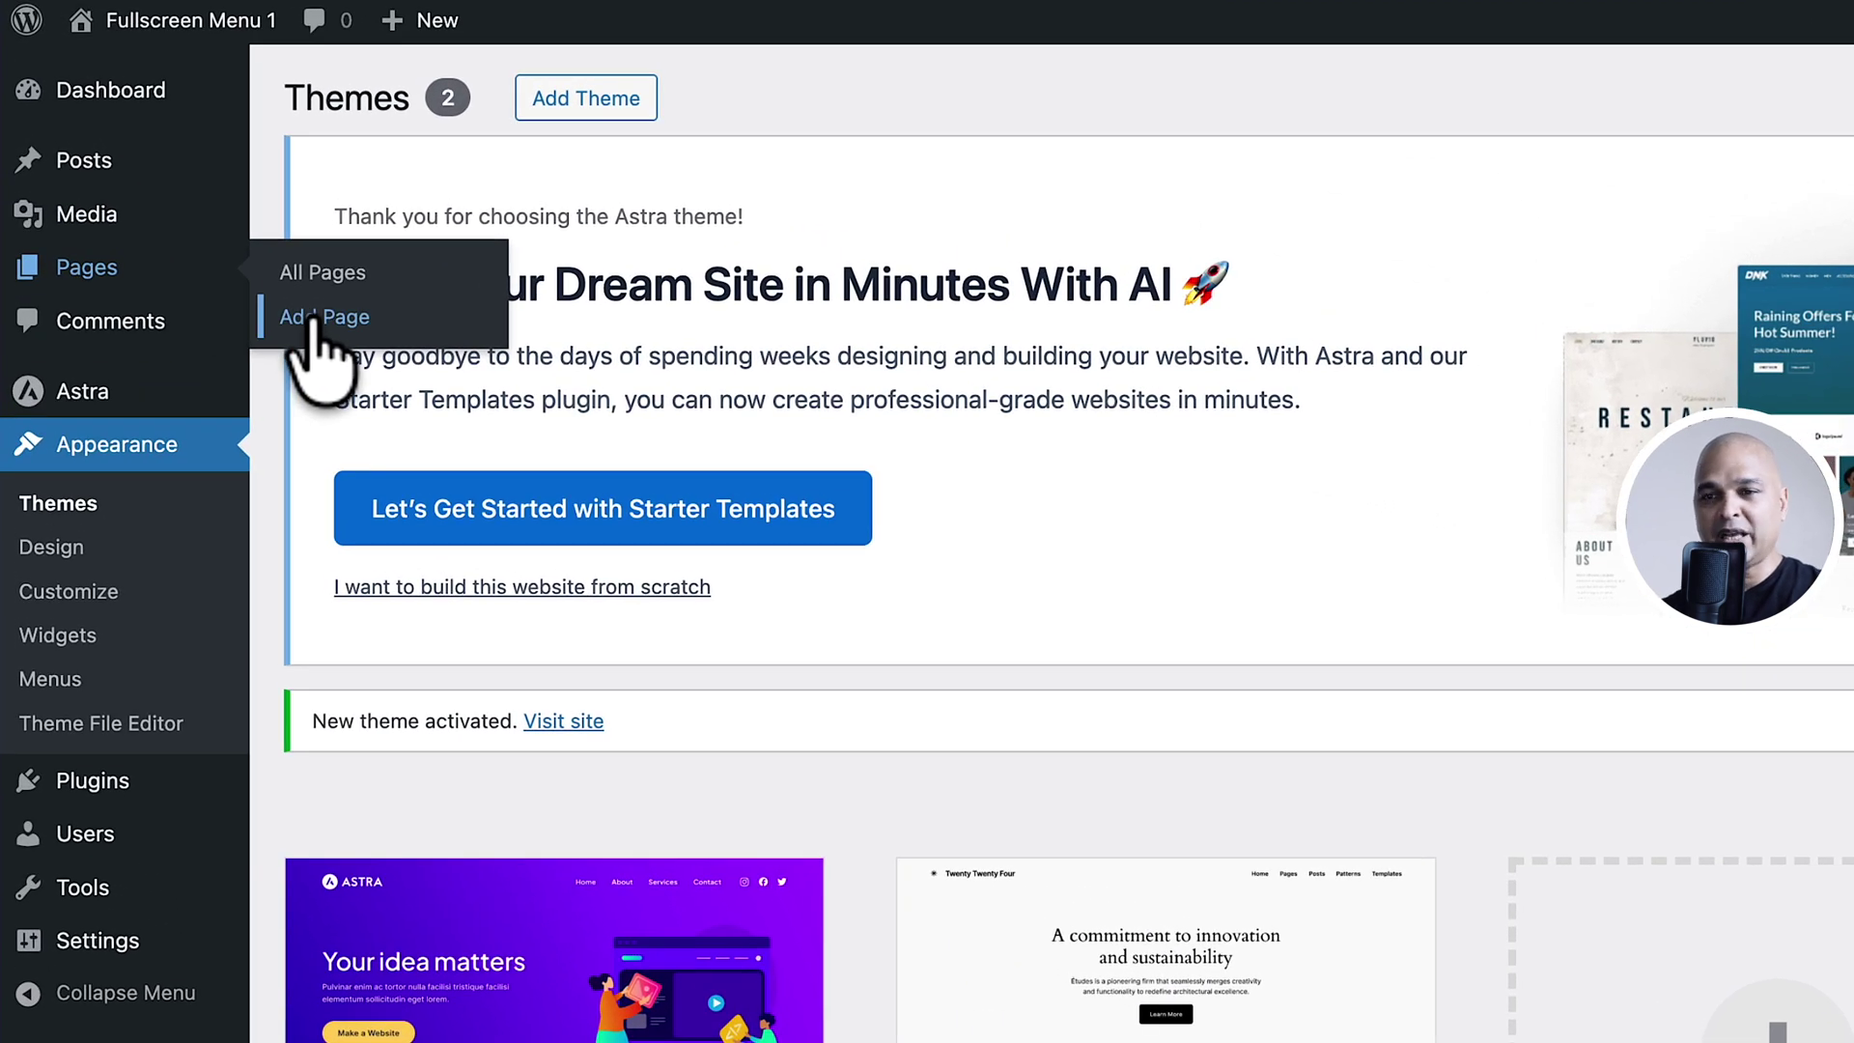
Publish a new page 'One' with the body text 'This is page One content'.
right_click(311, 324)
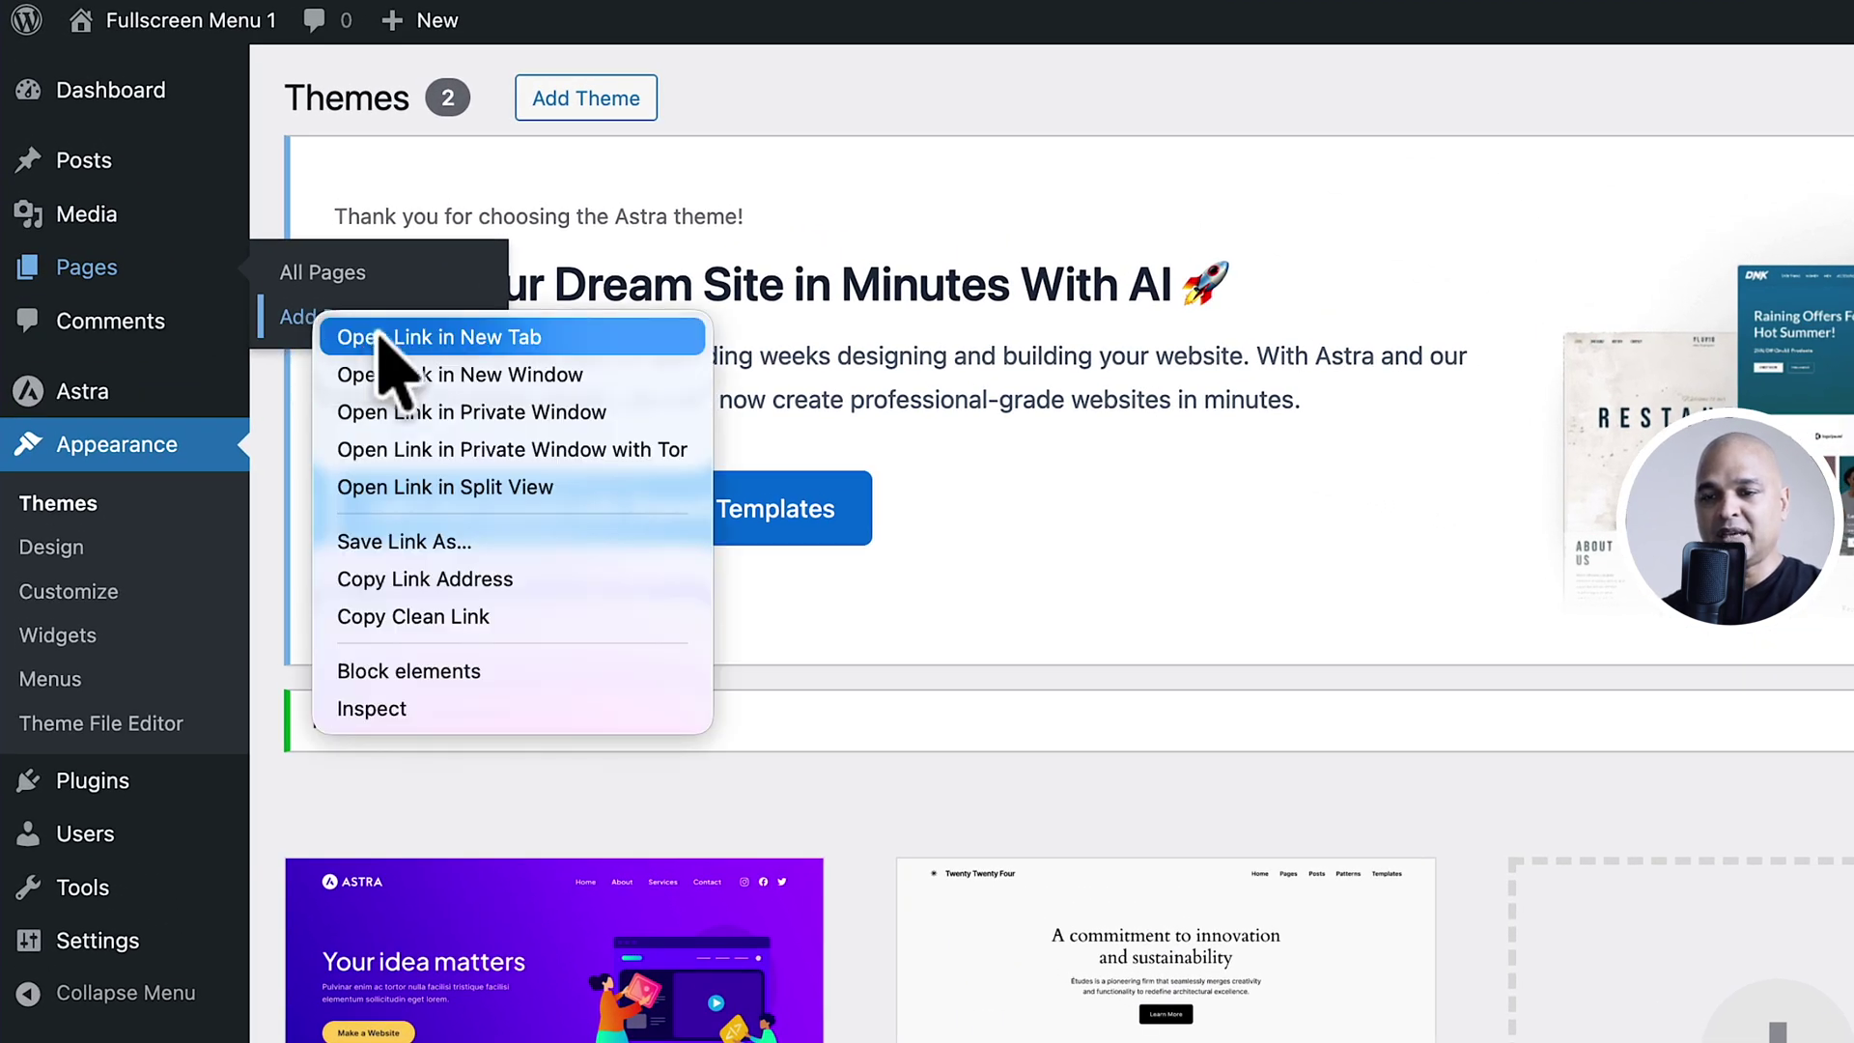
left_click(382, 339)
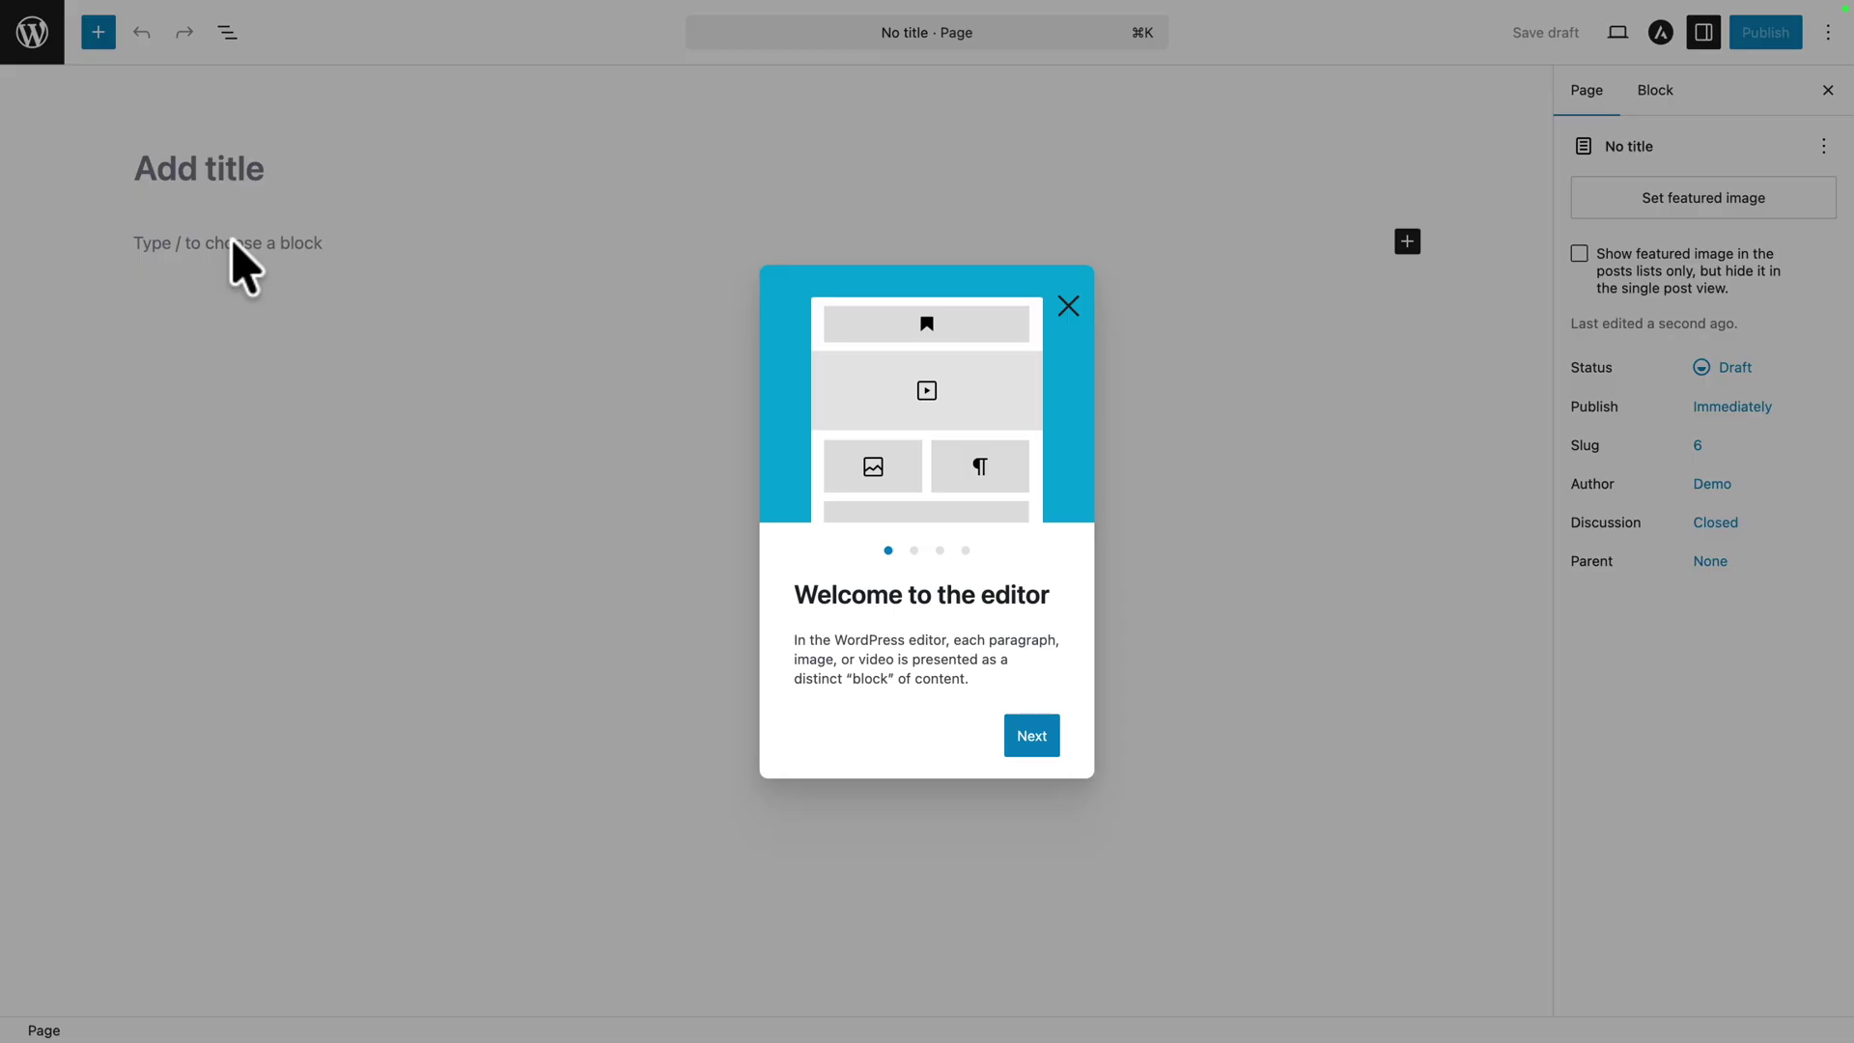
left_click(1067, 306)
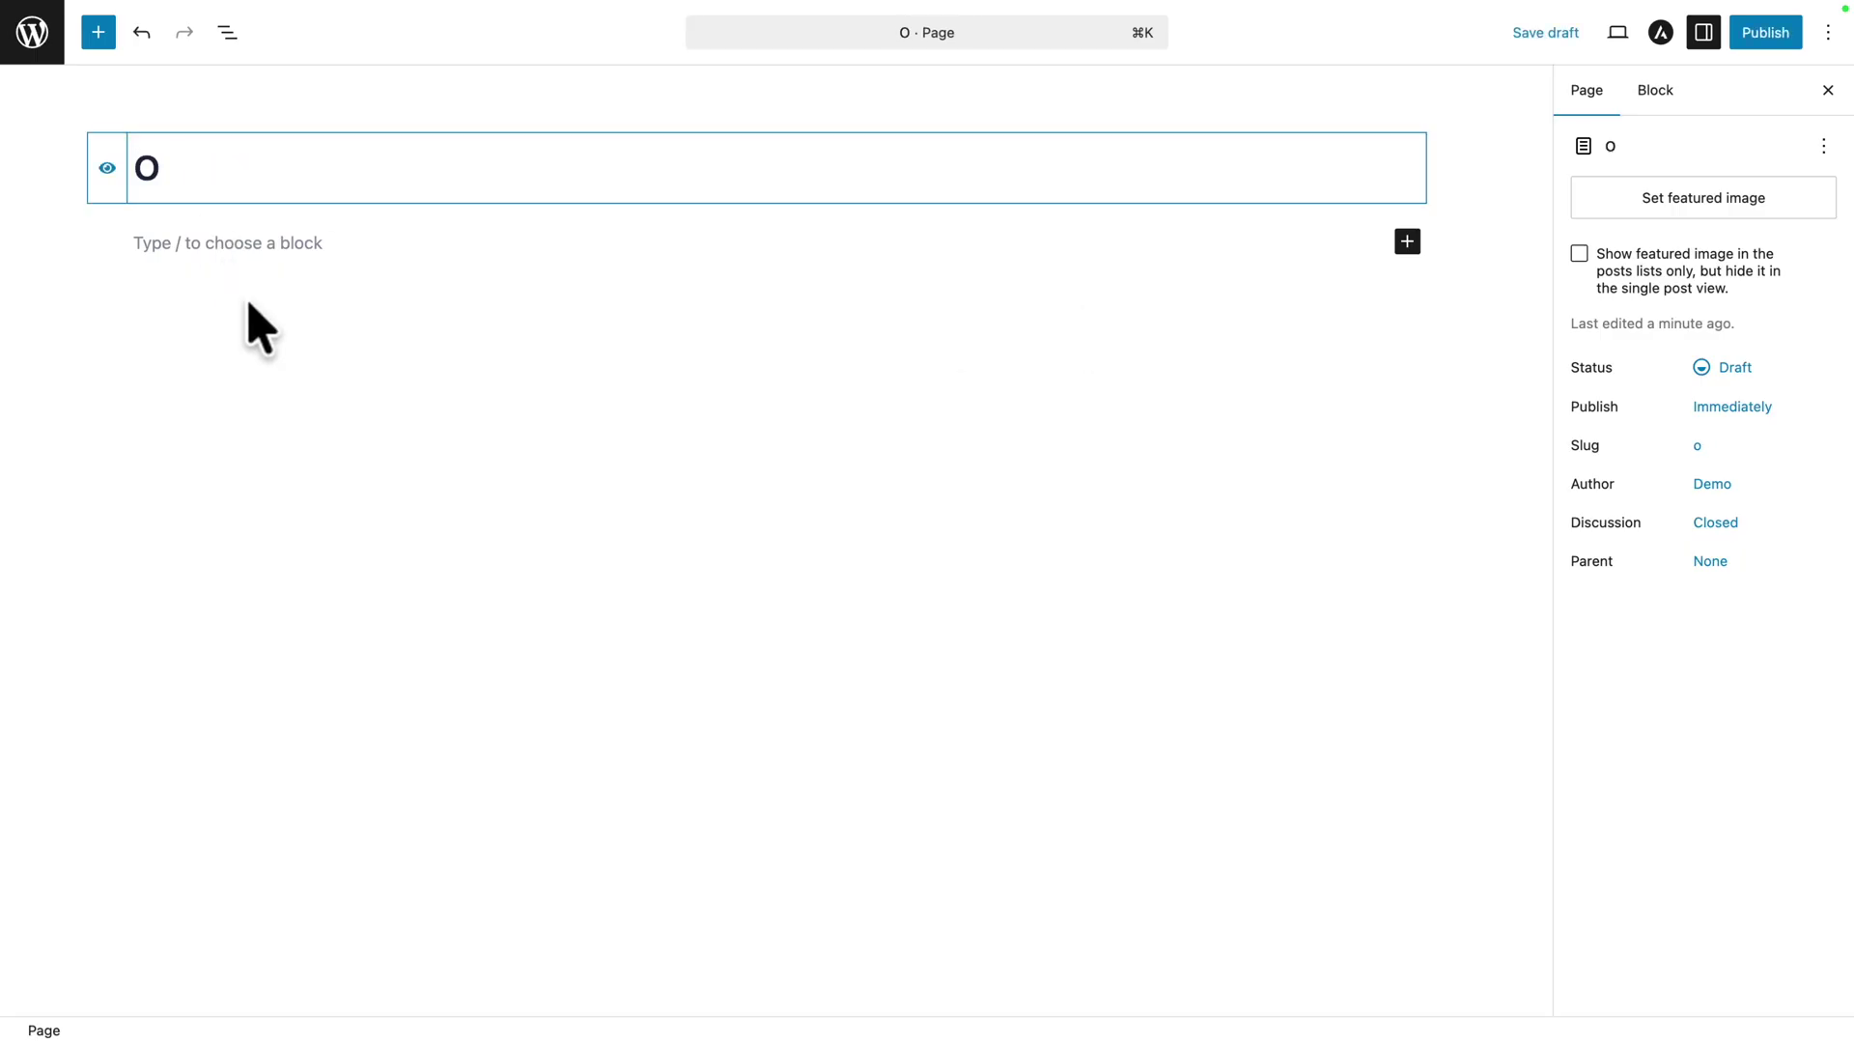
left_click(169, 244)
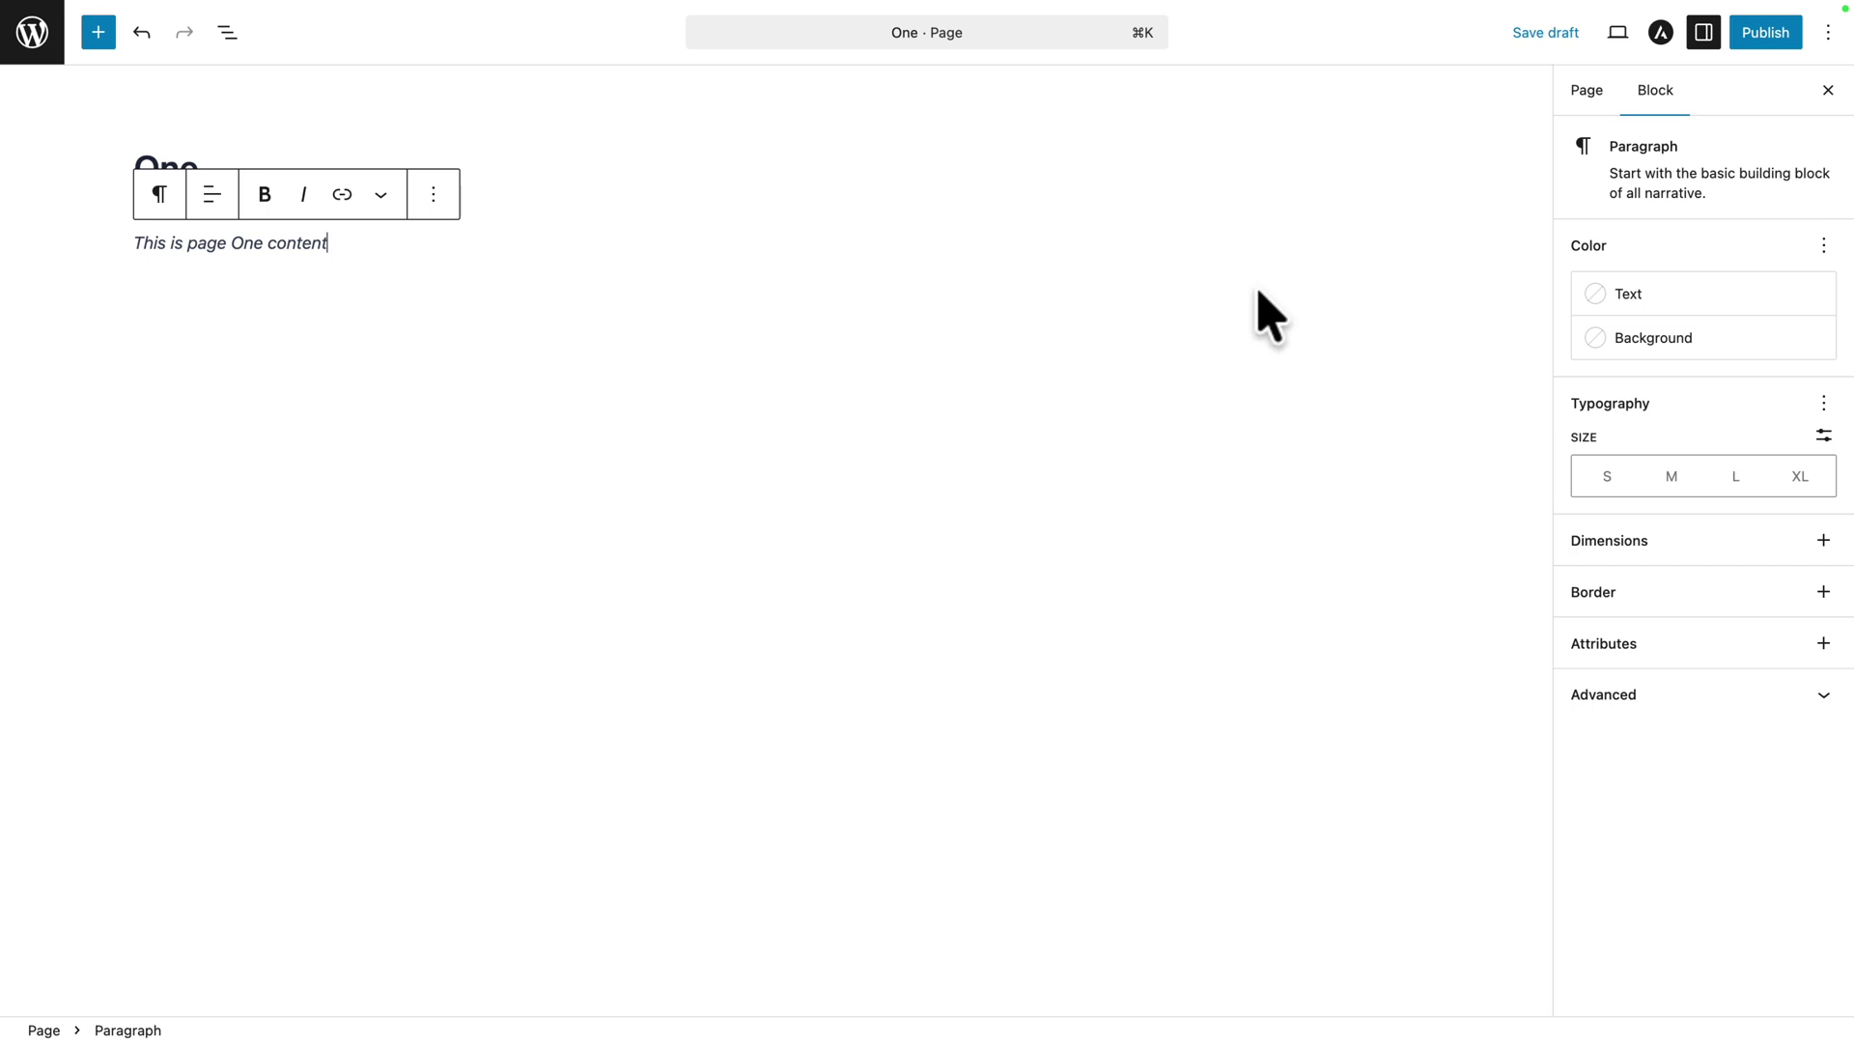
left_click(1753, 43)
left_click(1757, 38)
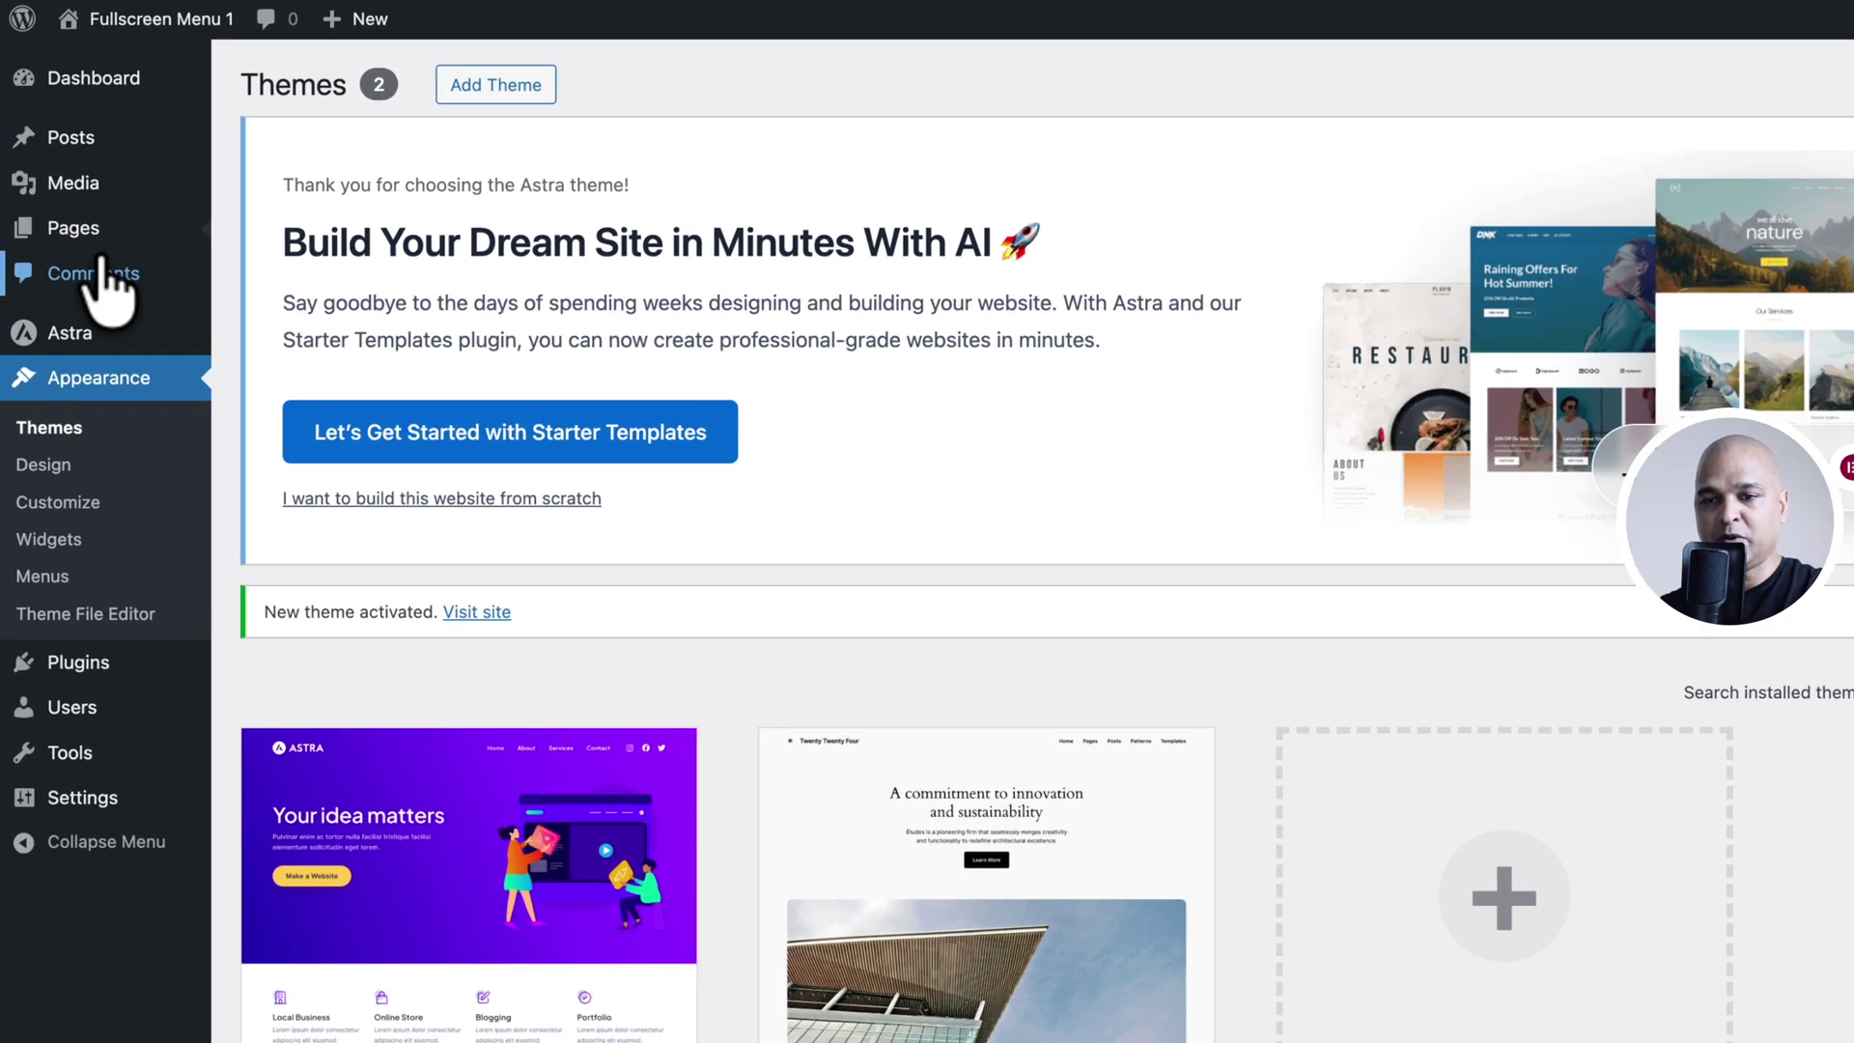
Confirm pages One through Four are listed under All Pages, then launch the Astra Customizer.
mouse_move(67, 191)
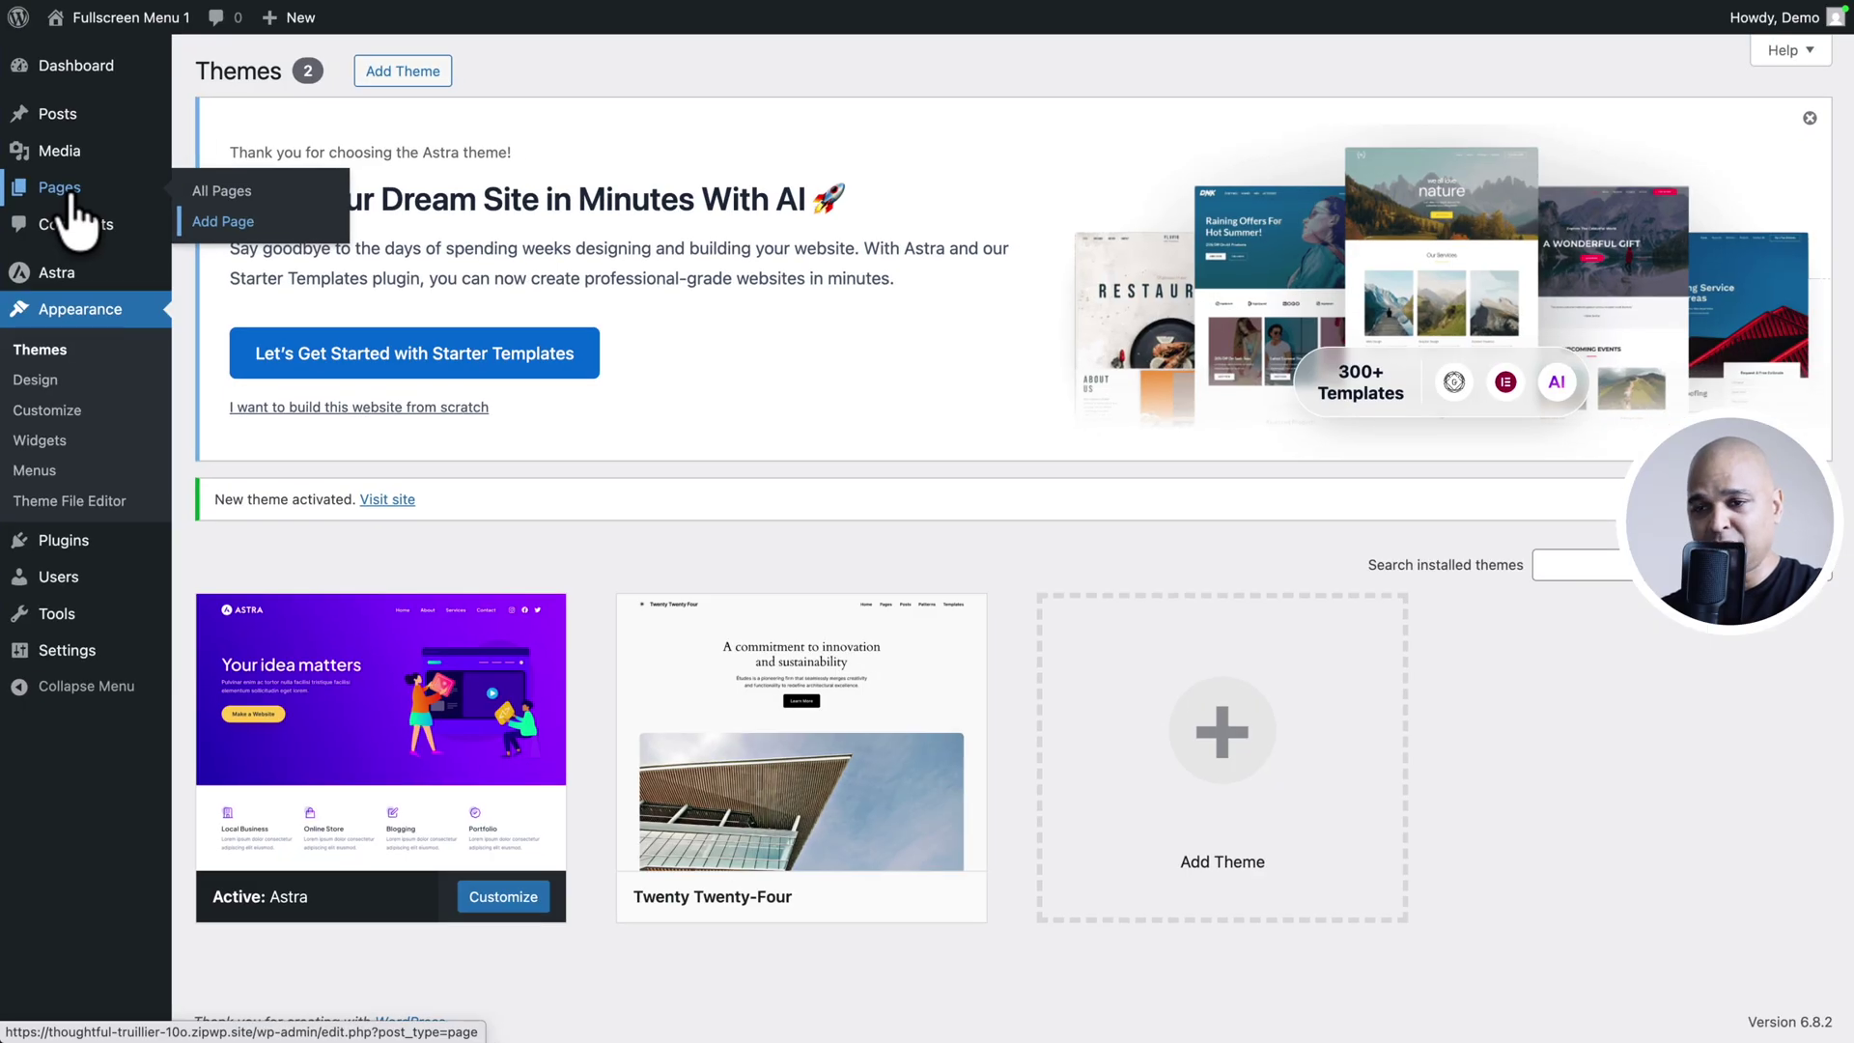
left_click(69, 193)
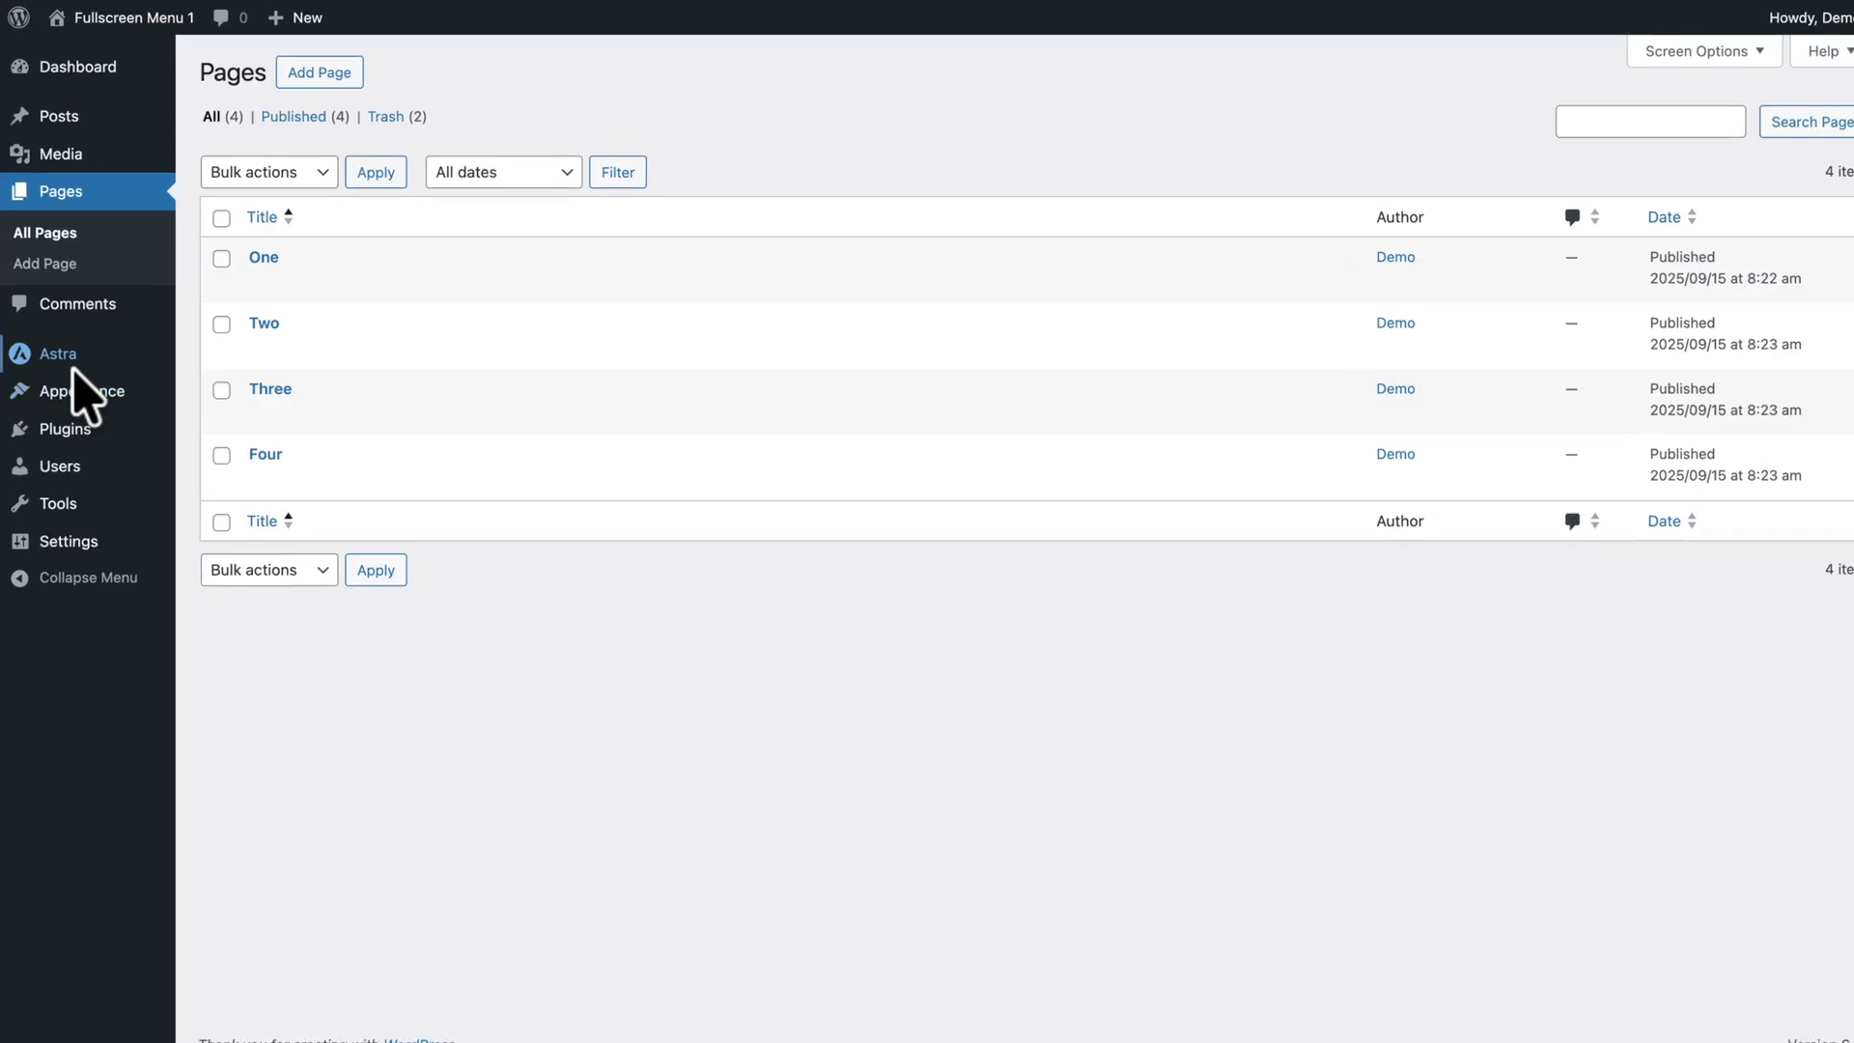
mouse_move(80, 473)
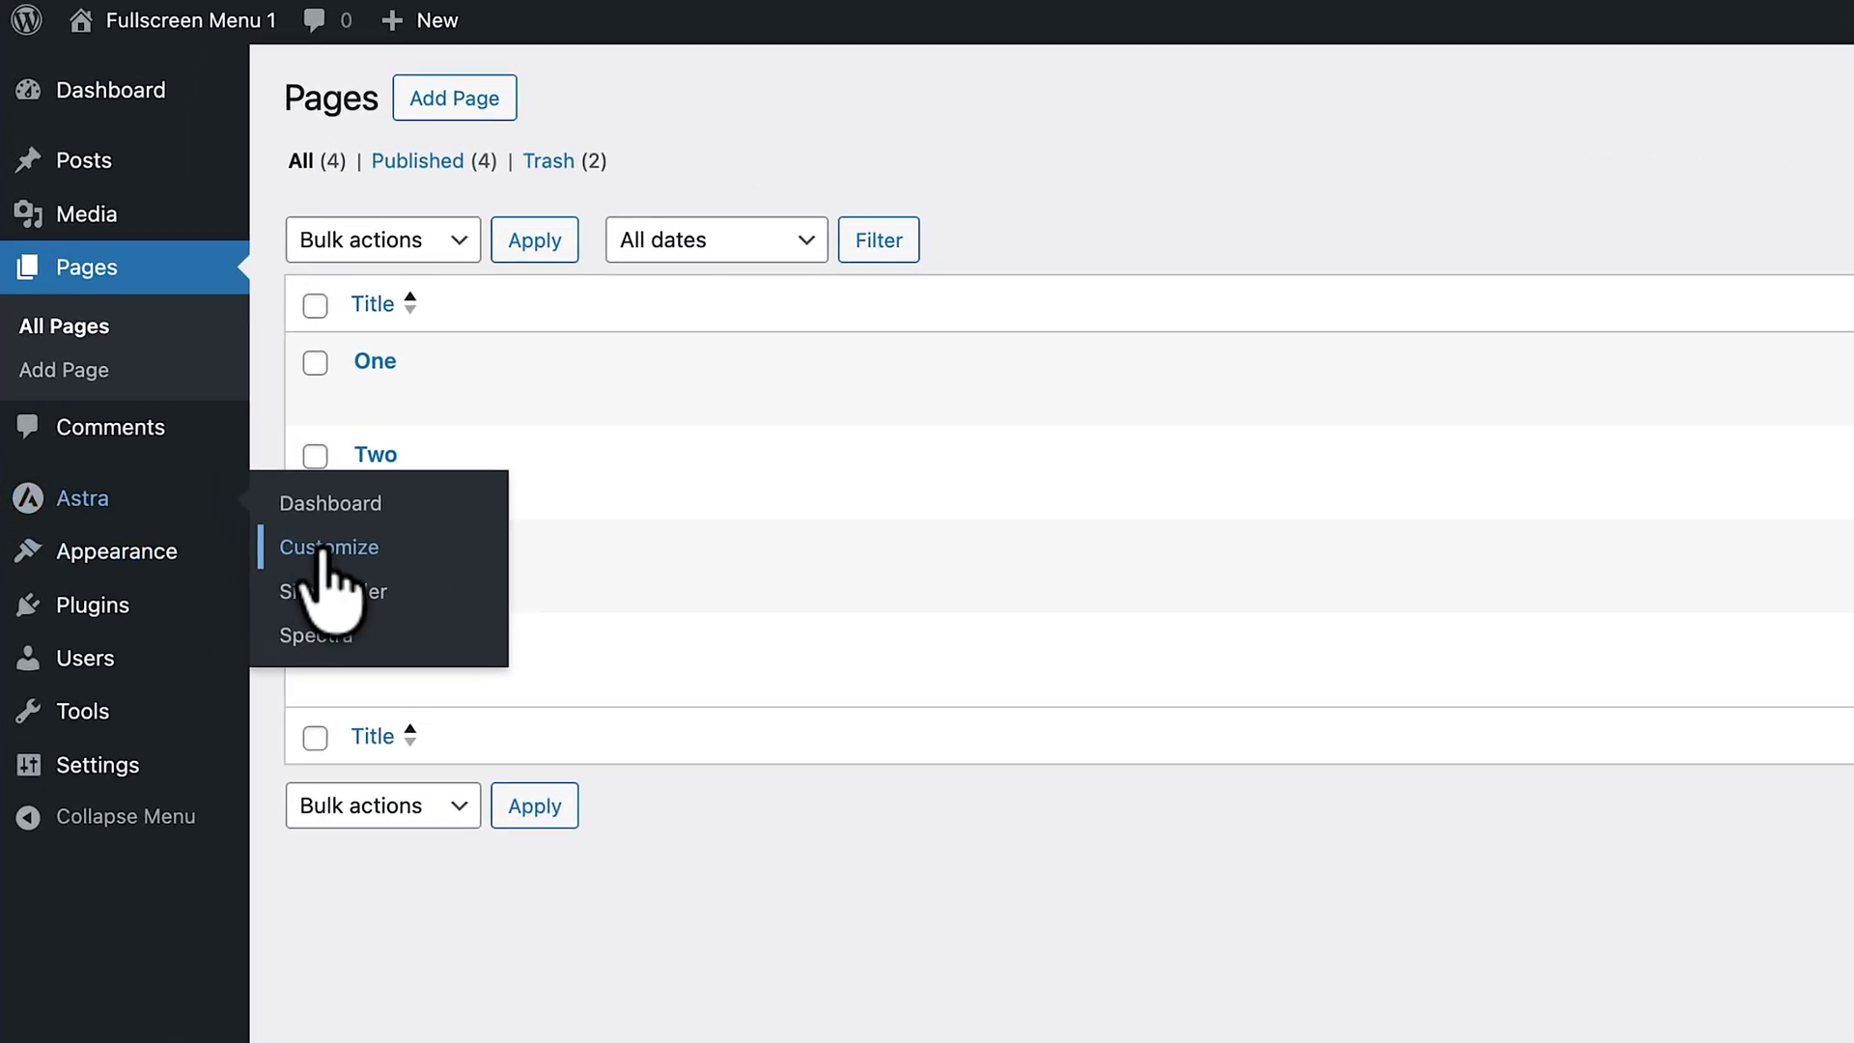
left_click(322, 548)
Create 'Menu 2 Pages' in the Primary Menu location containing pages One and Two.
left_click(114, 568)
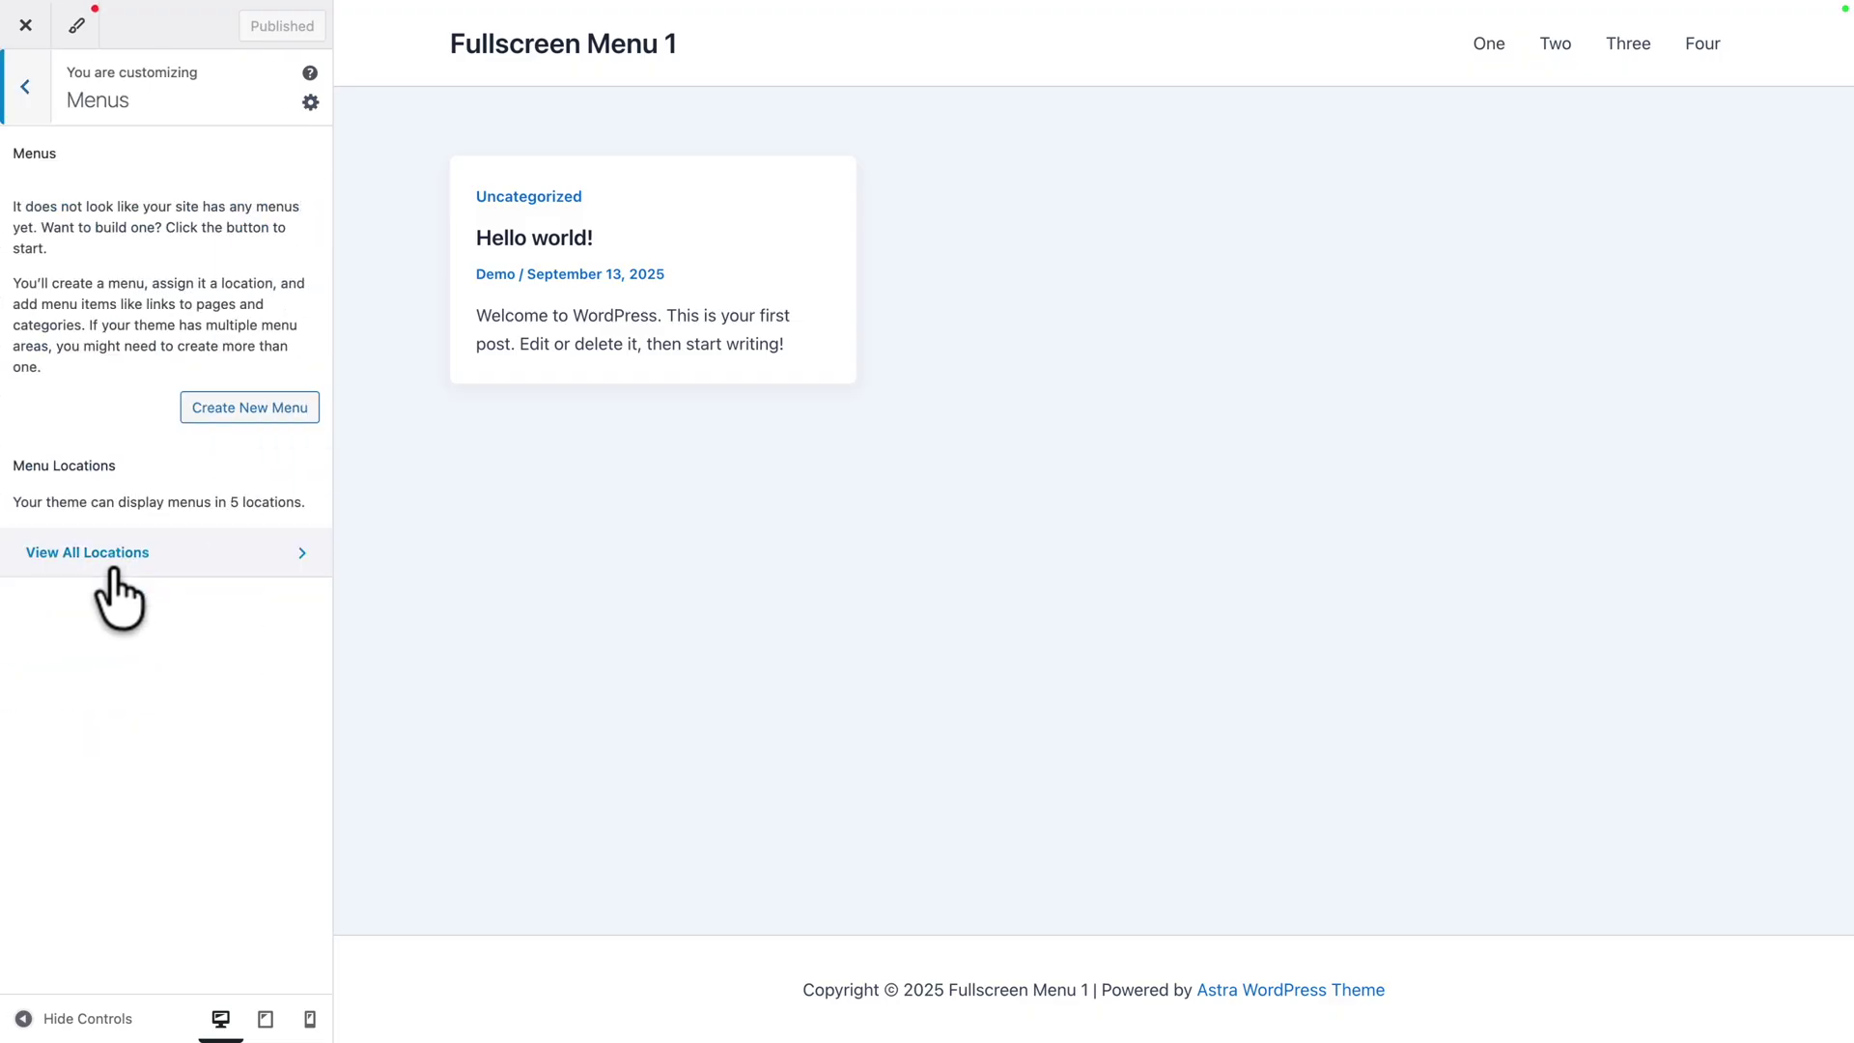
left_click(241, 407)
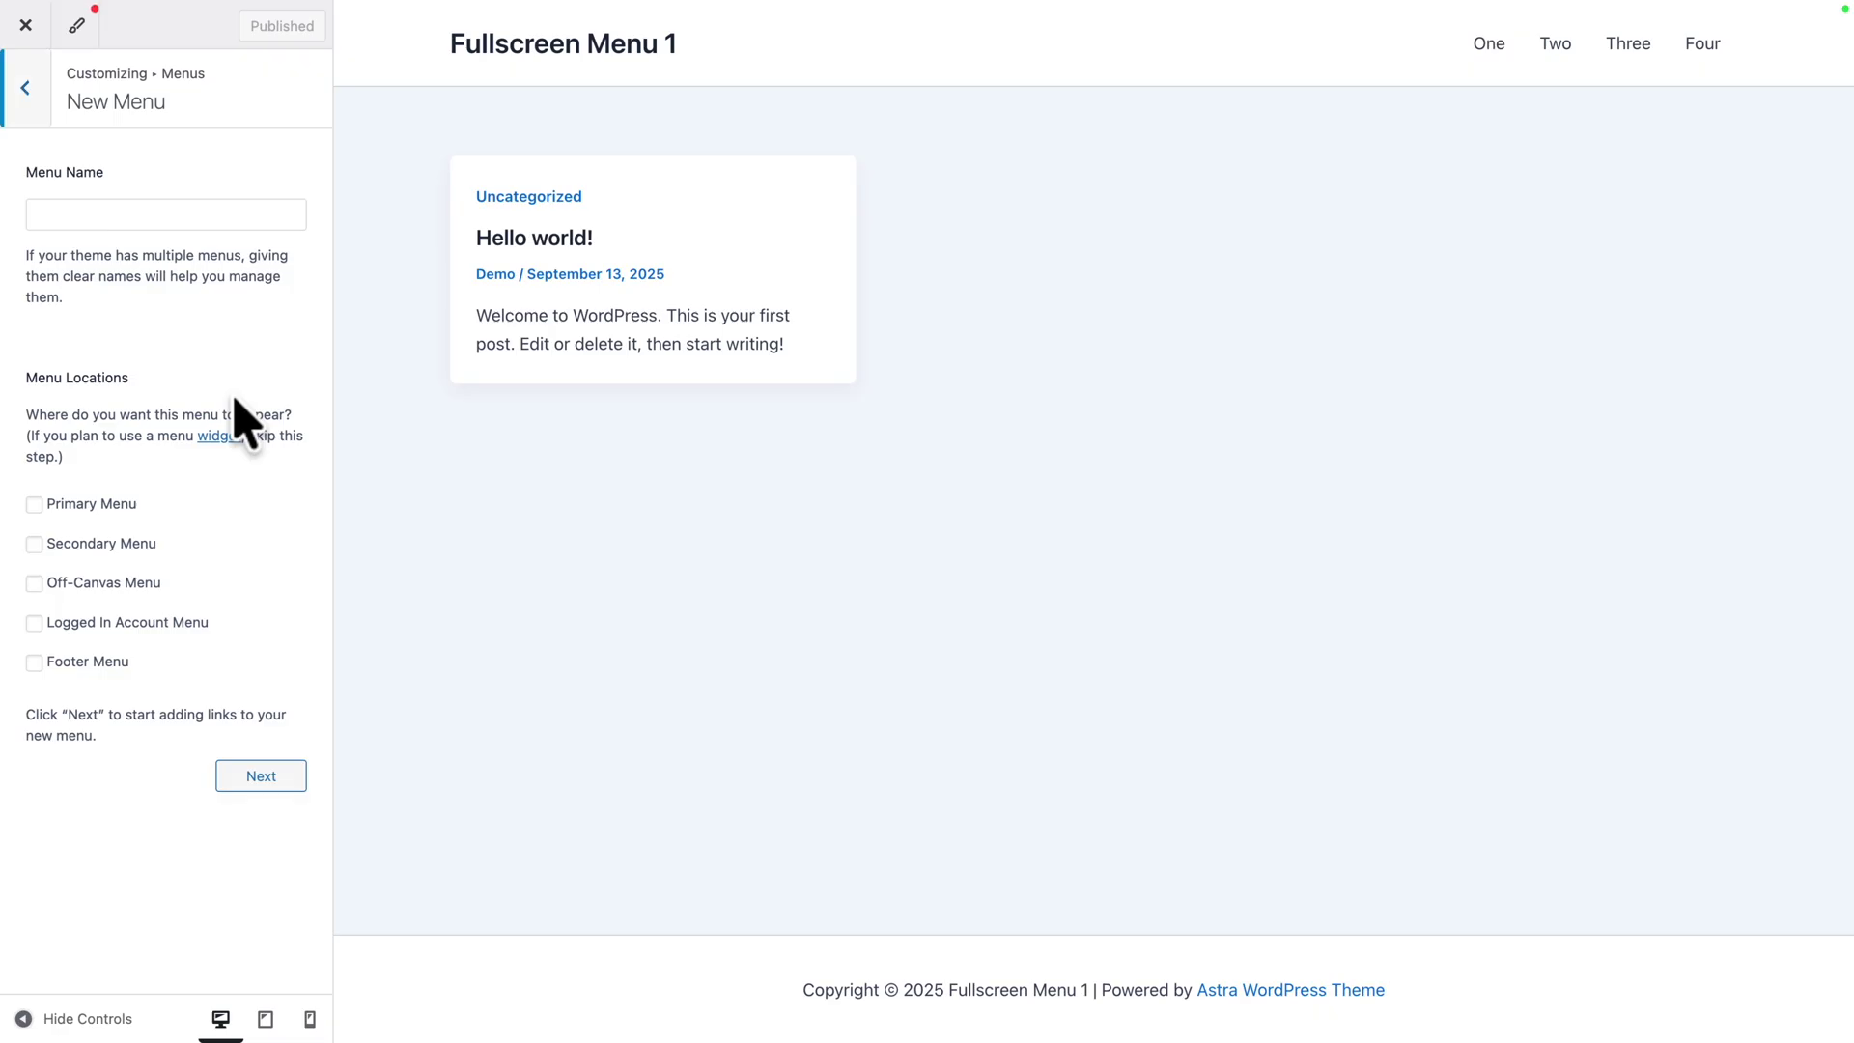
left_click(92, 216)
type("Menu 2 Pages")
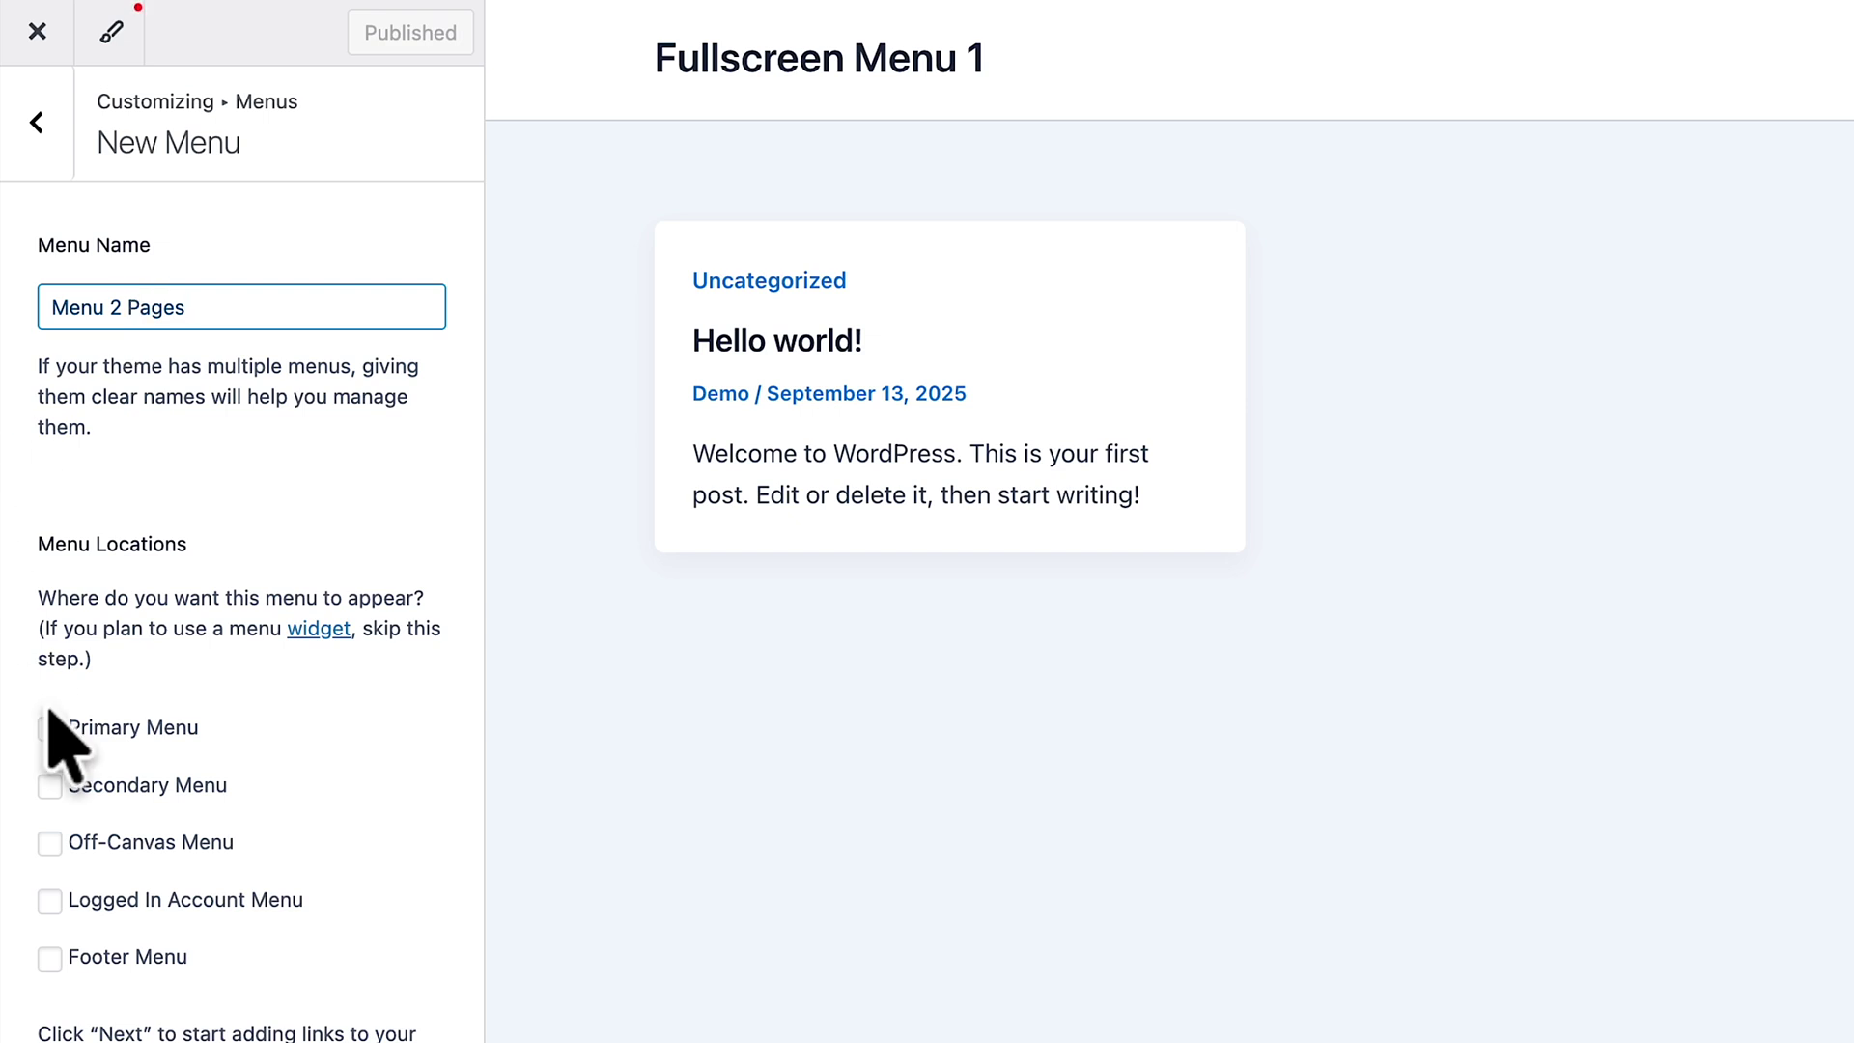
left_click(51, 729)
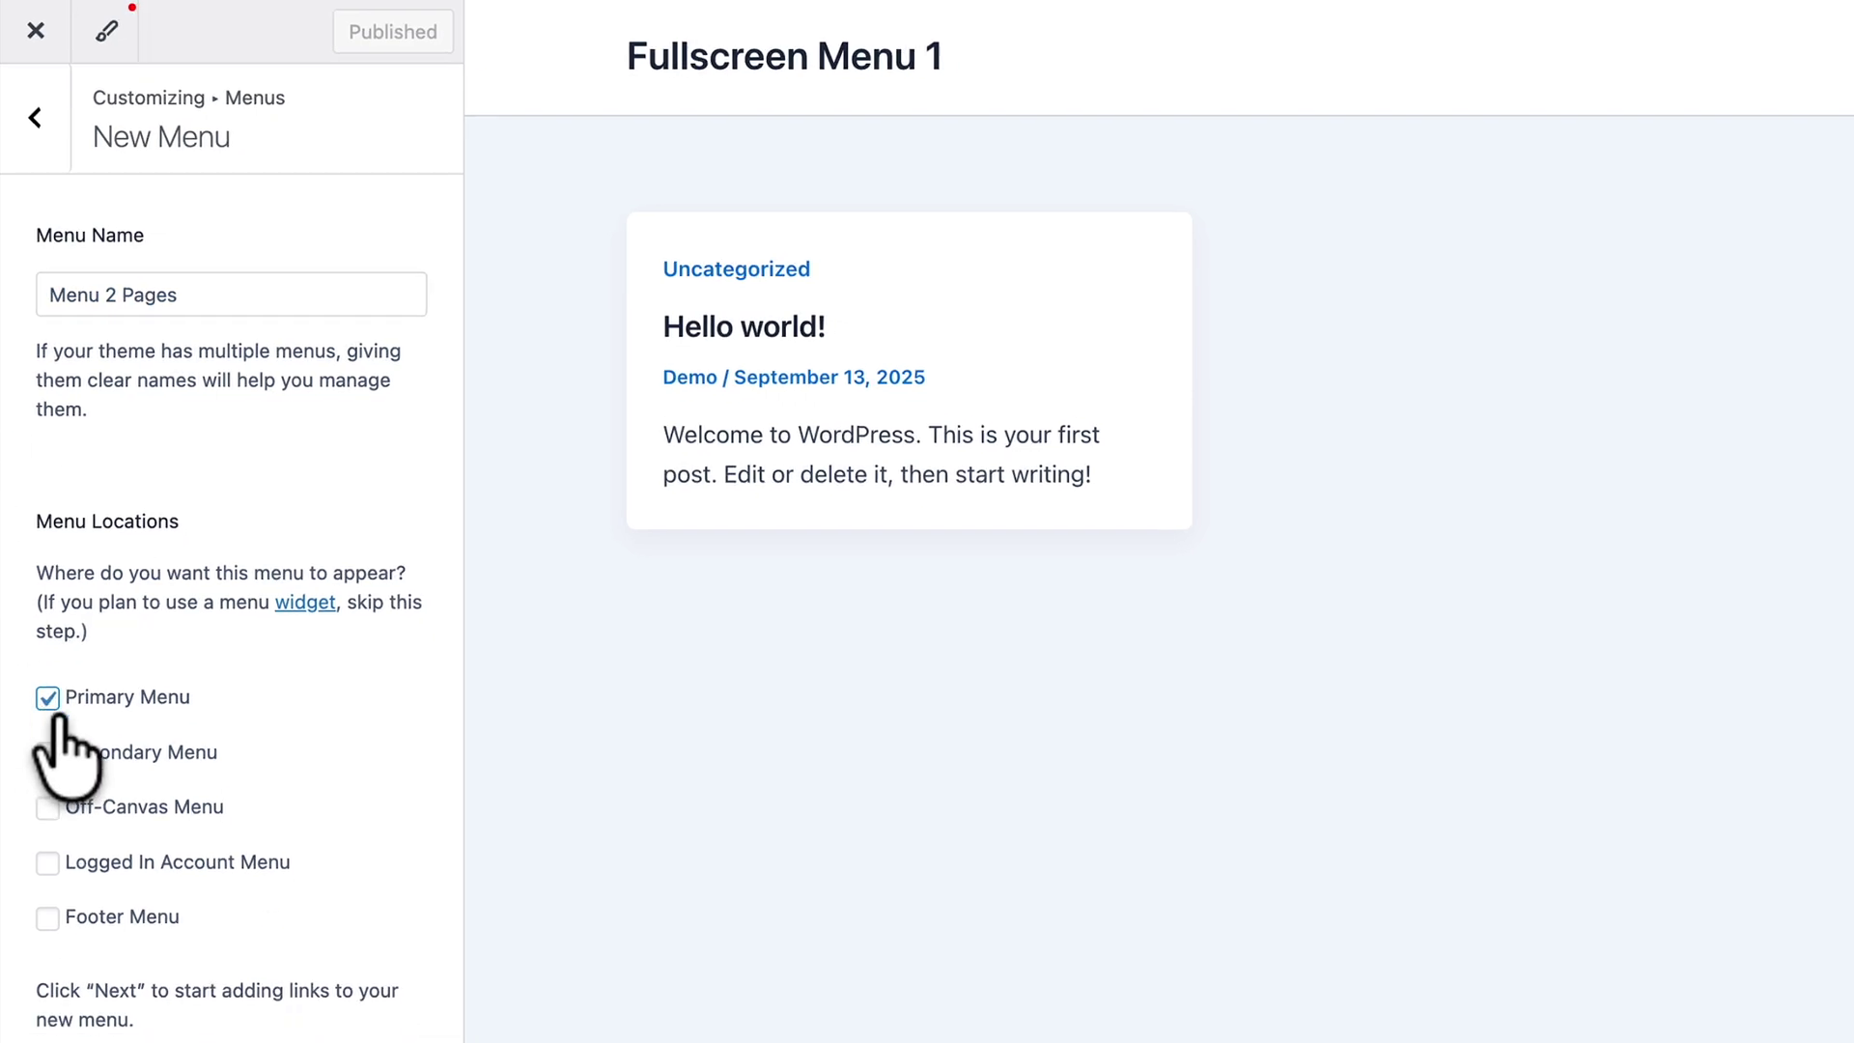
left_click(353, 1042)
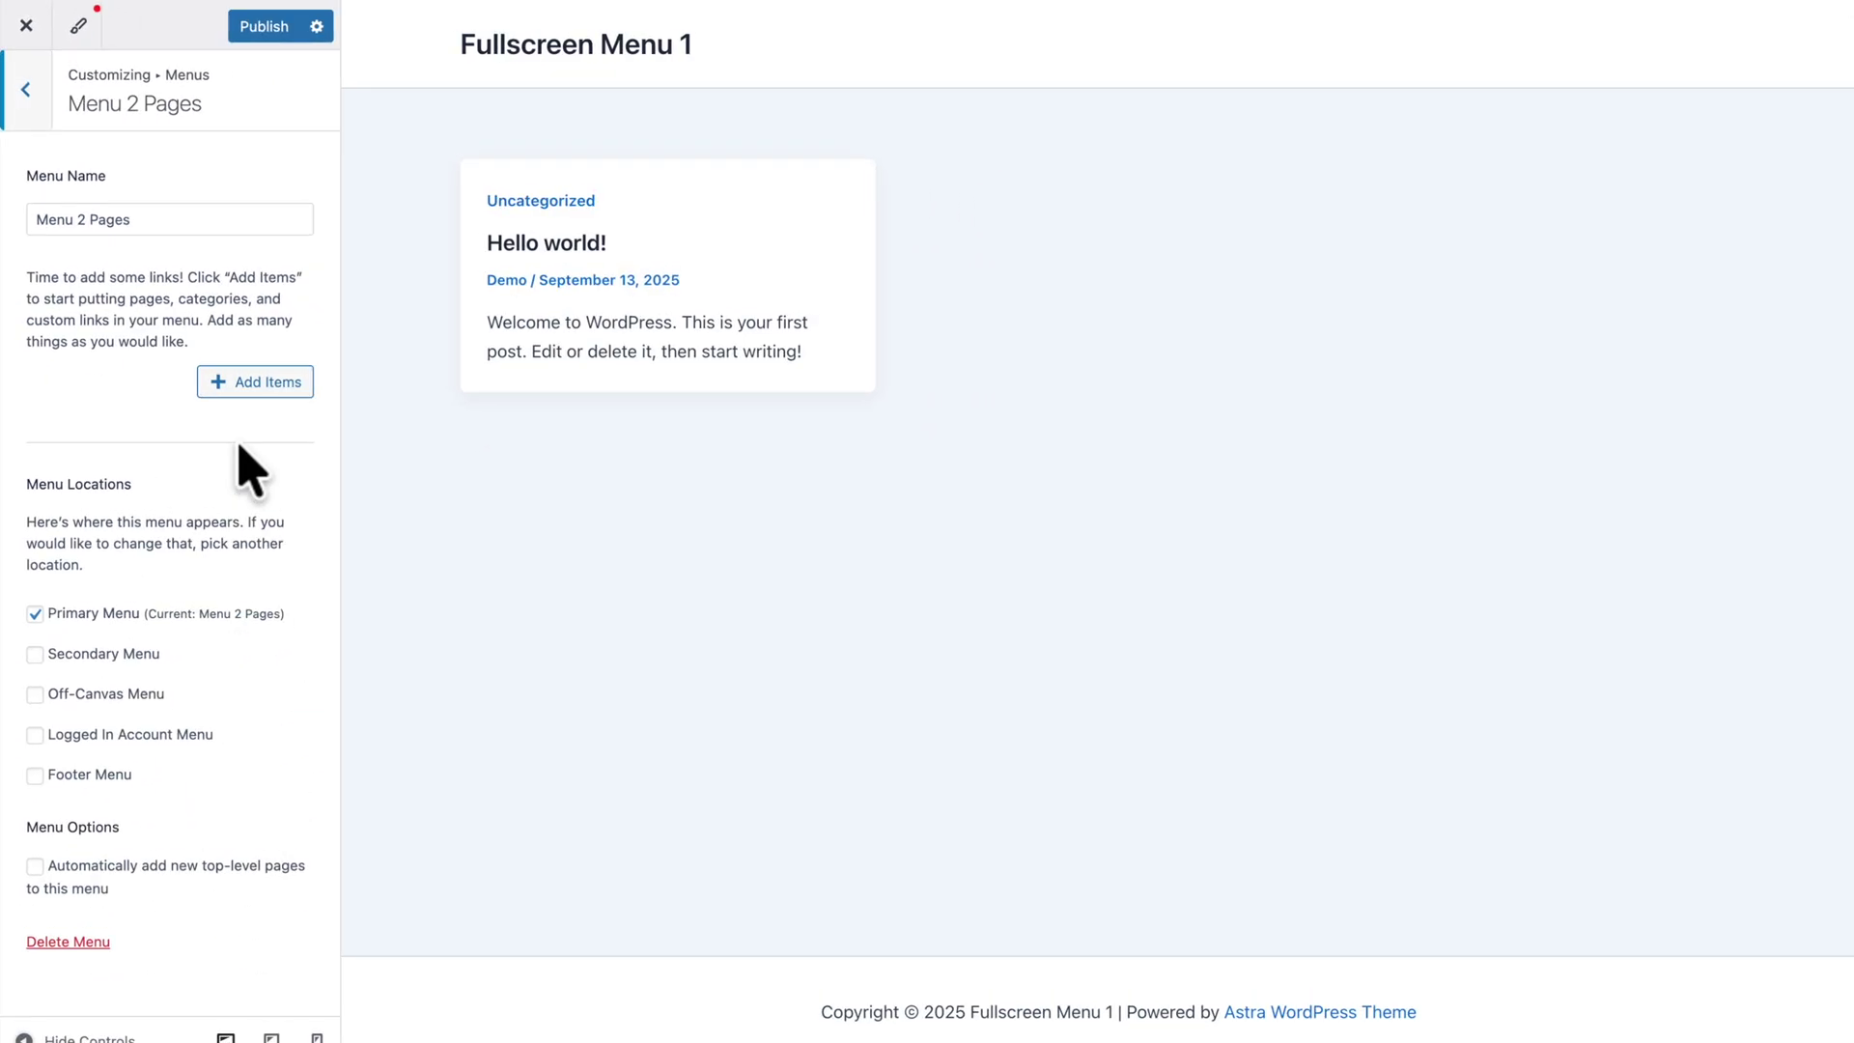
left_click(253, 374)
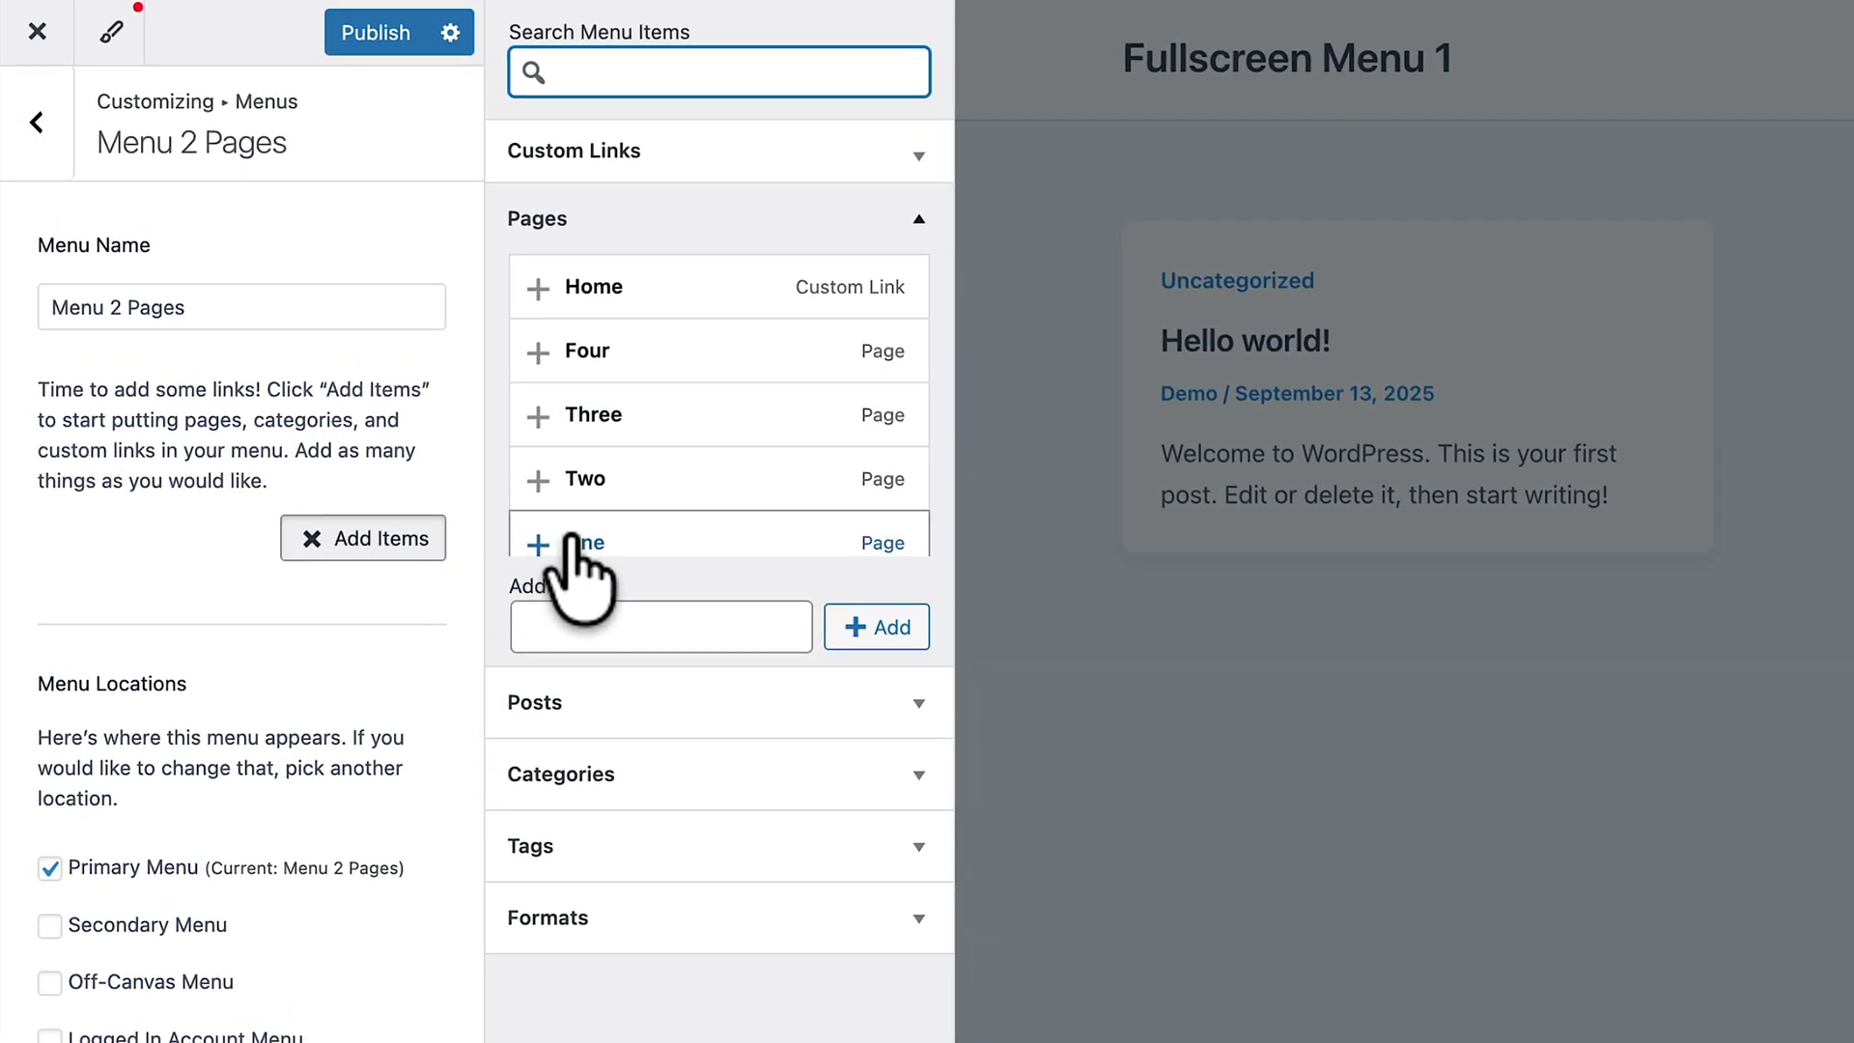
left_click(591, 543)
left_click(591, 480)
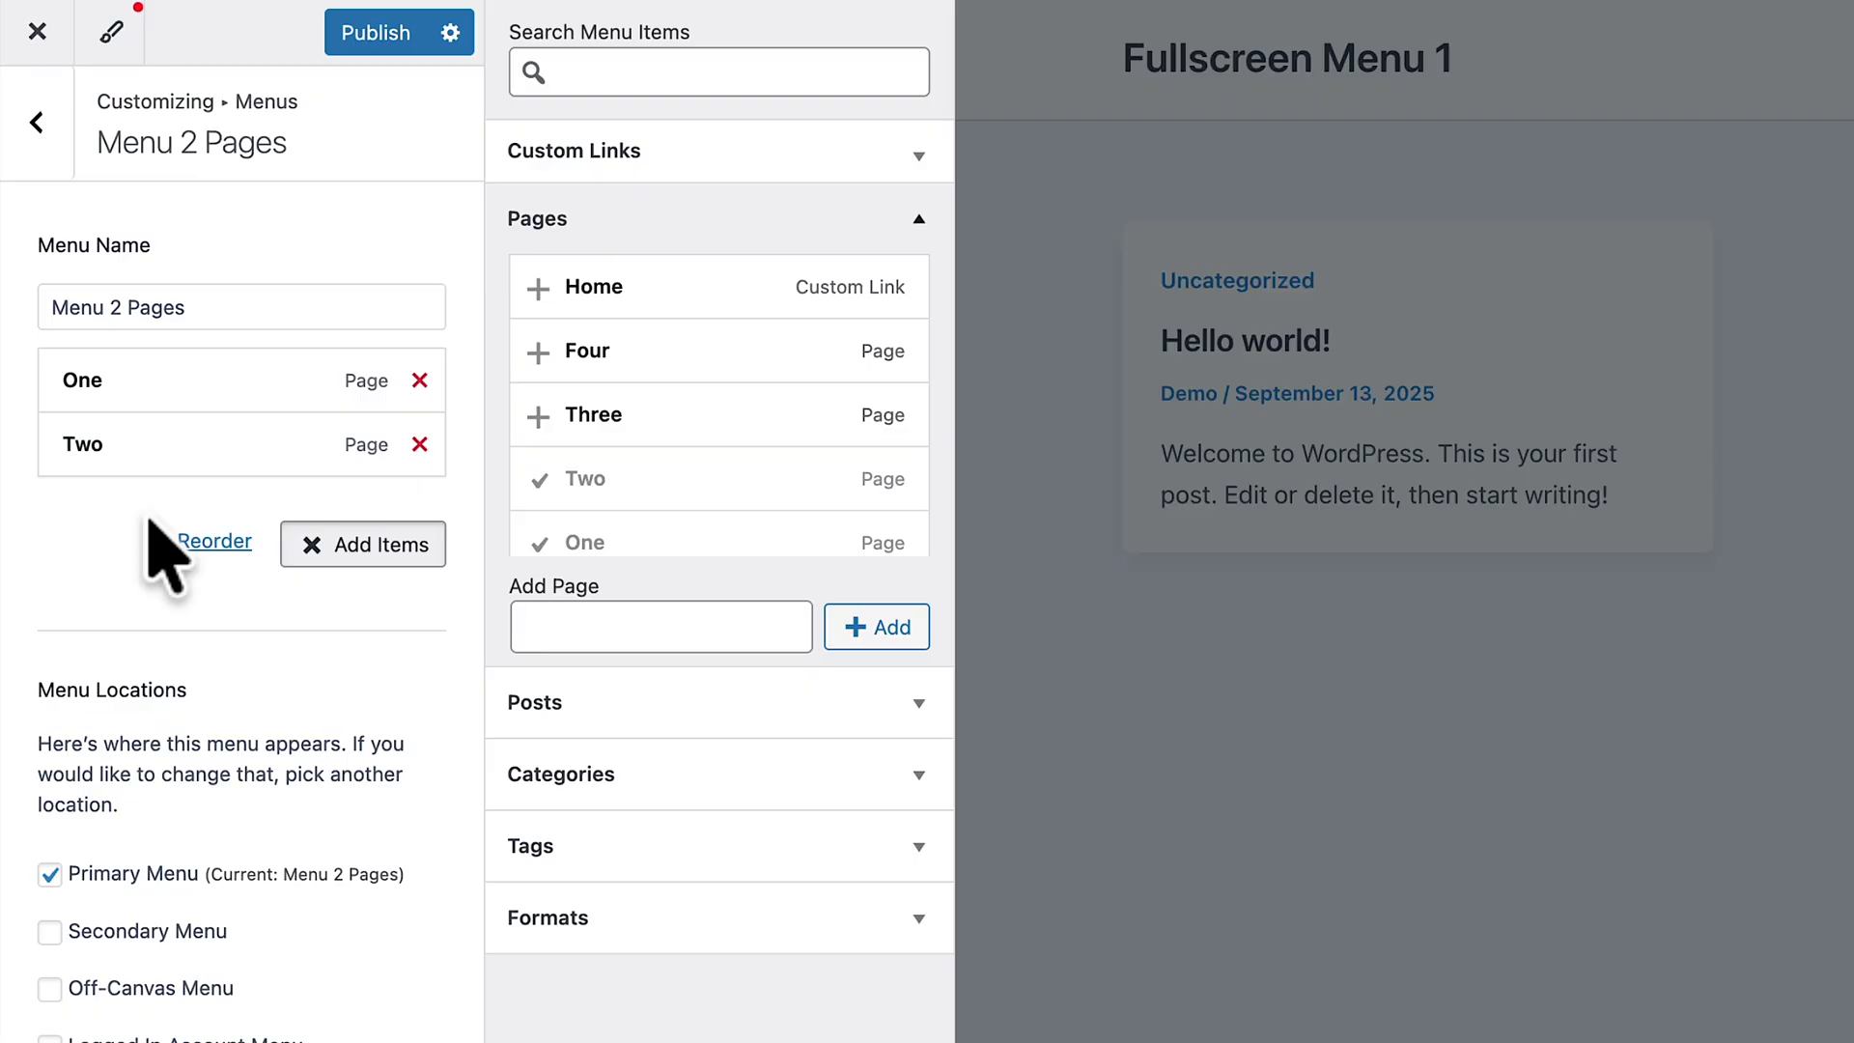
Create 'Menu 4 Pages' with pages One through Four, nesting Four under Three.
left_click(39, 123)
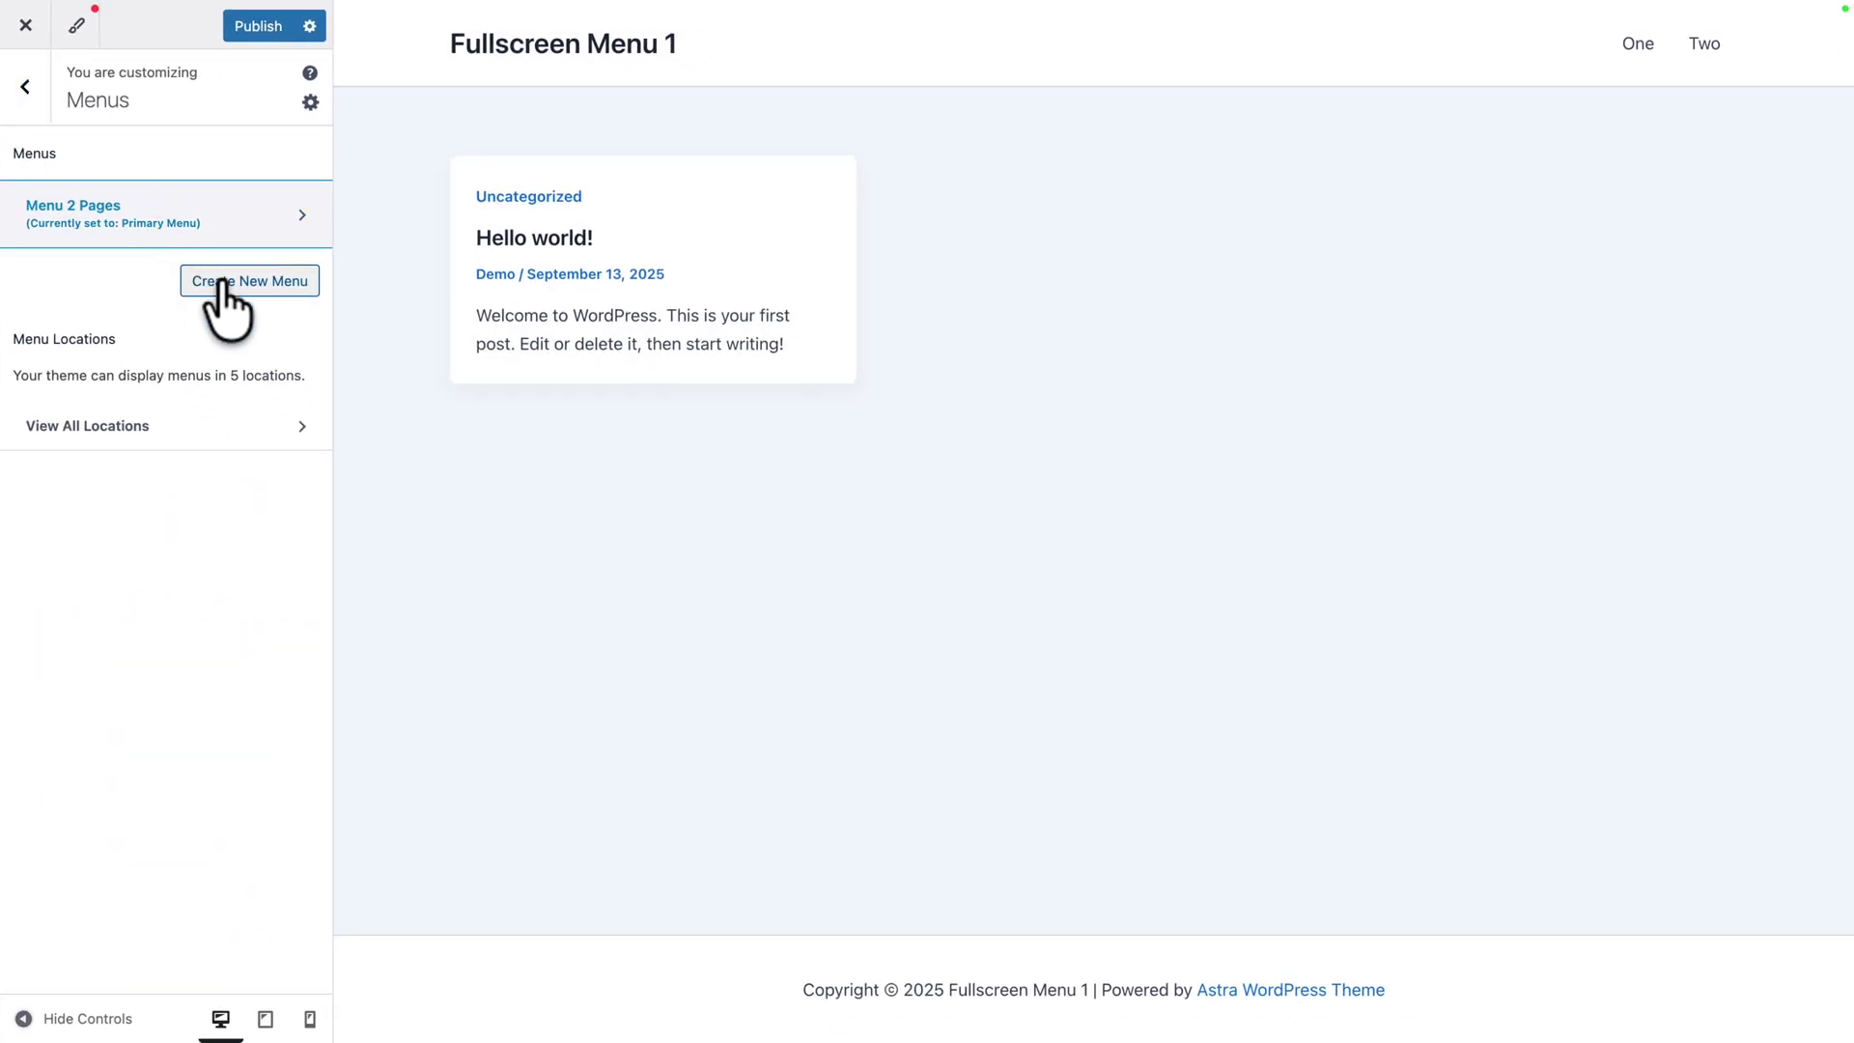
left_click(224, 289)
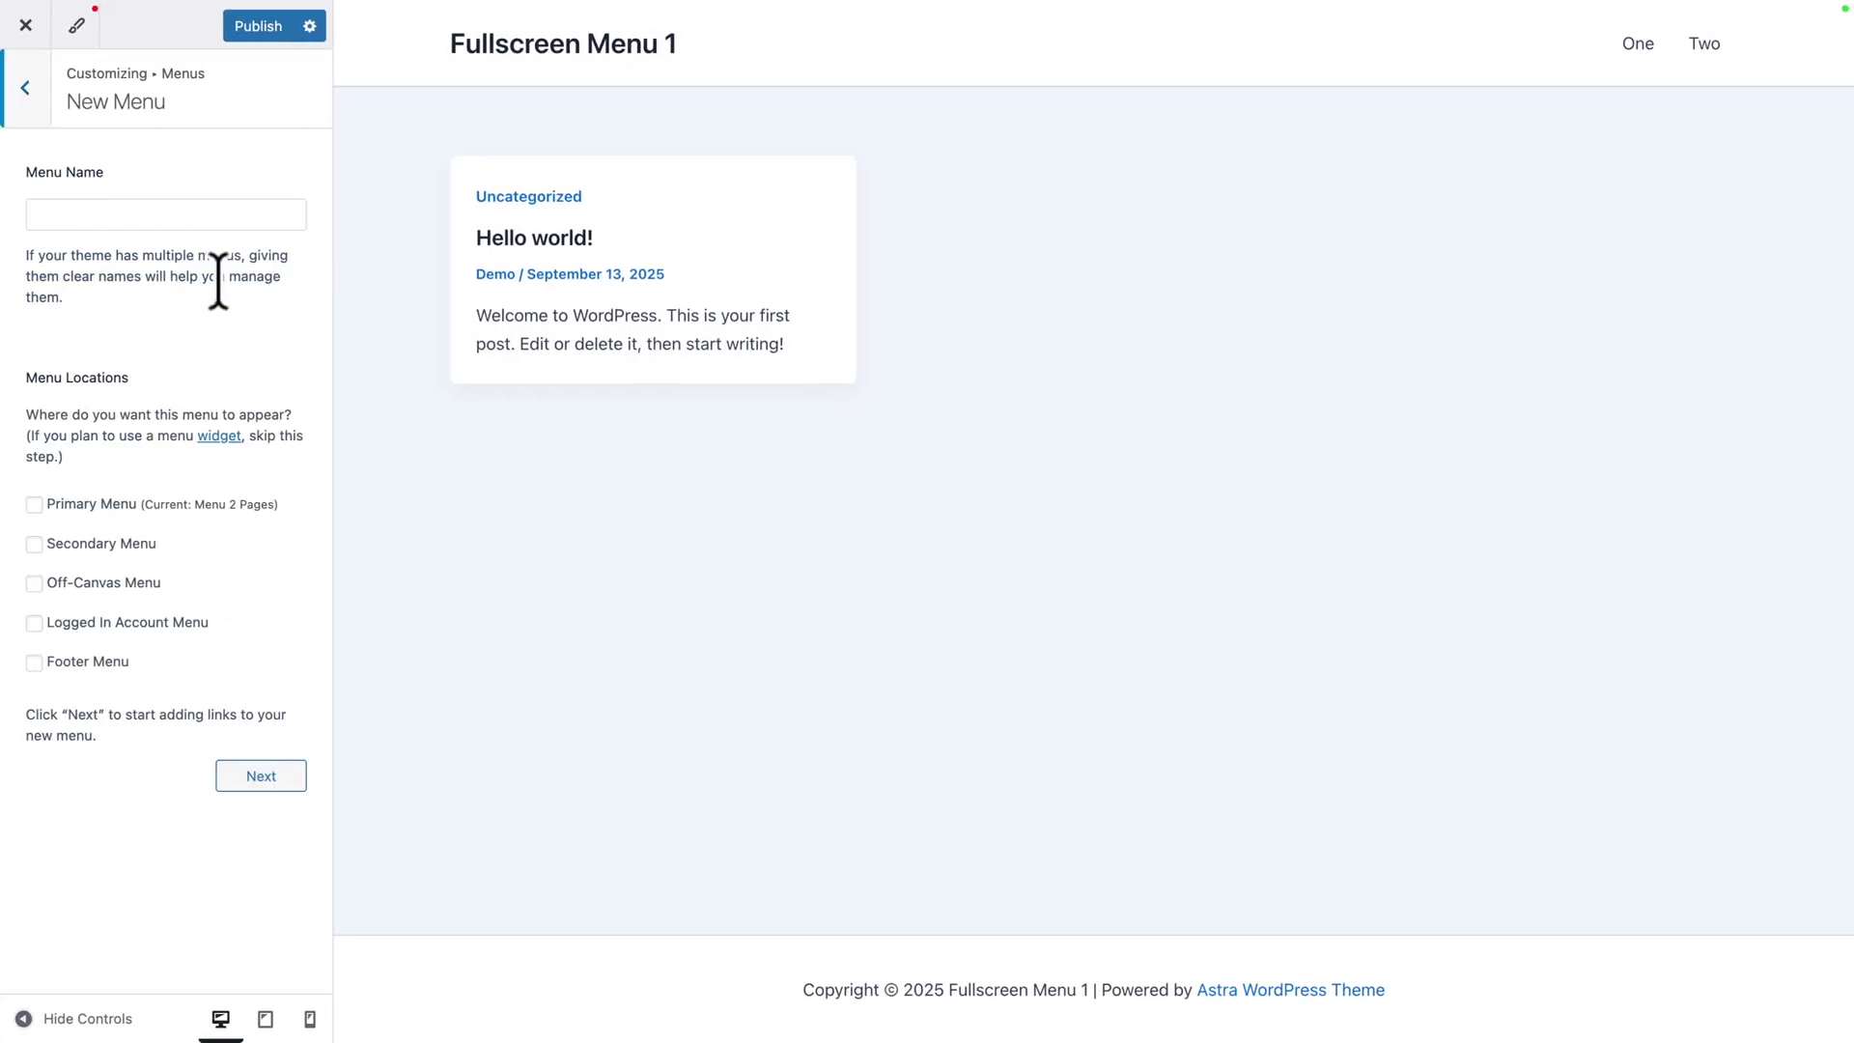
left_click(124, 215)
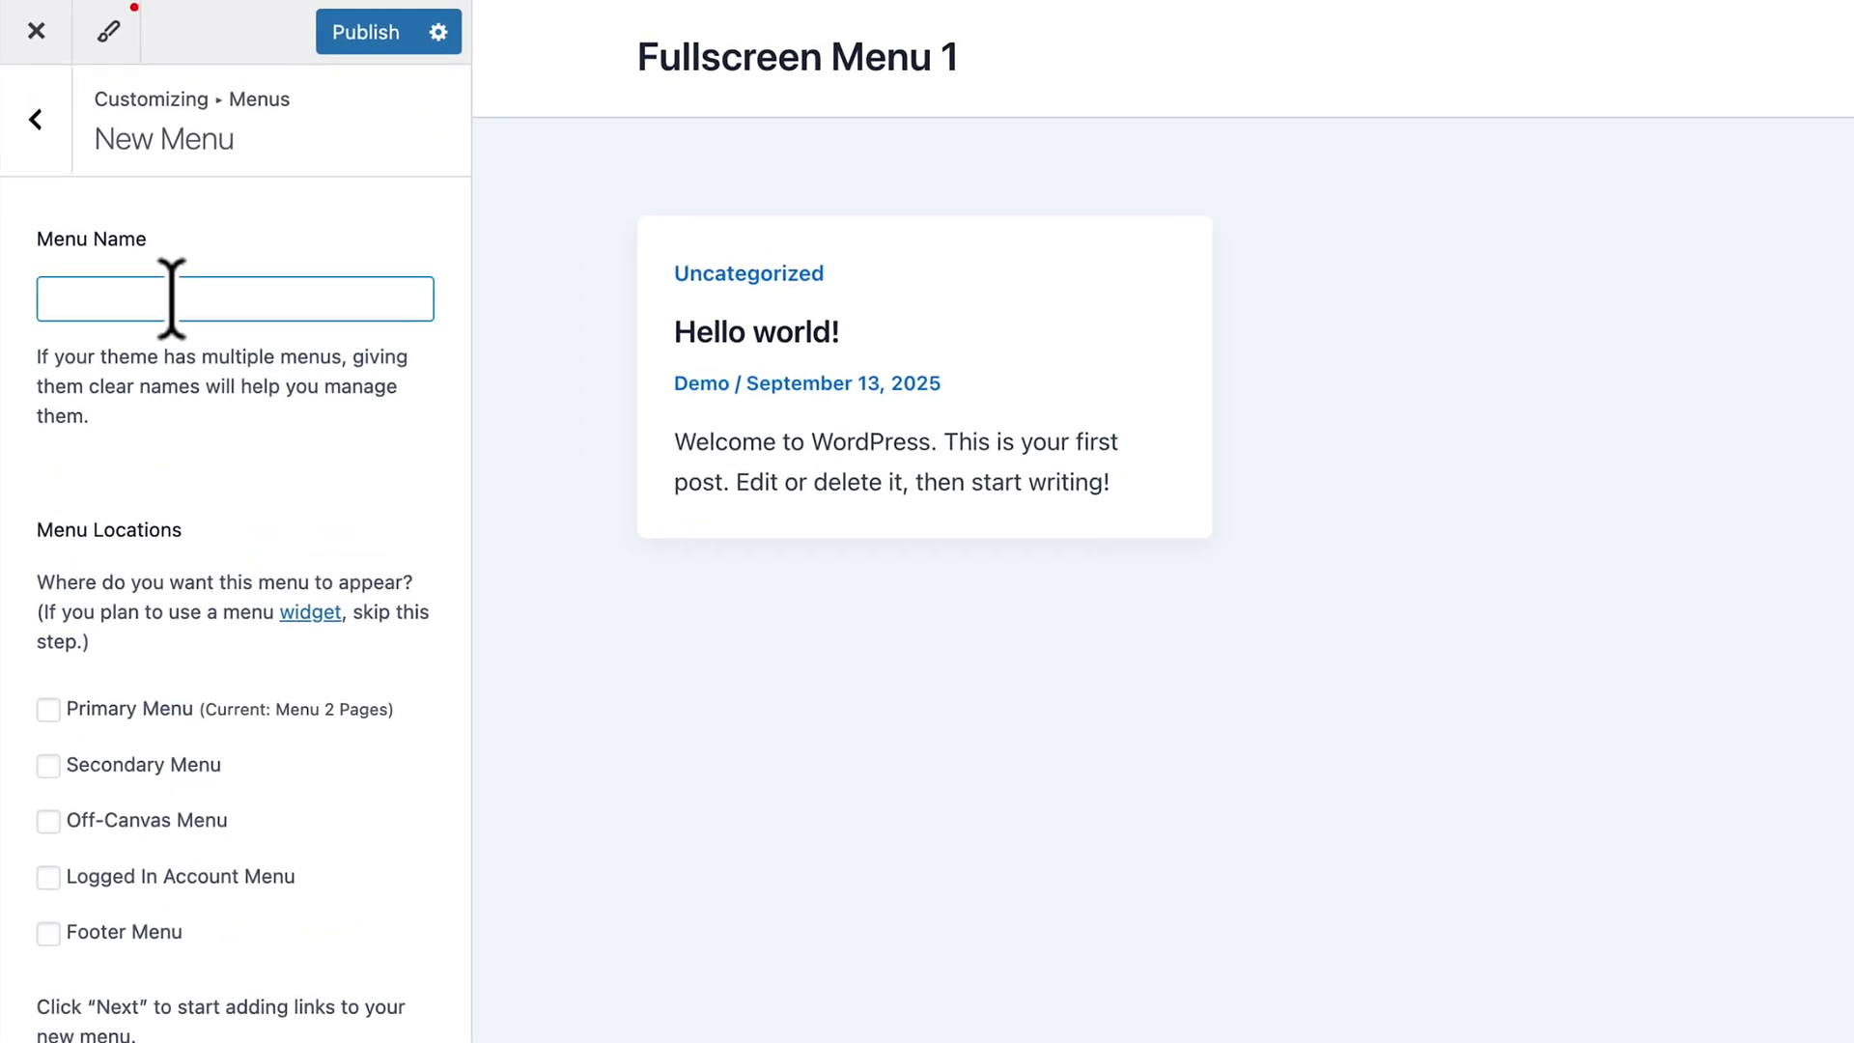
type("Menu 4 Pages")
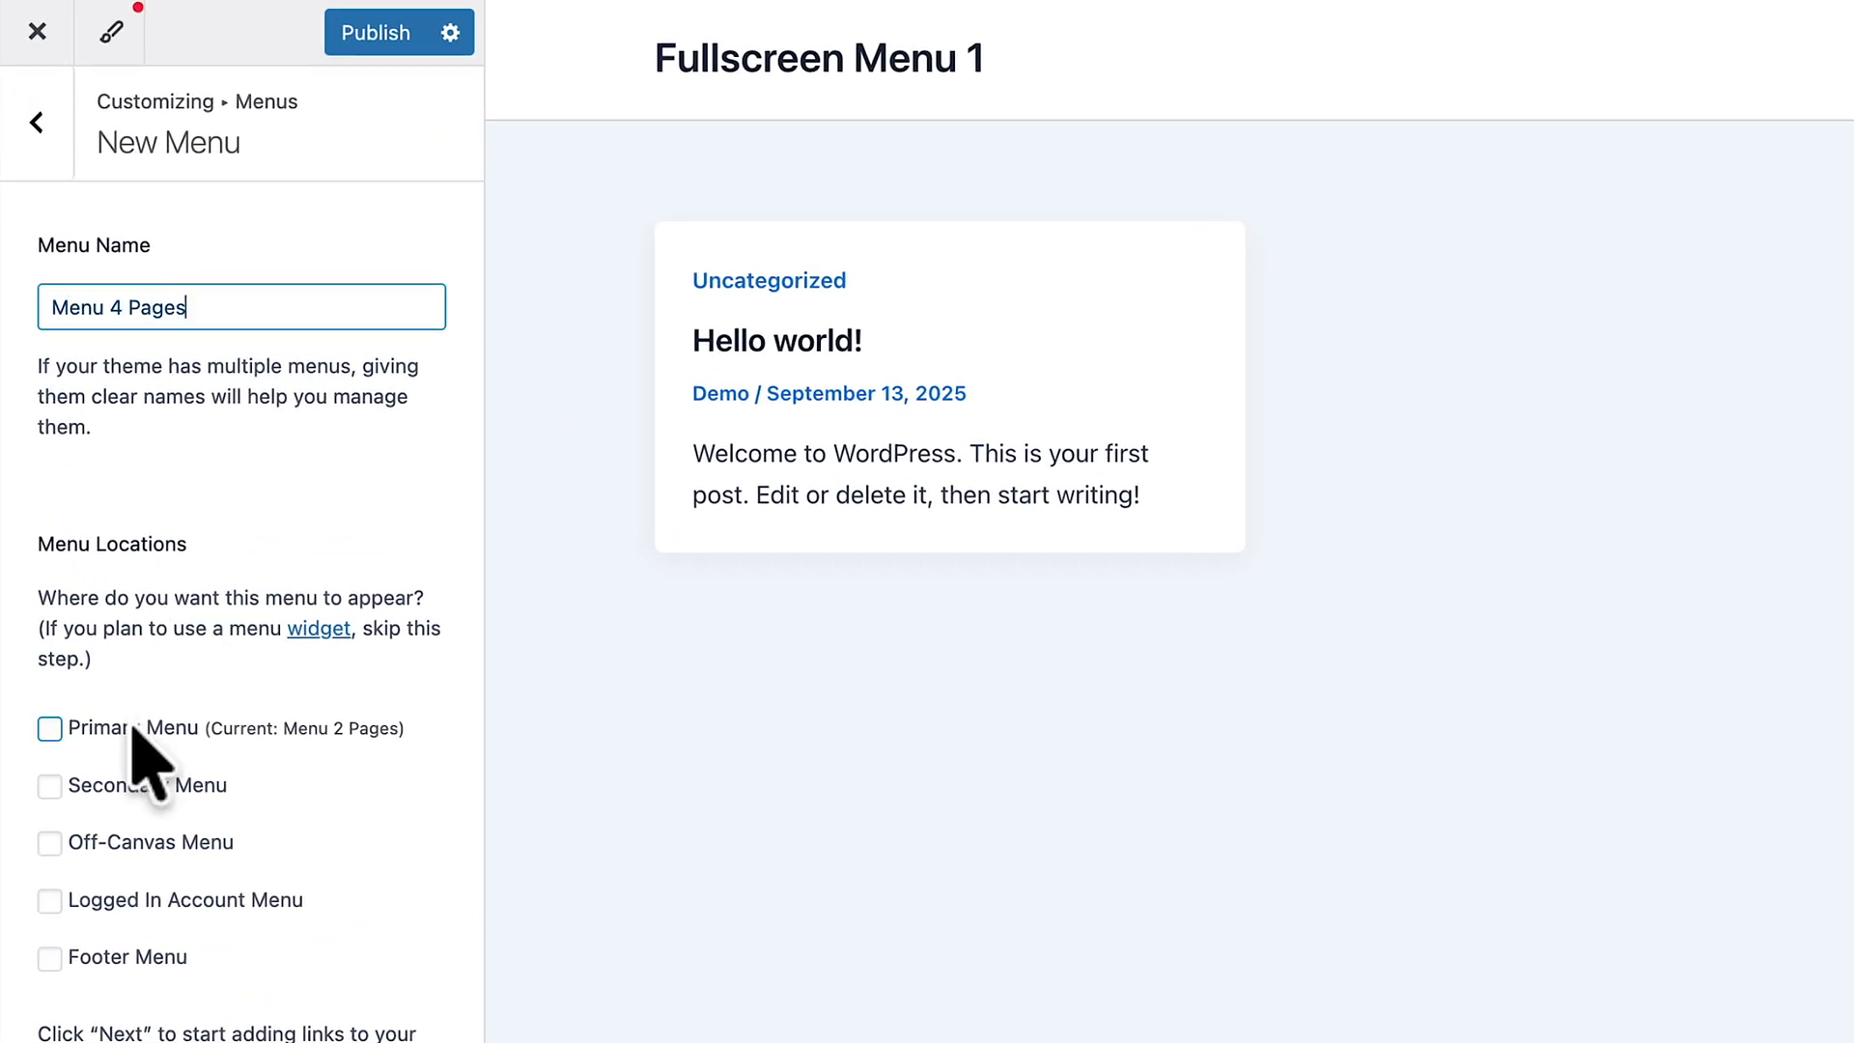
left_click(256, 773)
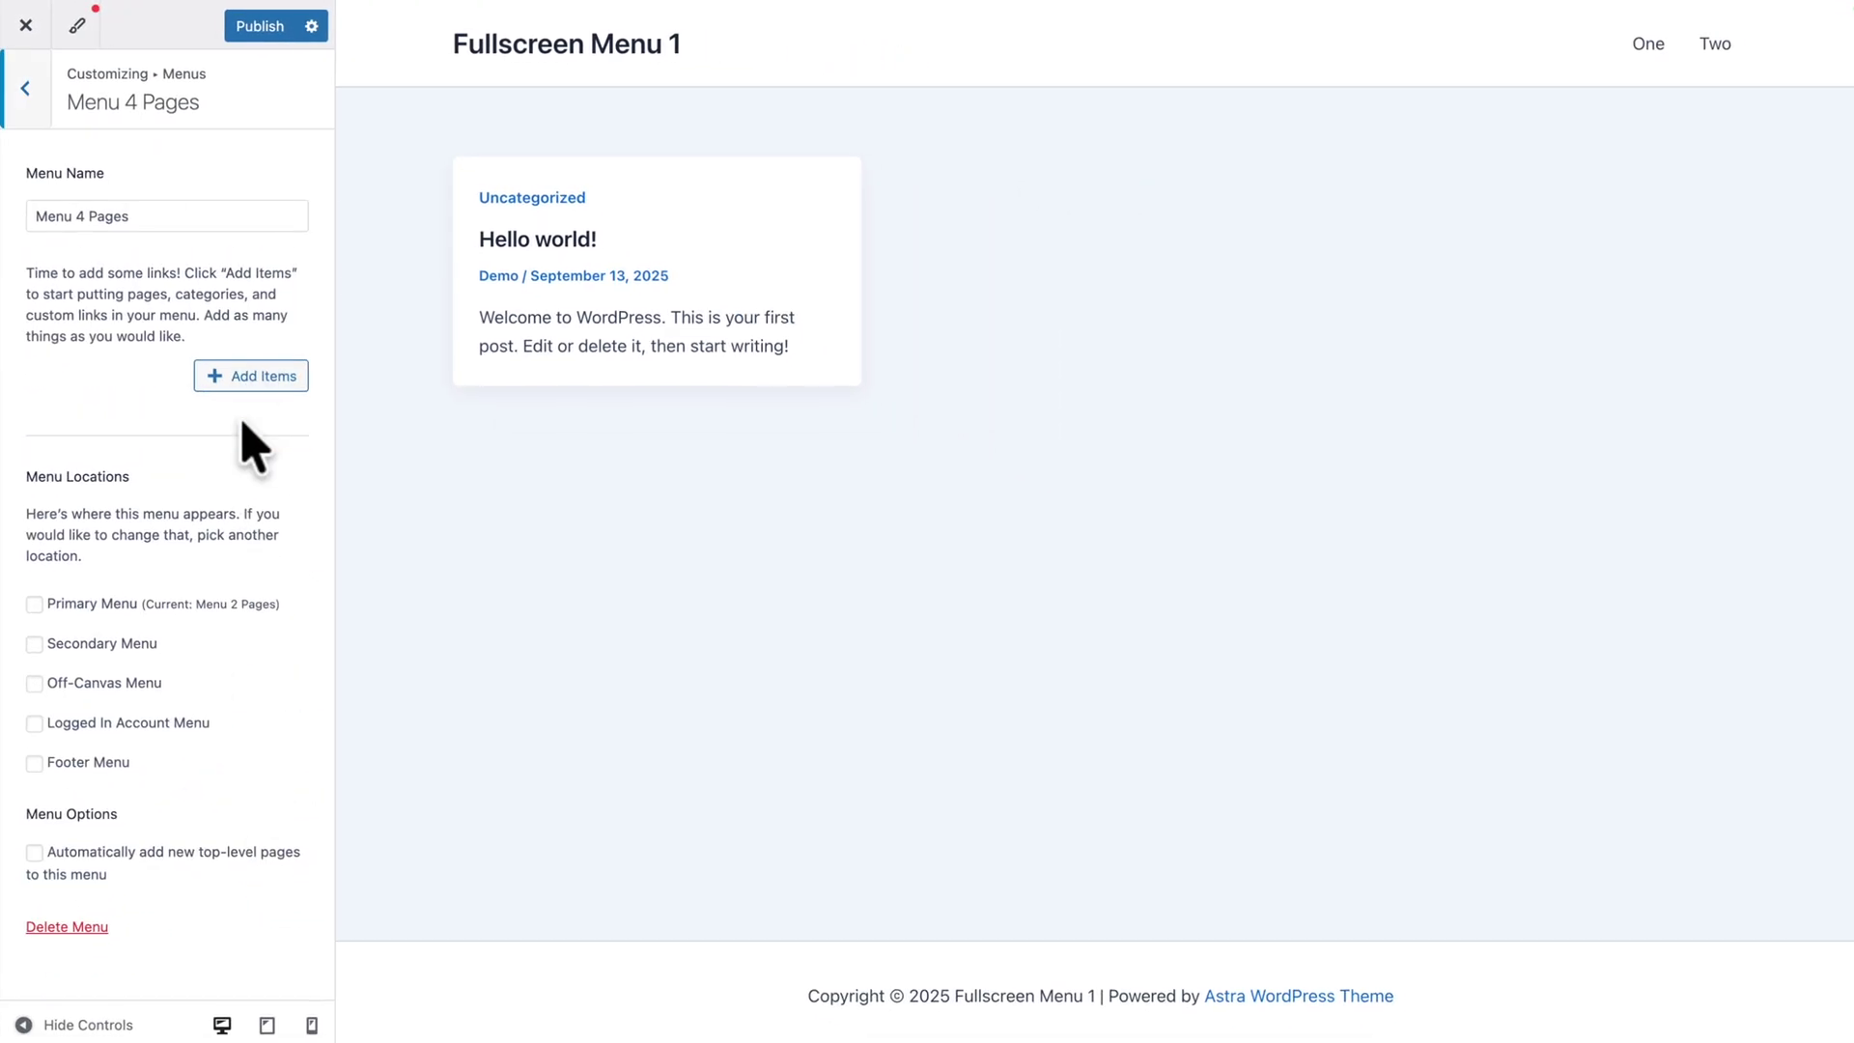
left_click(280, 369)
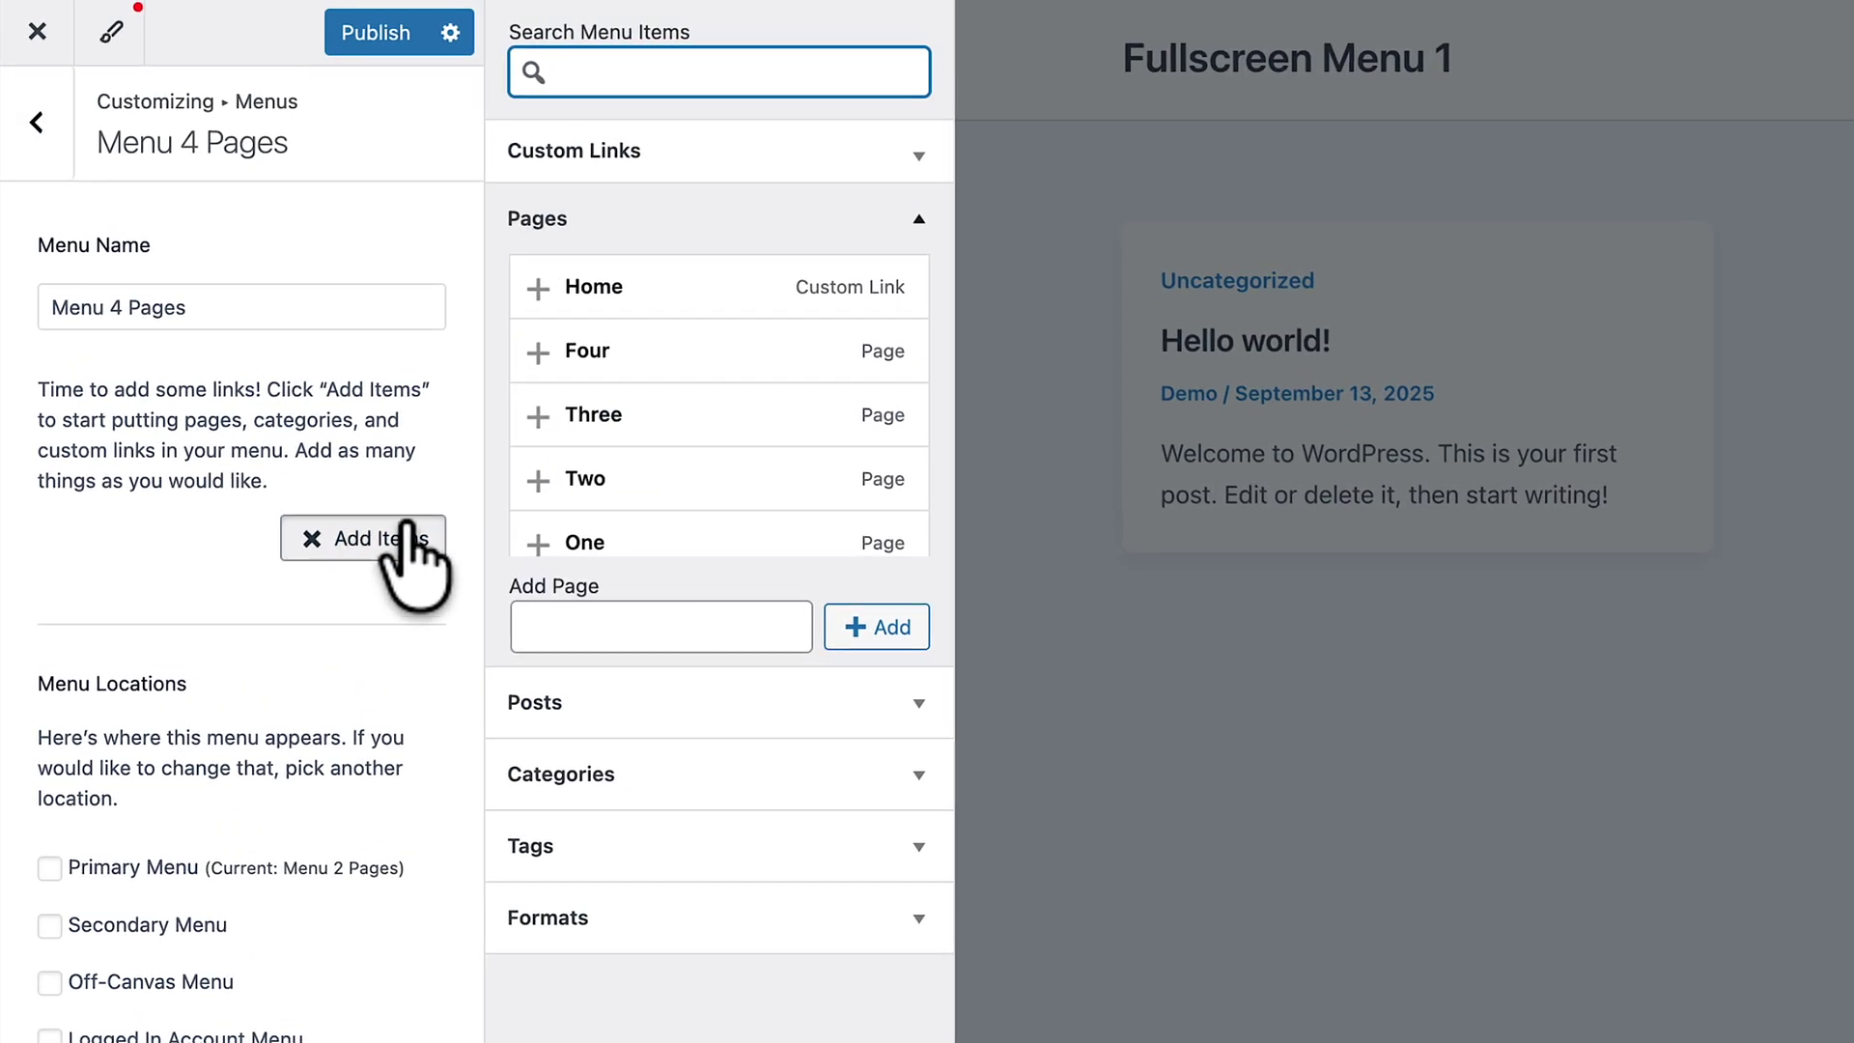
left_click(600, 537)
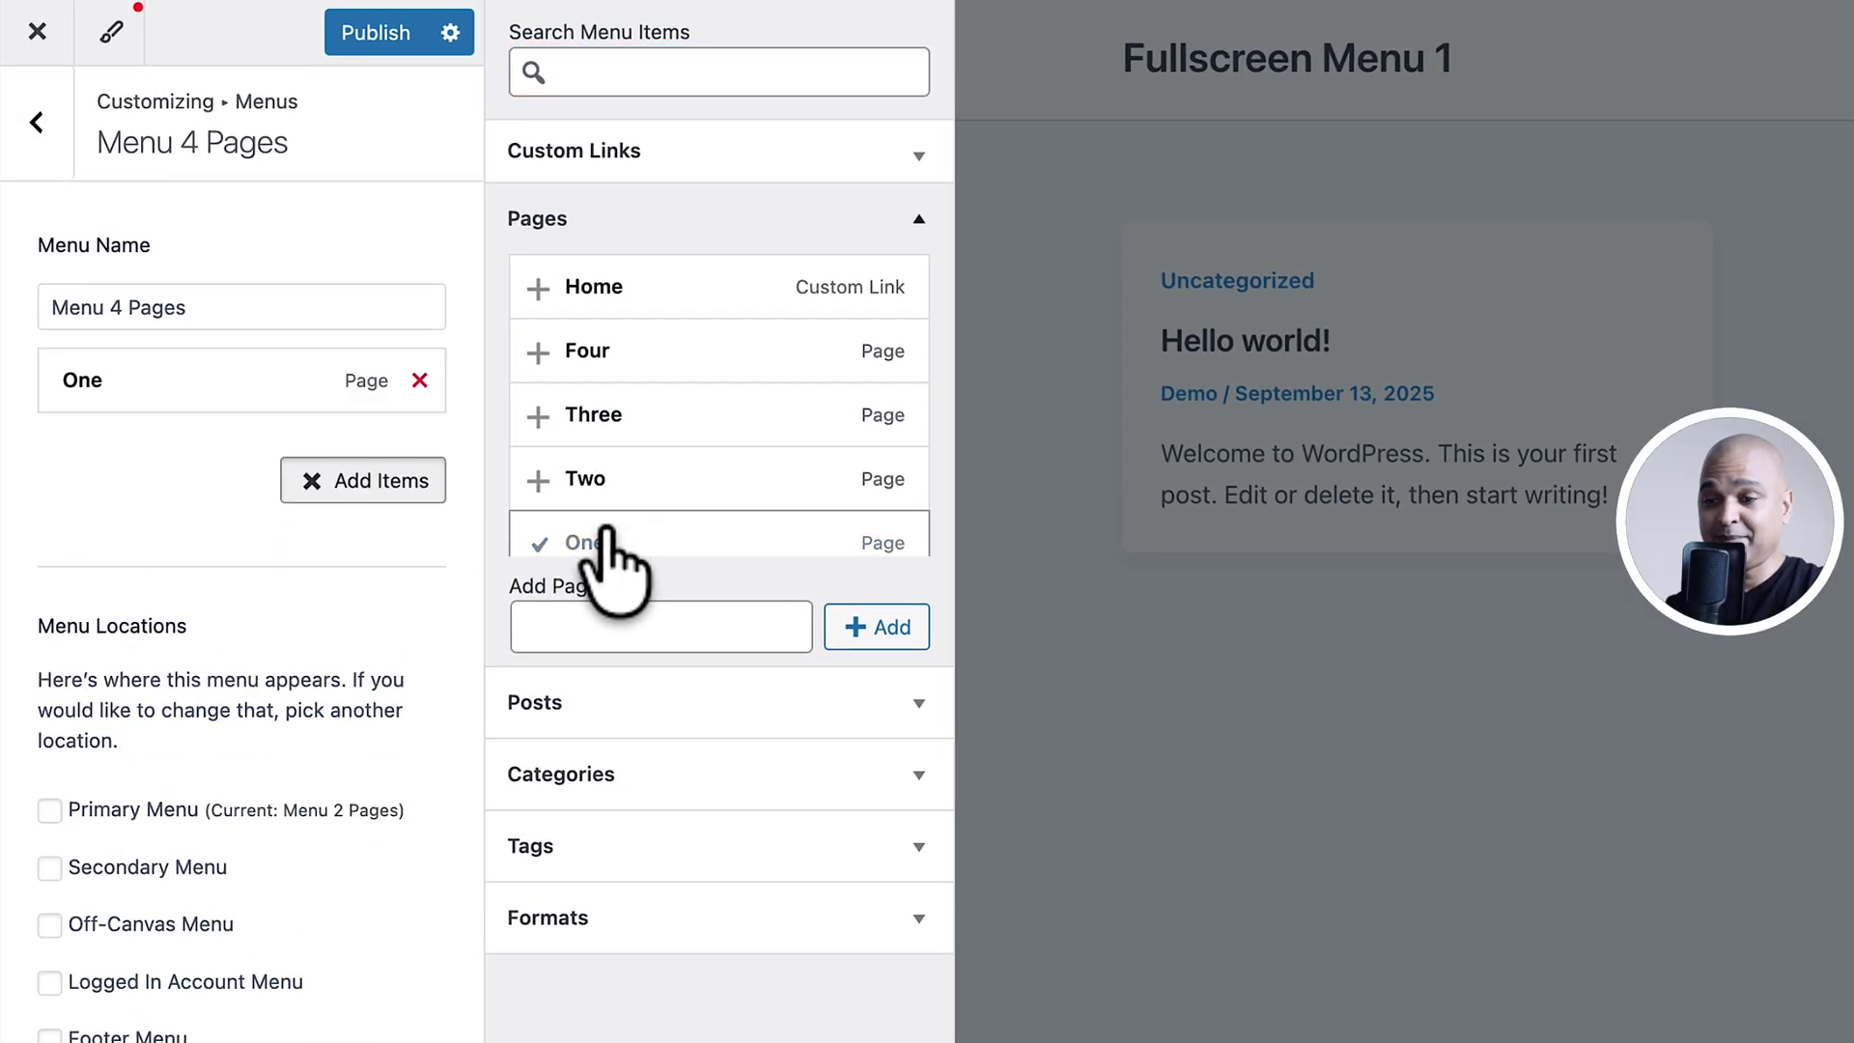
left_click(592, 417)
left_click(591, 352)
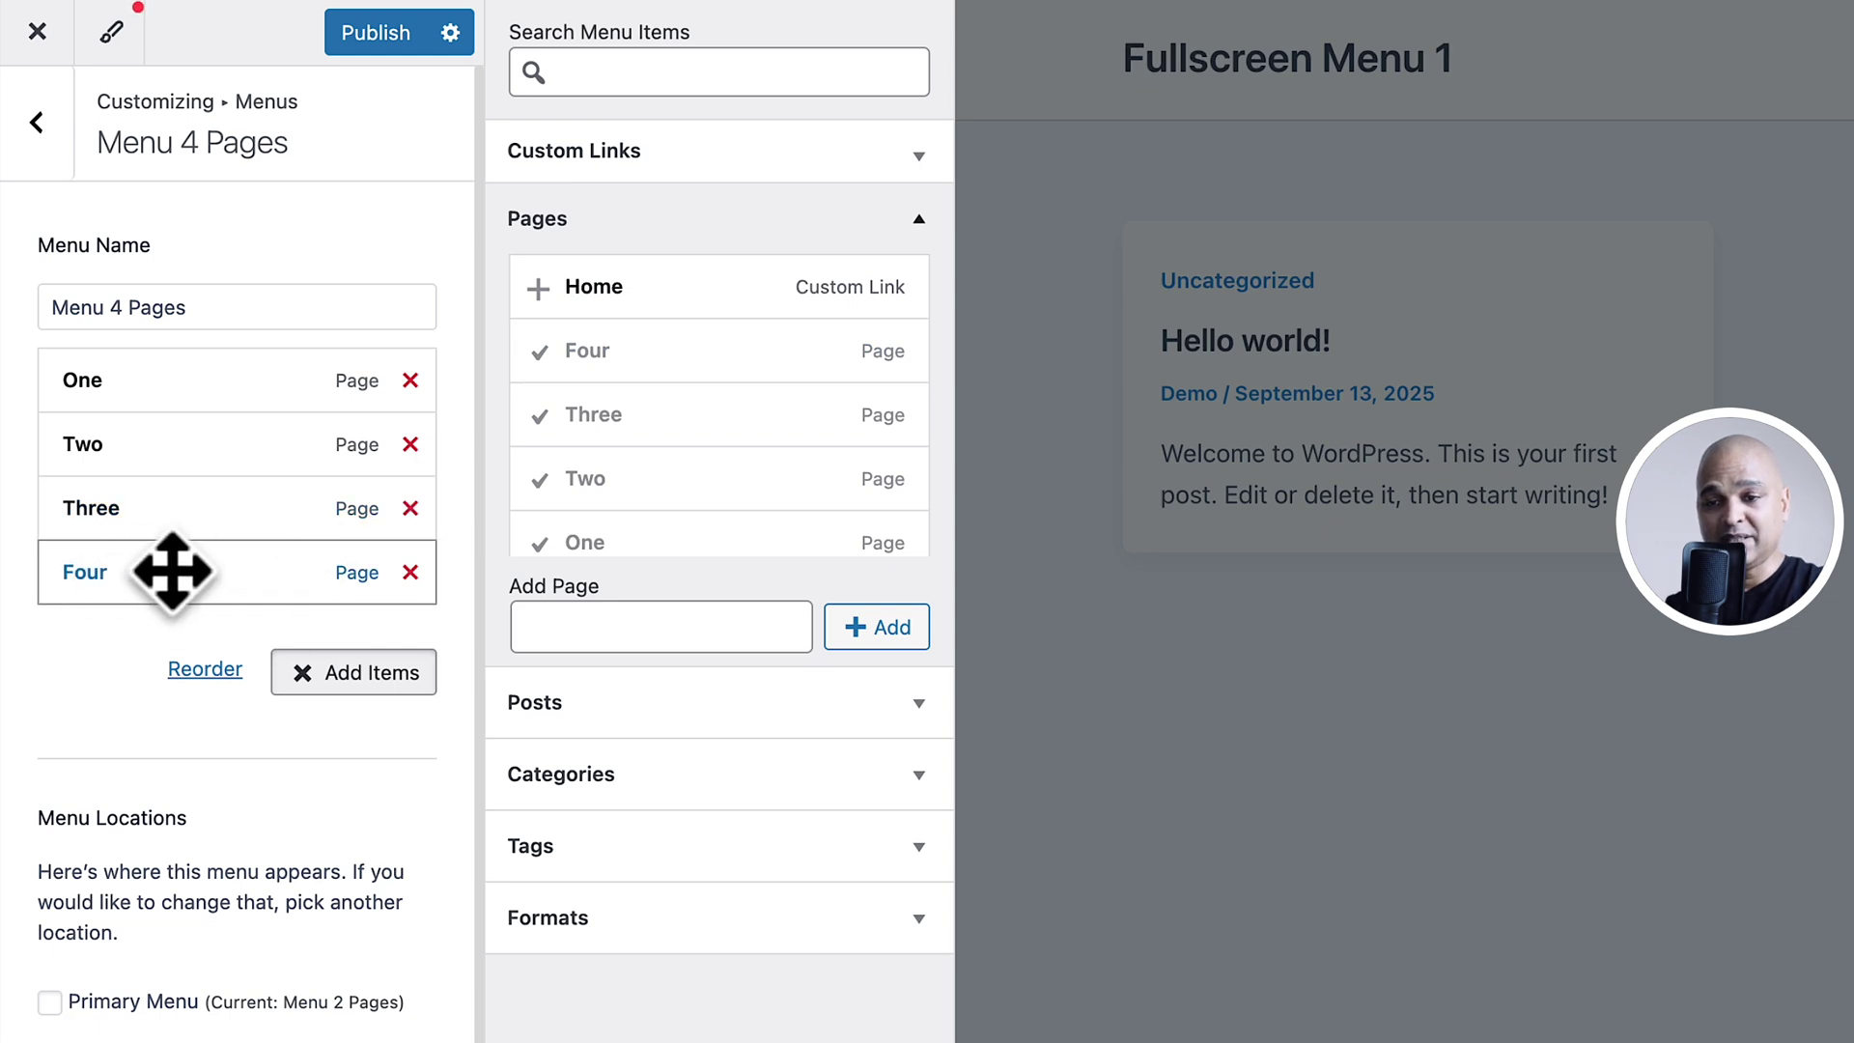
left_click_drag(198, 575, 273, 570)
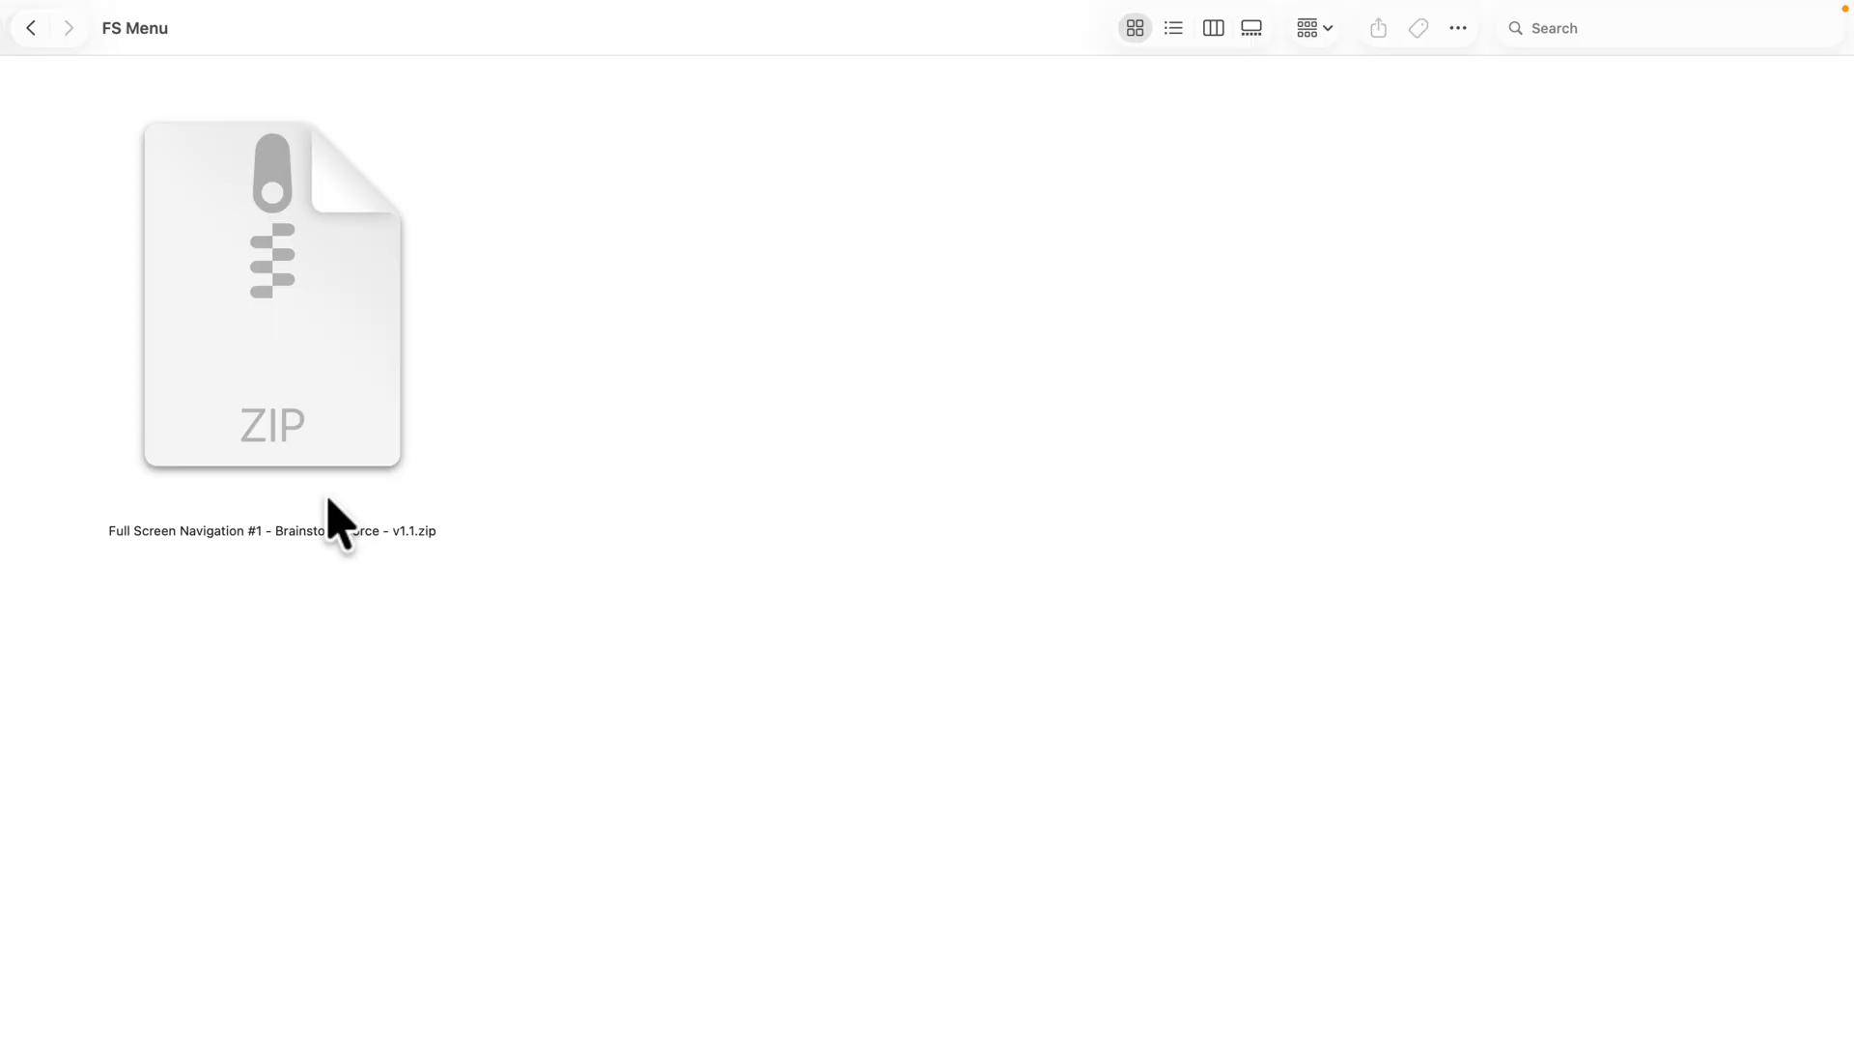
Unzip the downloaded archive and open fullscreen-menu-v1-1.txt from the extracted folder.
double_click(343, 436)
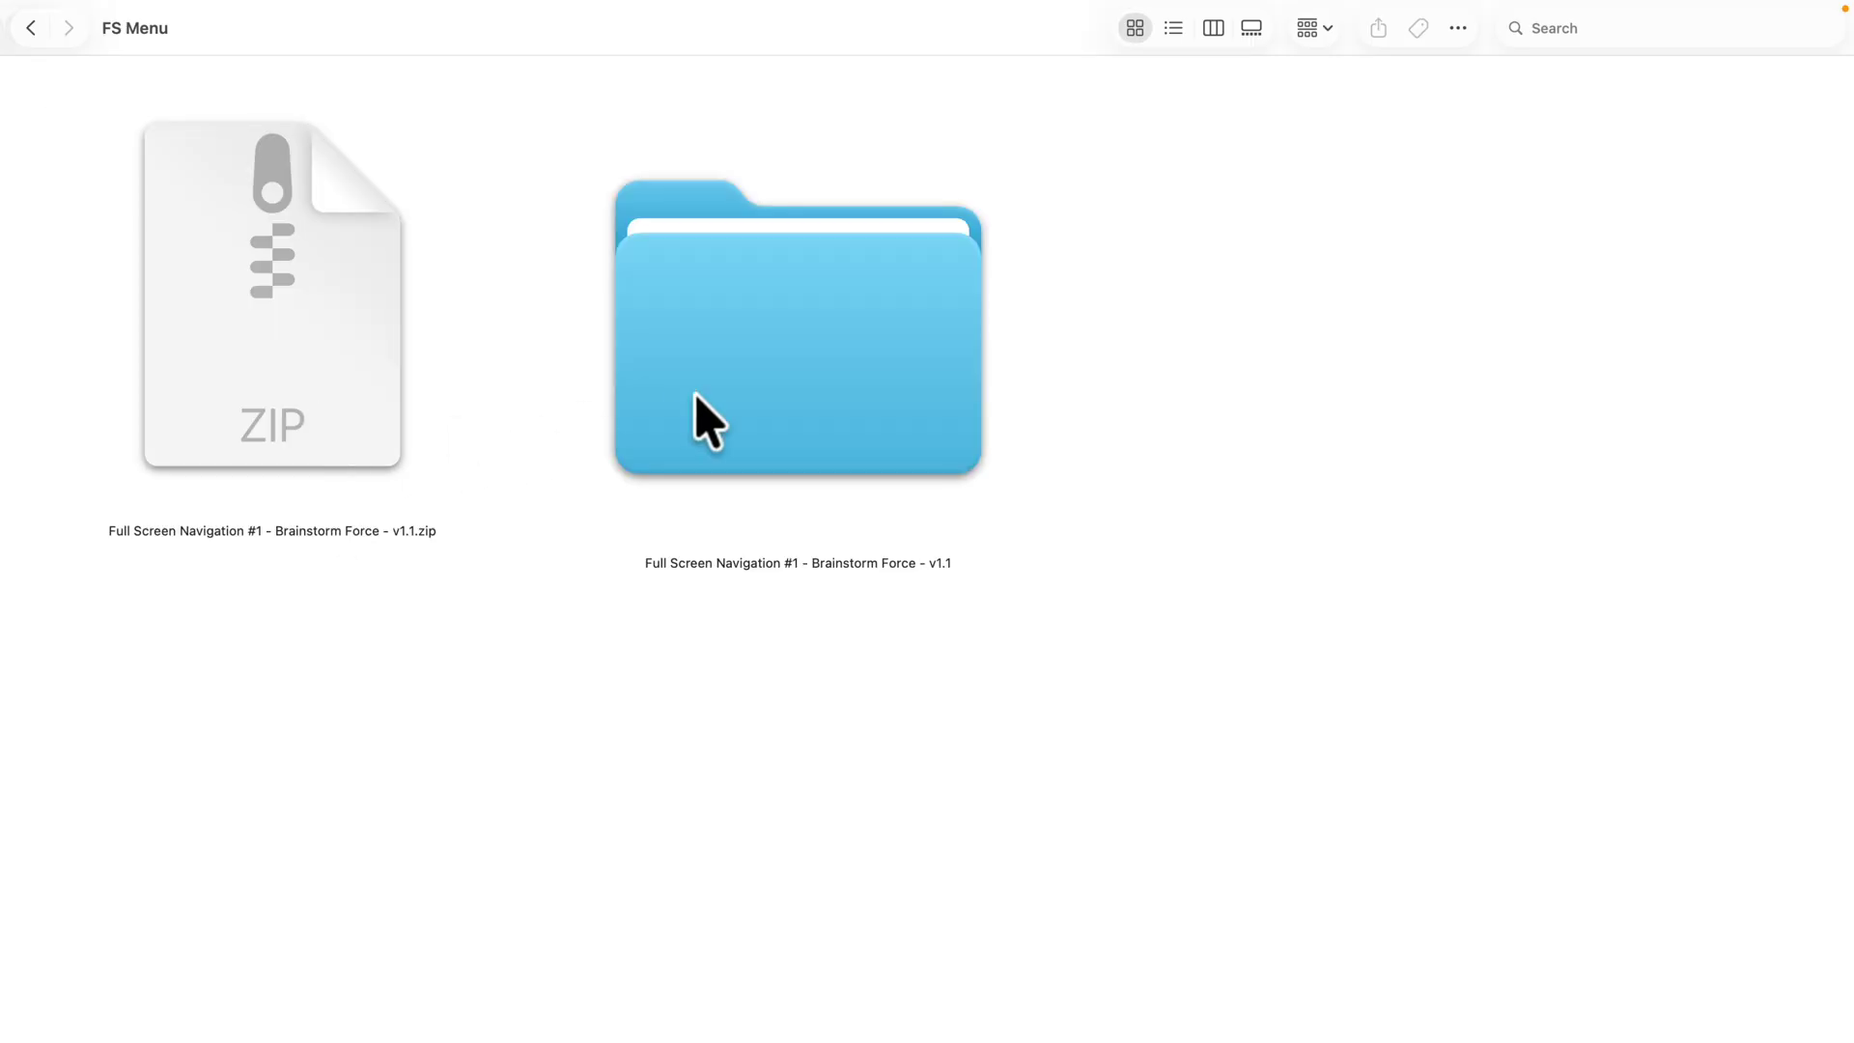
double_click(738, 425)
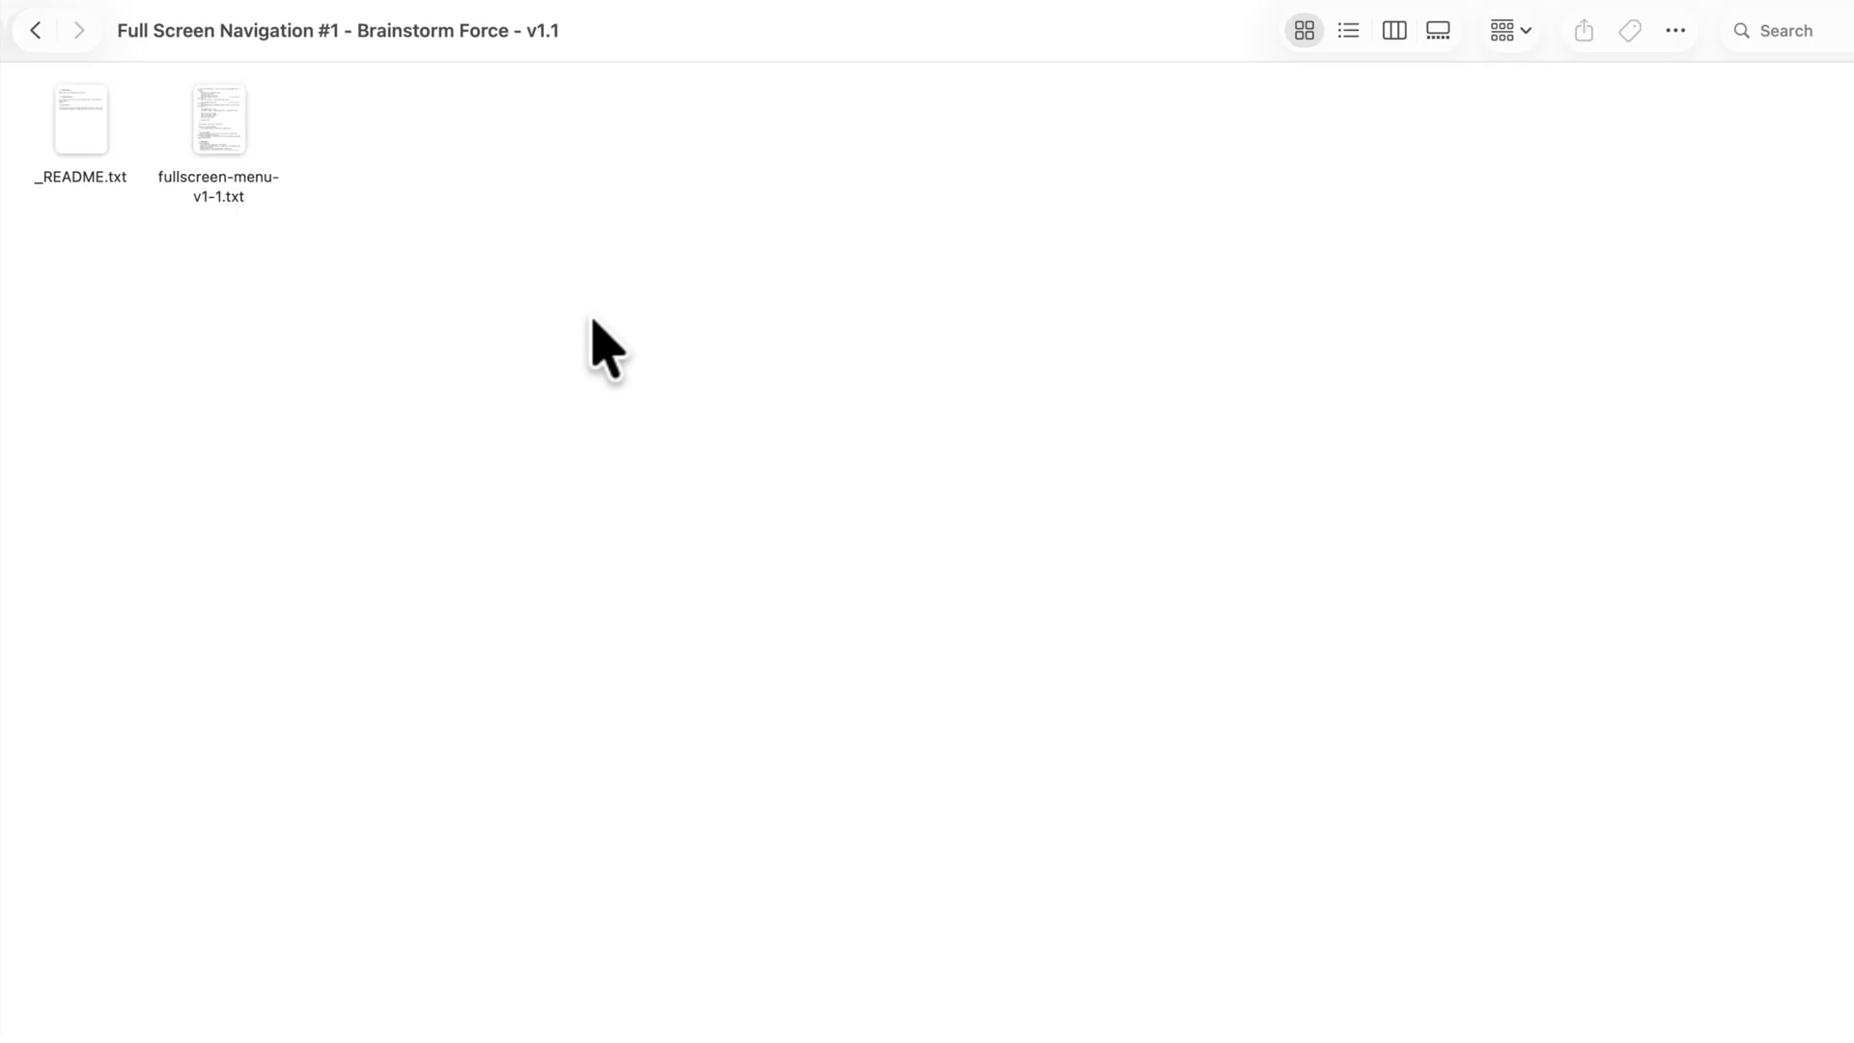
double_click(190, 111)
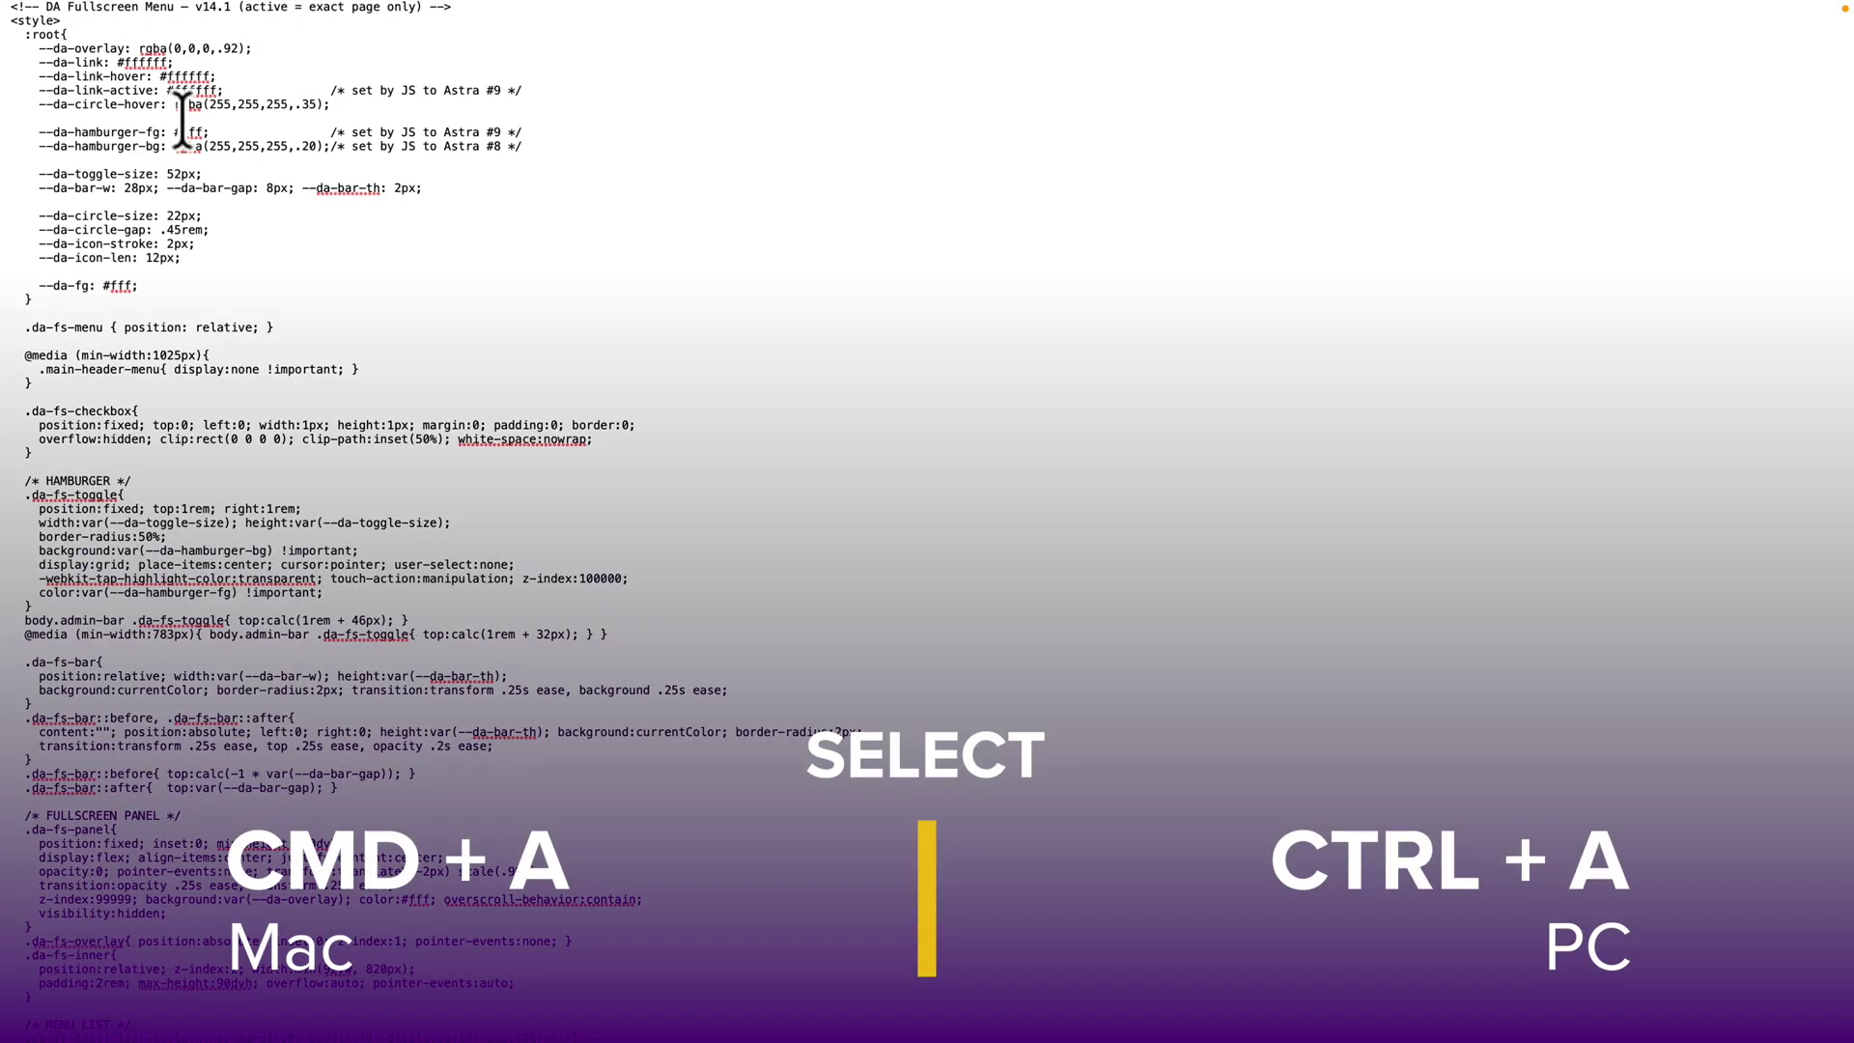
Select all the code in fullscreen-menu-v1-1.txt in TextEdit.
key("super+a")
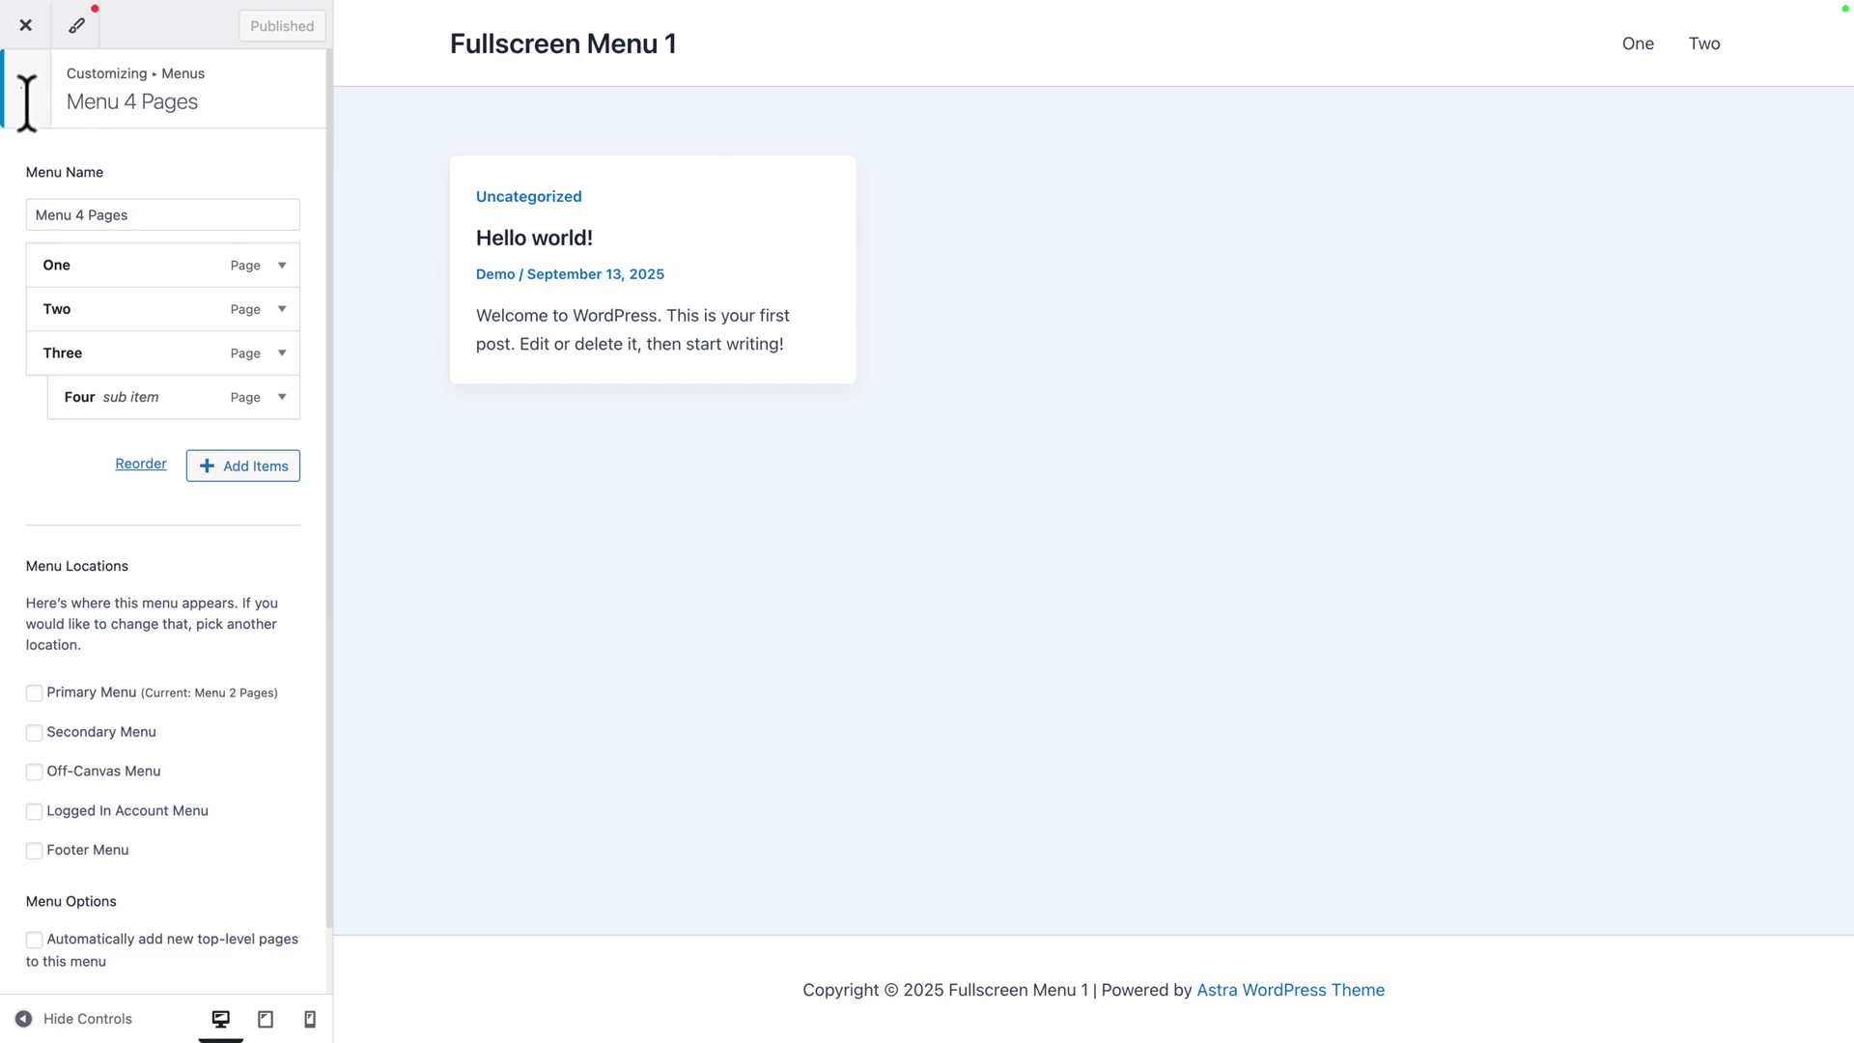
Back out to the Header Builder and insert Widget 1 in the main row's right cell after Primary Menu.
left_click(26, 101)
left_click(21, 101)
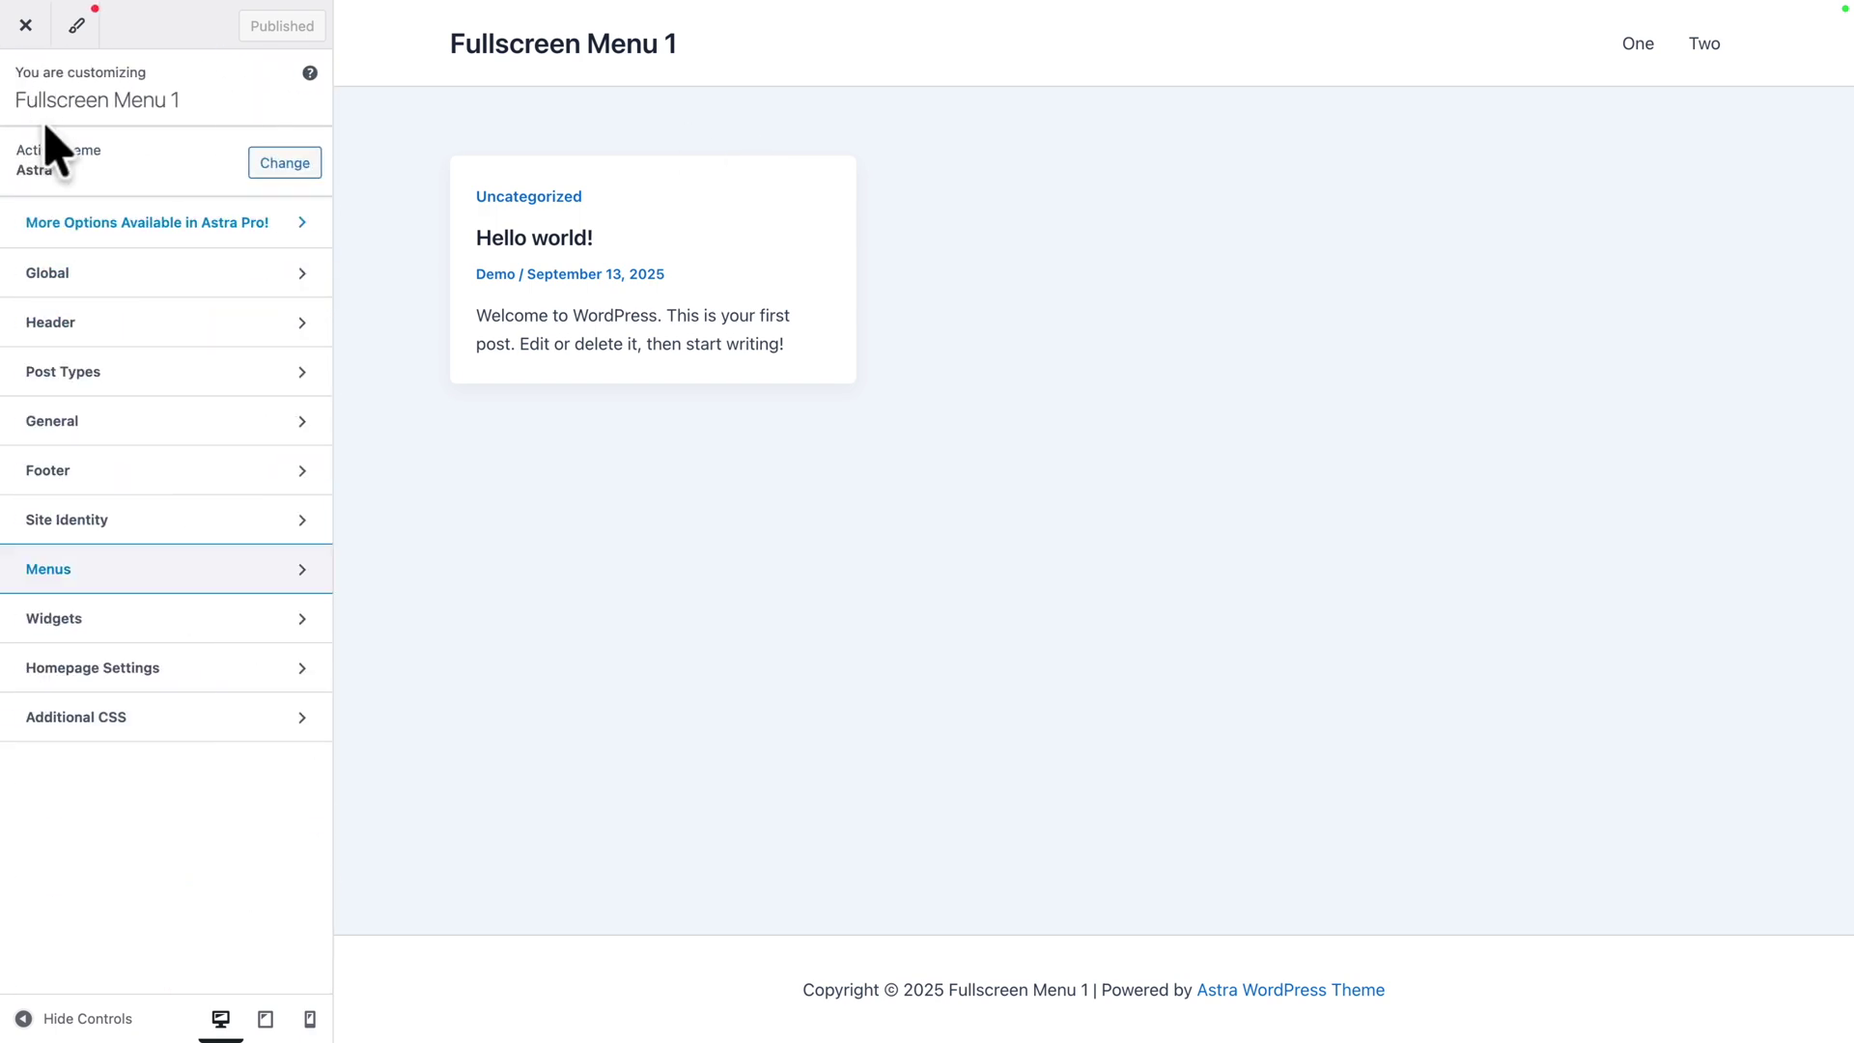
left_click(54, 323)
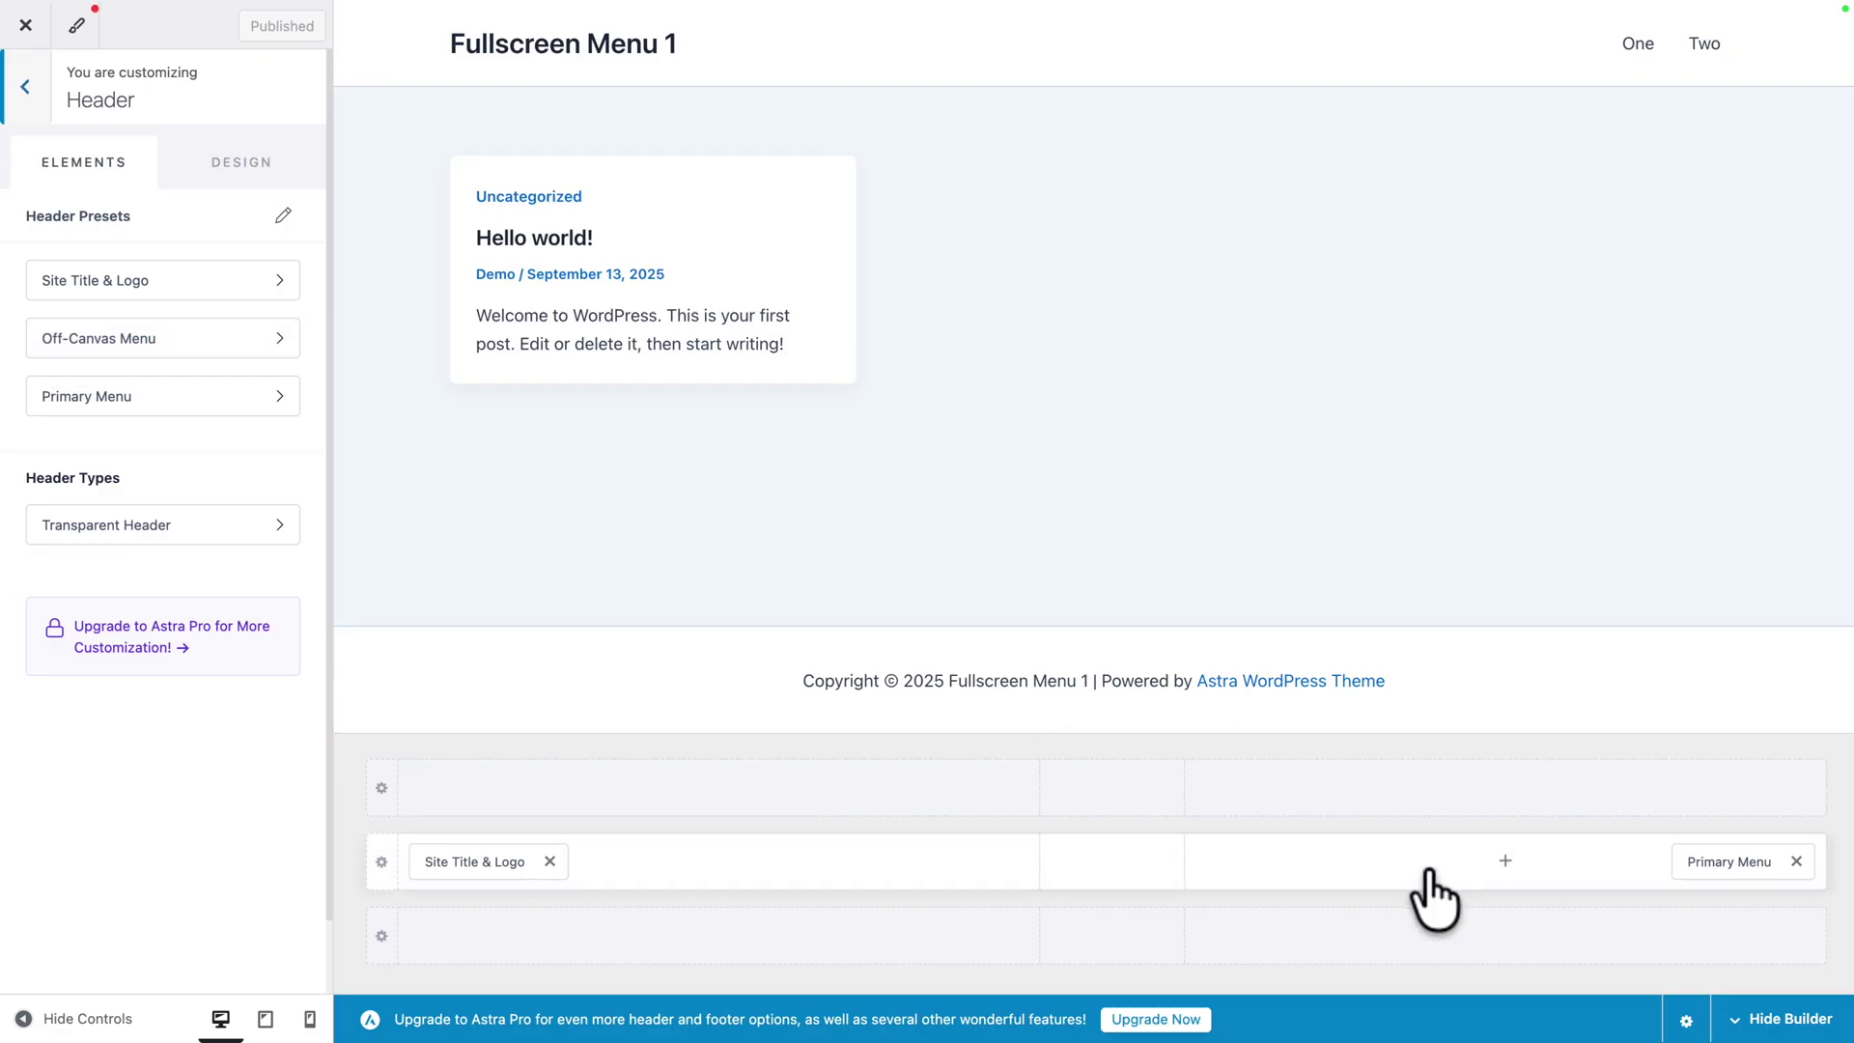
left_click(1507, 860)
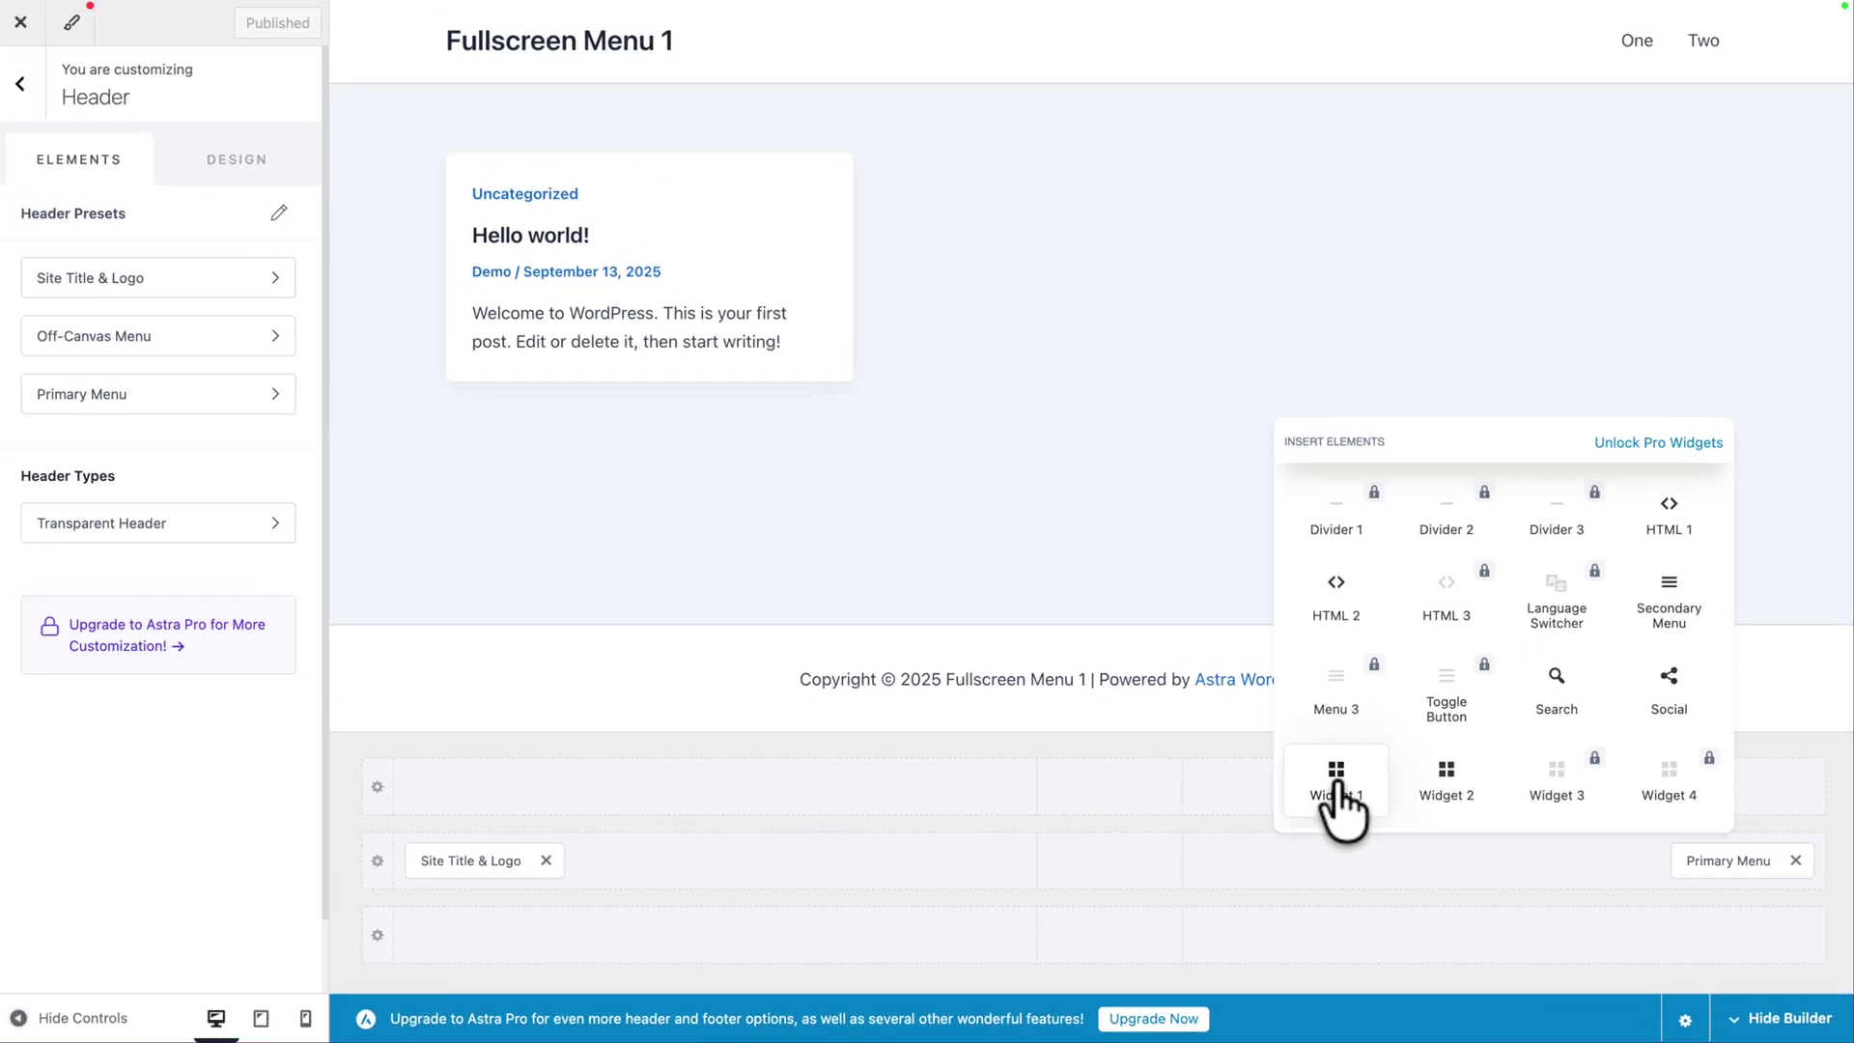
left_click(1338, 784)
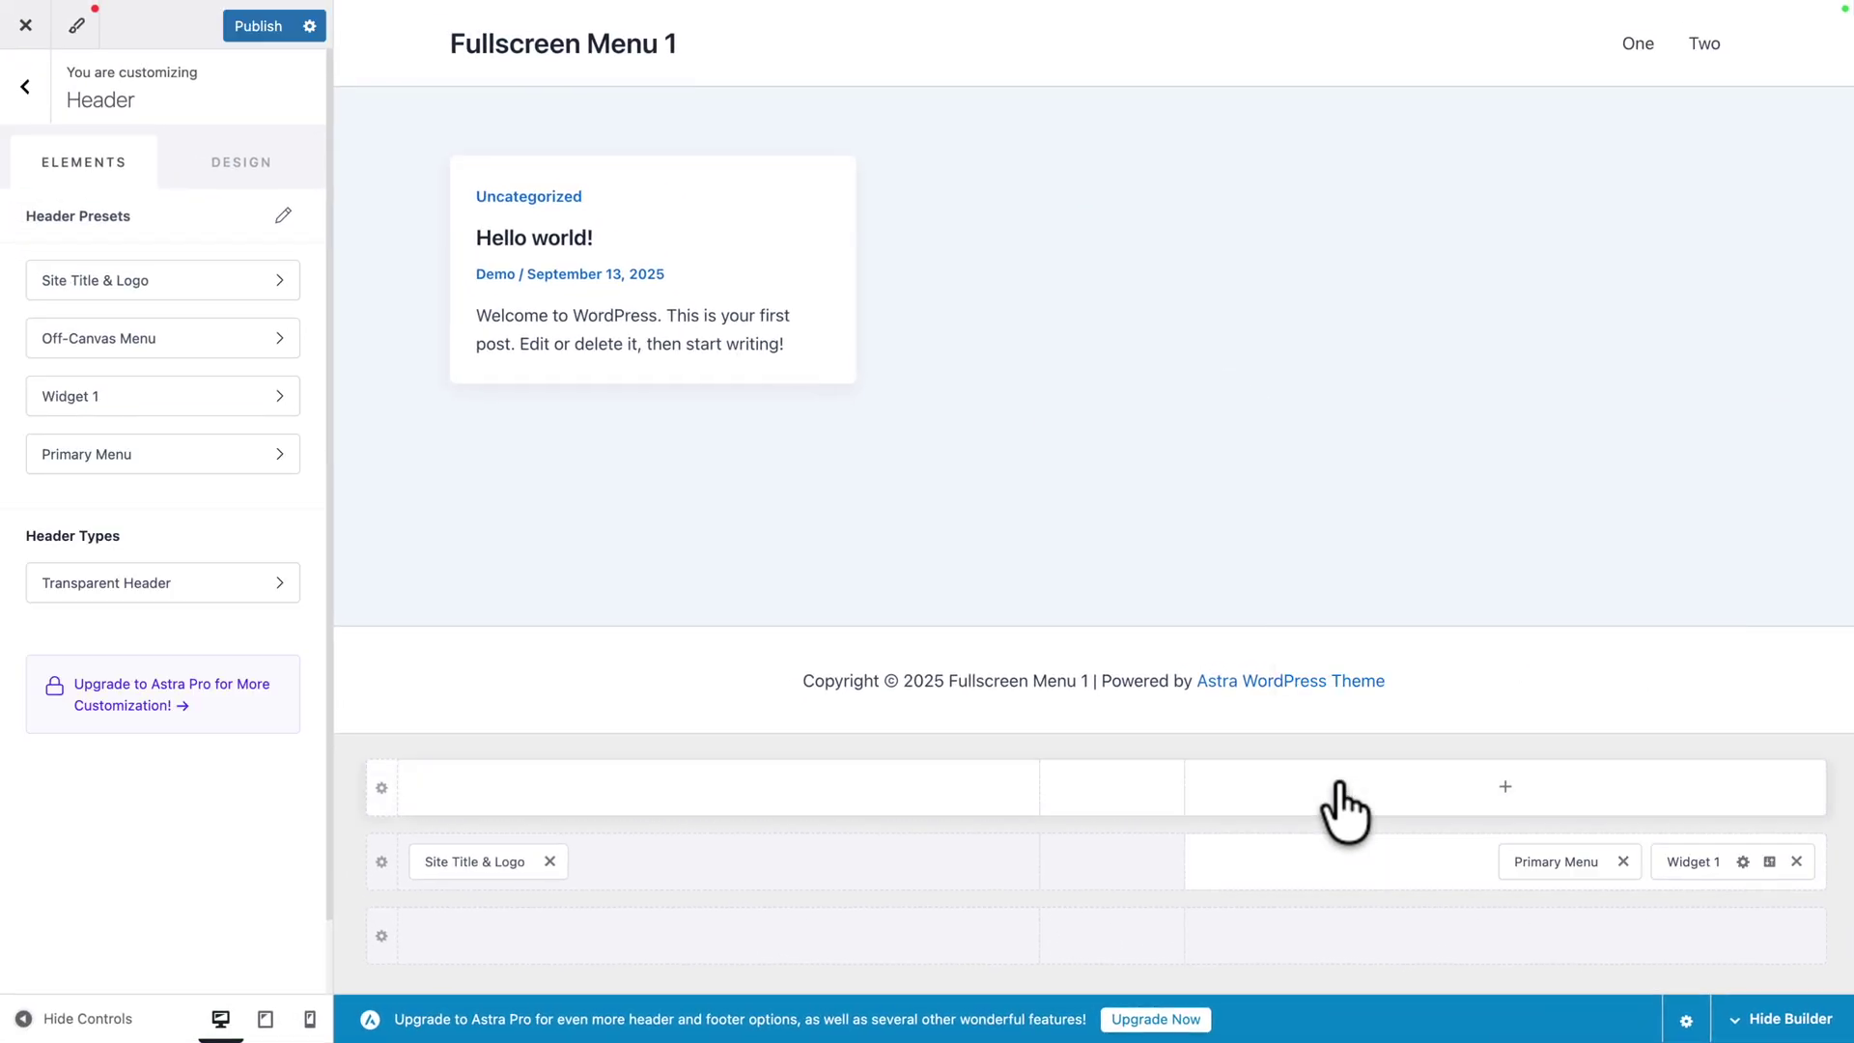
Add a Custom HTML block to Widget 1 and paste in the full-screen menu script.
left_click(1696, 866)
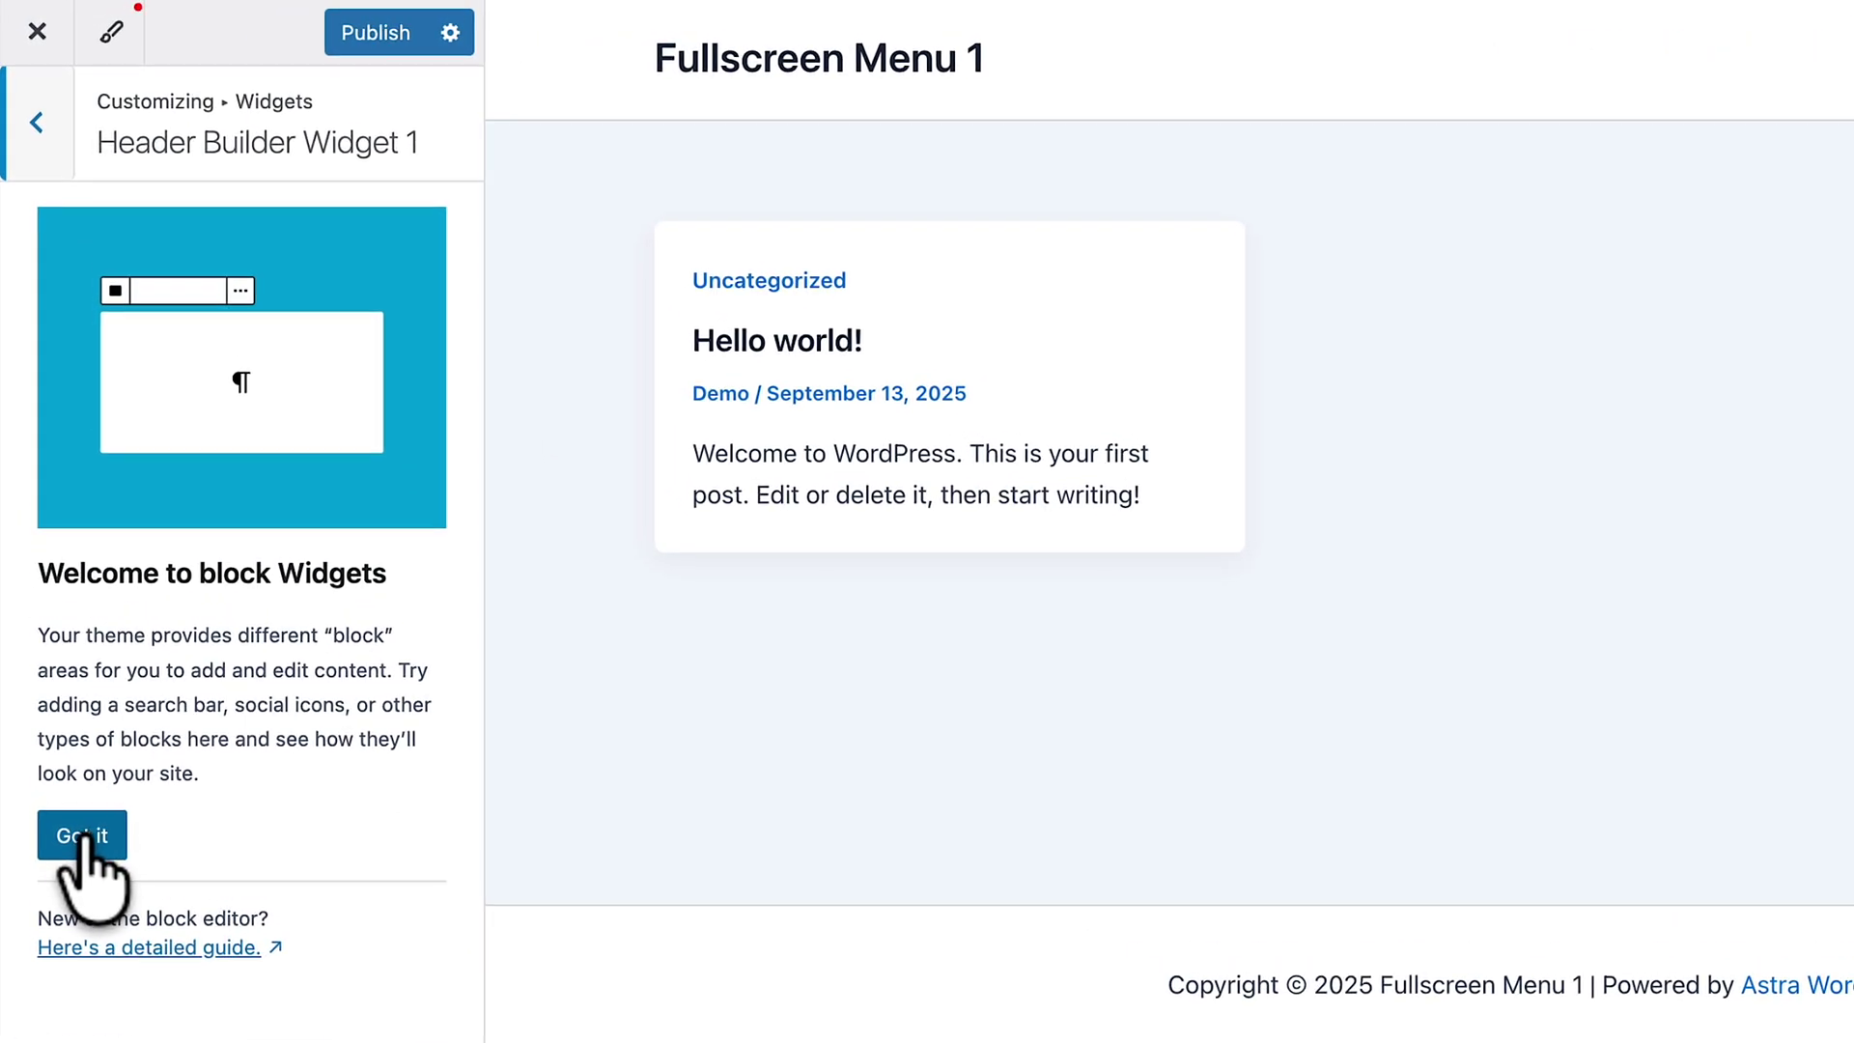
left_click(53, 579)
left_click(241, 373)
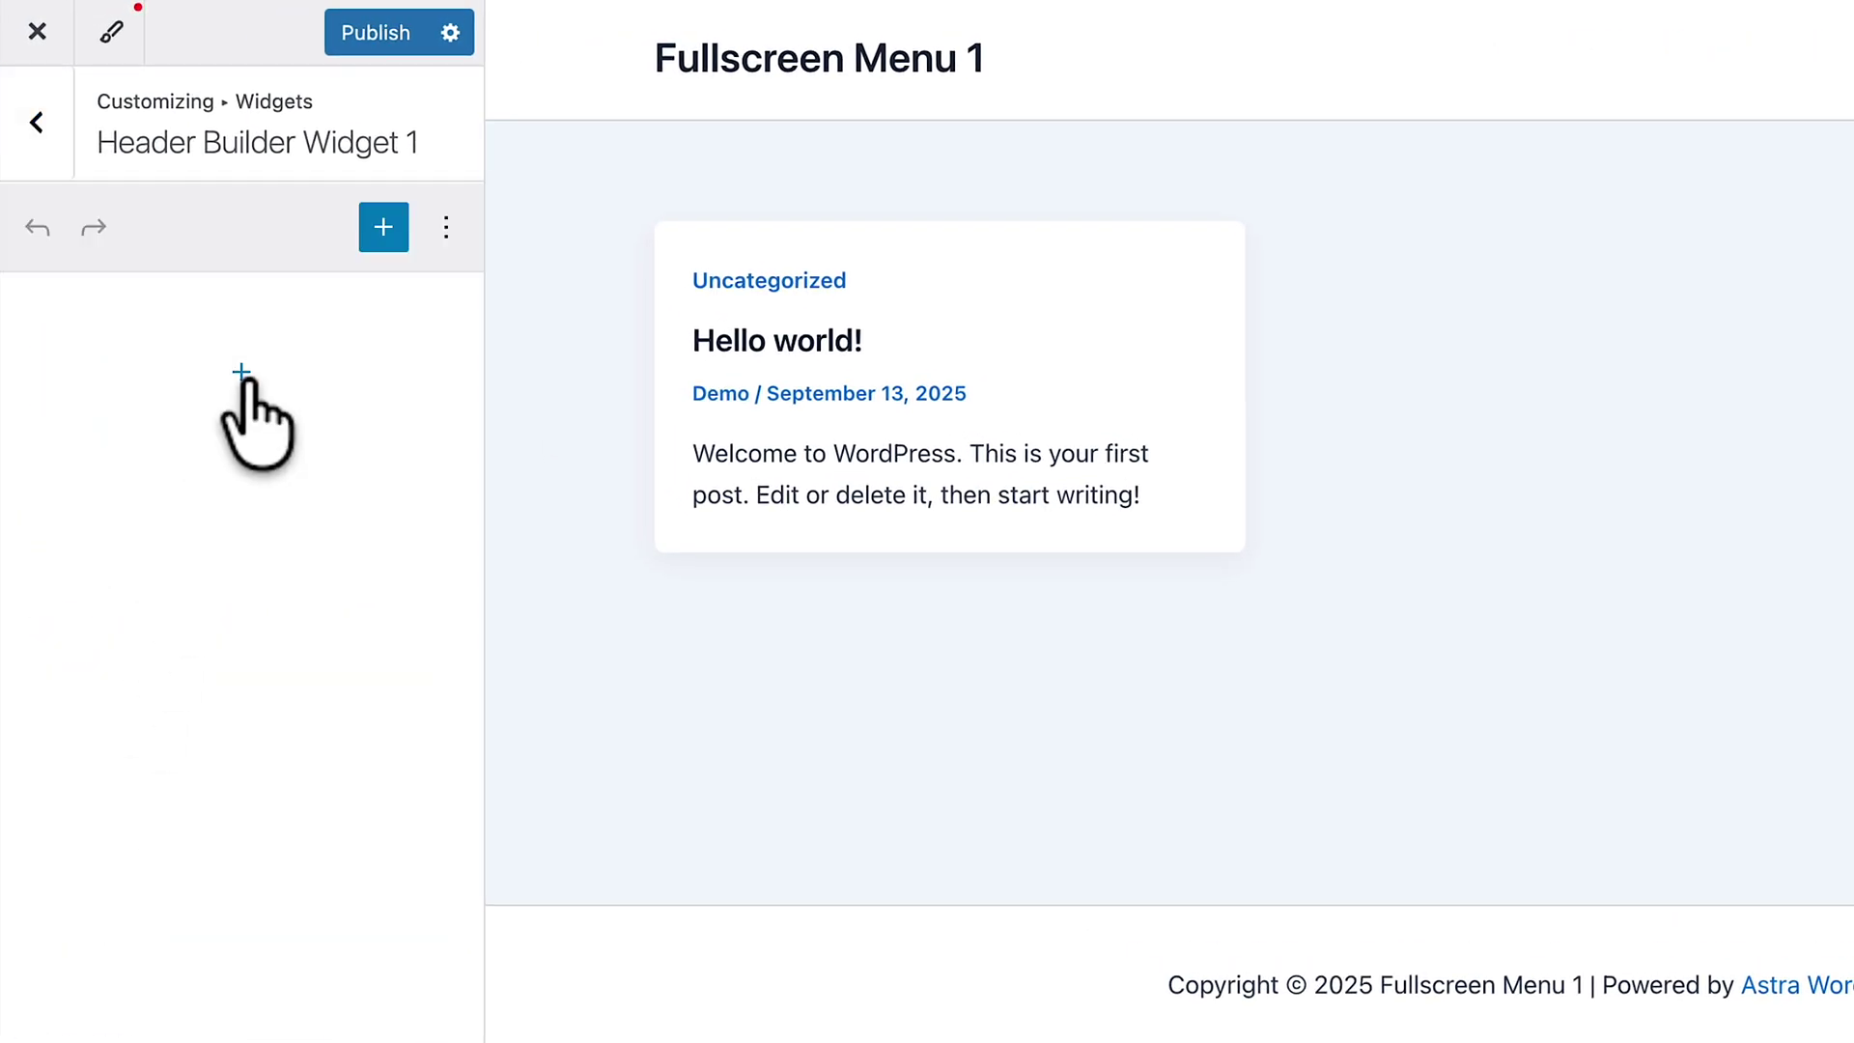
type("c")
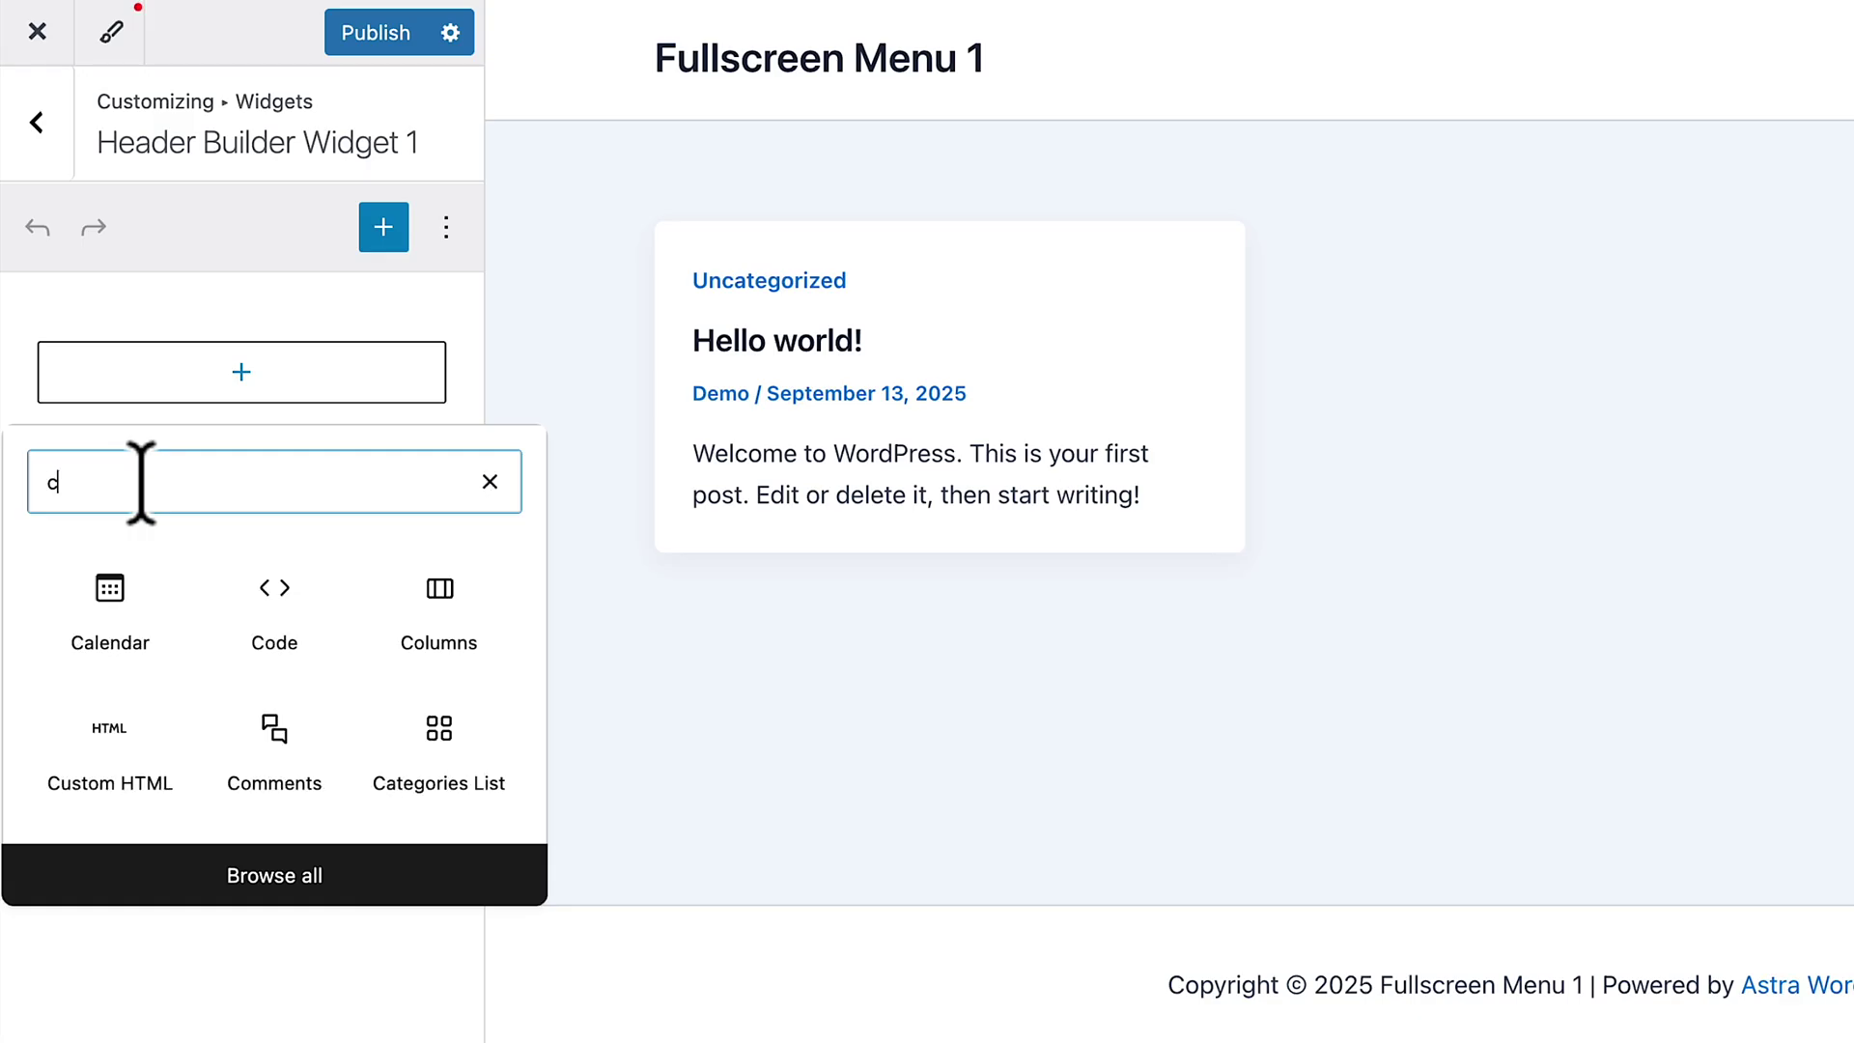
type("ustom")
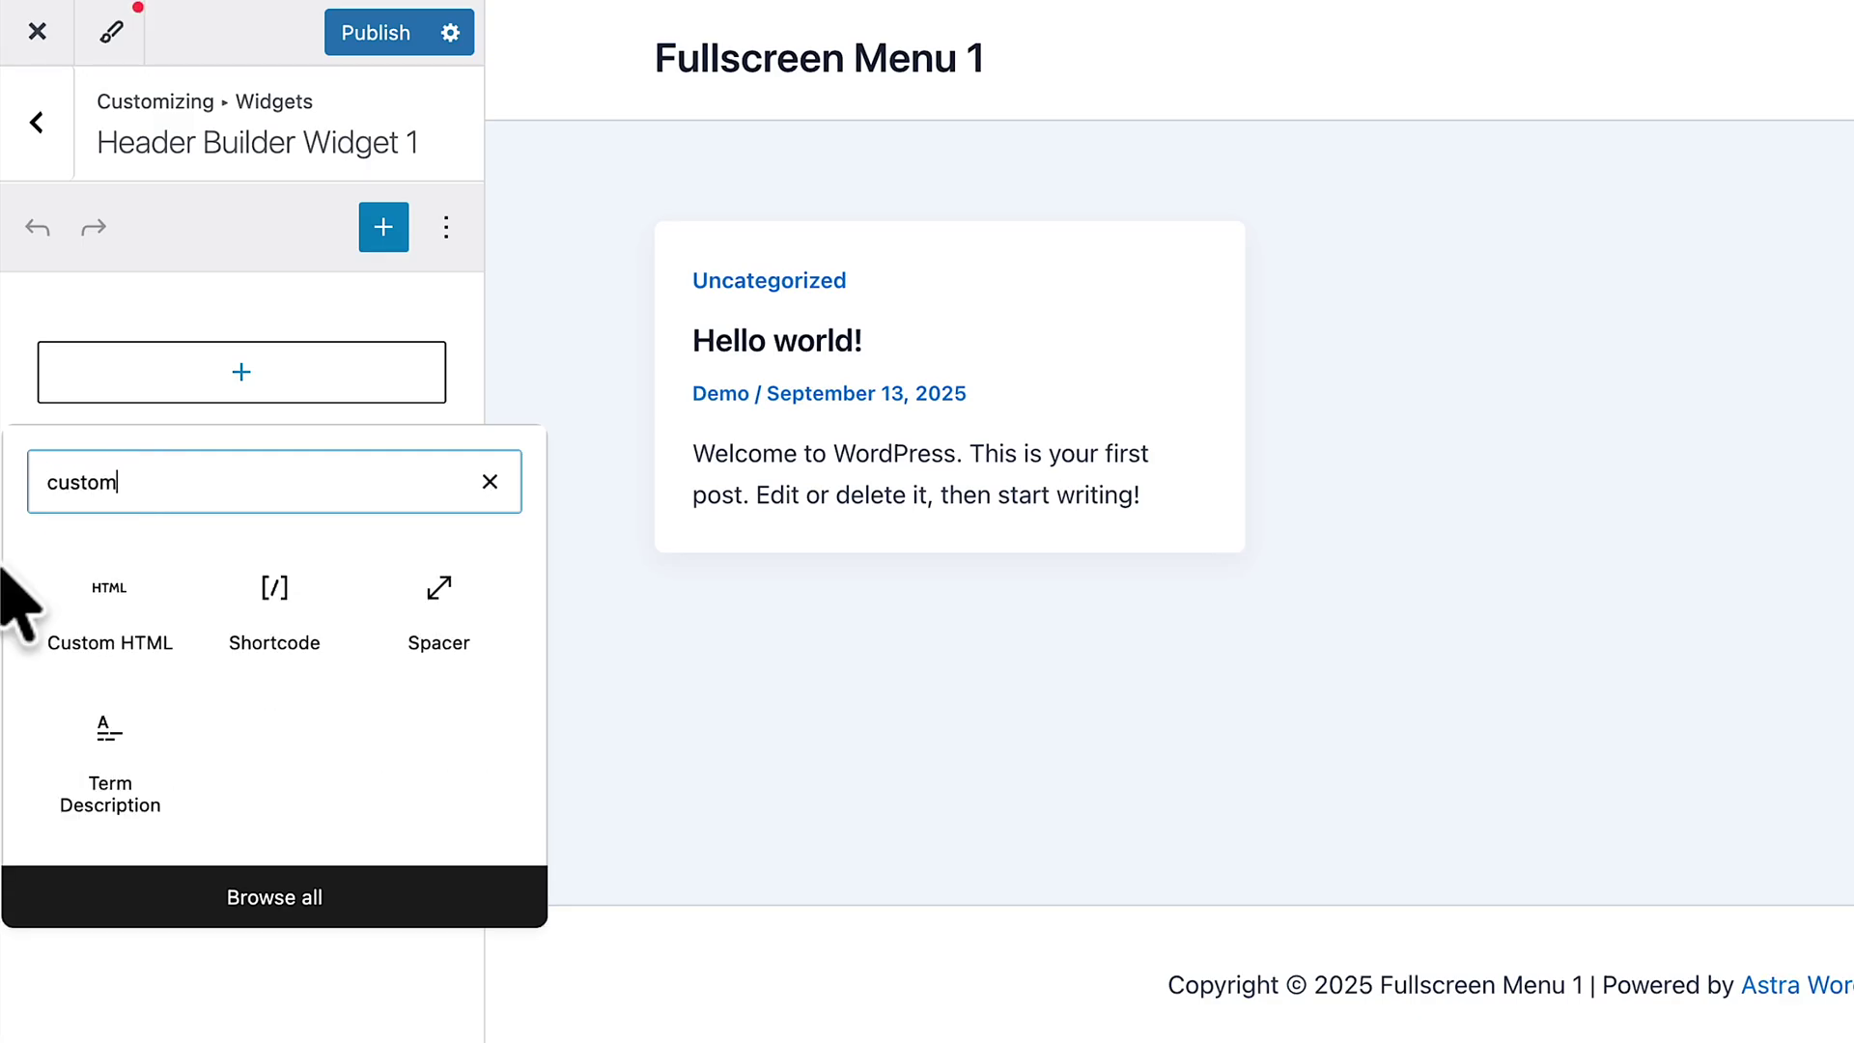
left_click(126, 642)
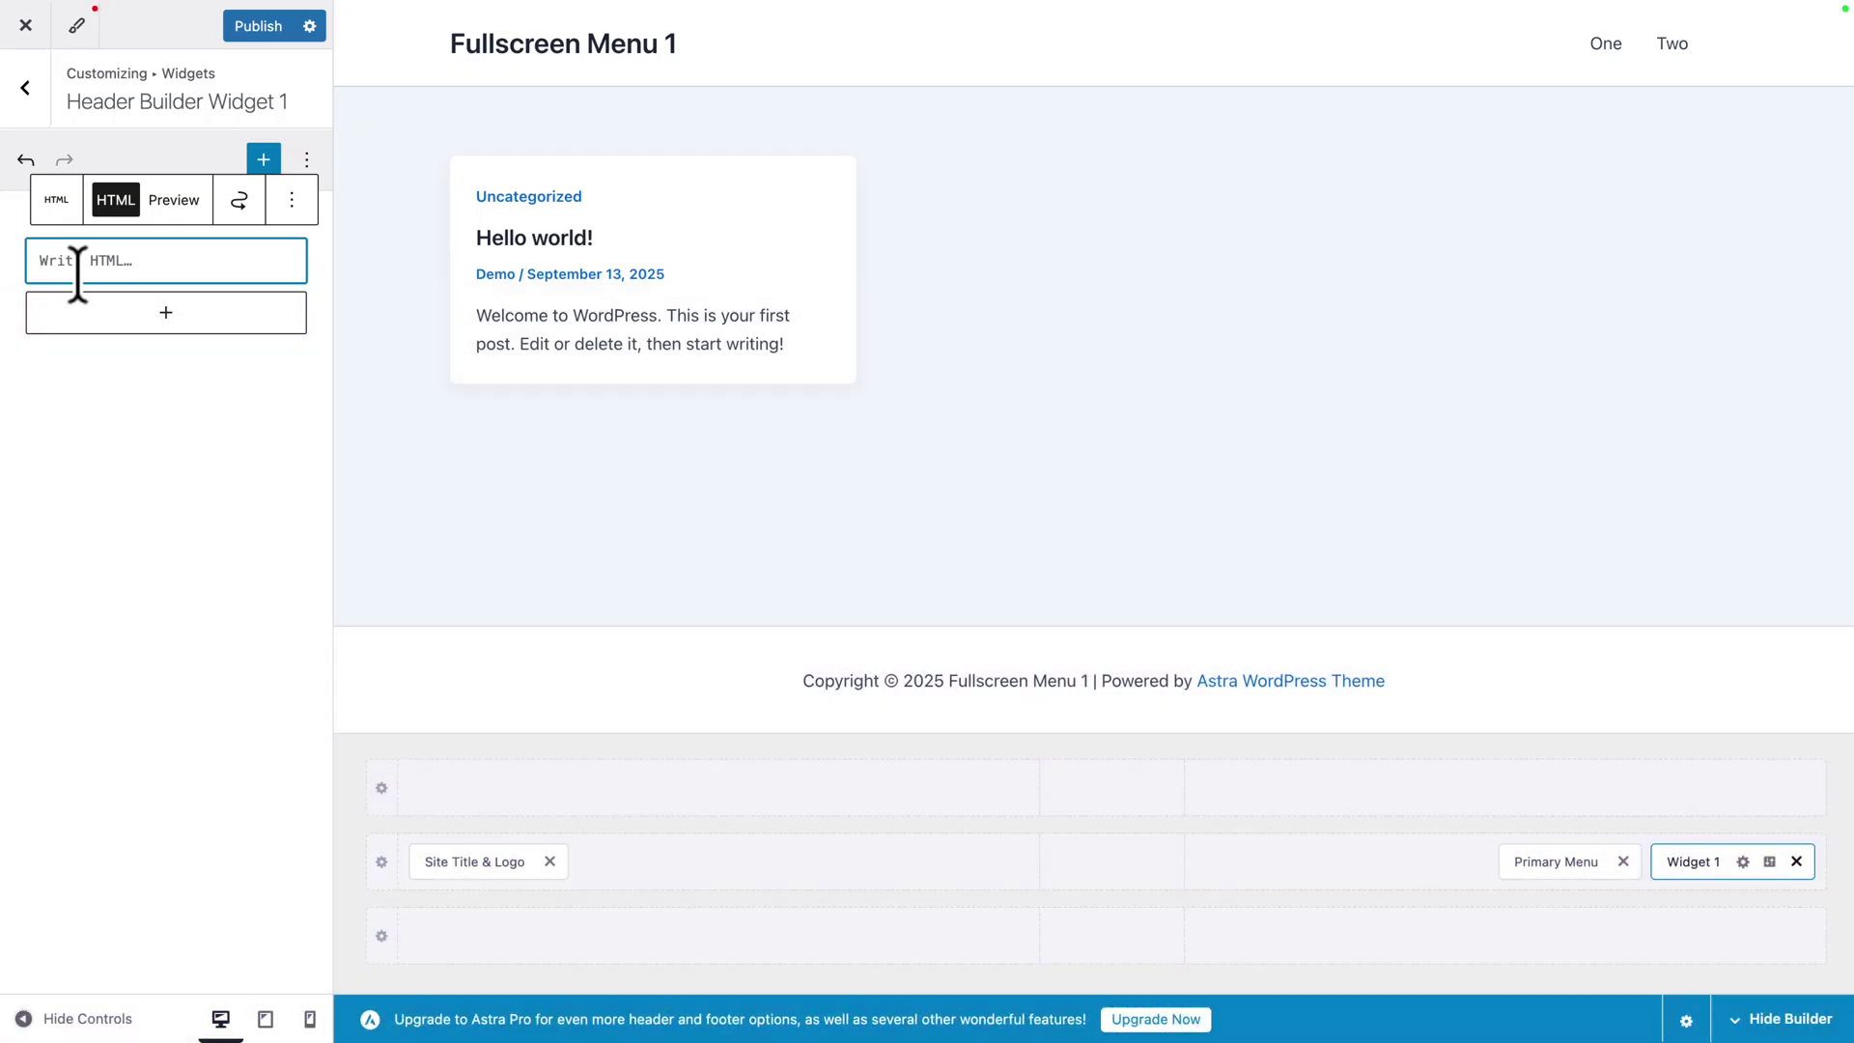
key("super+v")
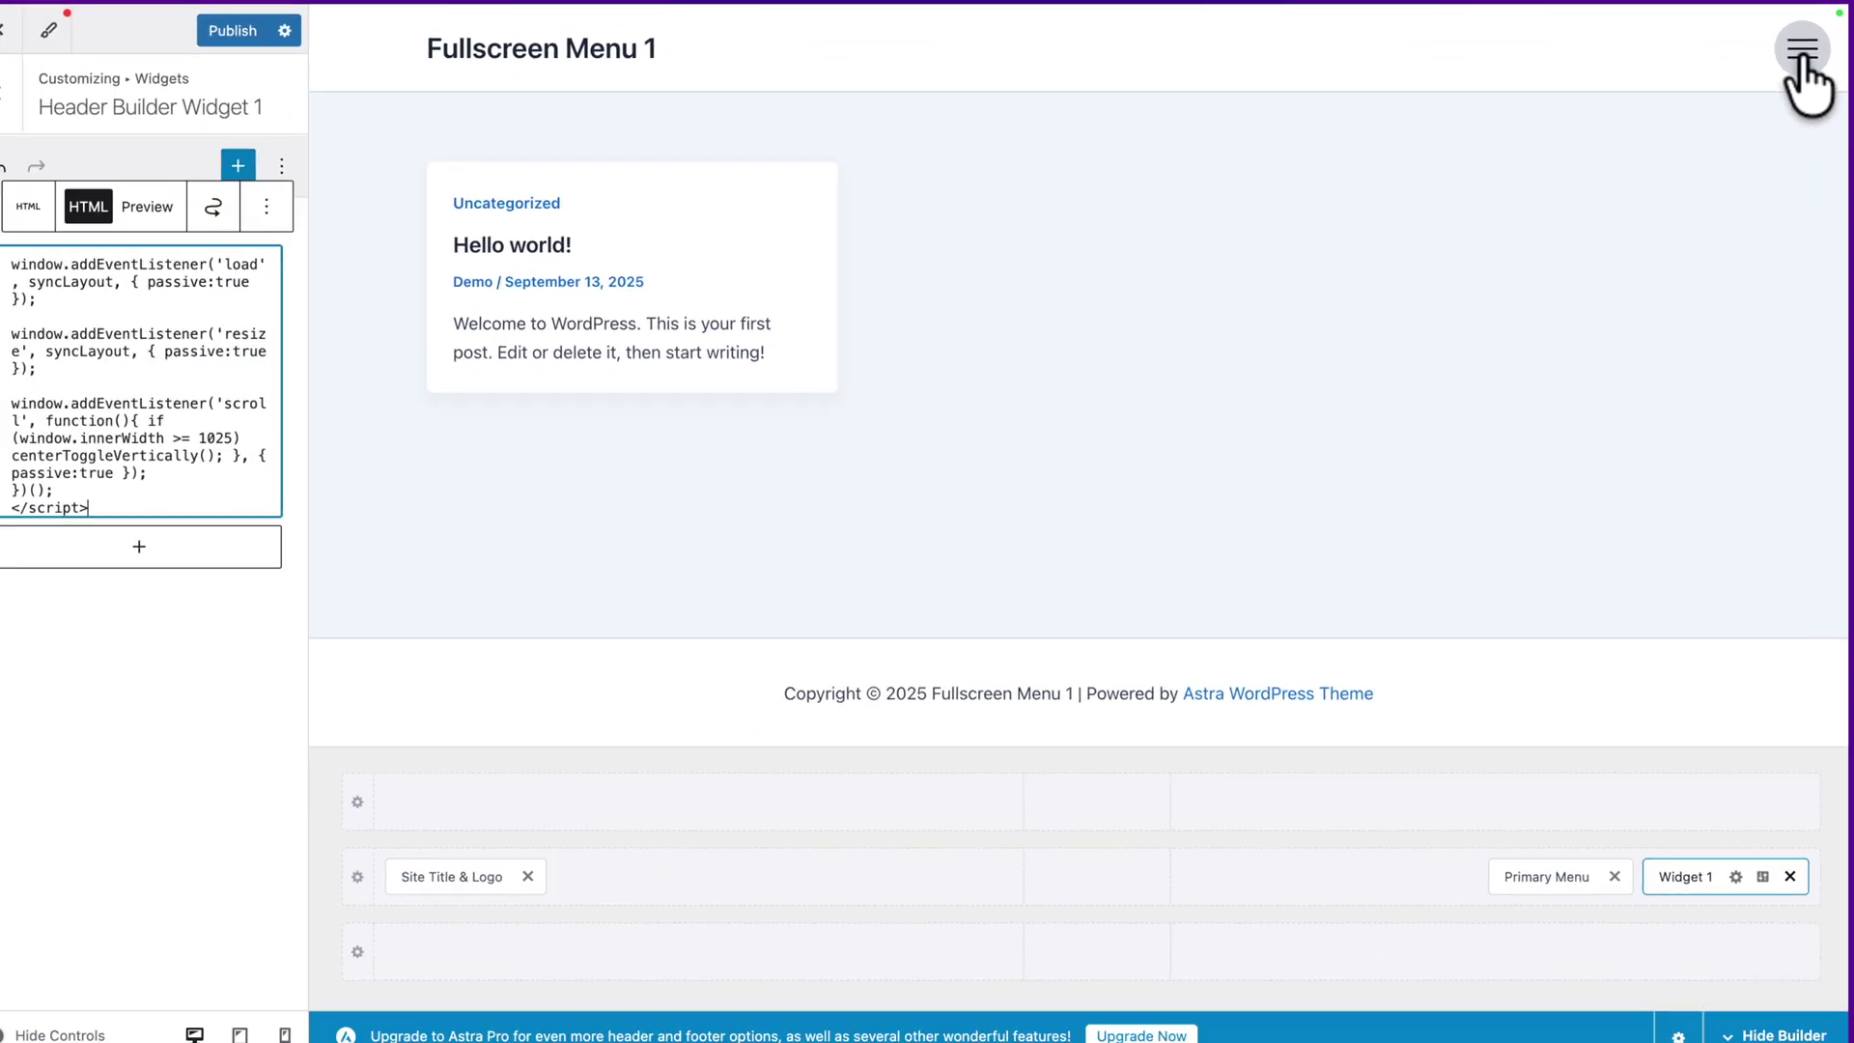
Preview the full-screen menu from the hamburger and publish the widget changes.
left_click(1809, 46)
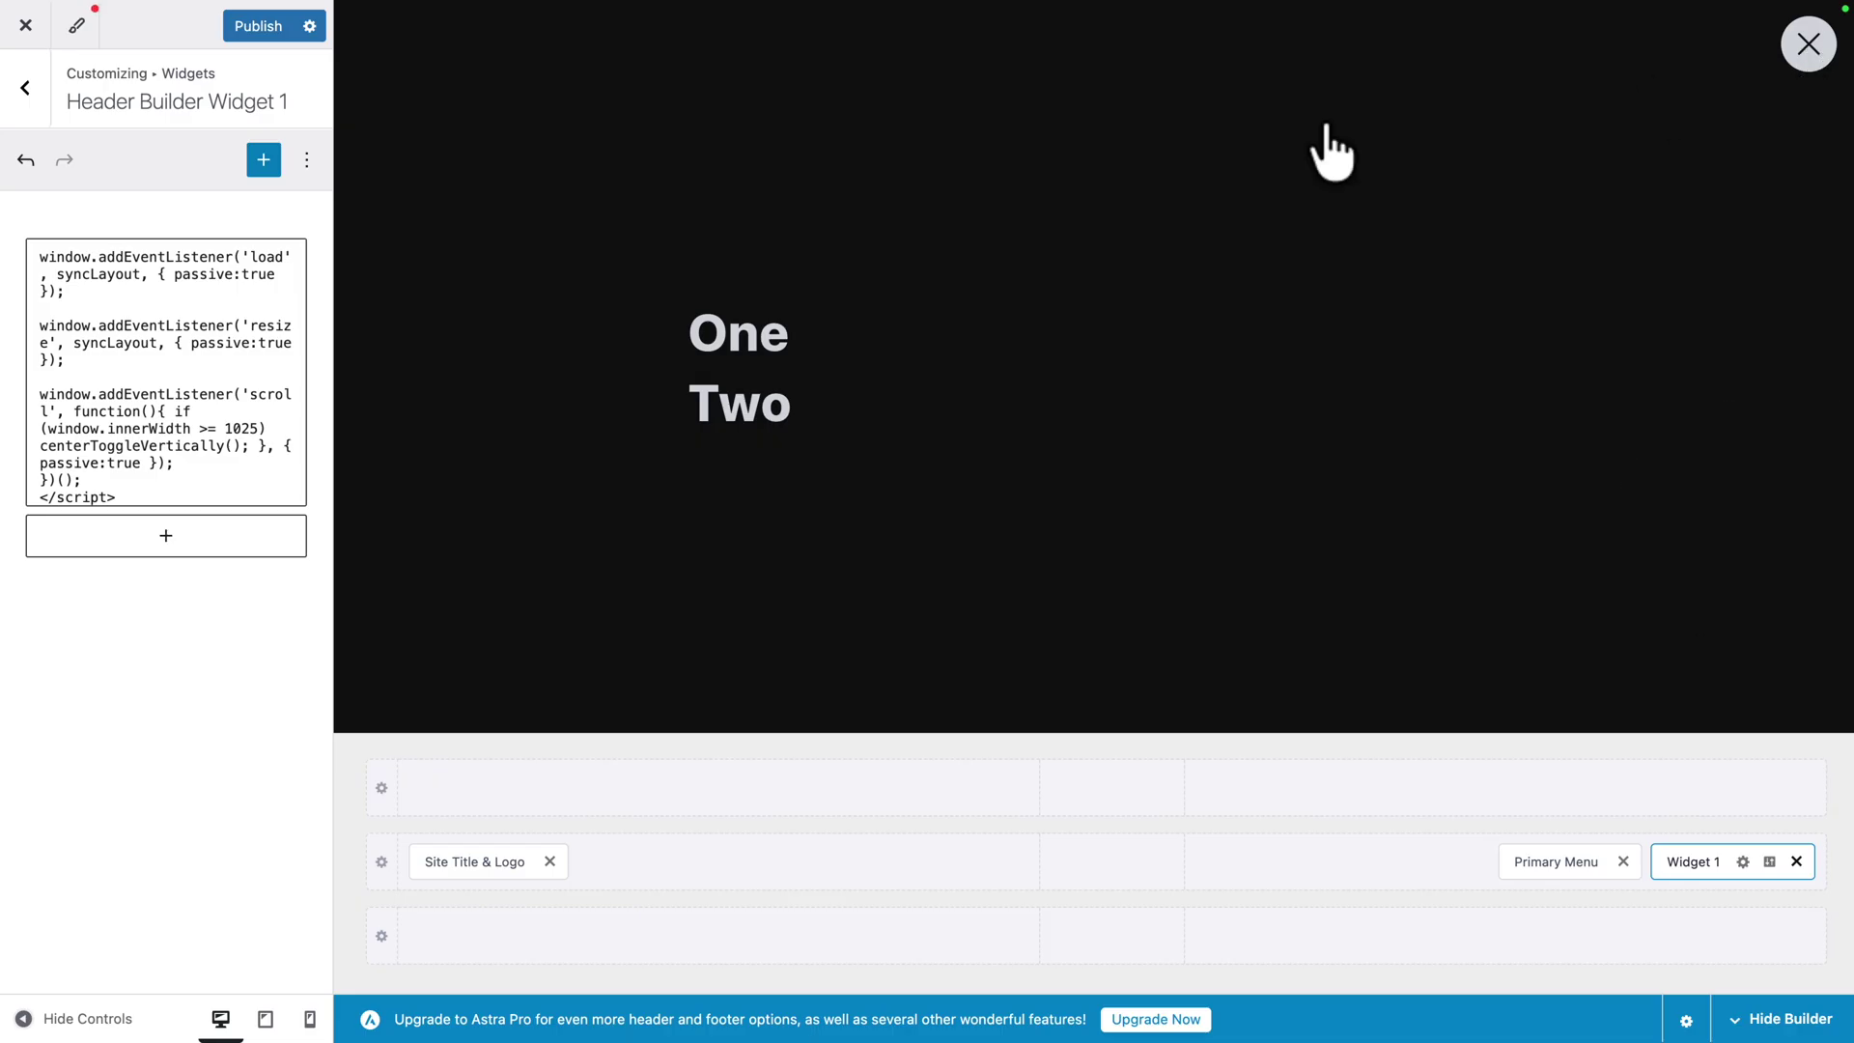
left_click(262, 29)
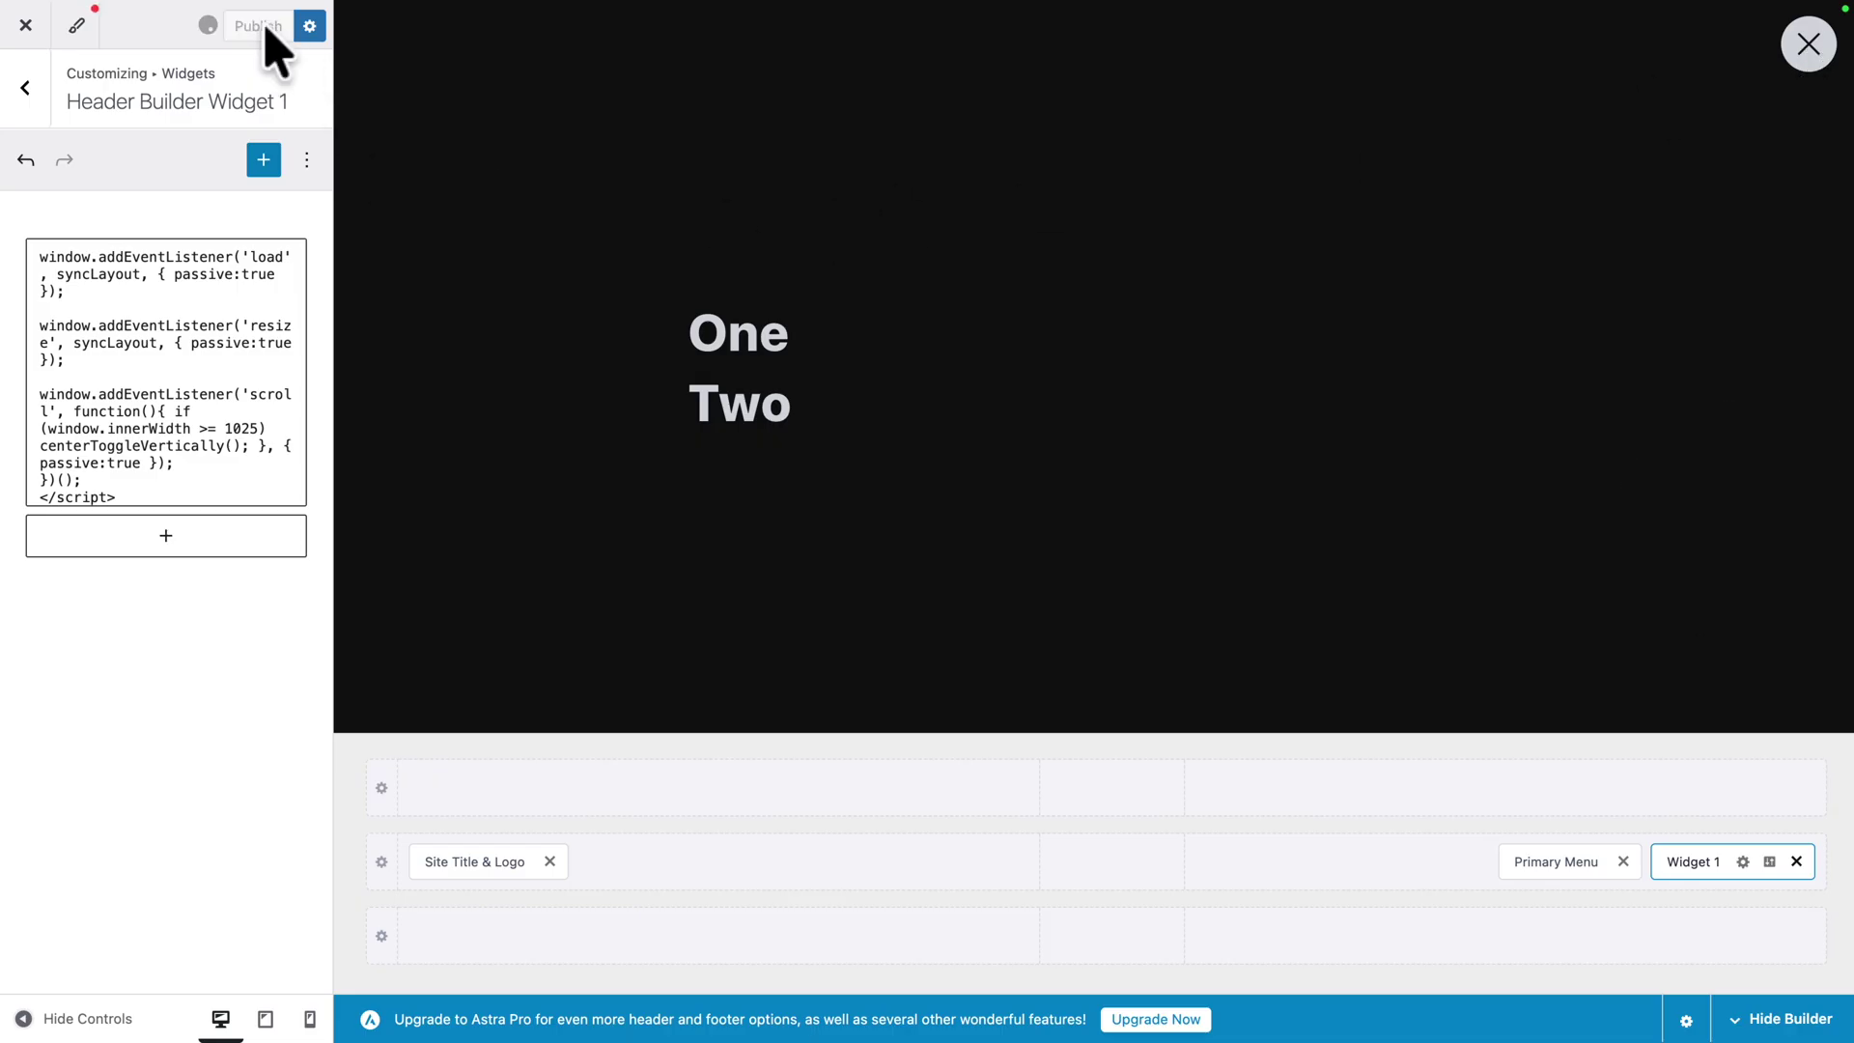
left_click(24, 88)
left_click(24, 88)
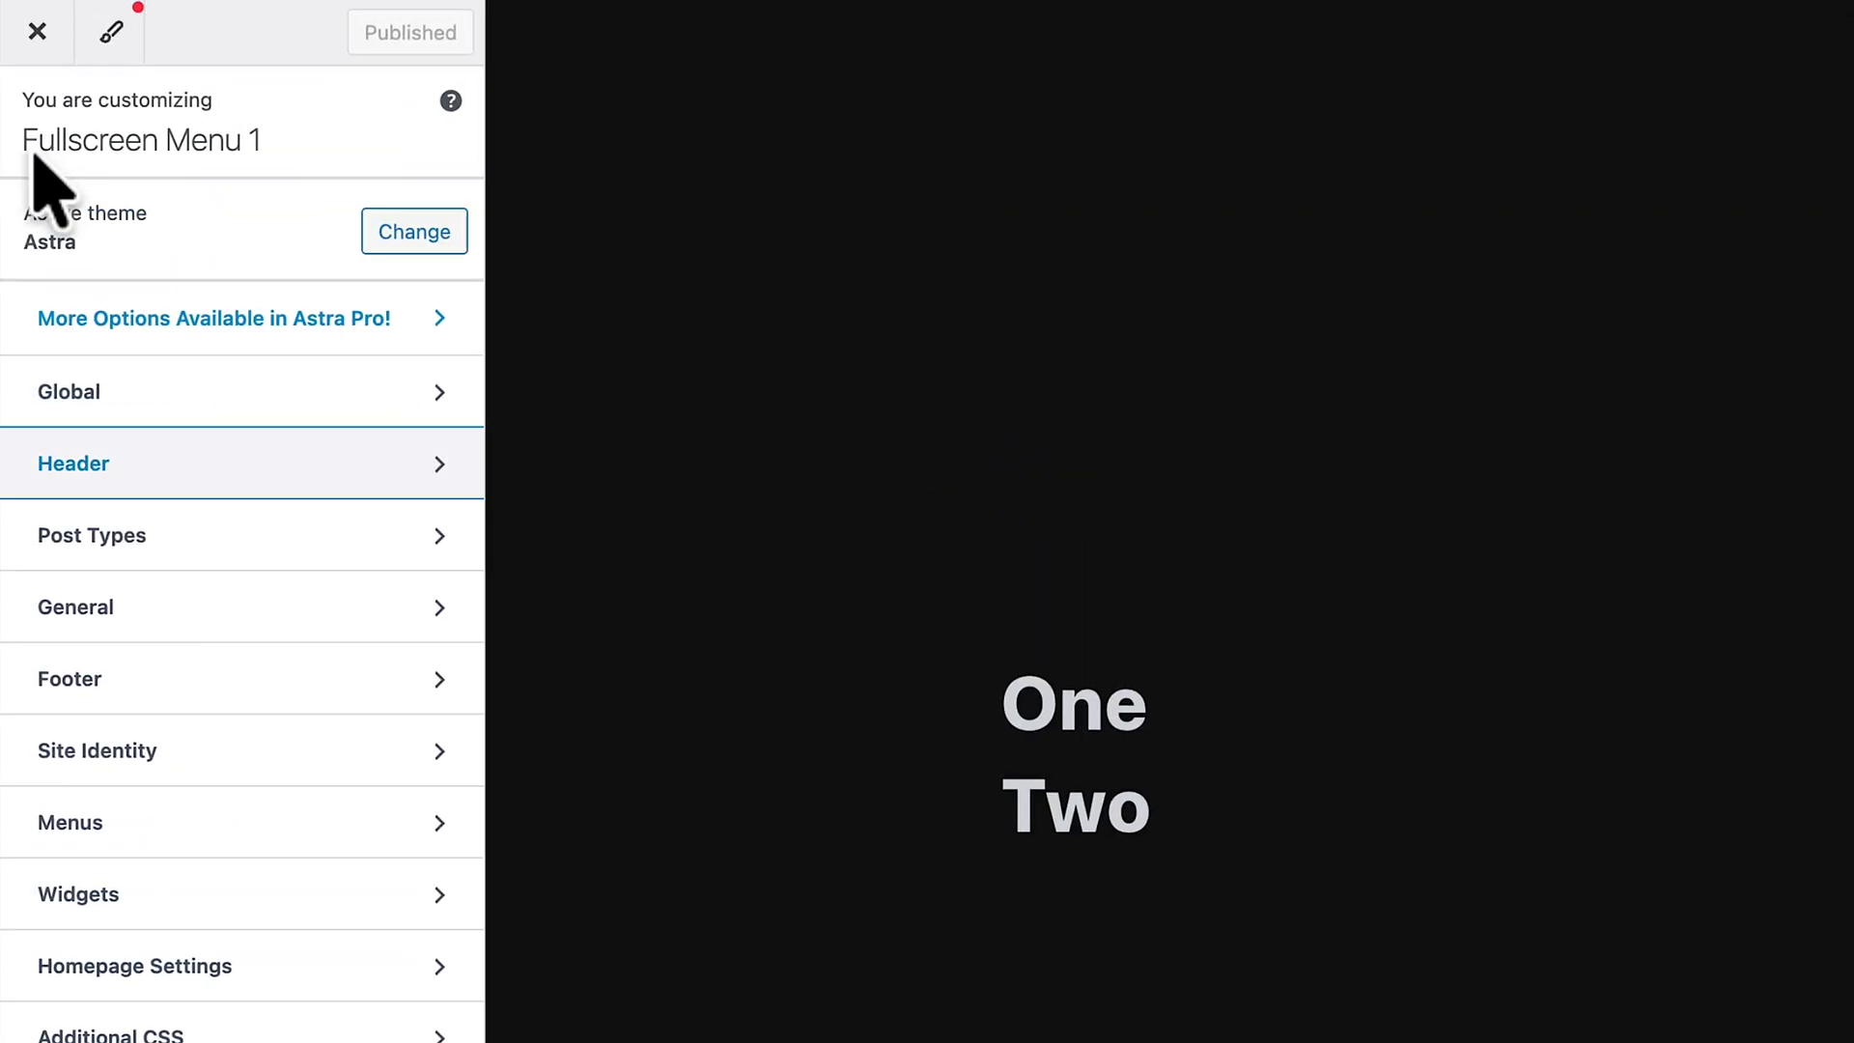
Under Global > Colors, replace palette colour 7's hex with magenta E10E91E3.
left_click(81, 391)
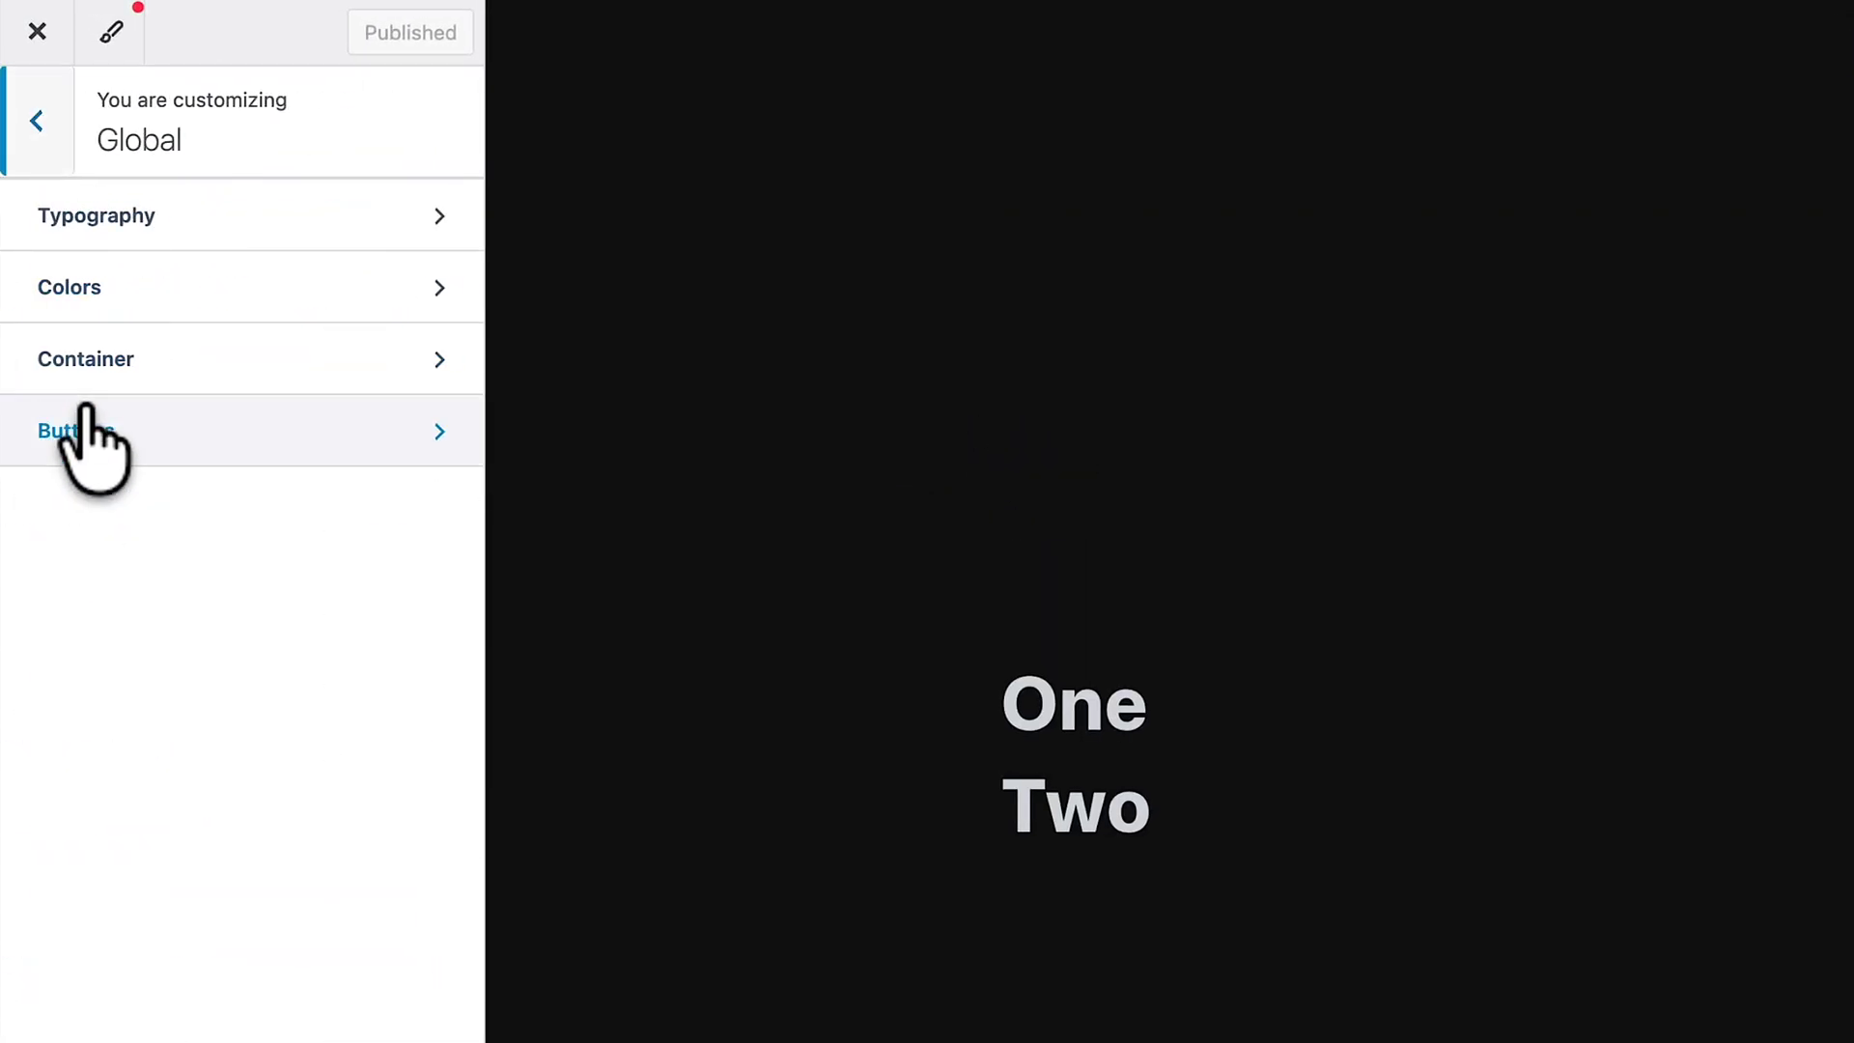
left_click(79, 287)
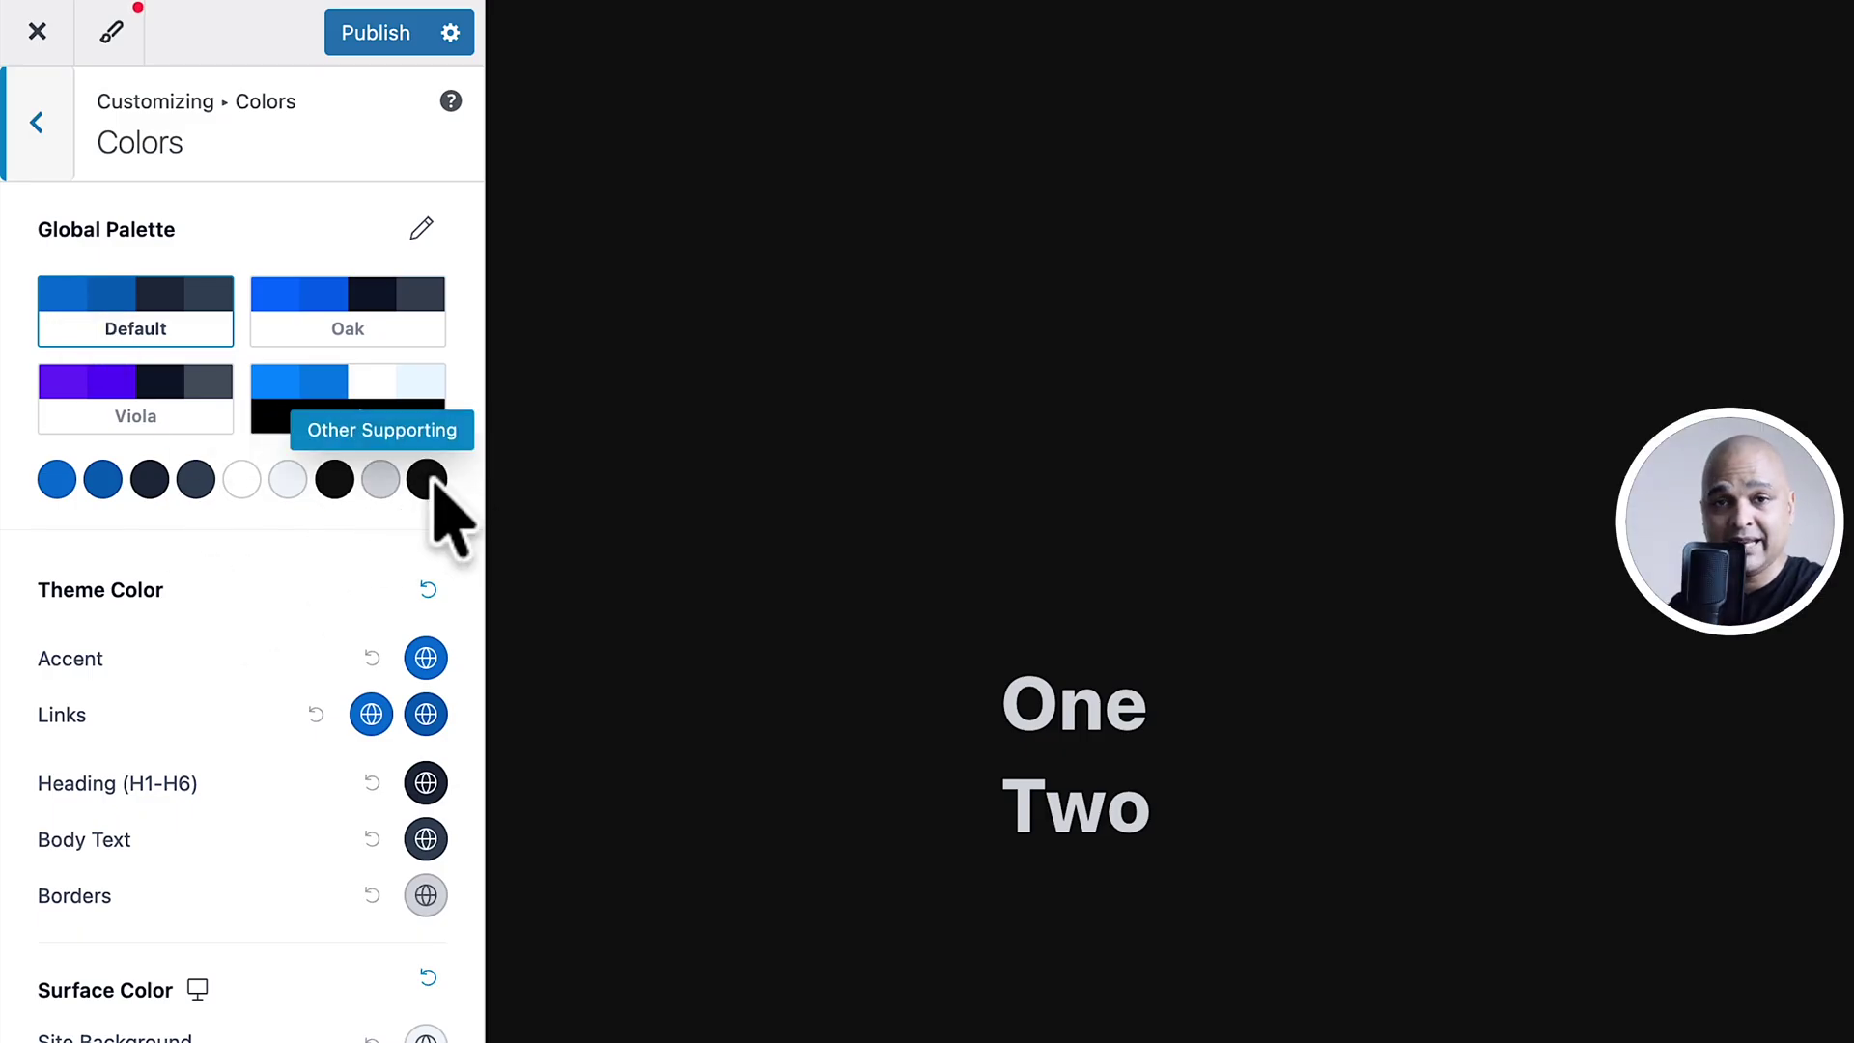
left_click(335, 480)
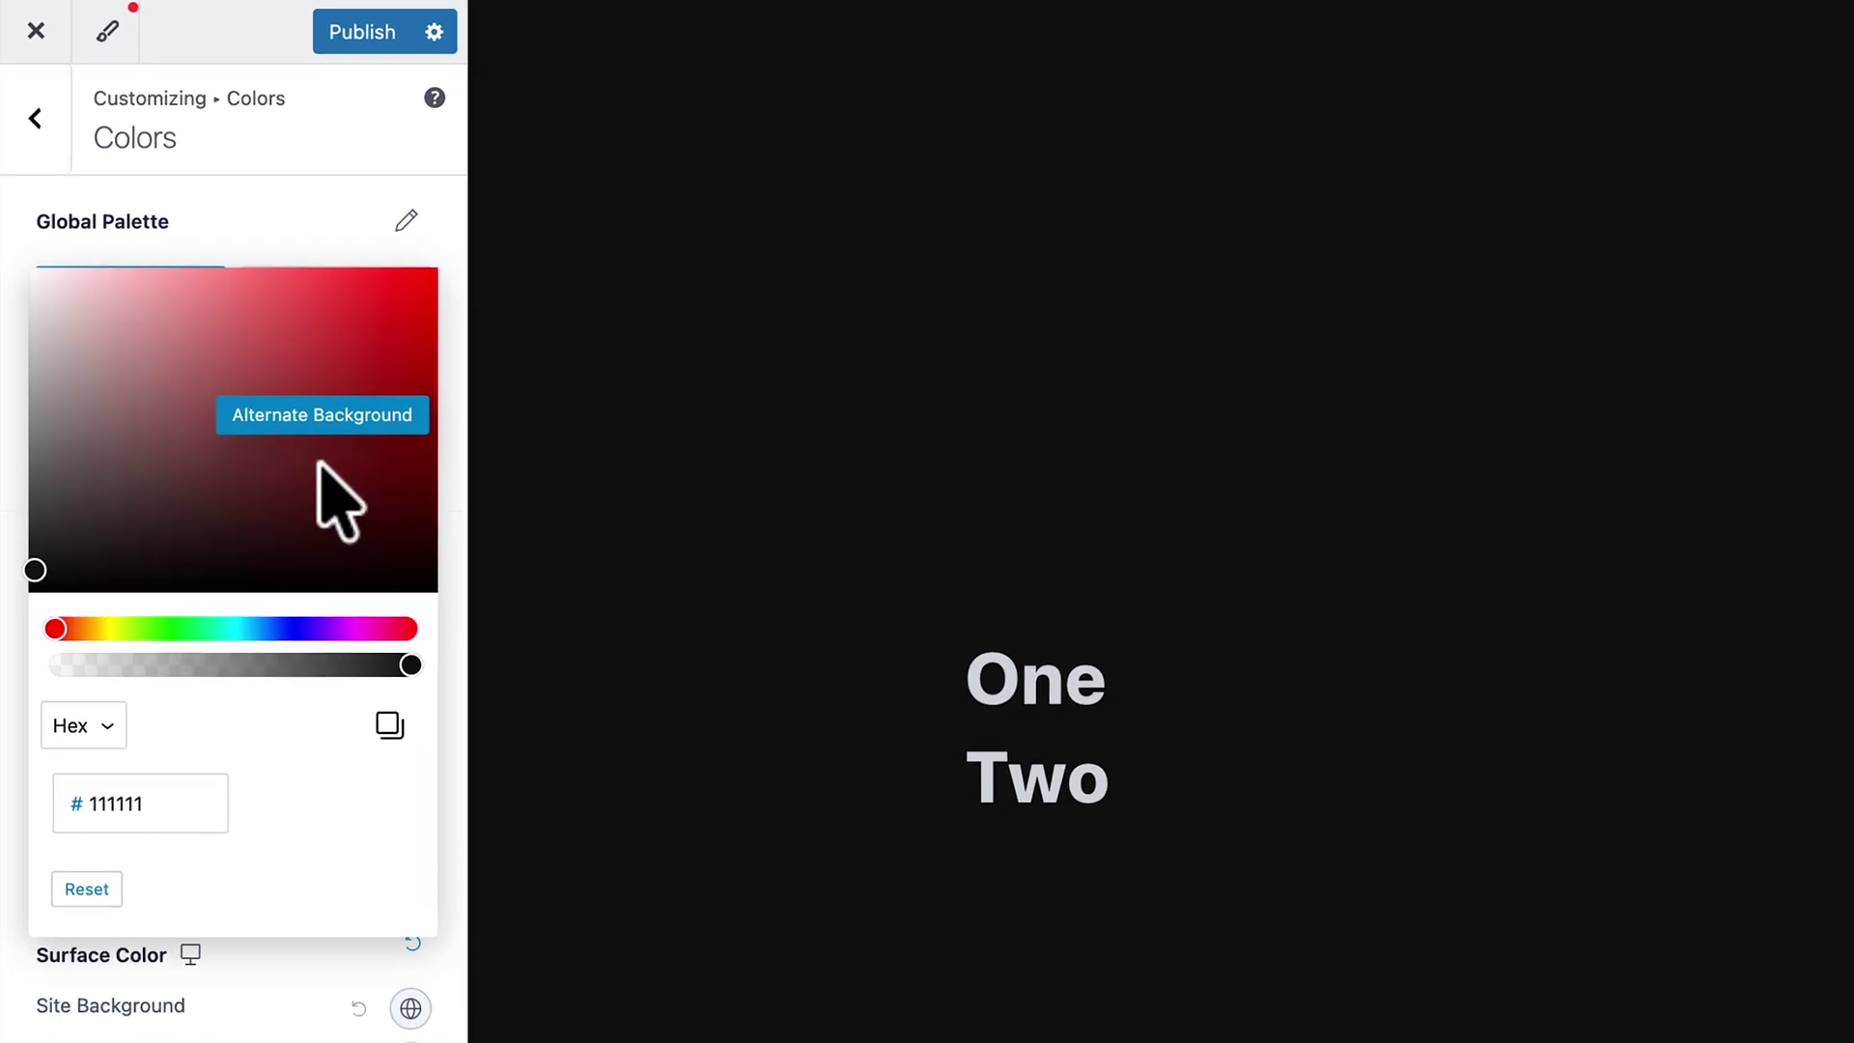
double_click(130, 833)
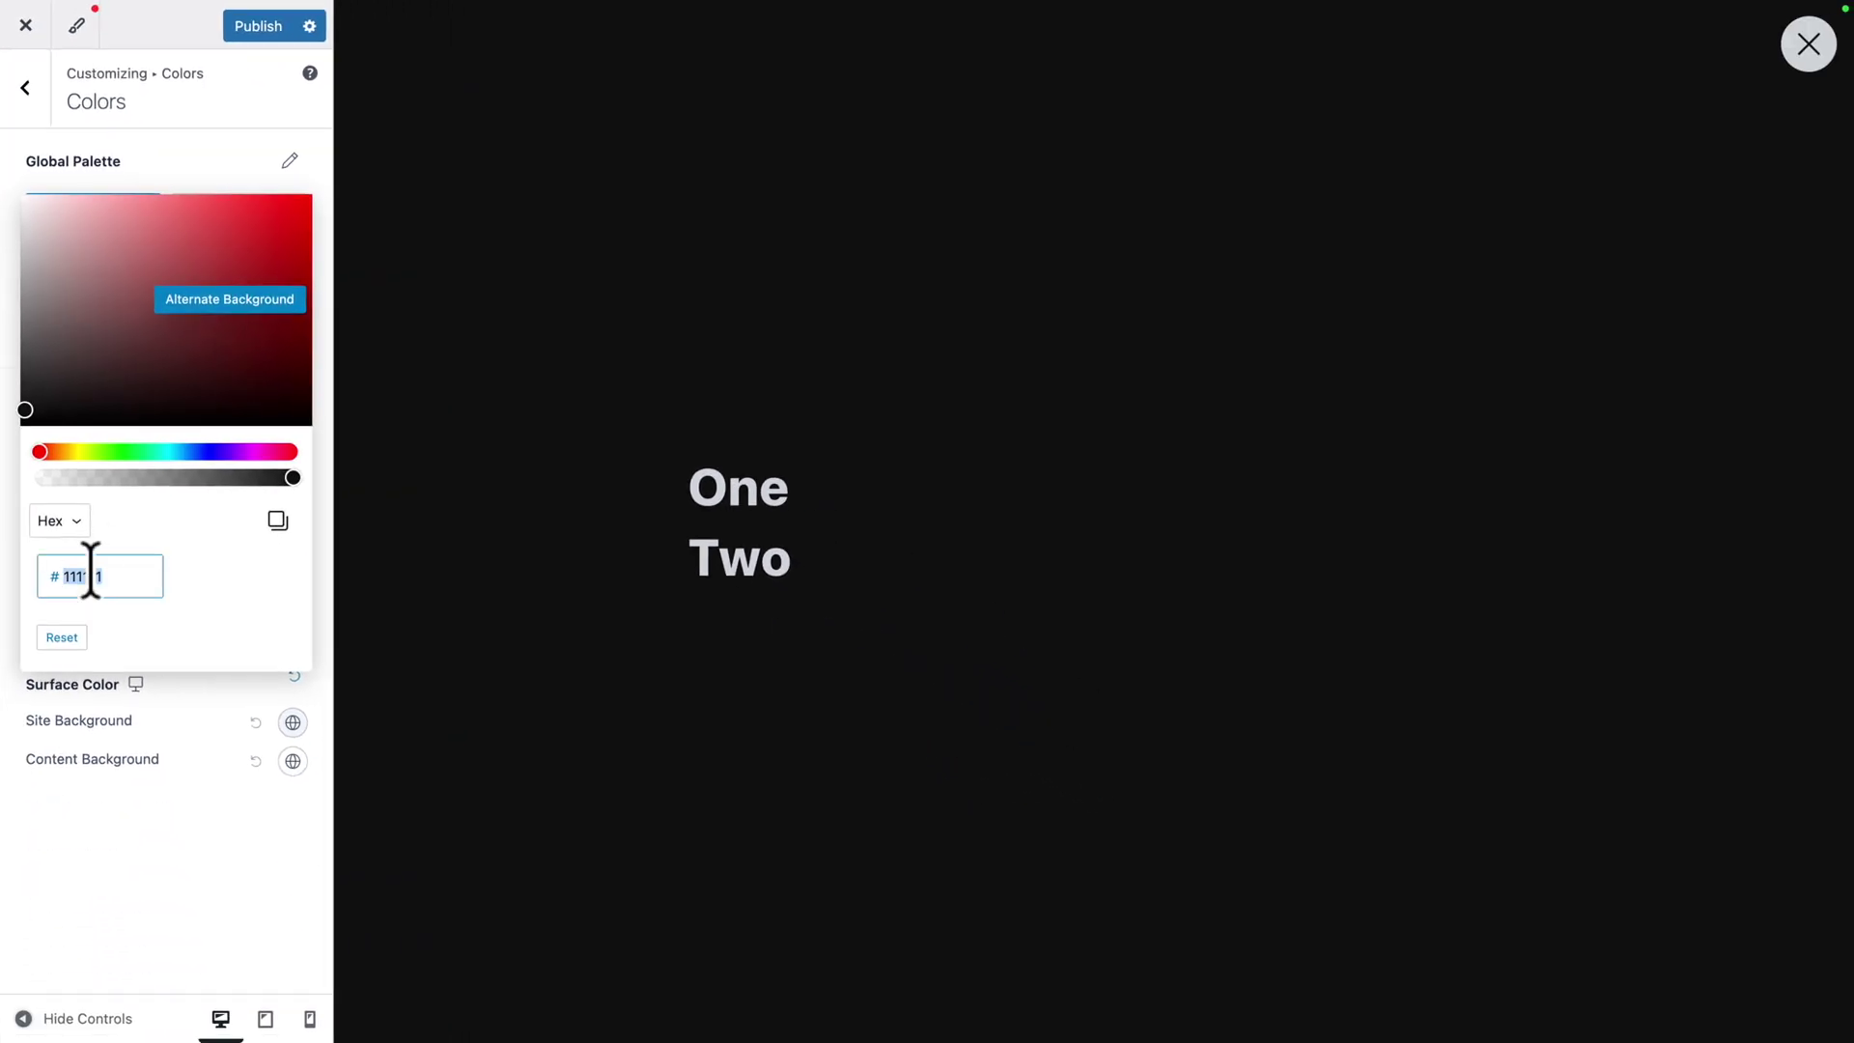
type("E10091E3")
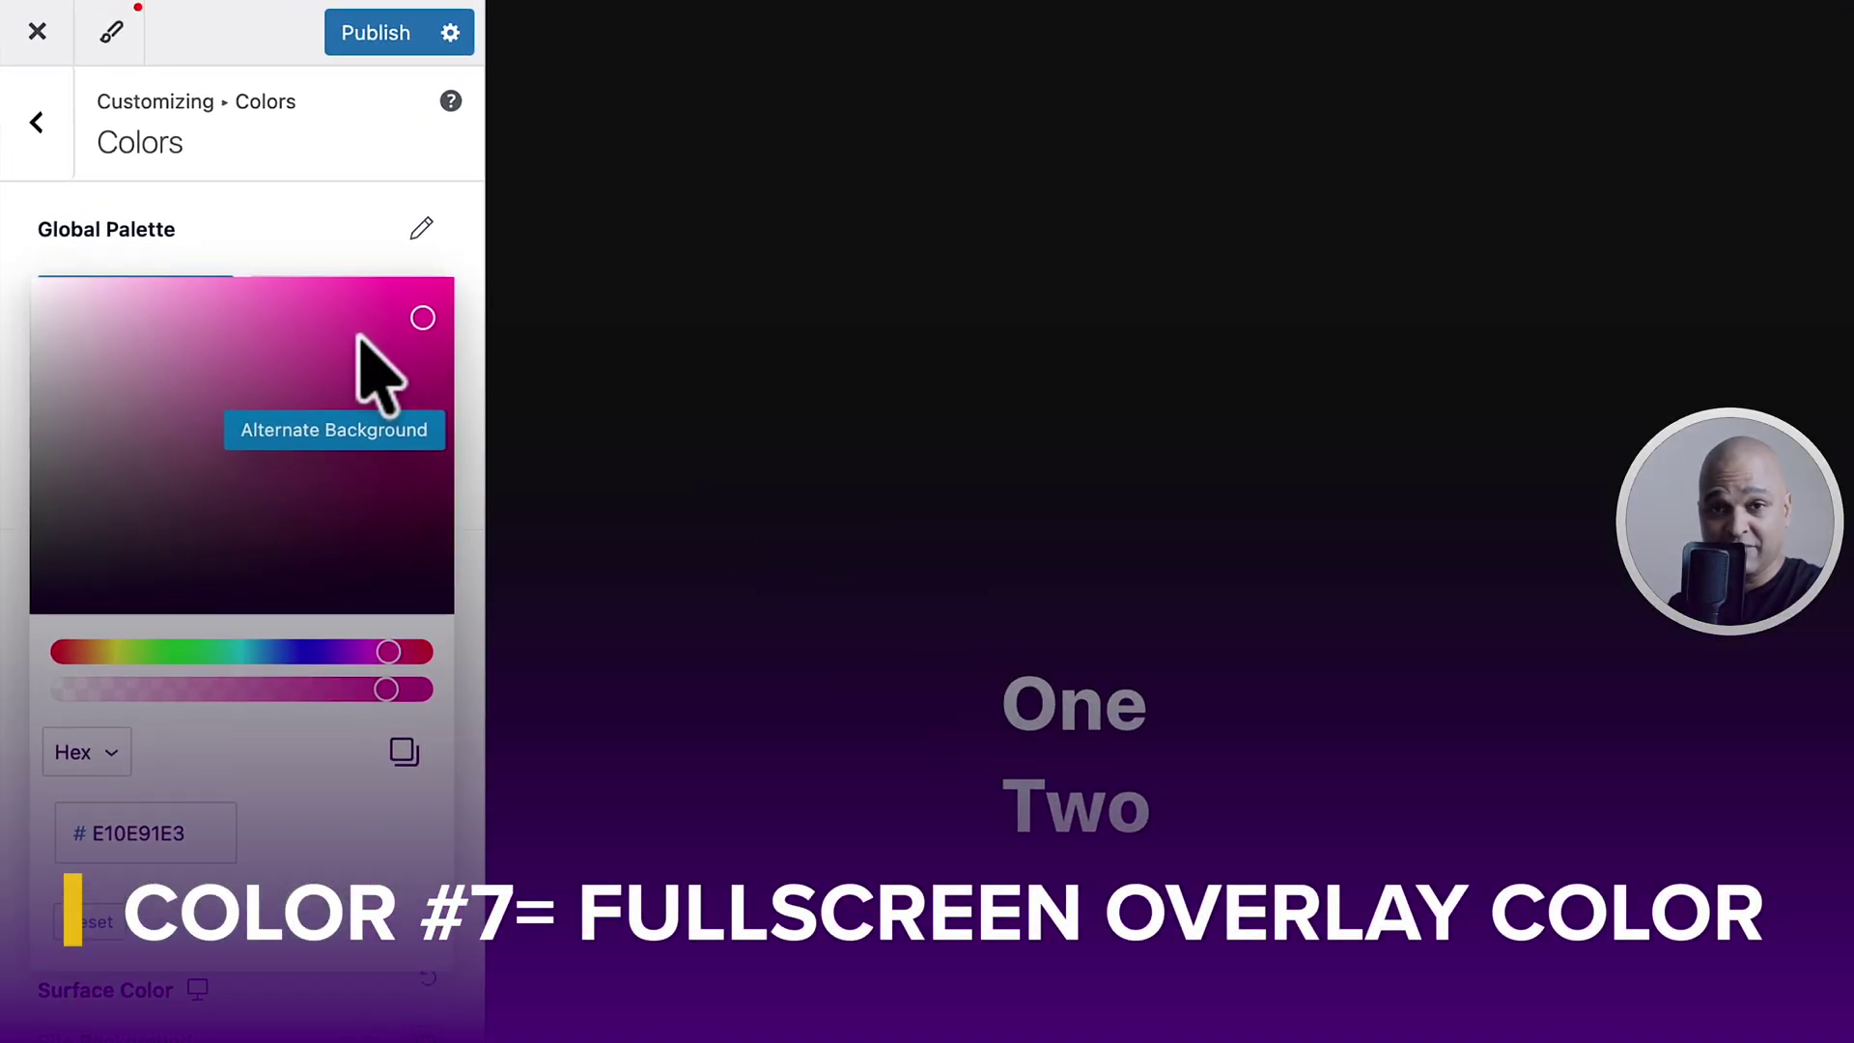
left_click(338, 231)
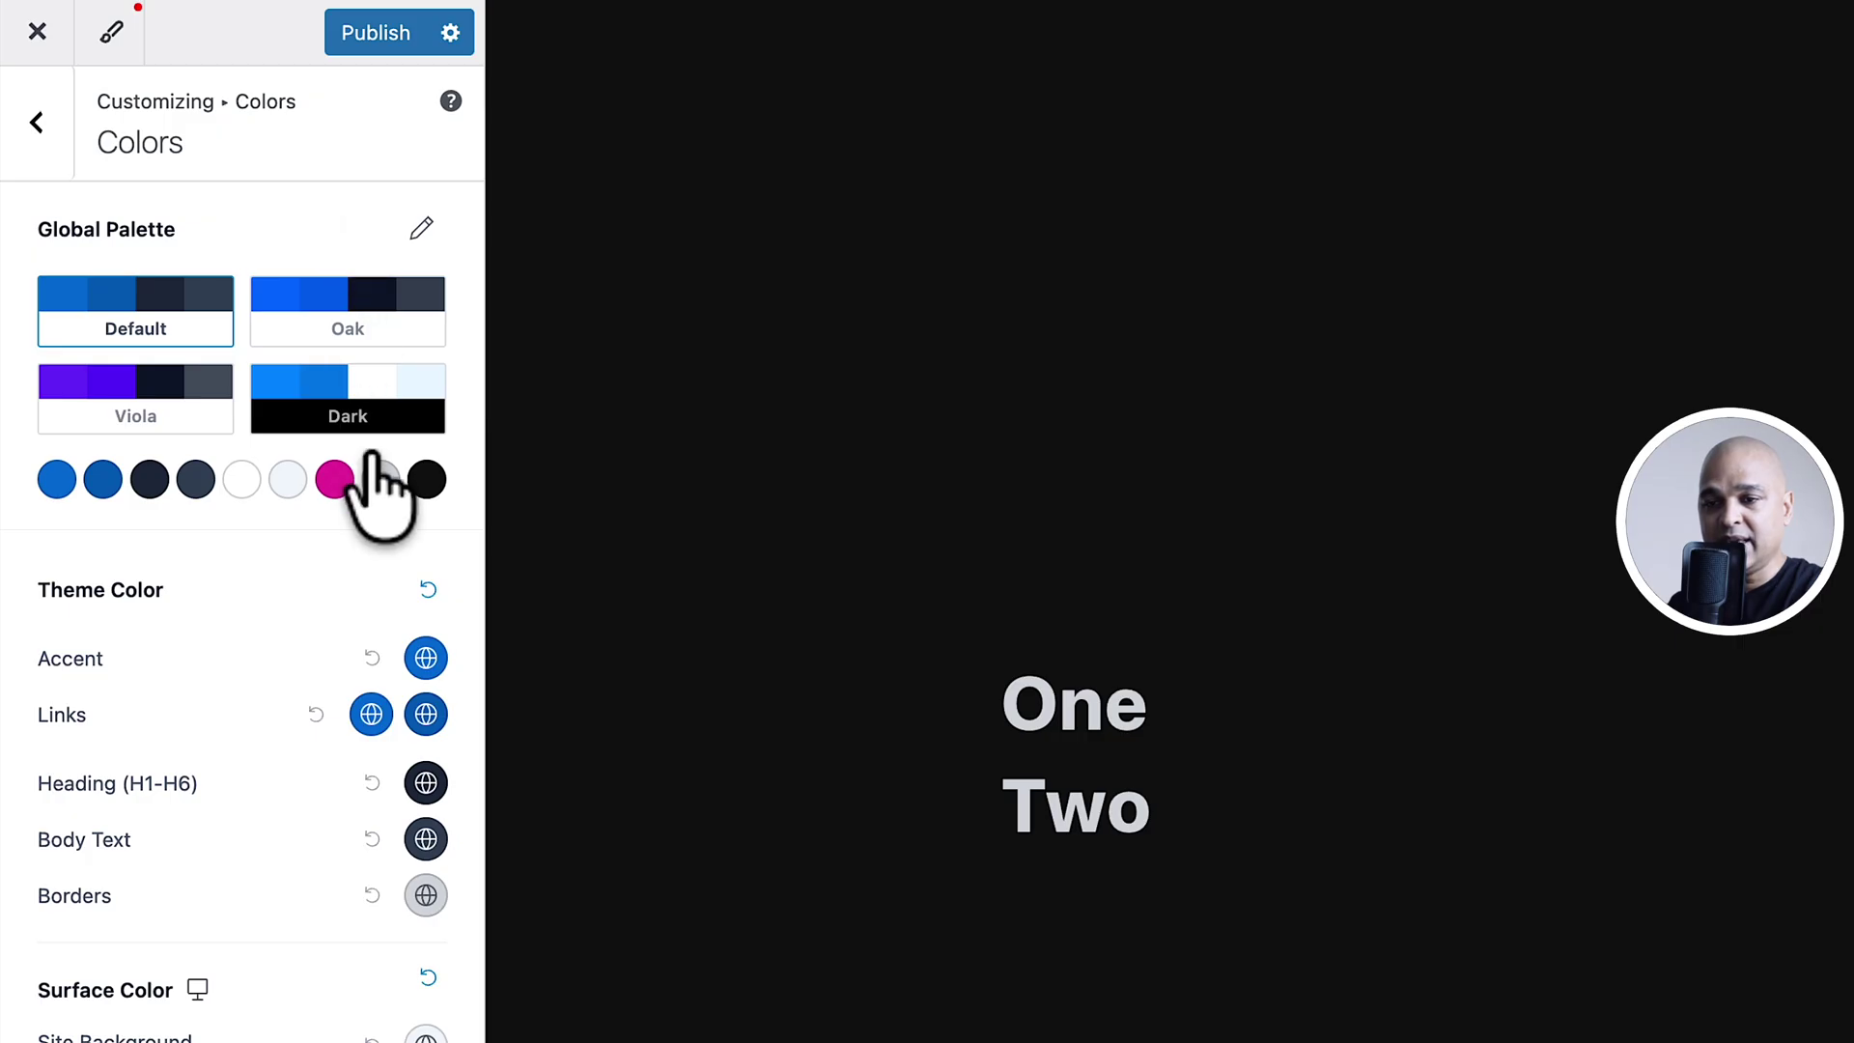
Drag palette colour 8's picker to the top-left corner, making it white #FFFFFF.
left_click(378, 479)
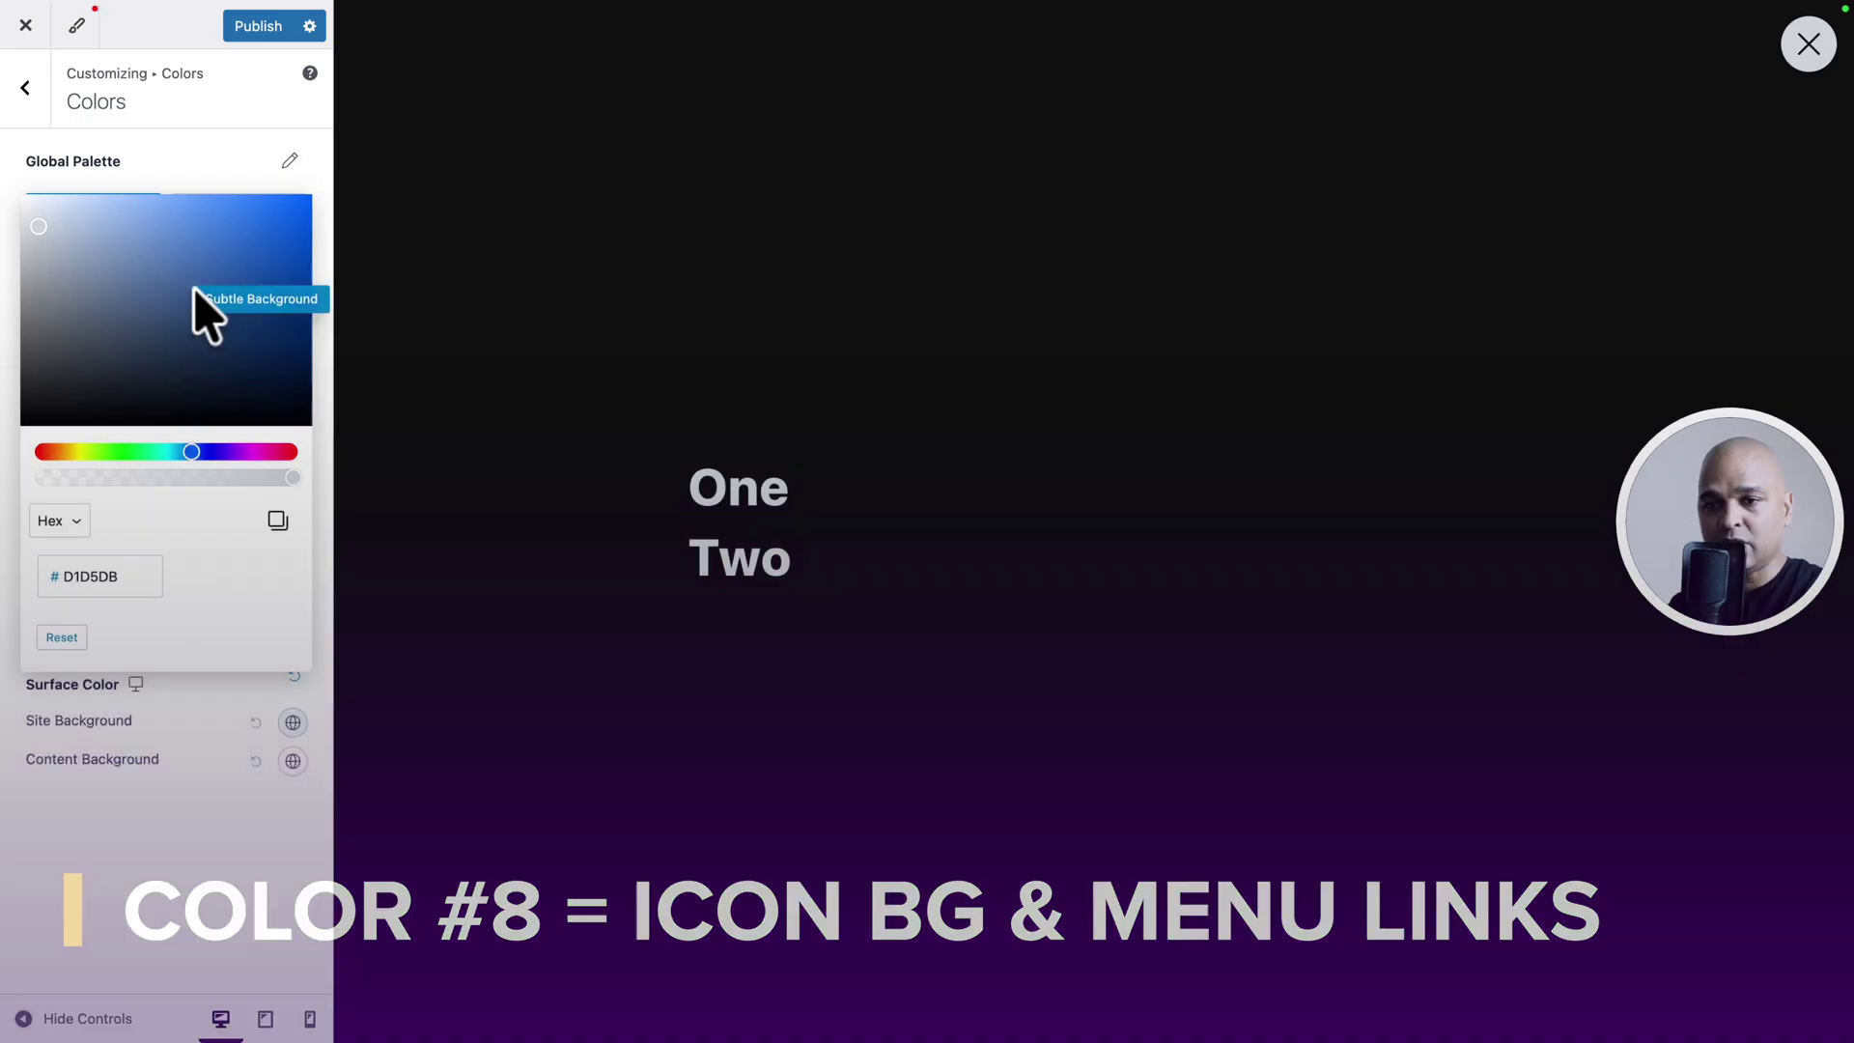
left_click_drag(36, 224, 9, 172)
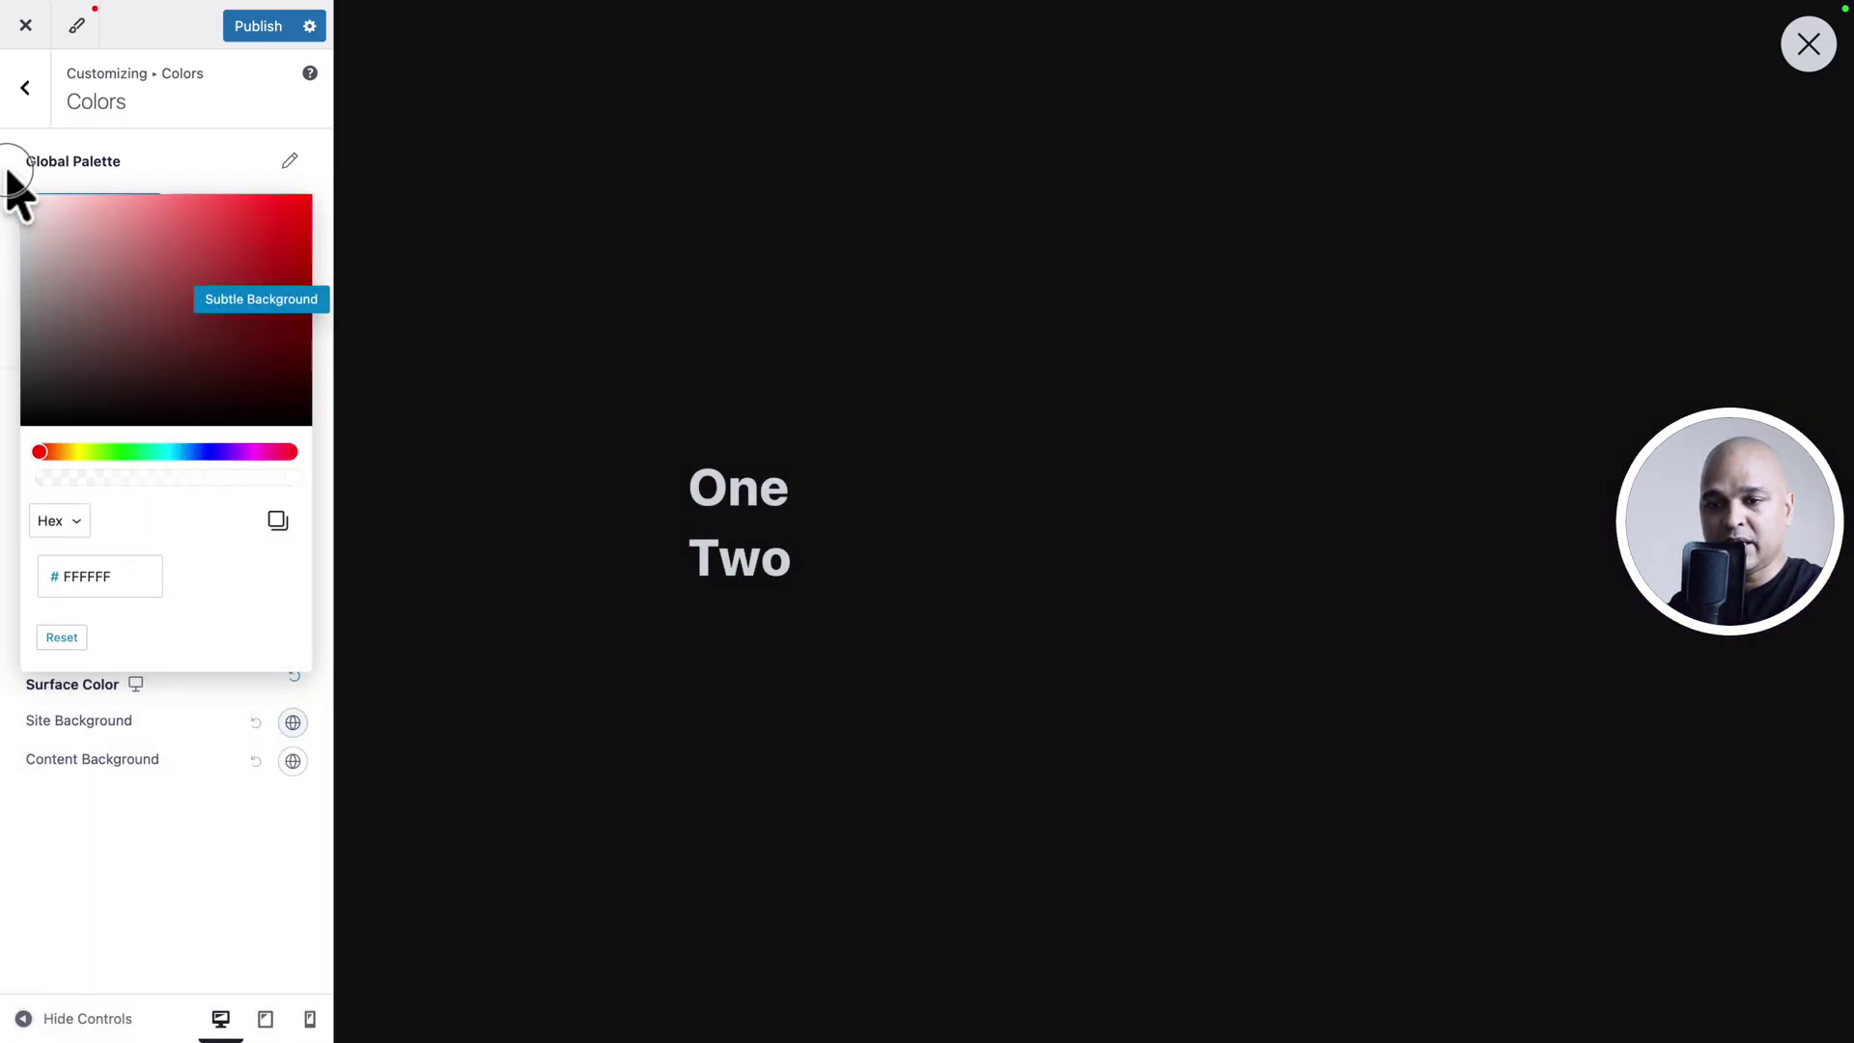
left_click(236, 161)
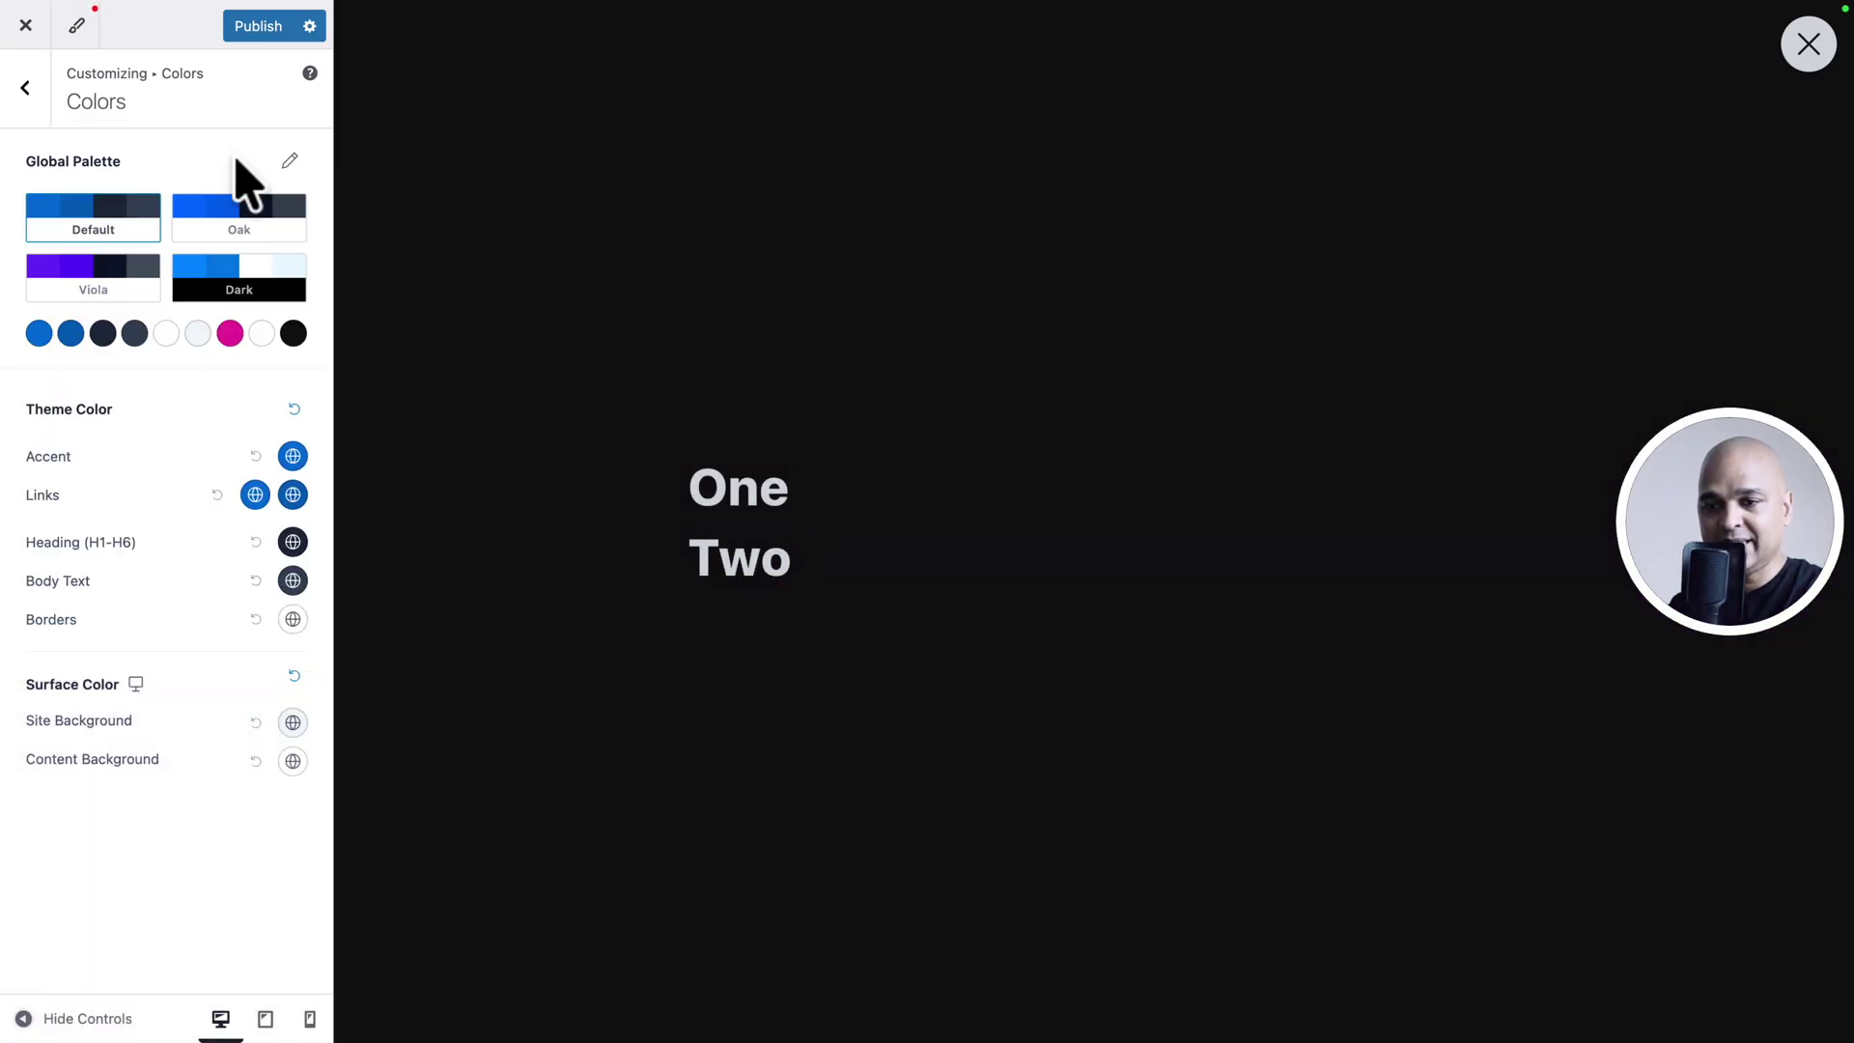
Replace palette colour 9's hex value with the dark magenta 4a032c.
left_click(293, 335)
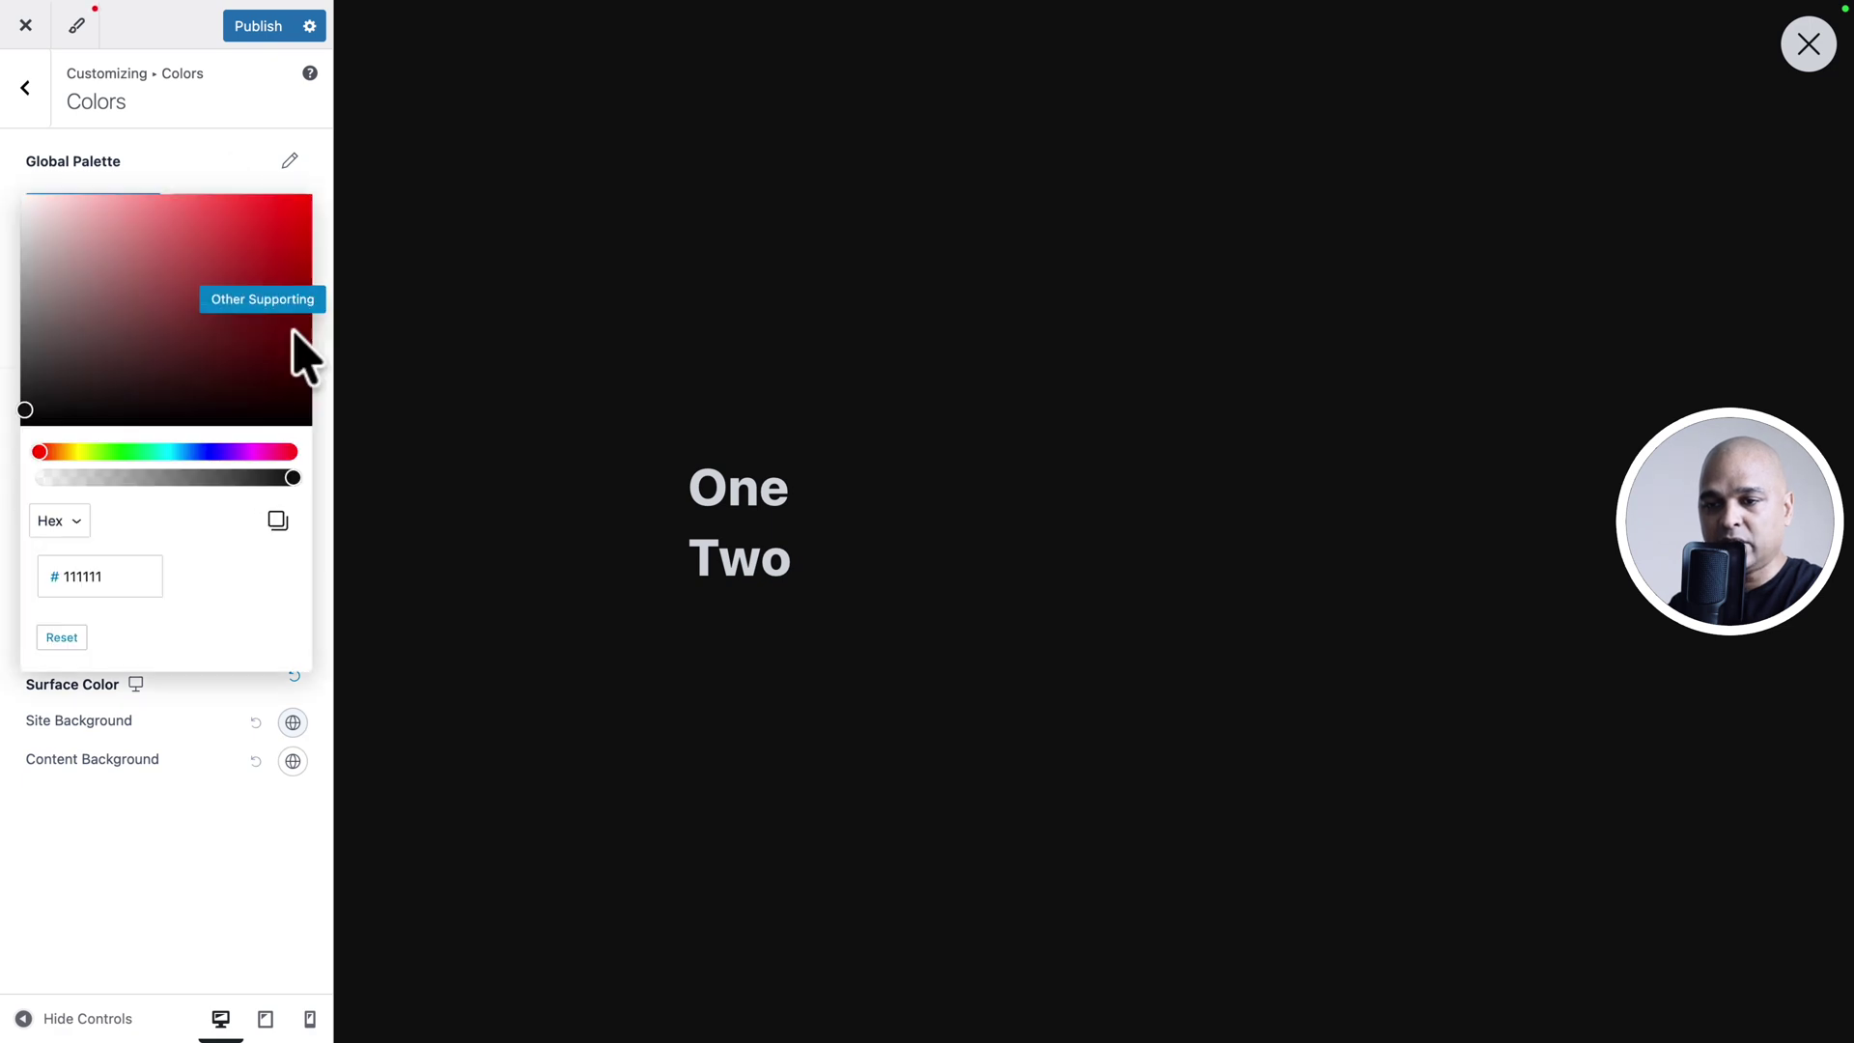
double_click(76, 577)
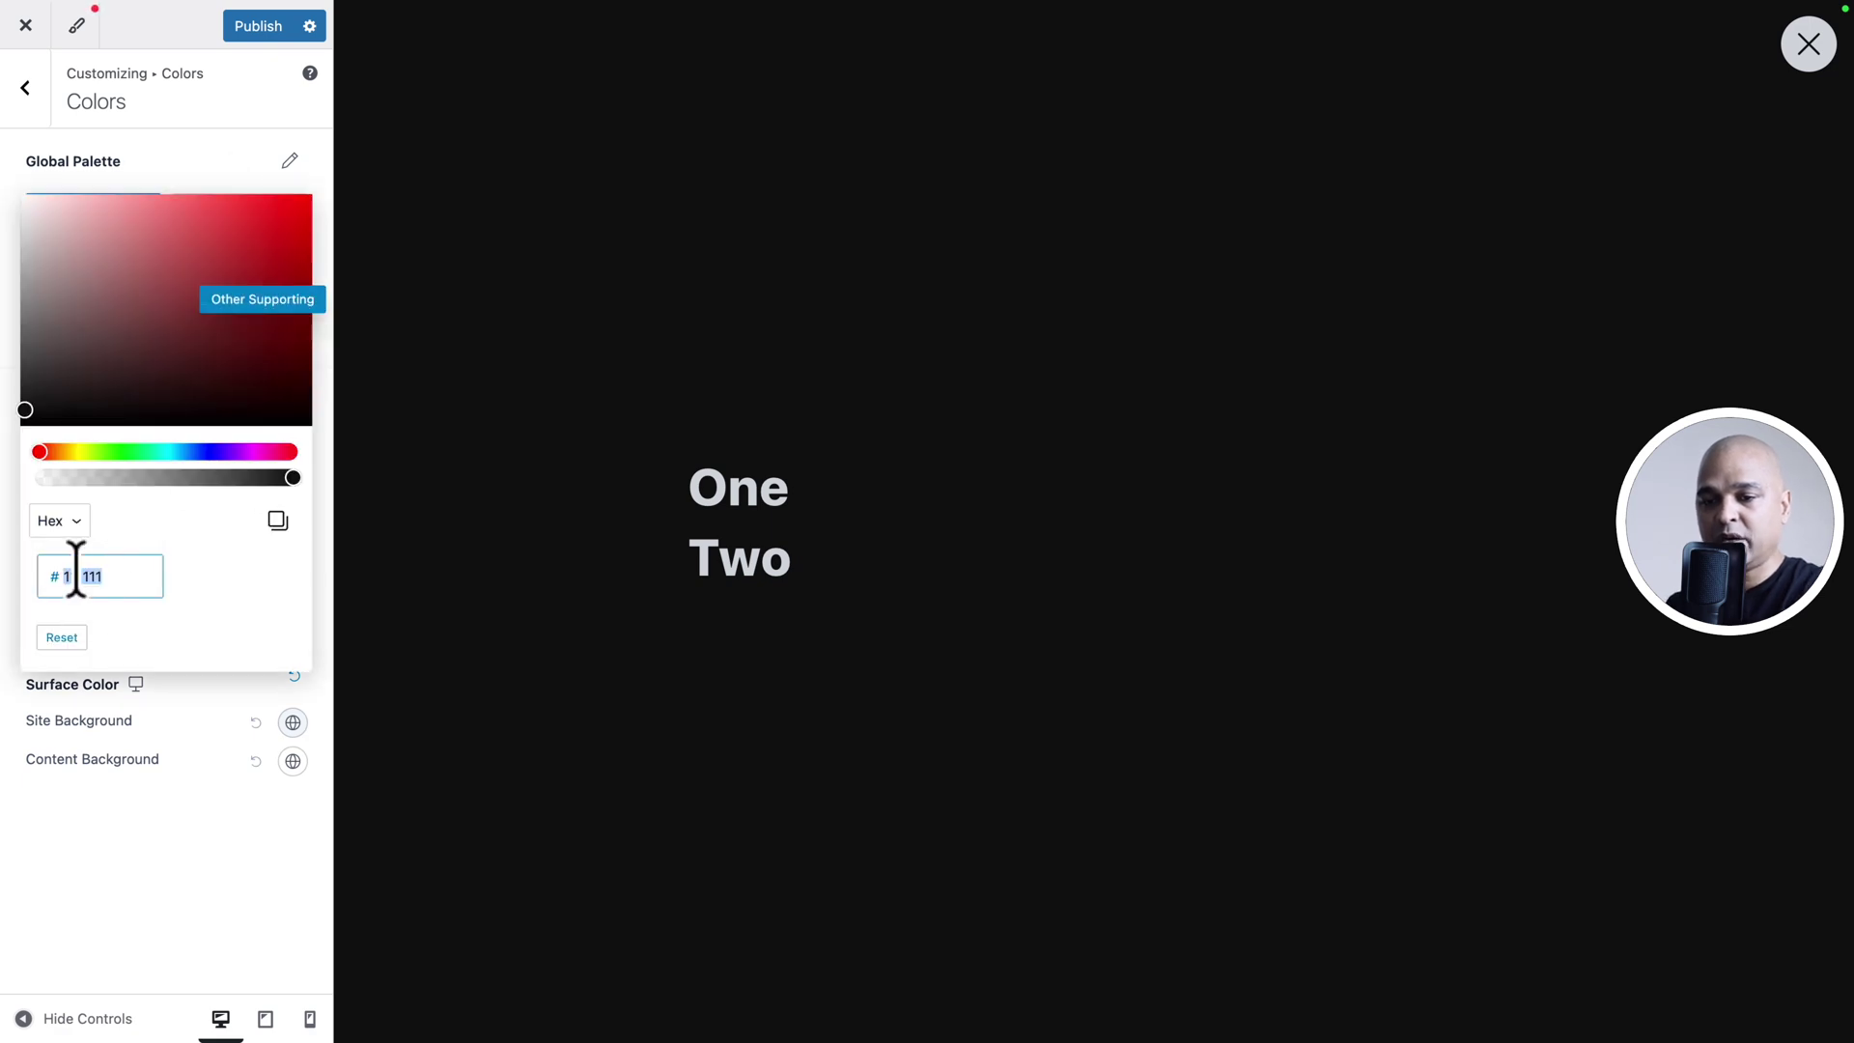
type("4a032c")
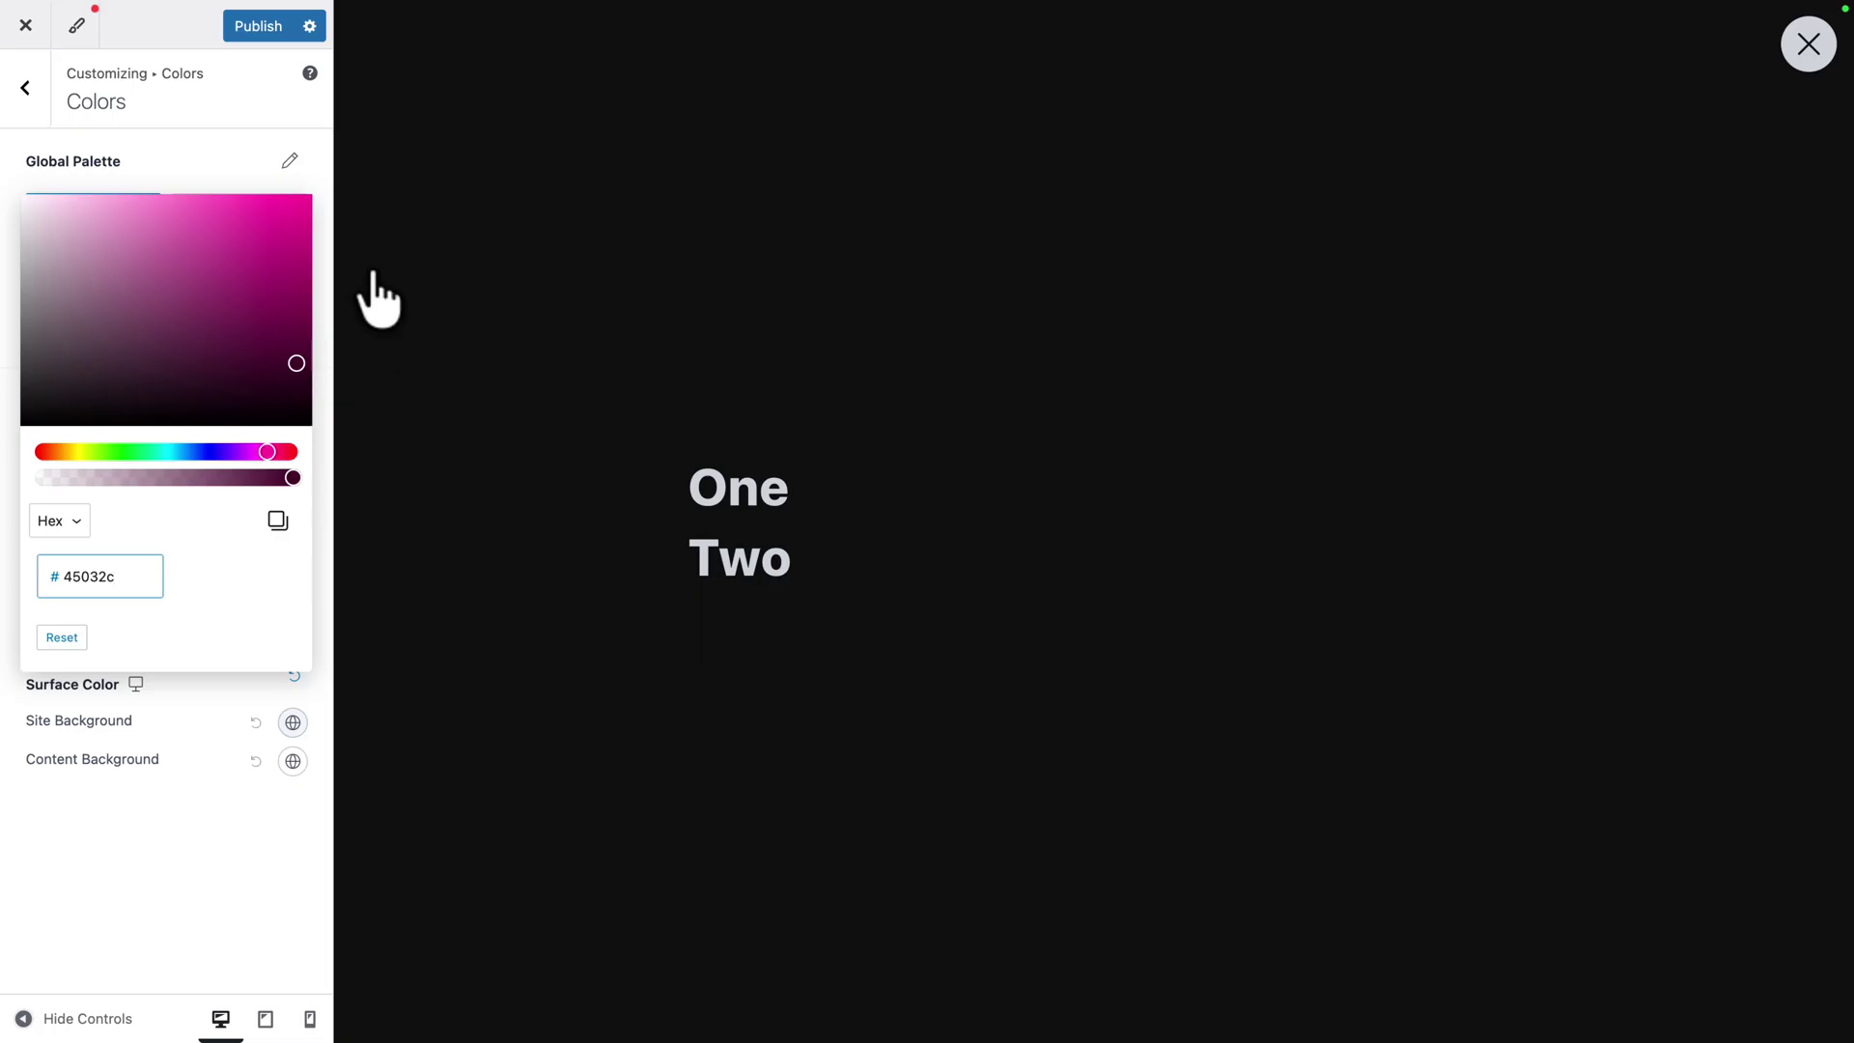
left_click(243, 37)
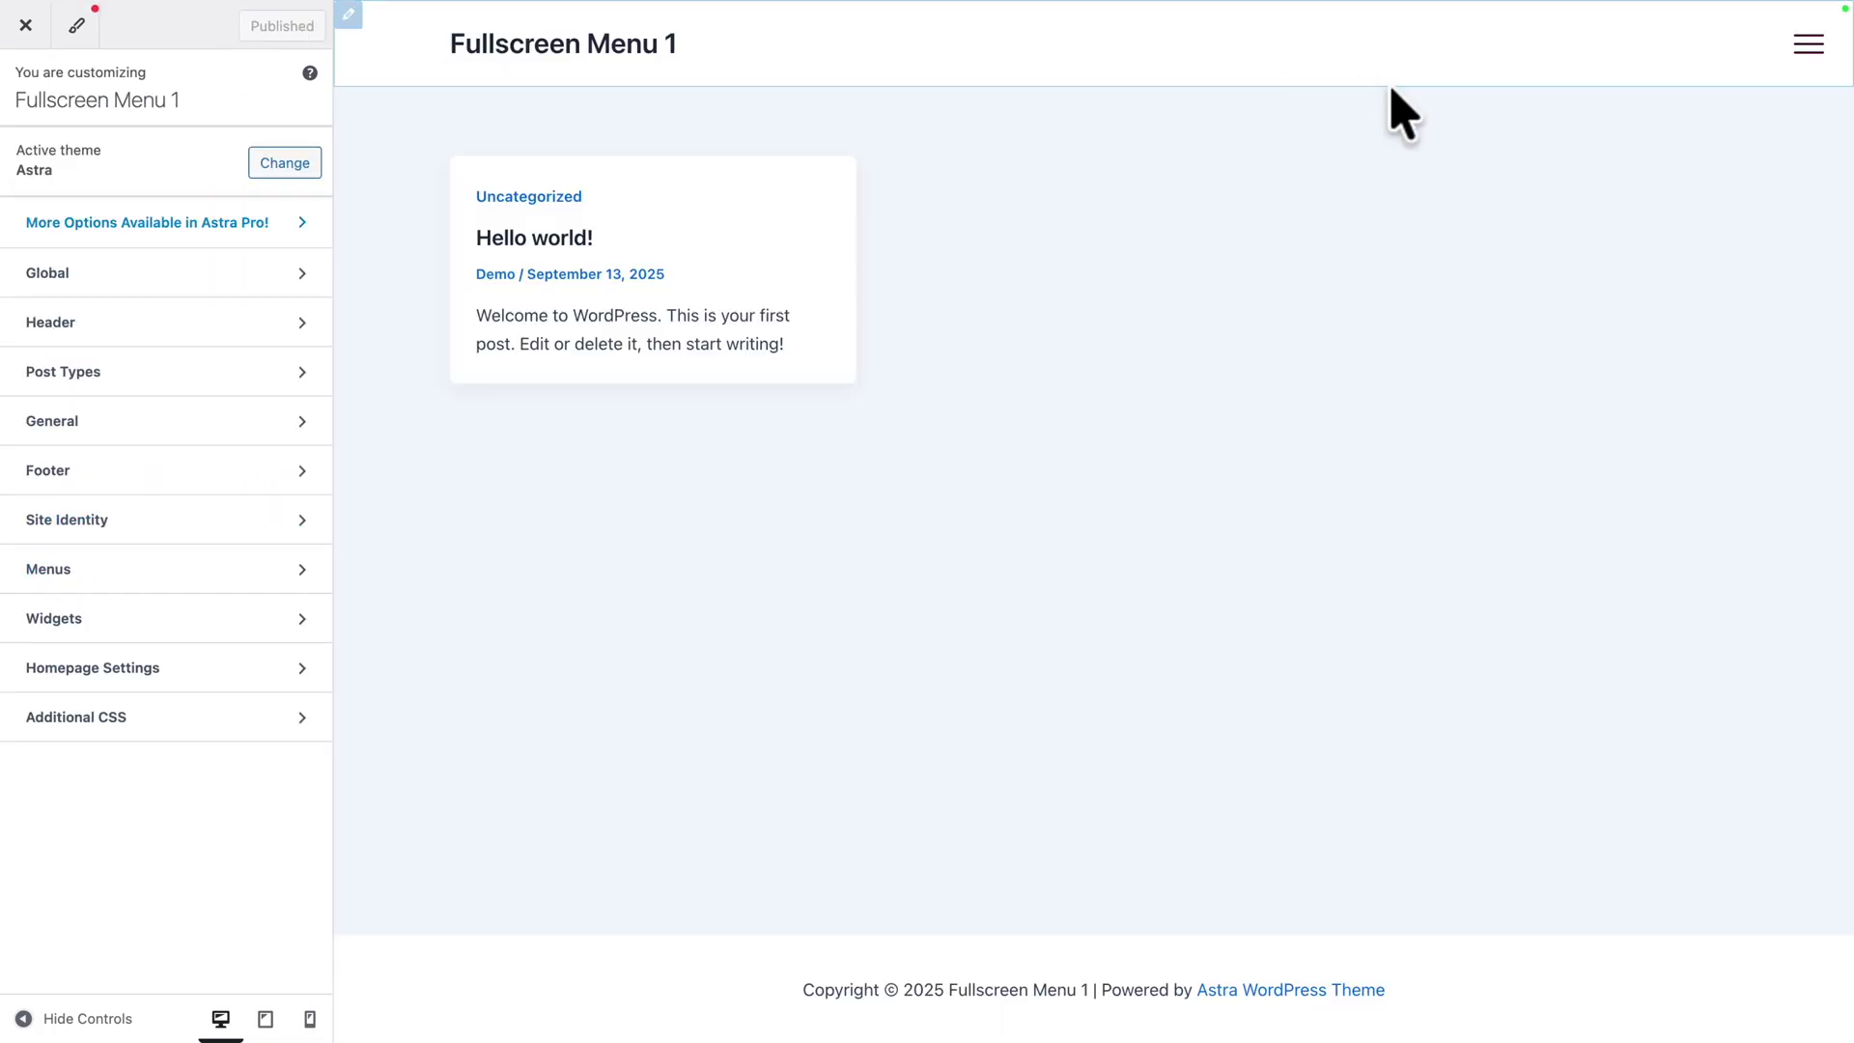
left_click(1809, 51)
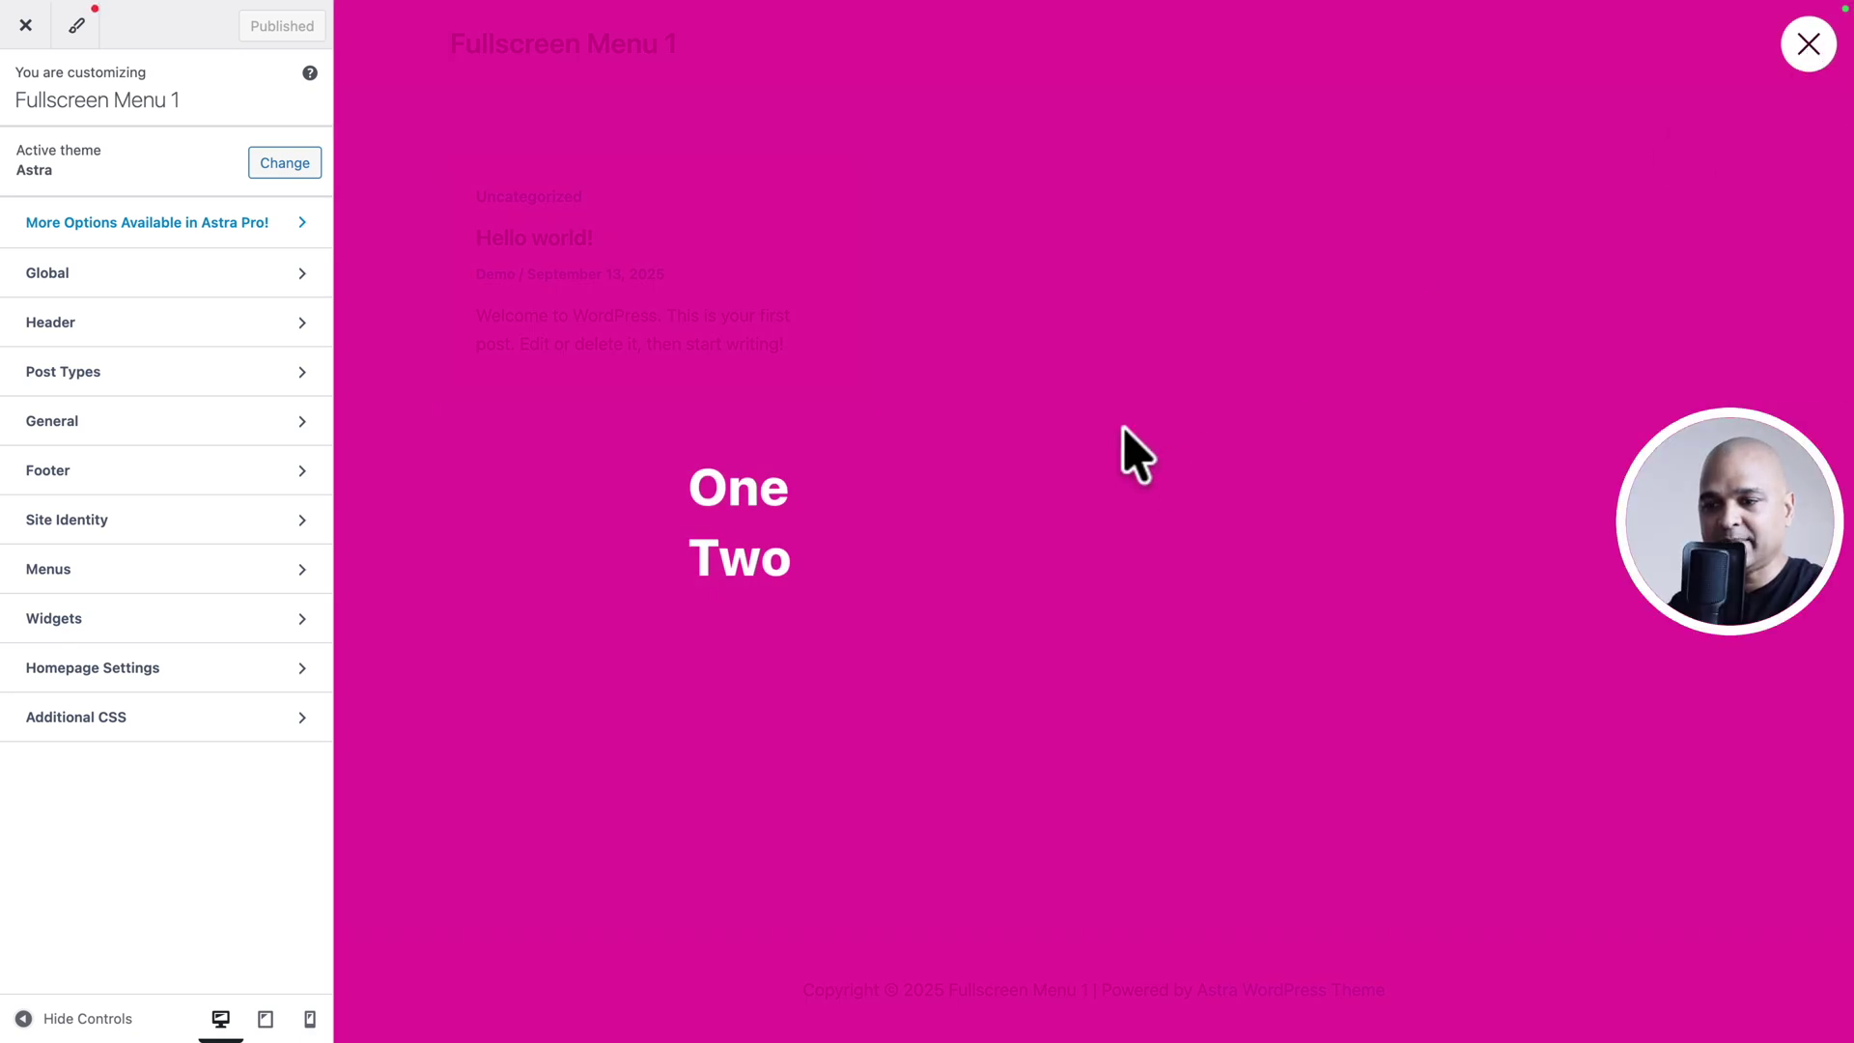
left_click(74, 274)
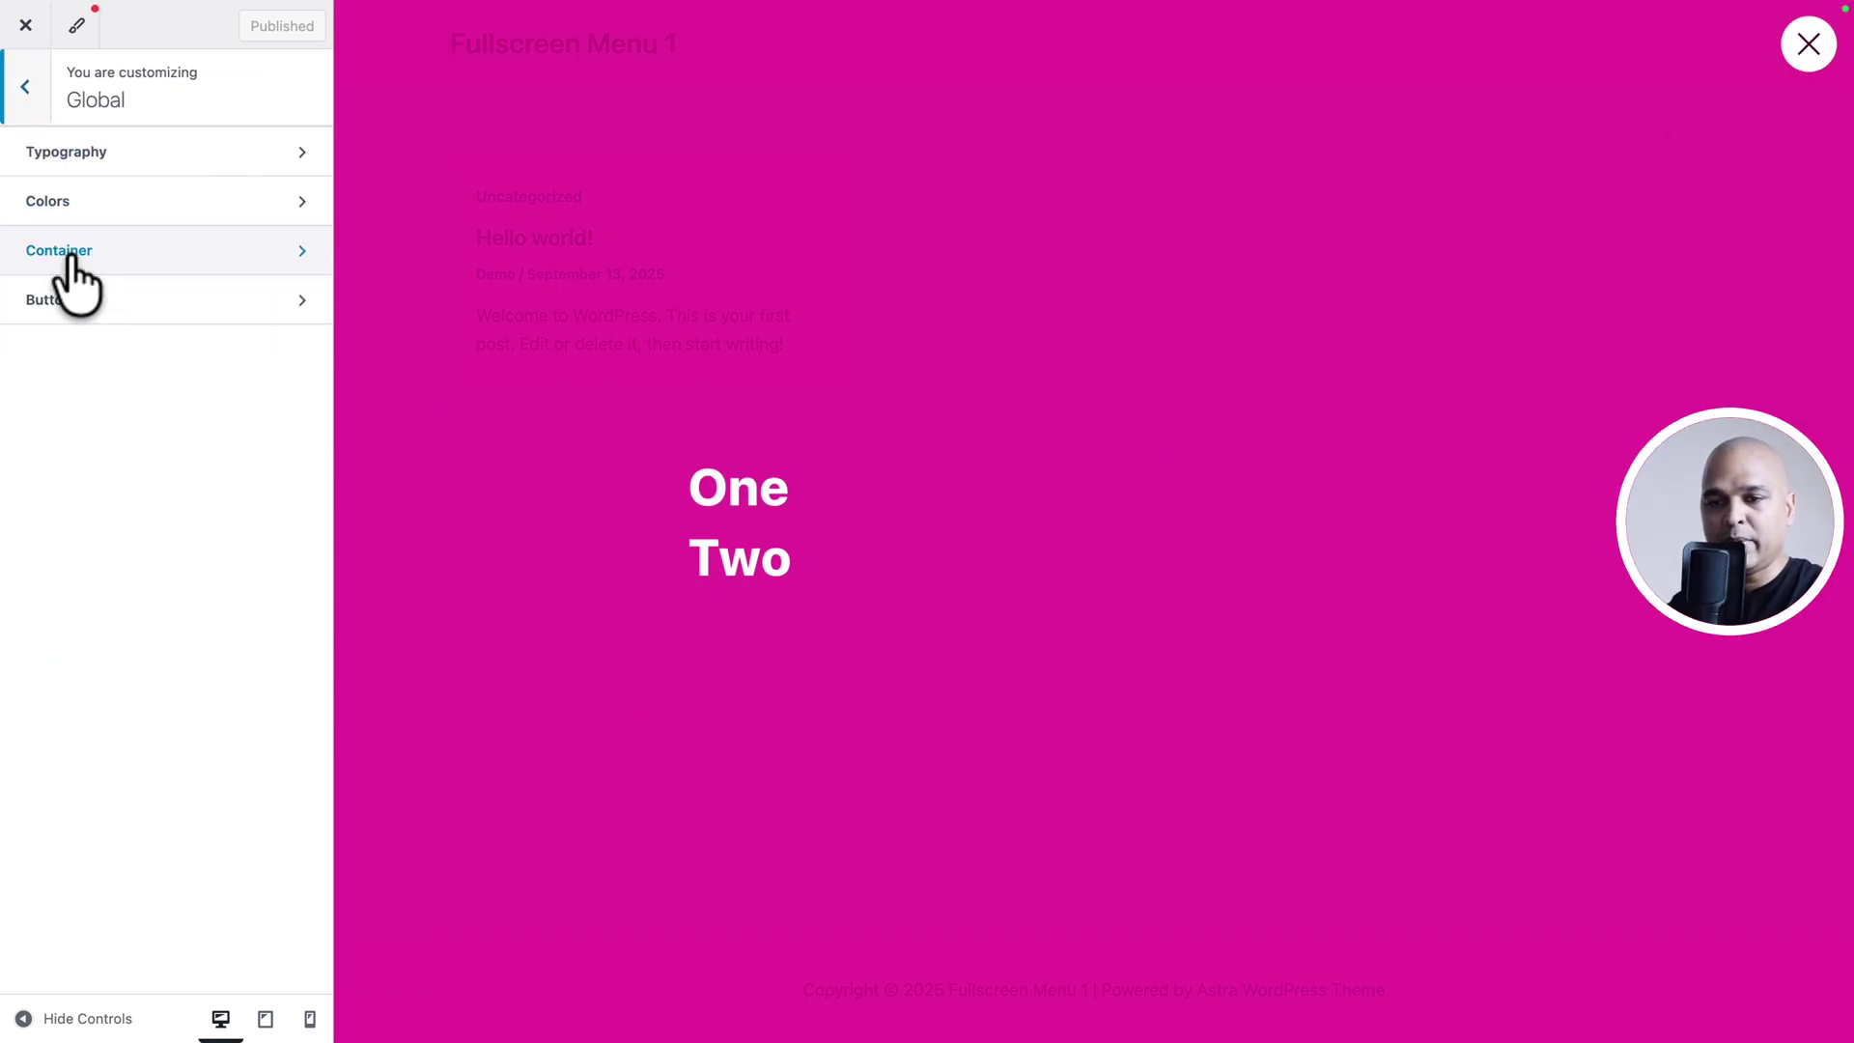
left_click(58, 202)
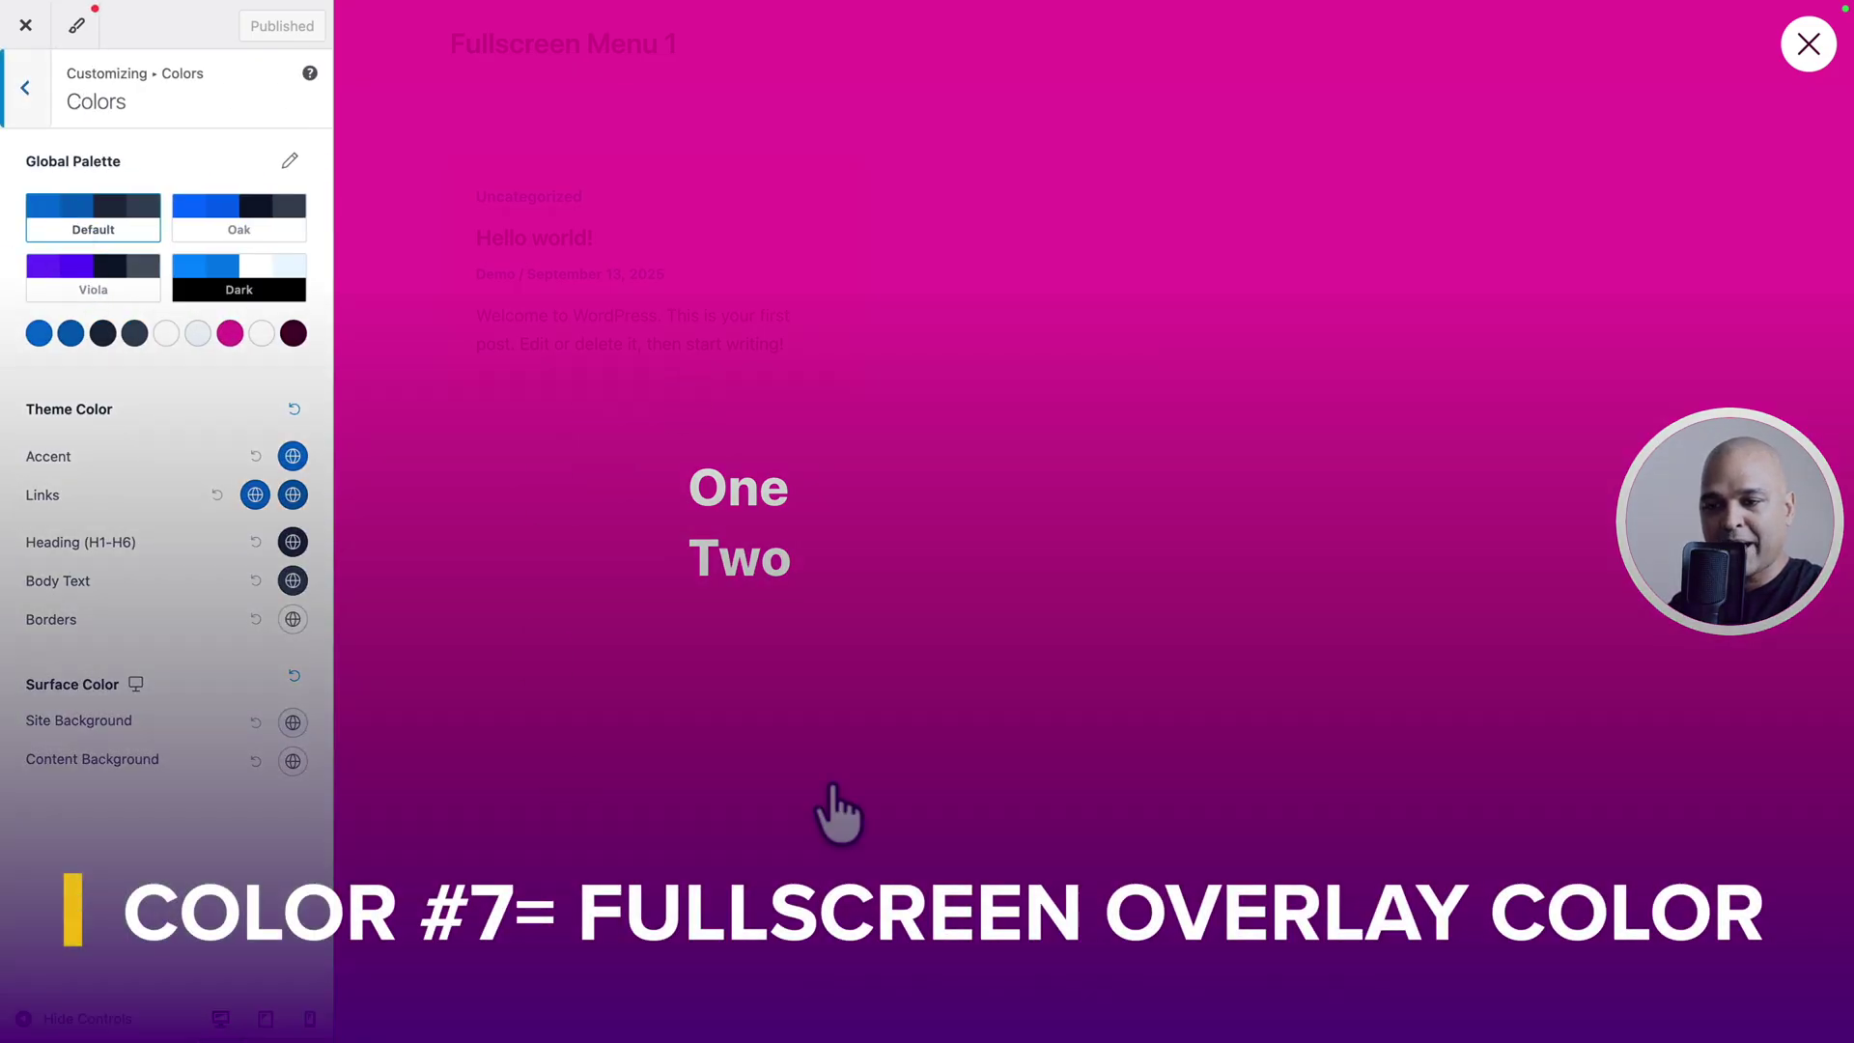
left_click(229, 333)
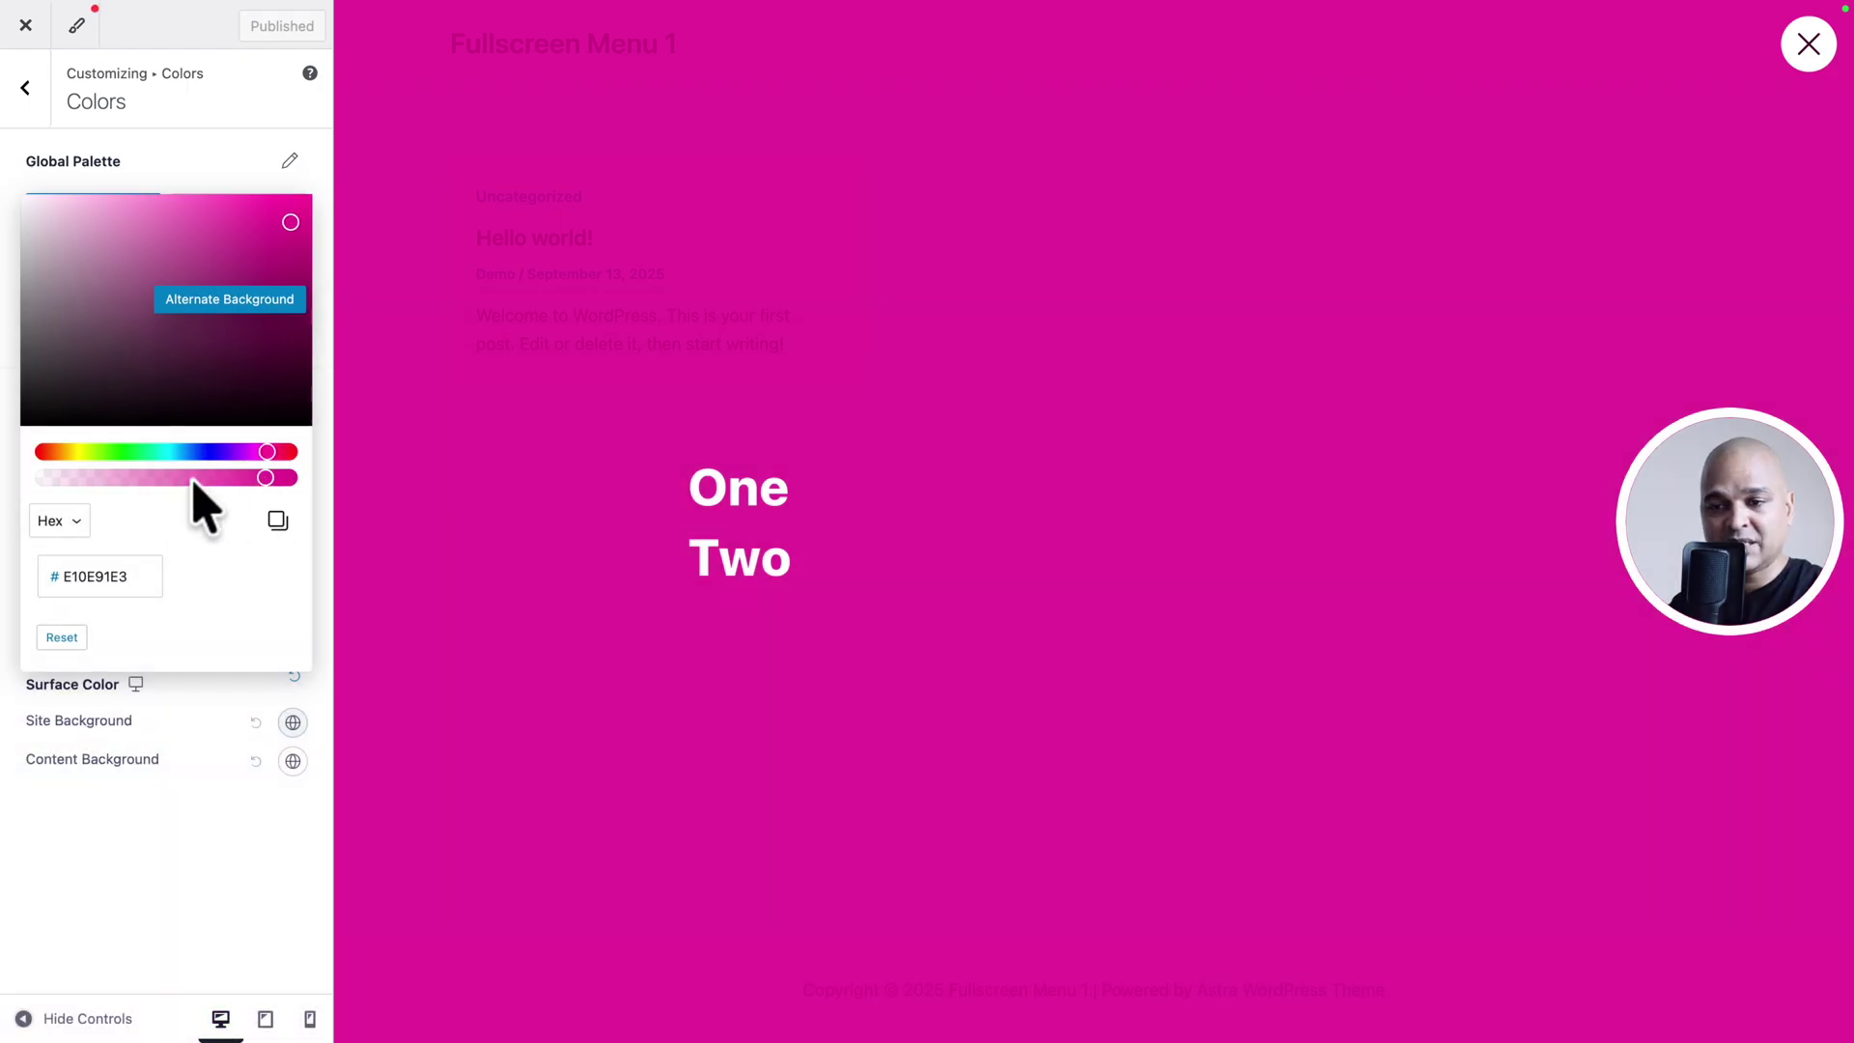
left_click(484, 491)
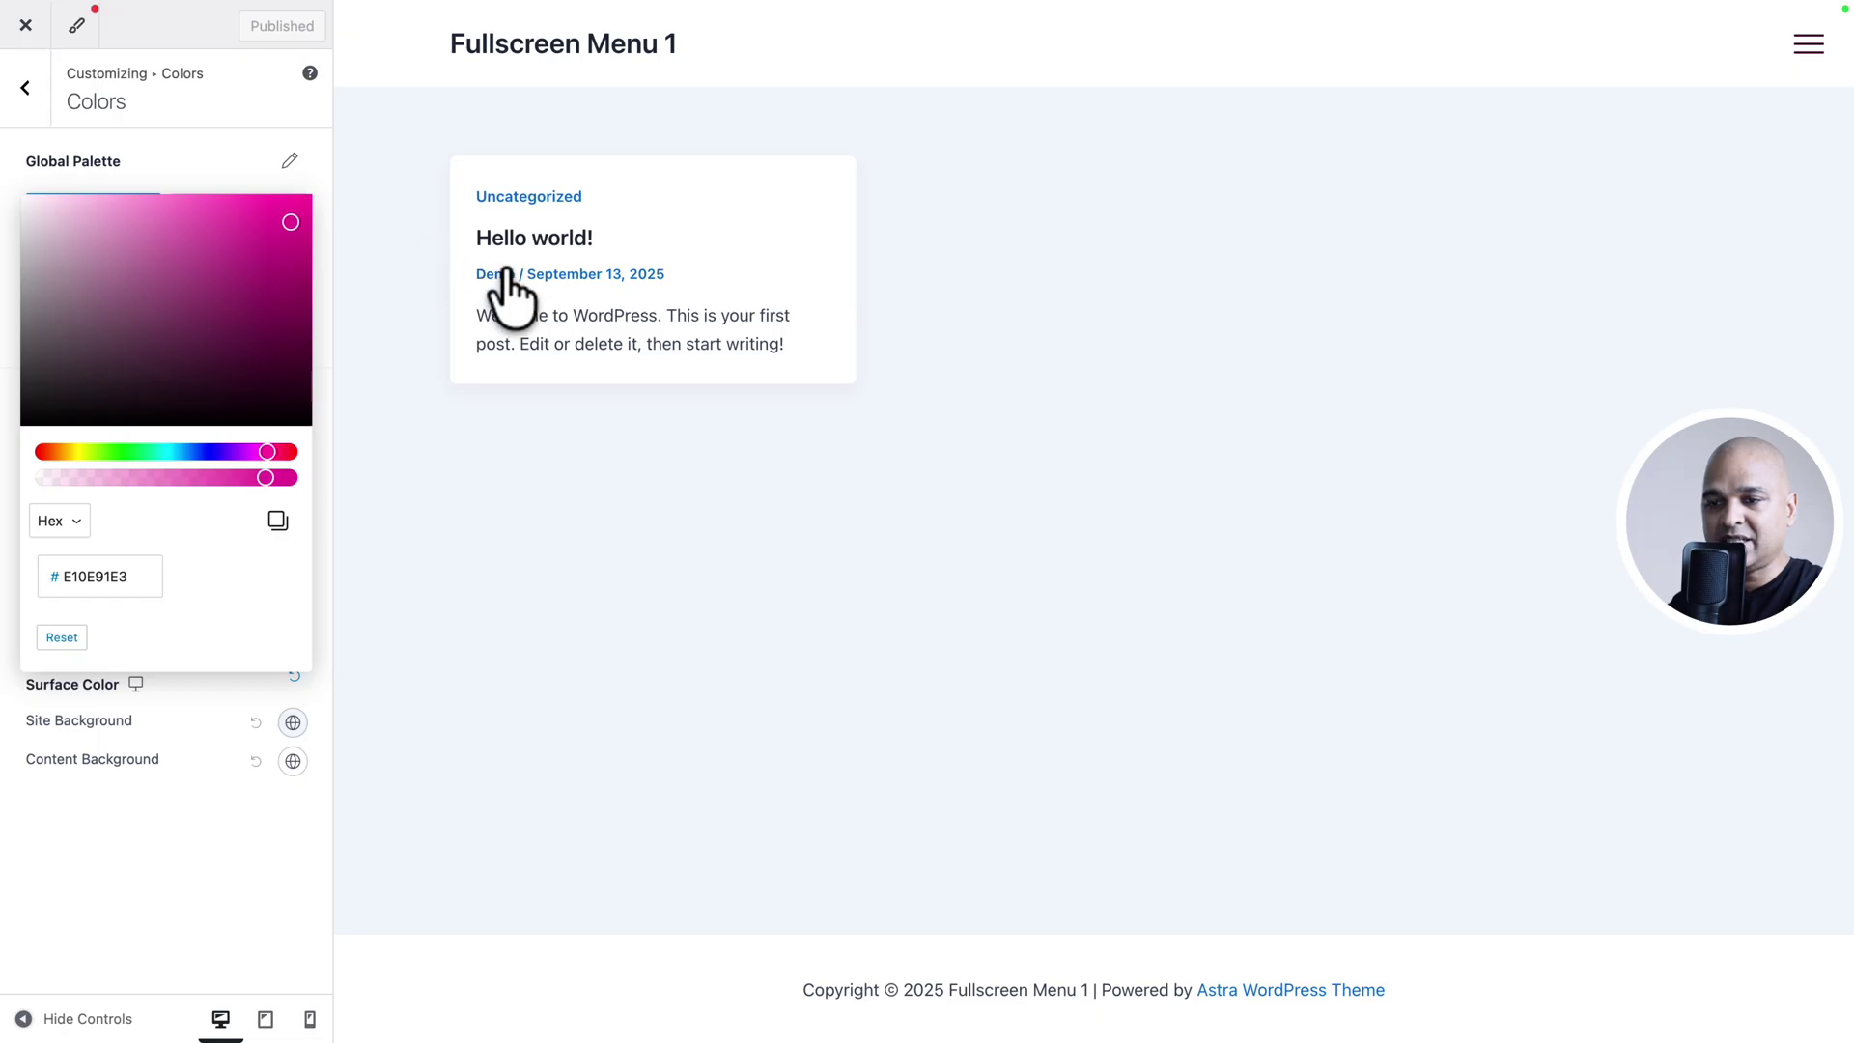
left_click(1808, 46)
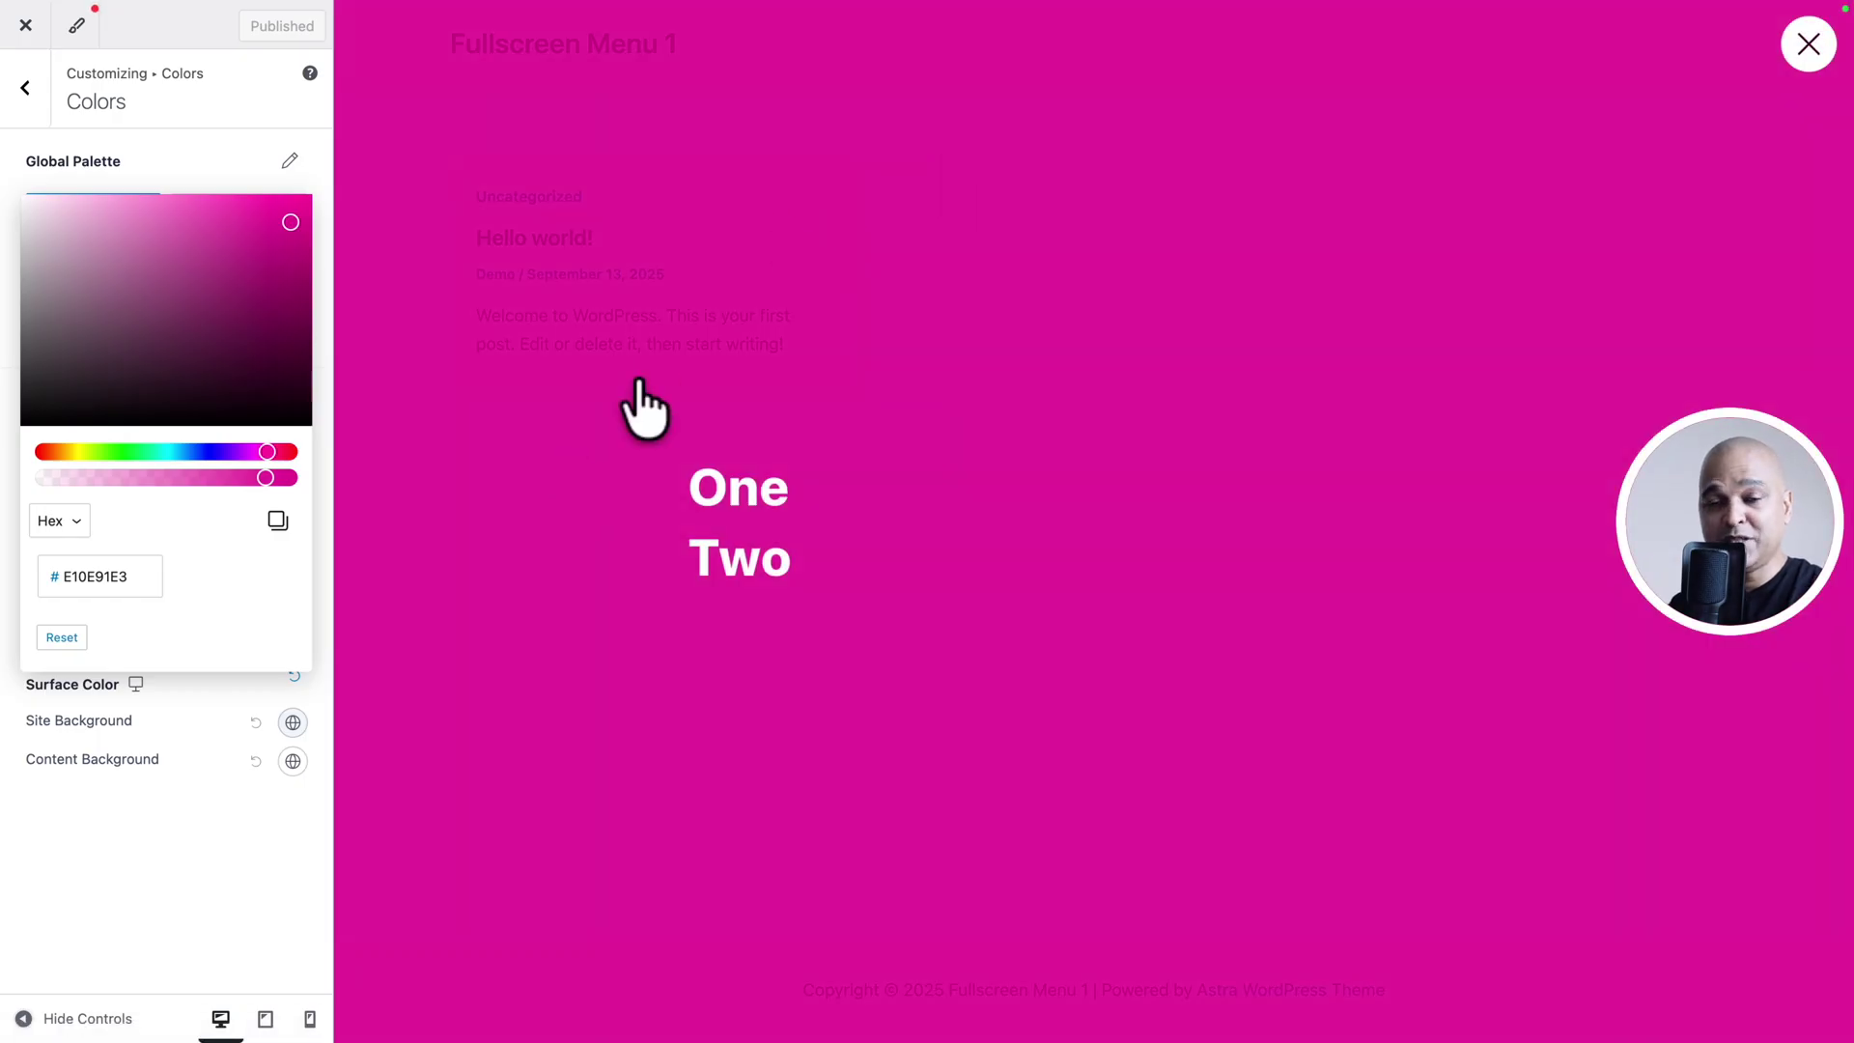
left_click(232, 179)
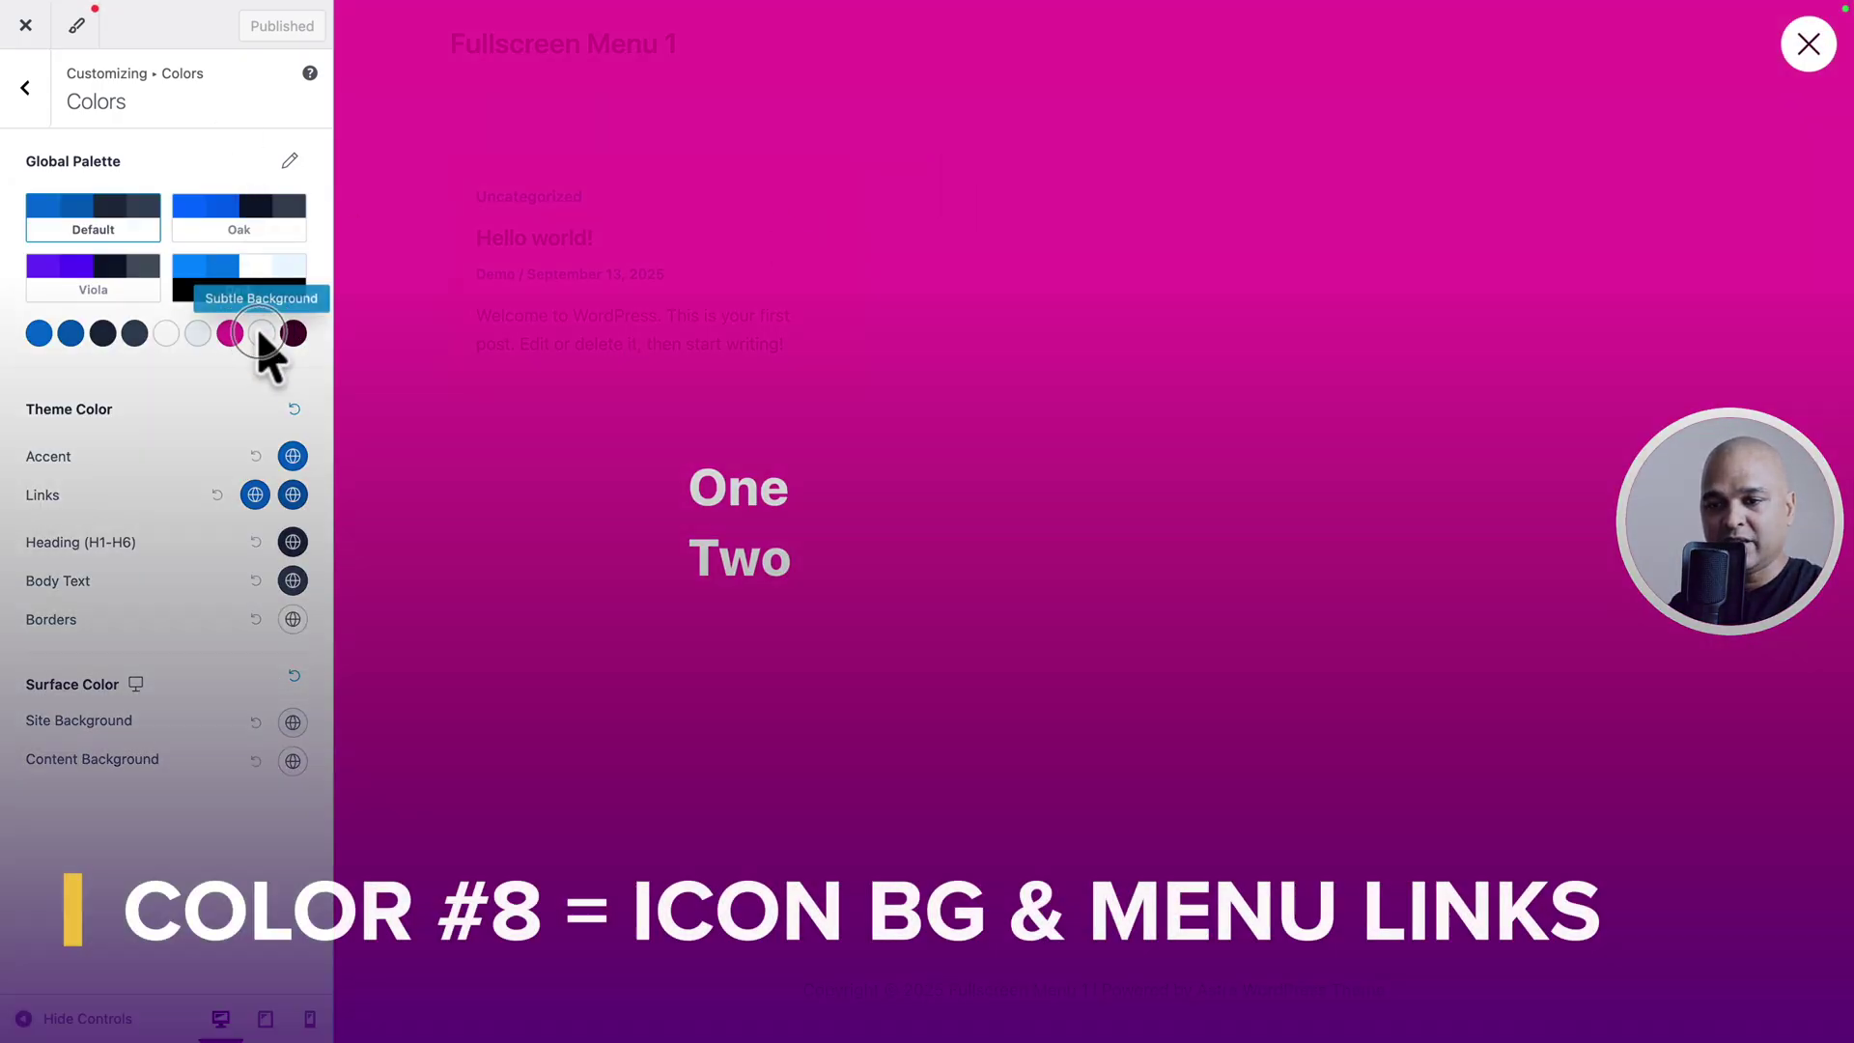
left_click(259, 333)
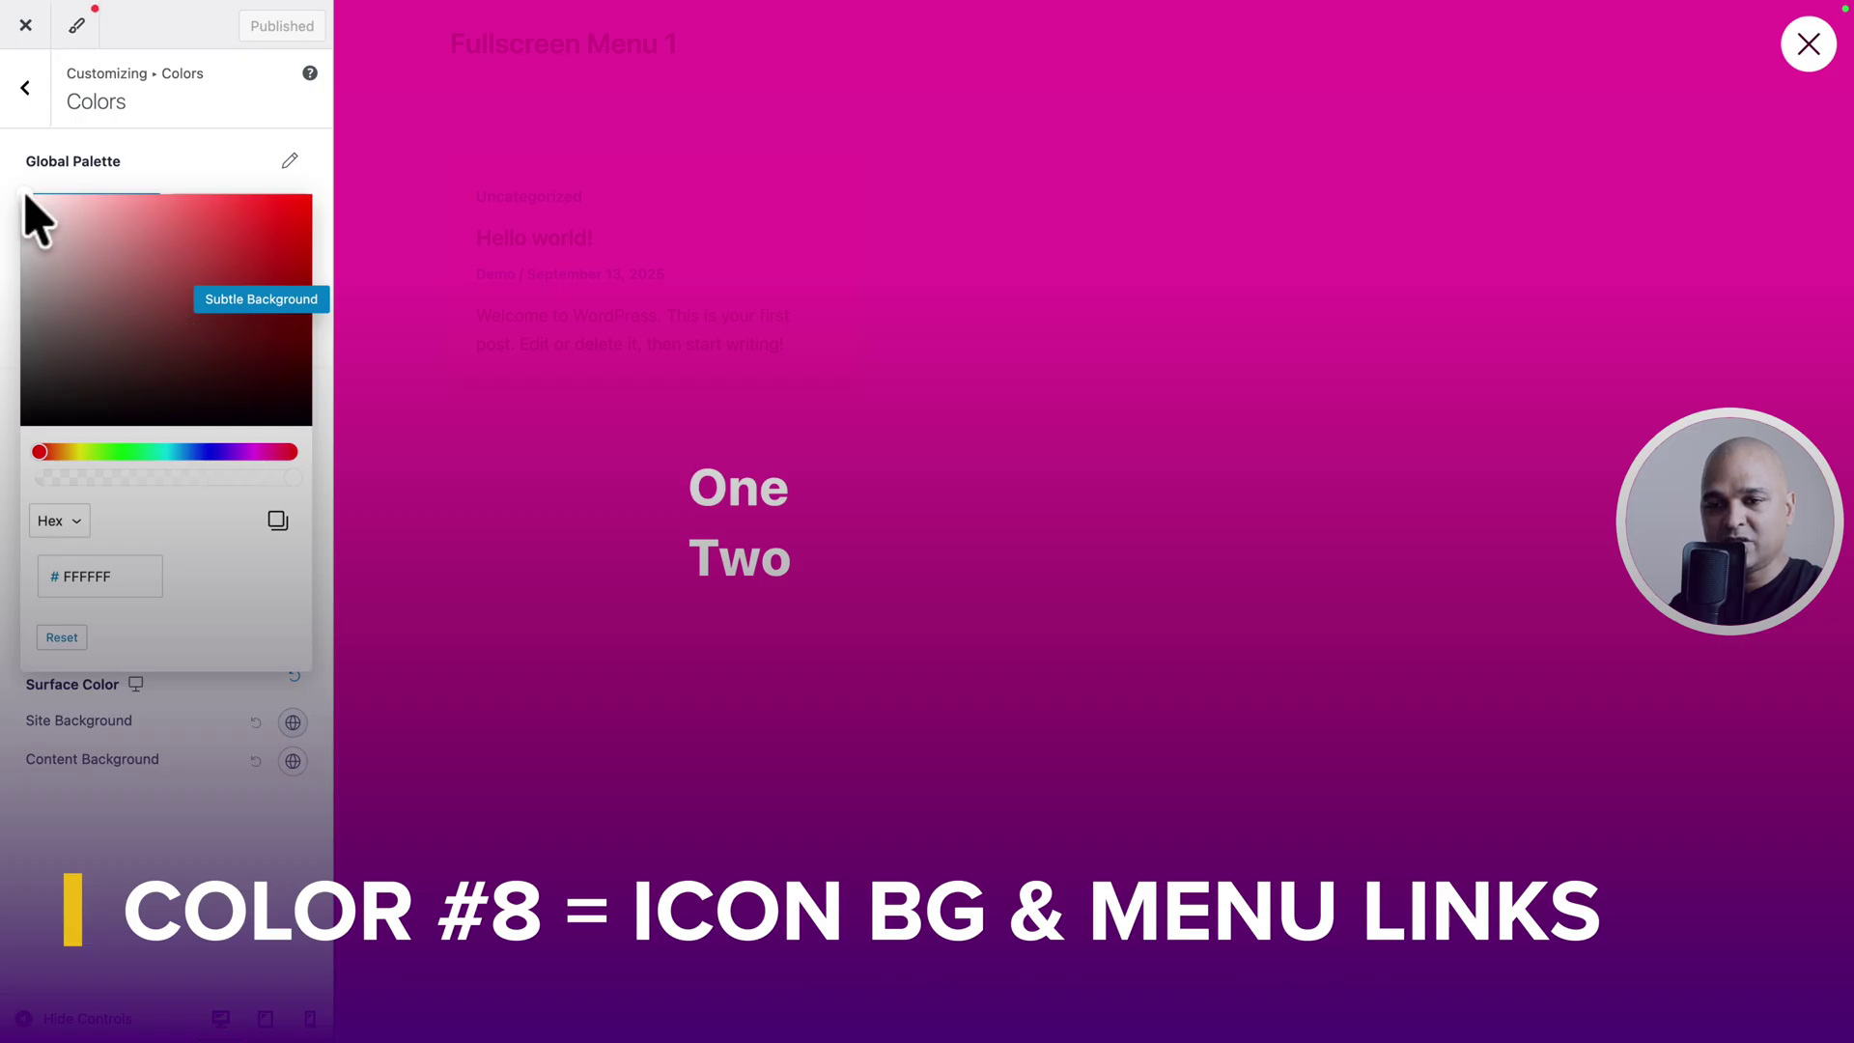
left_click(143, 160)
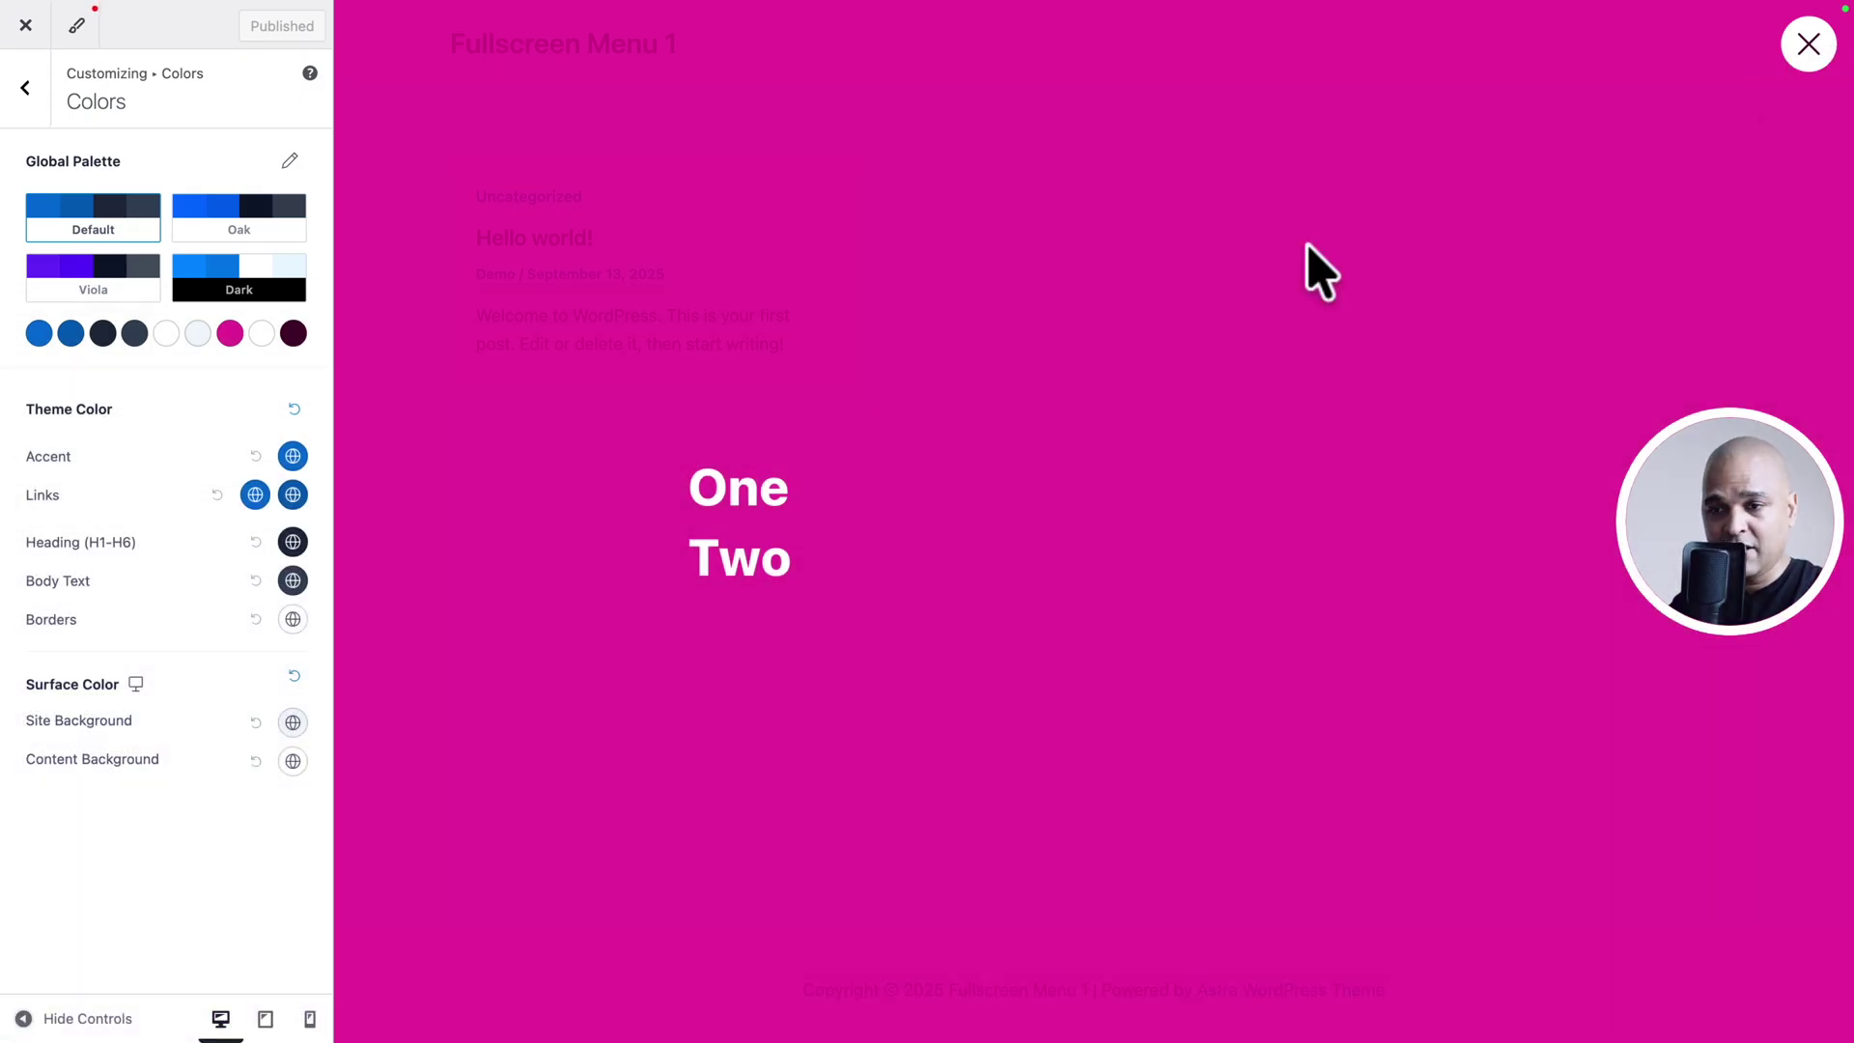
left_click(293, 334)
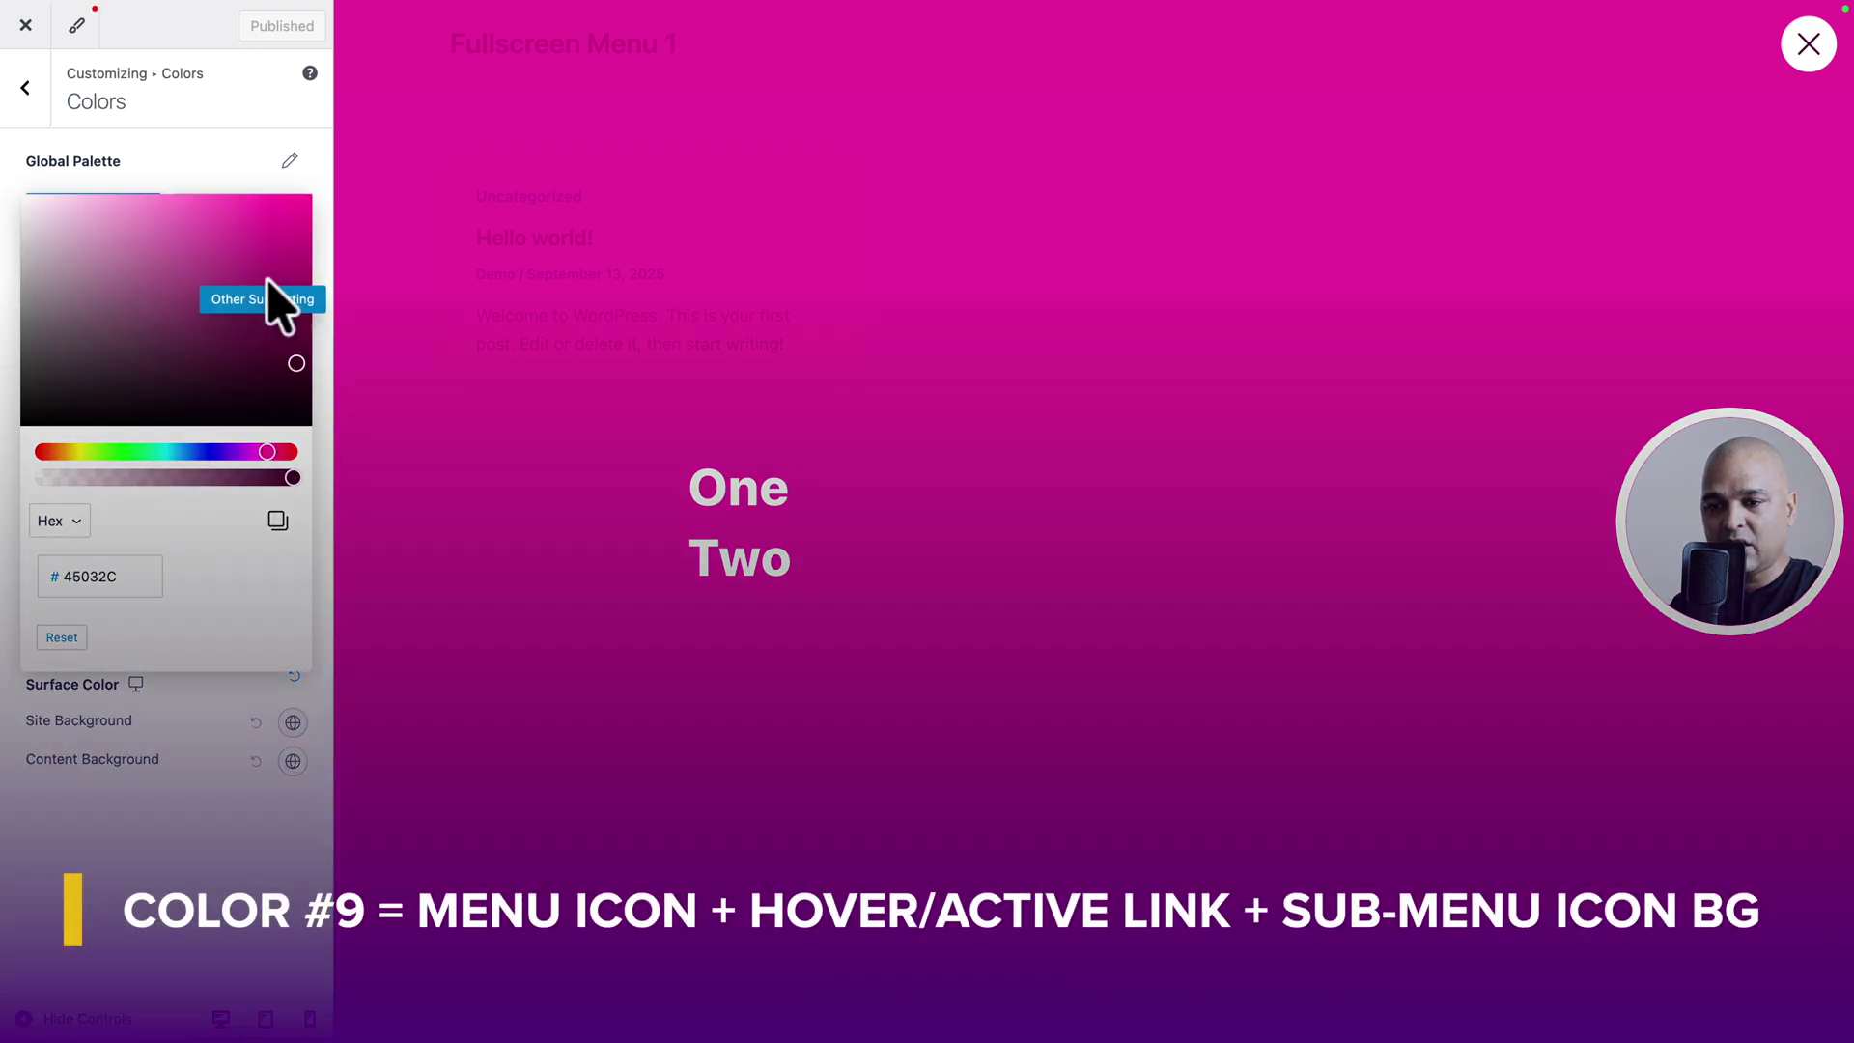
left_click(484, 158)
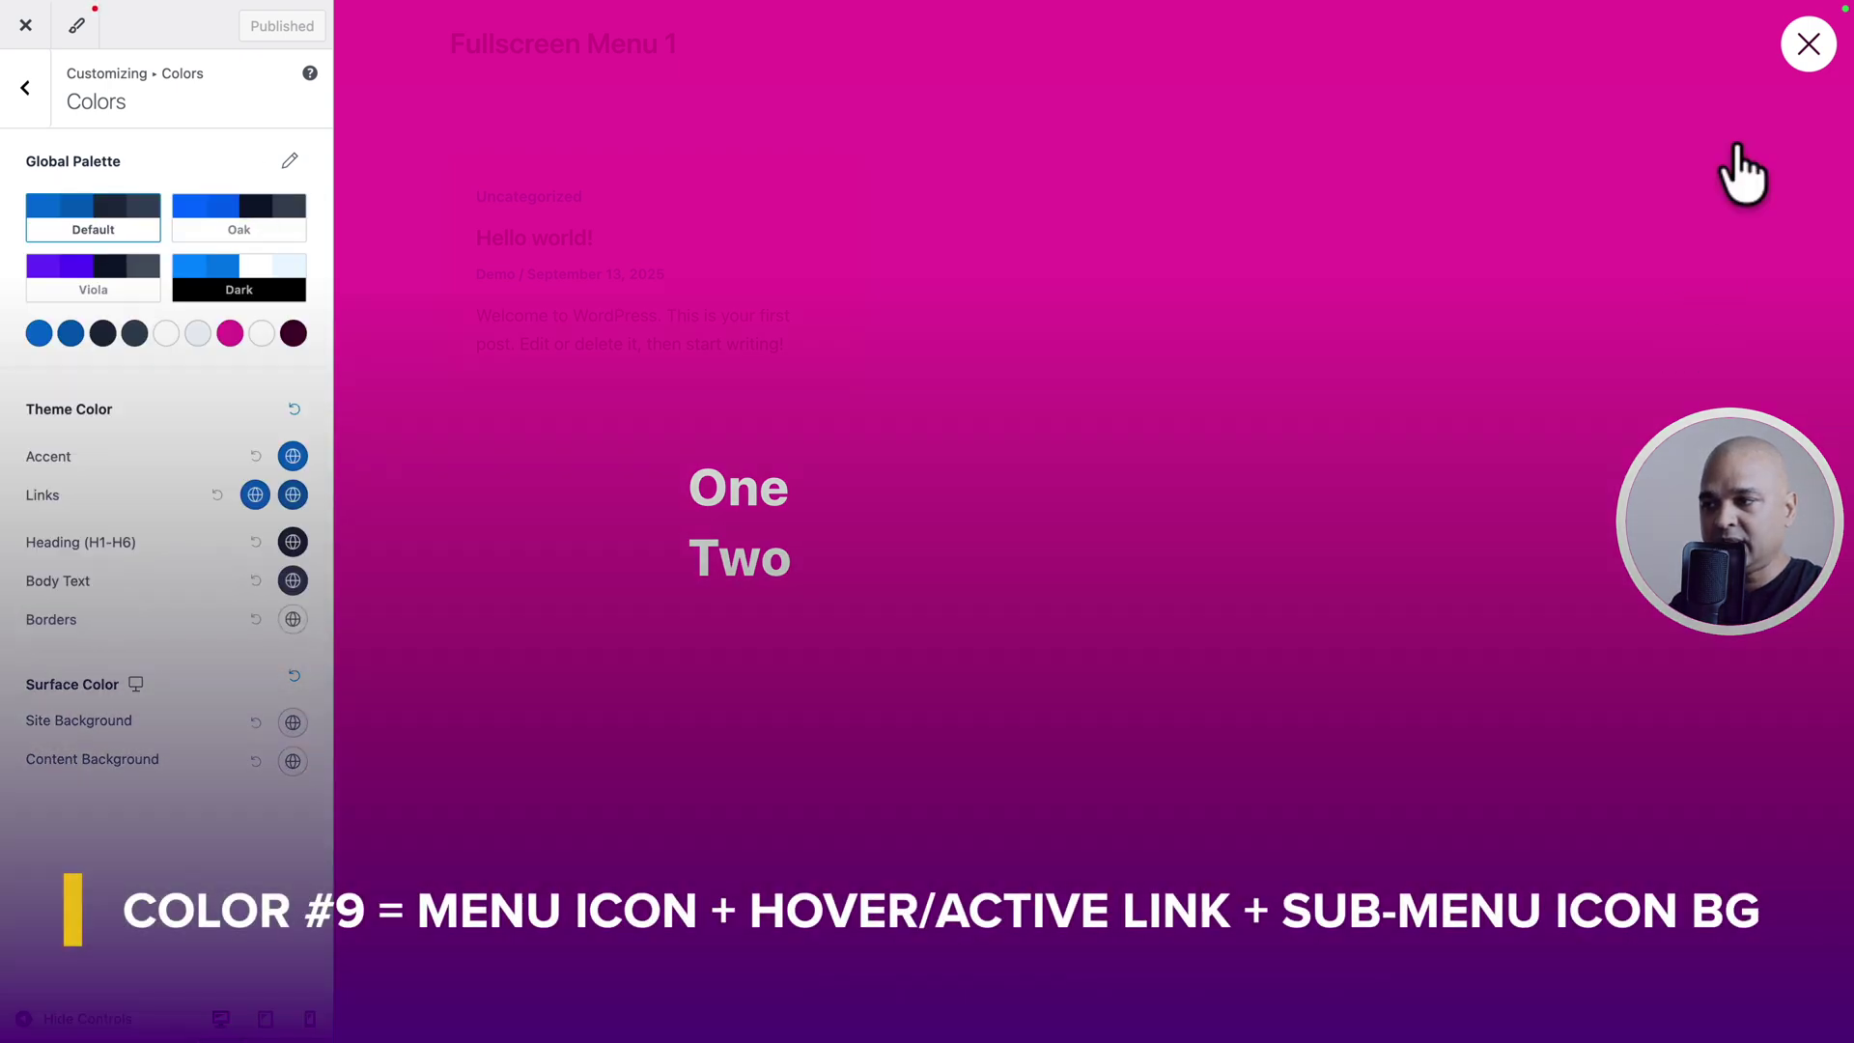
left_click(1805, 47)
left_click(1806, 45)
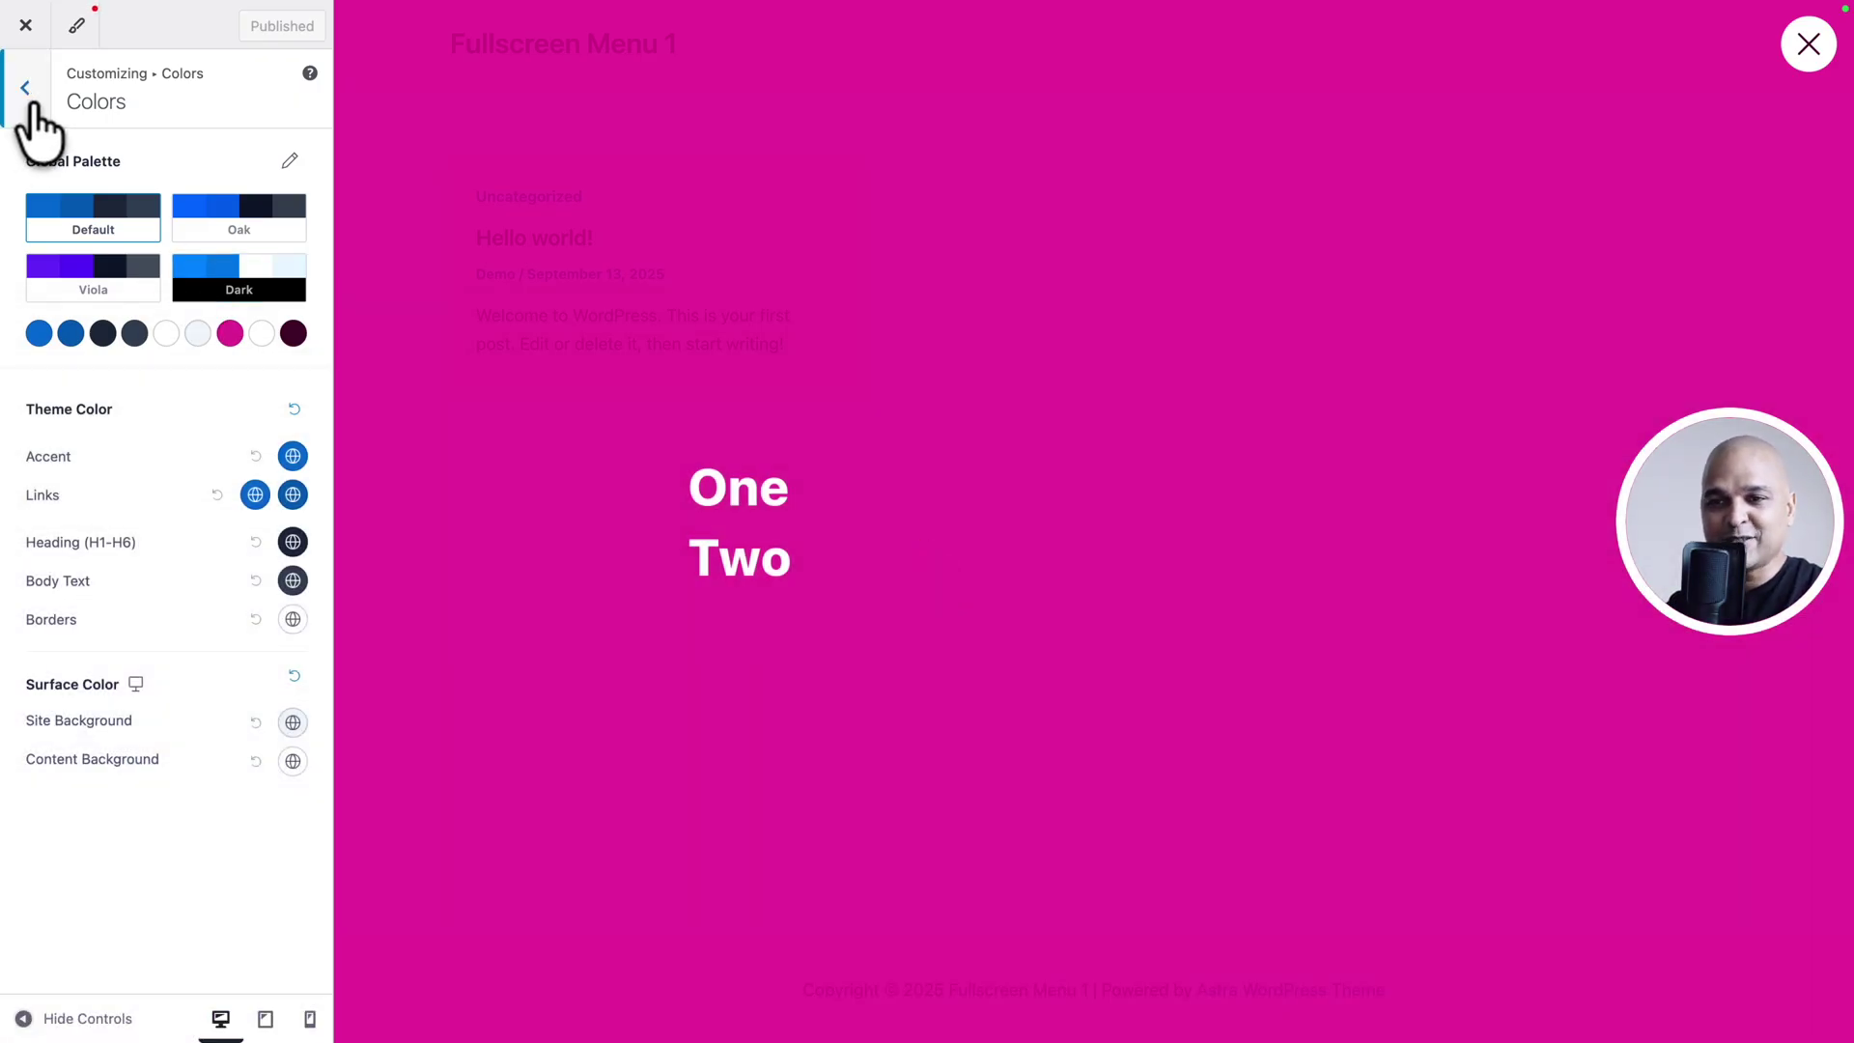
Navigate from Colors back to Menus and open Menu 4 Pages for editing.
left_click(26, 88)
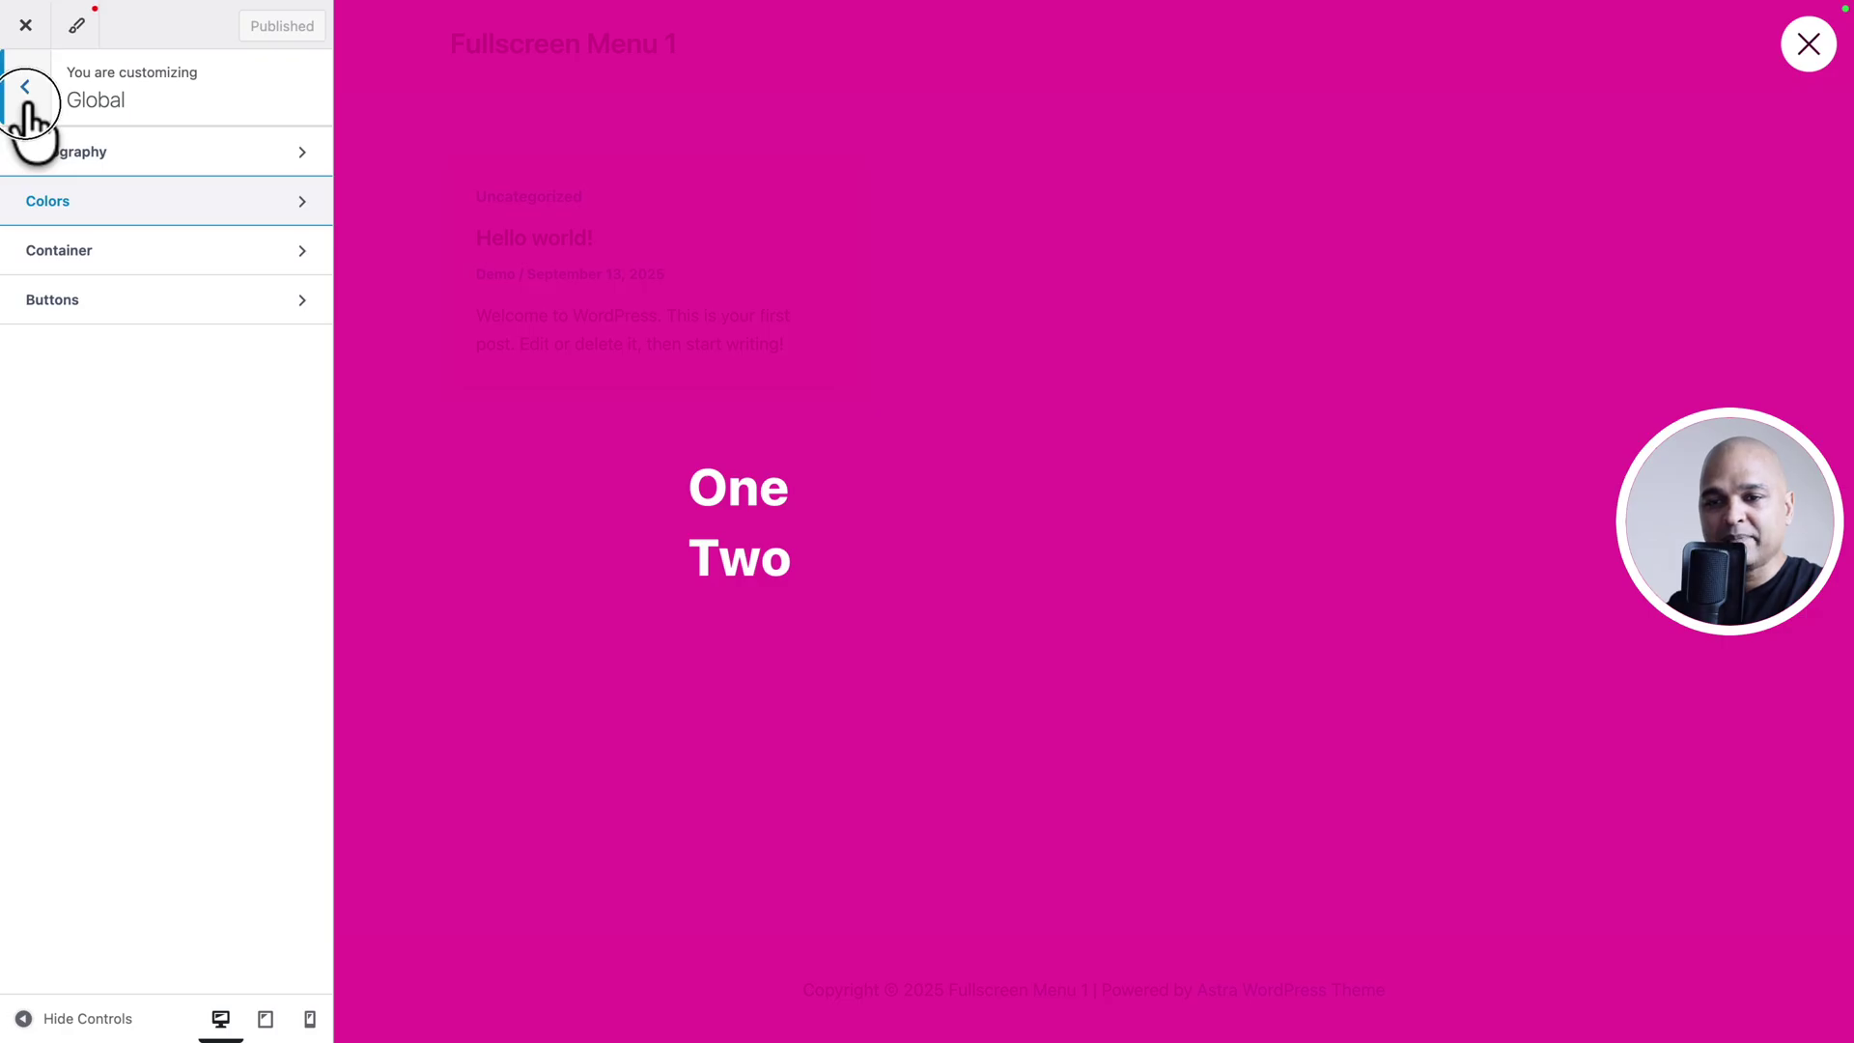
left_click(26, 91)
left_click(62, 569)
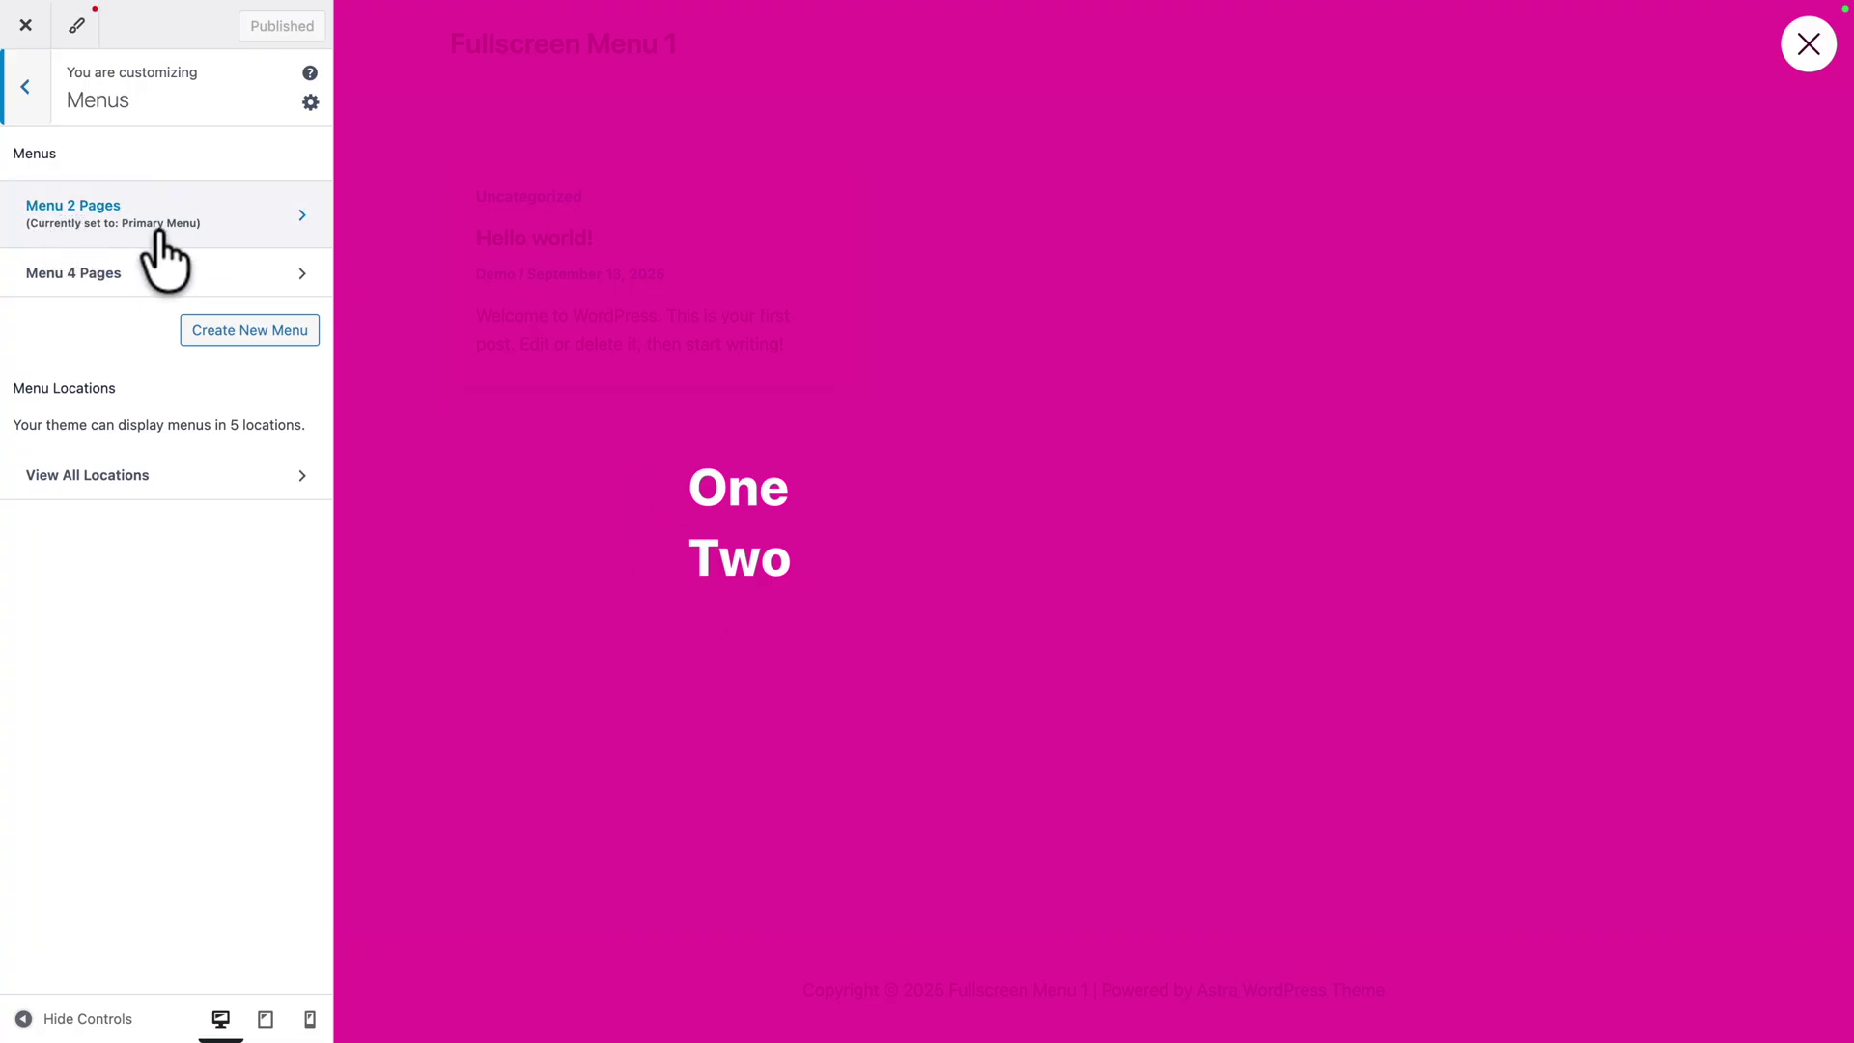
left_click(70, 280)
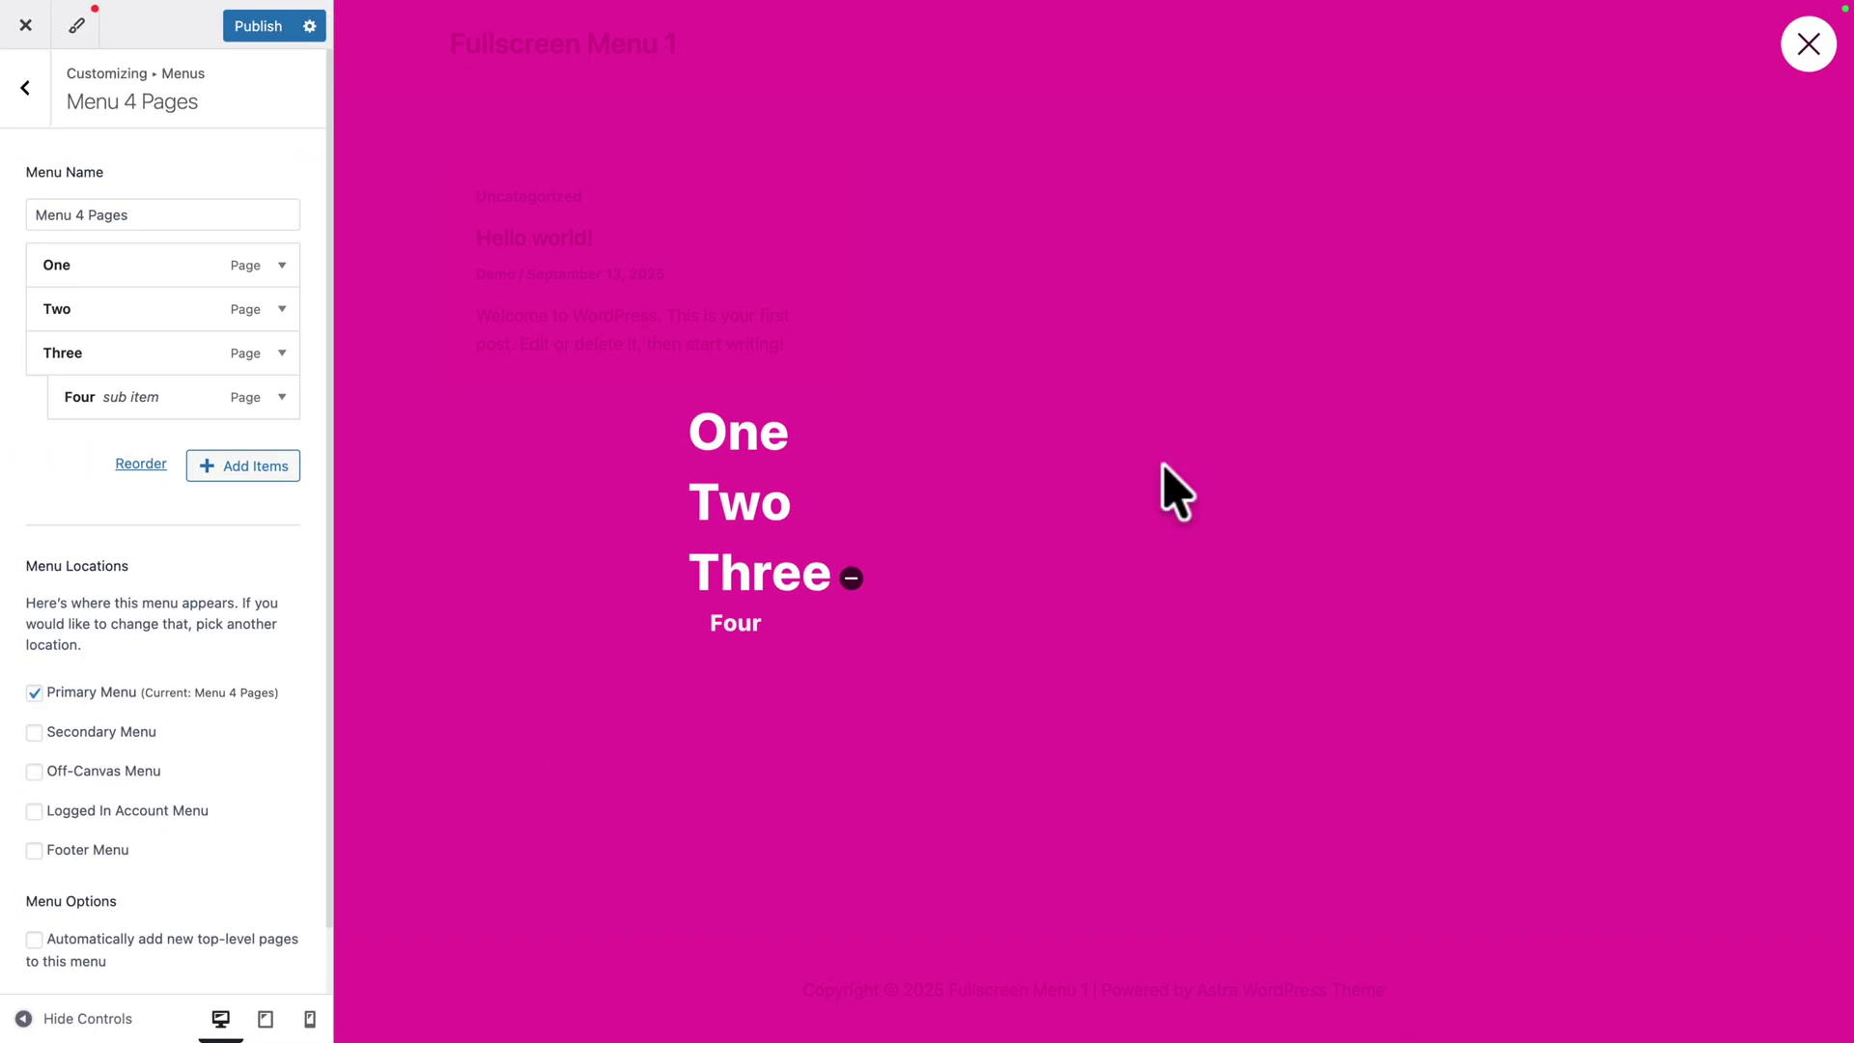
Return from Menus to Global > Colors and open palette colour 9's picker.
left_click(25, 87)
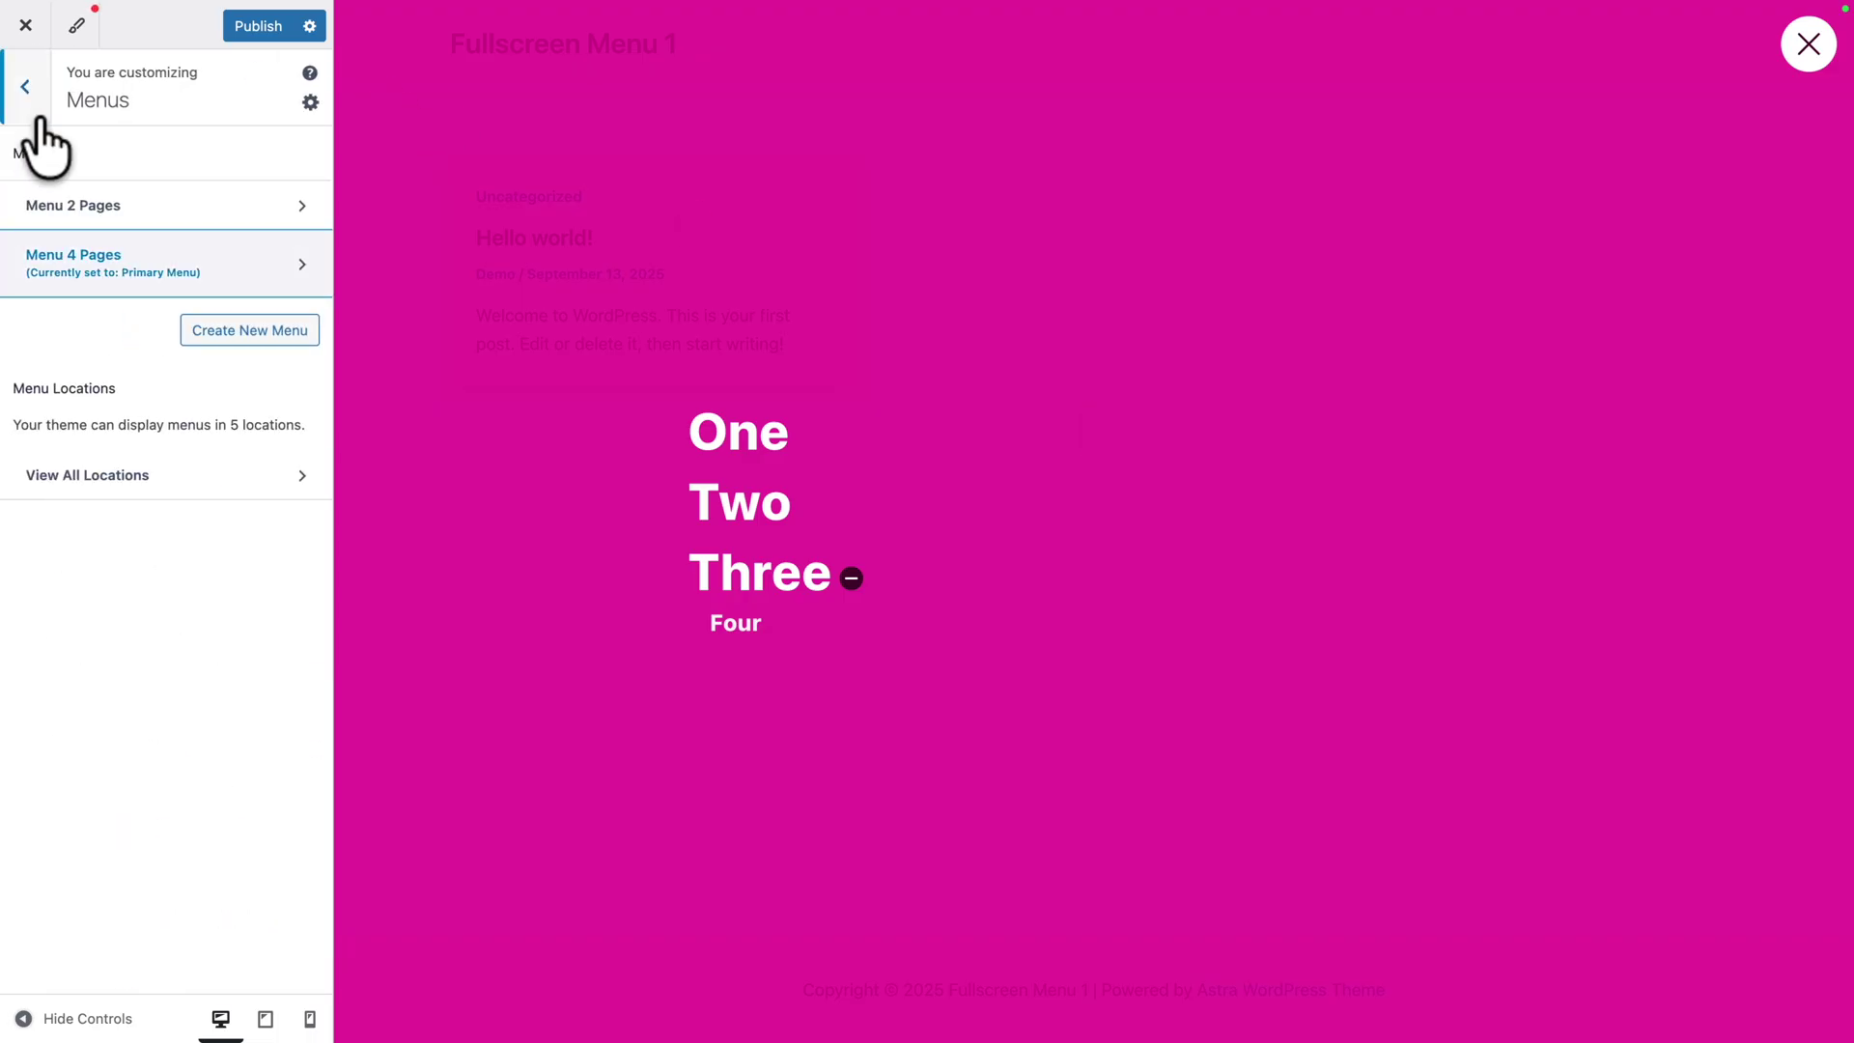
left_click(25, 85)
left_click(44, 280)
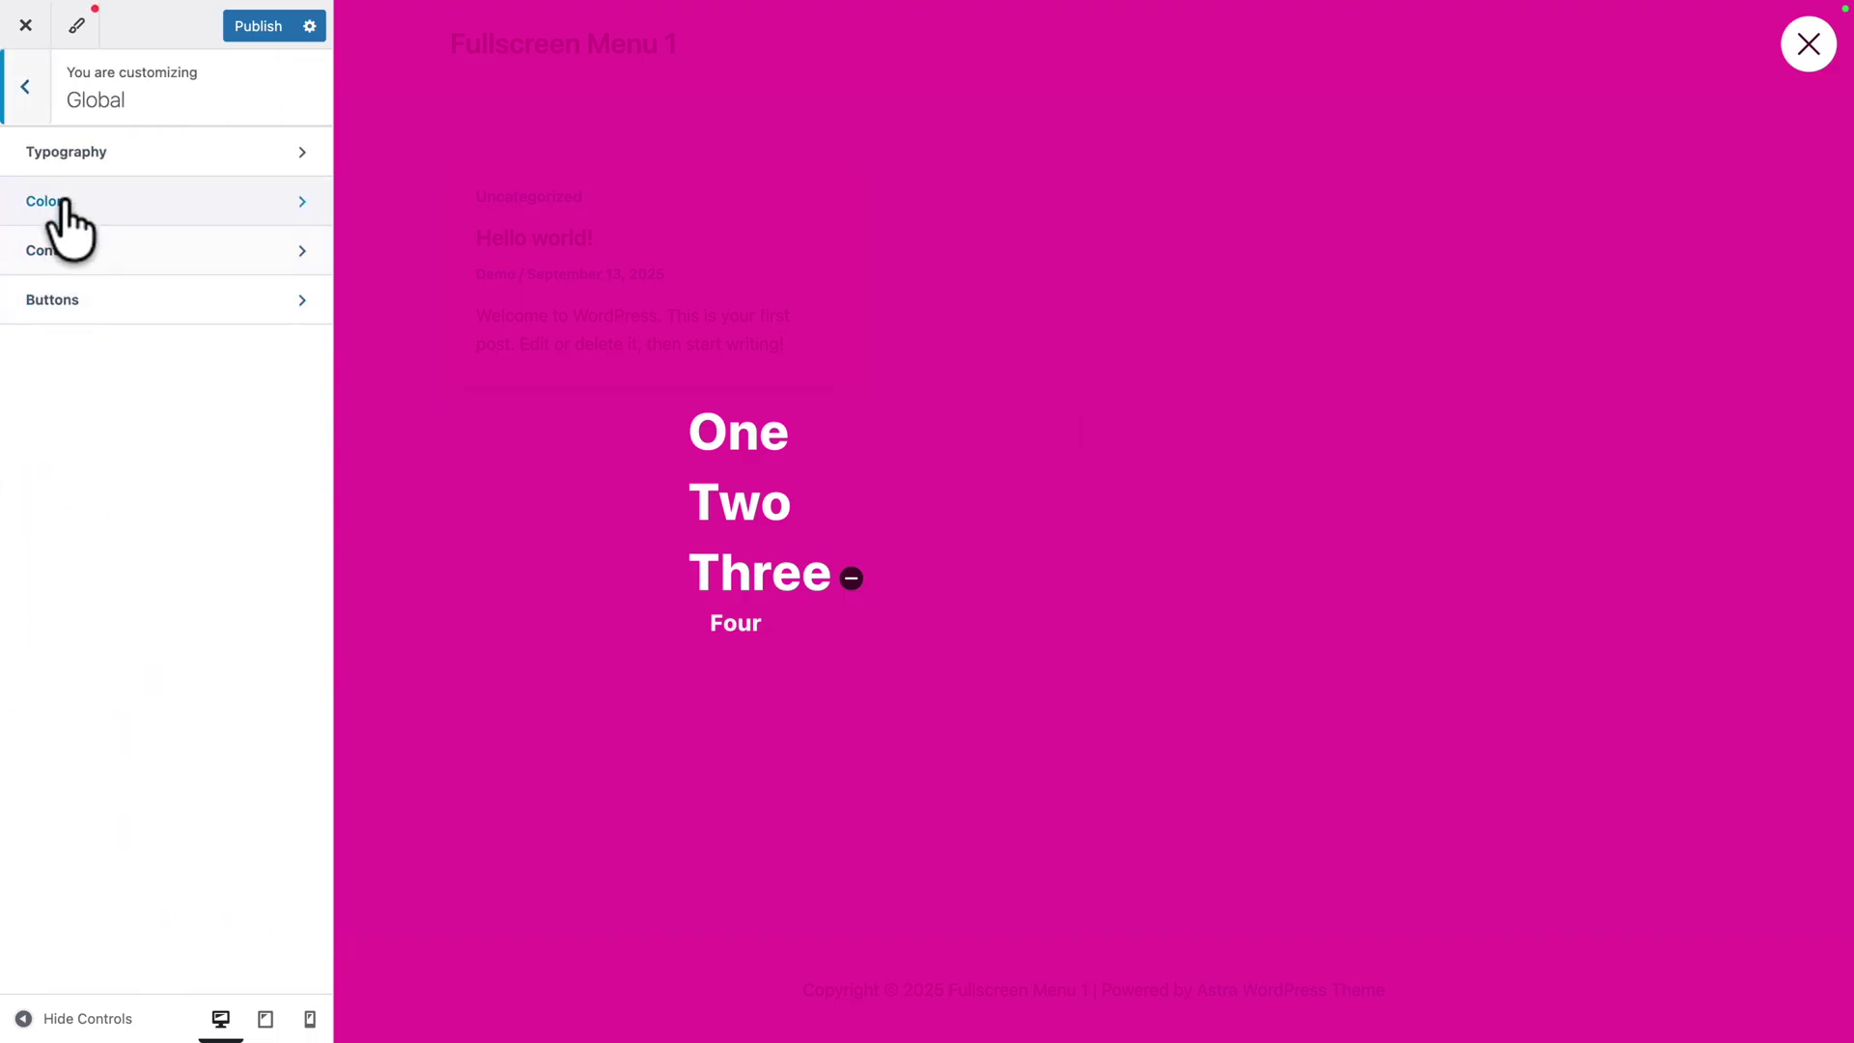
left_click(58, 203)
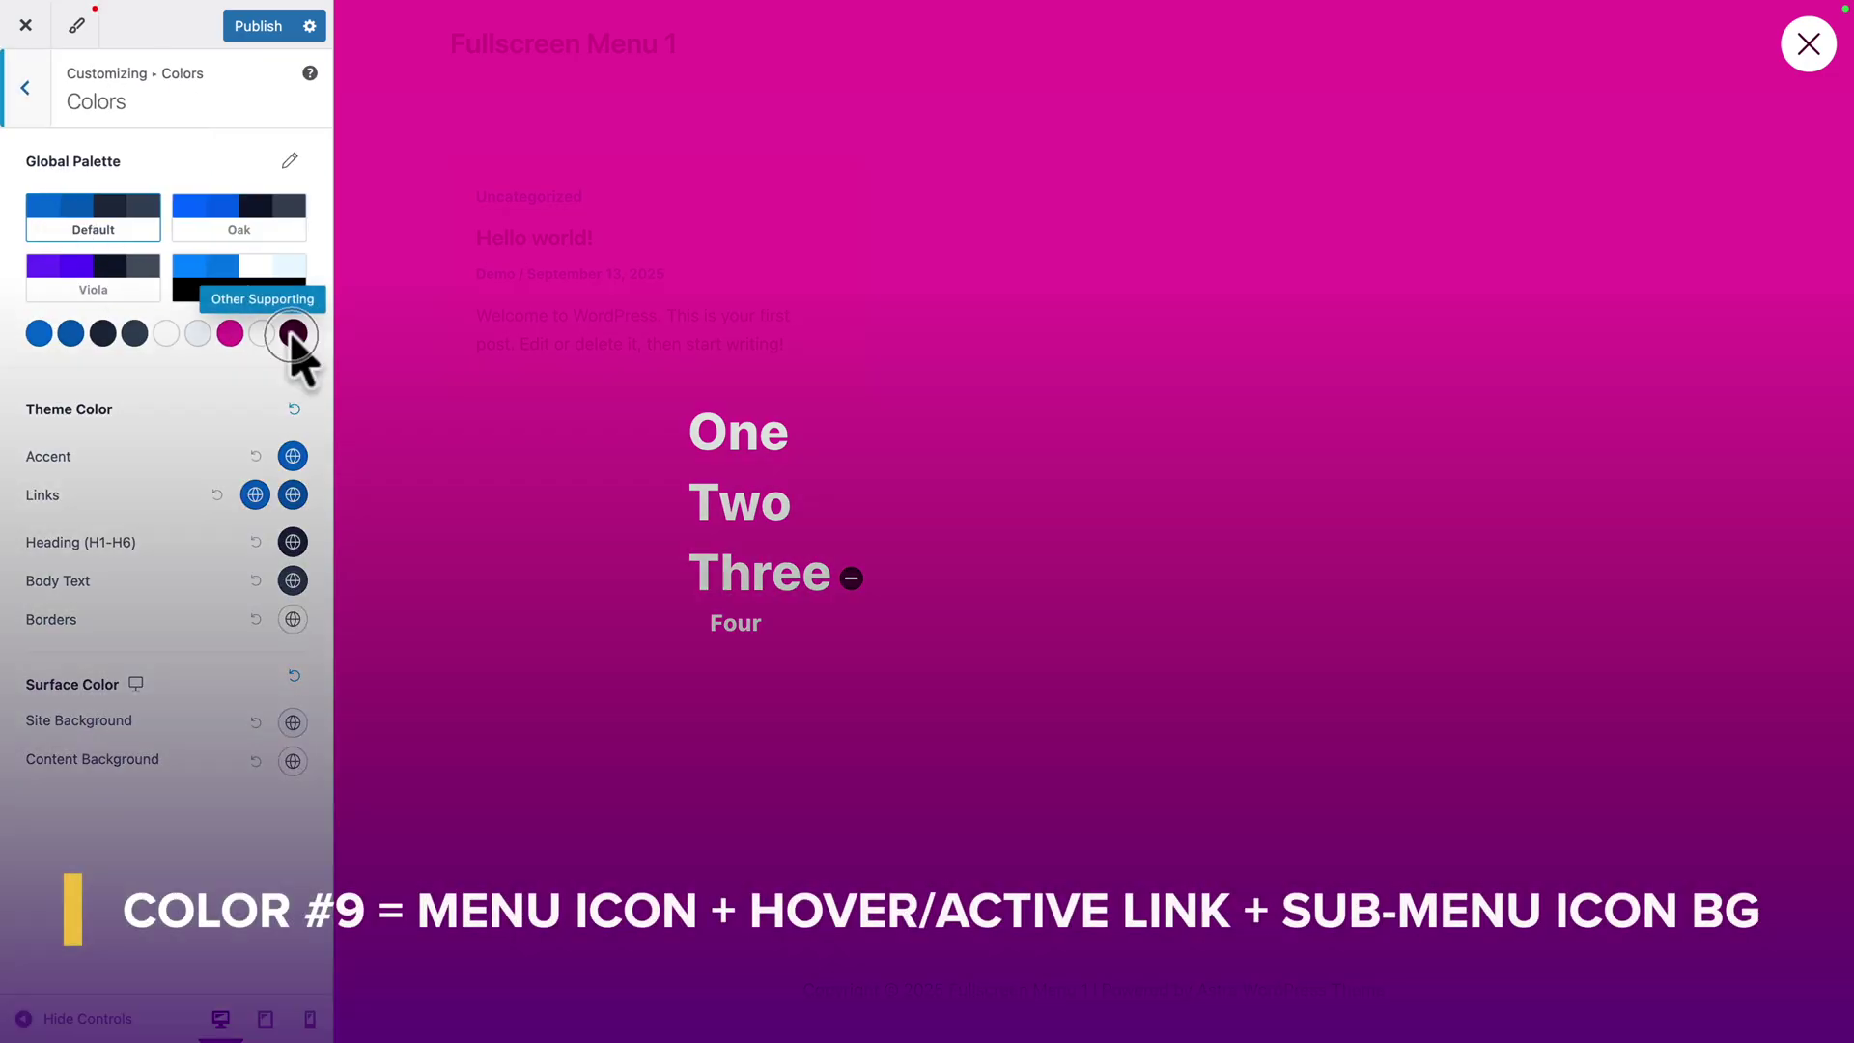
left_click(291, 333)
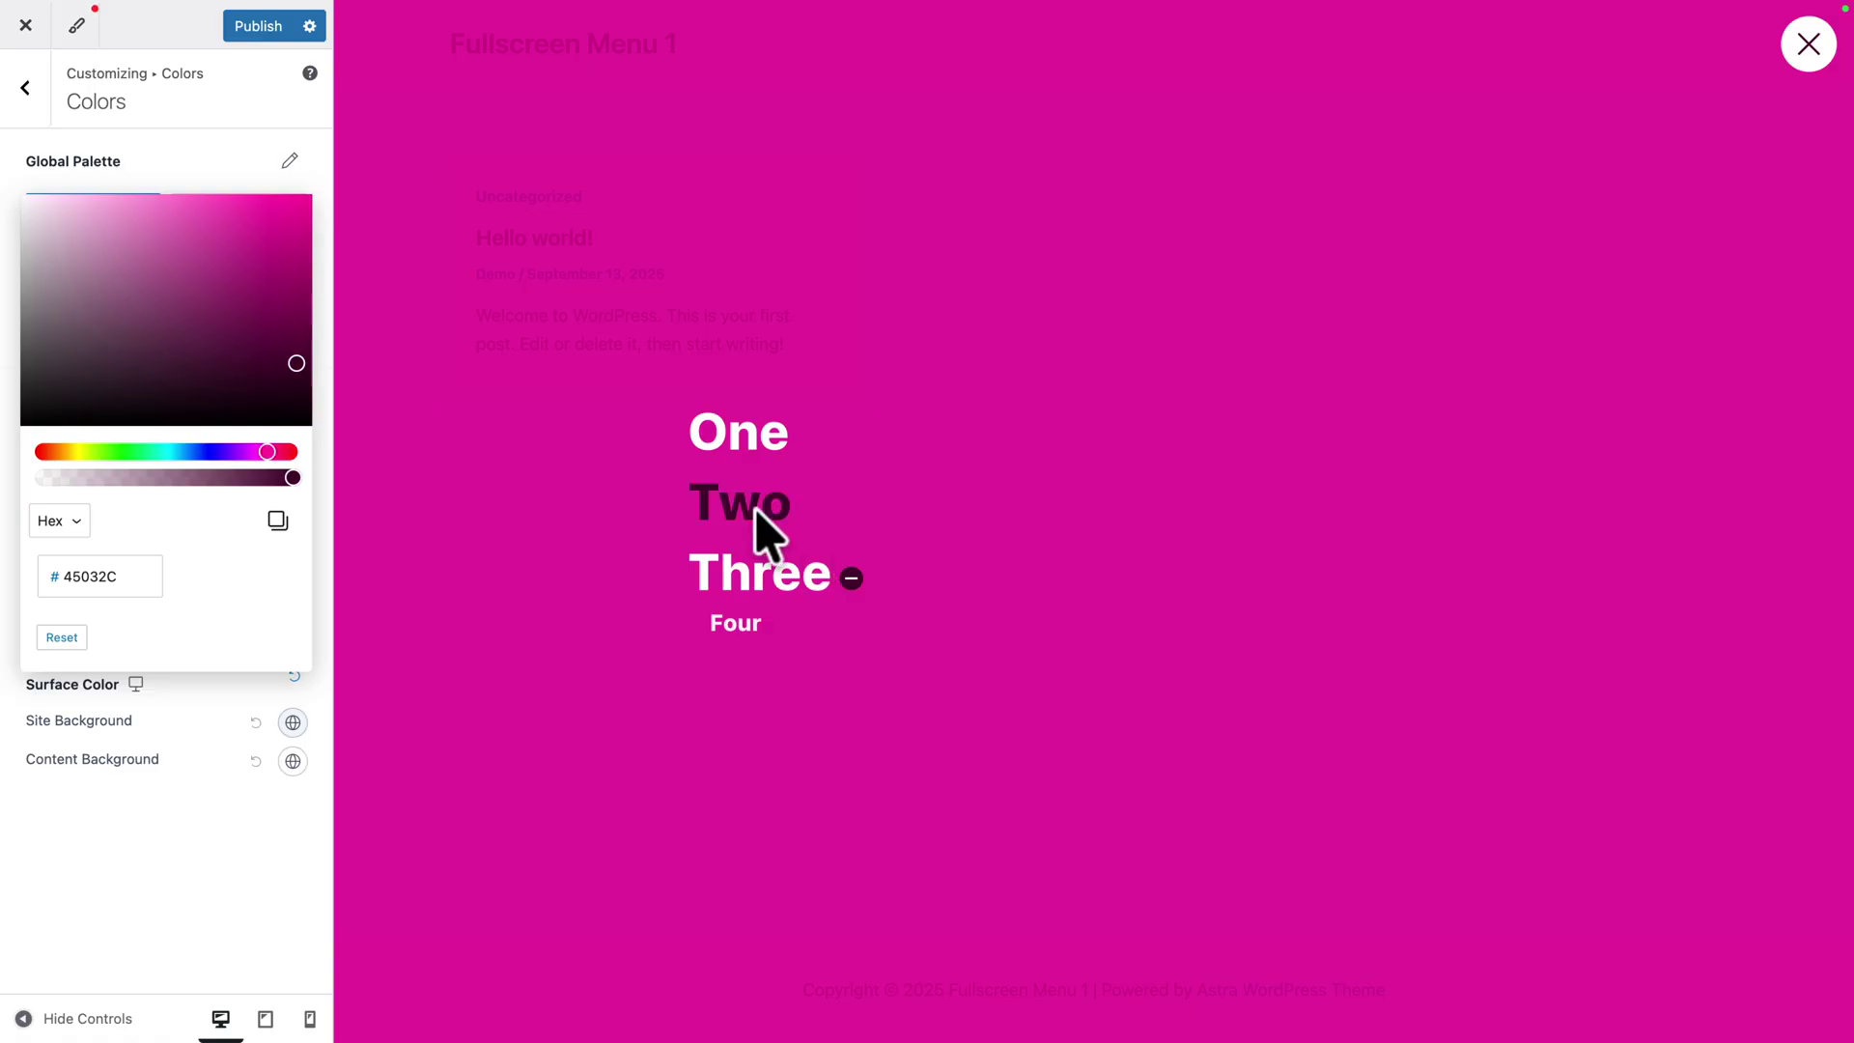
In the desktop preview, load page Two, then expand Three's submenu and open page Four.
left_click(756, 514)
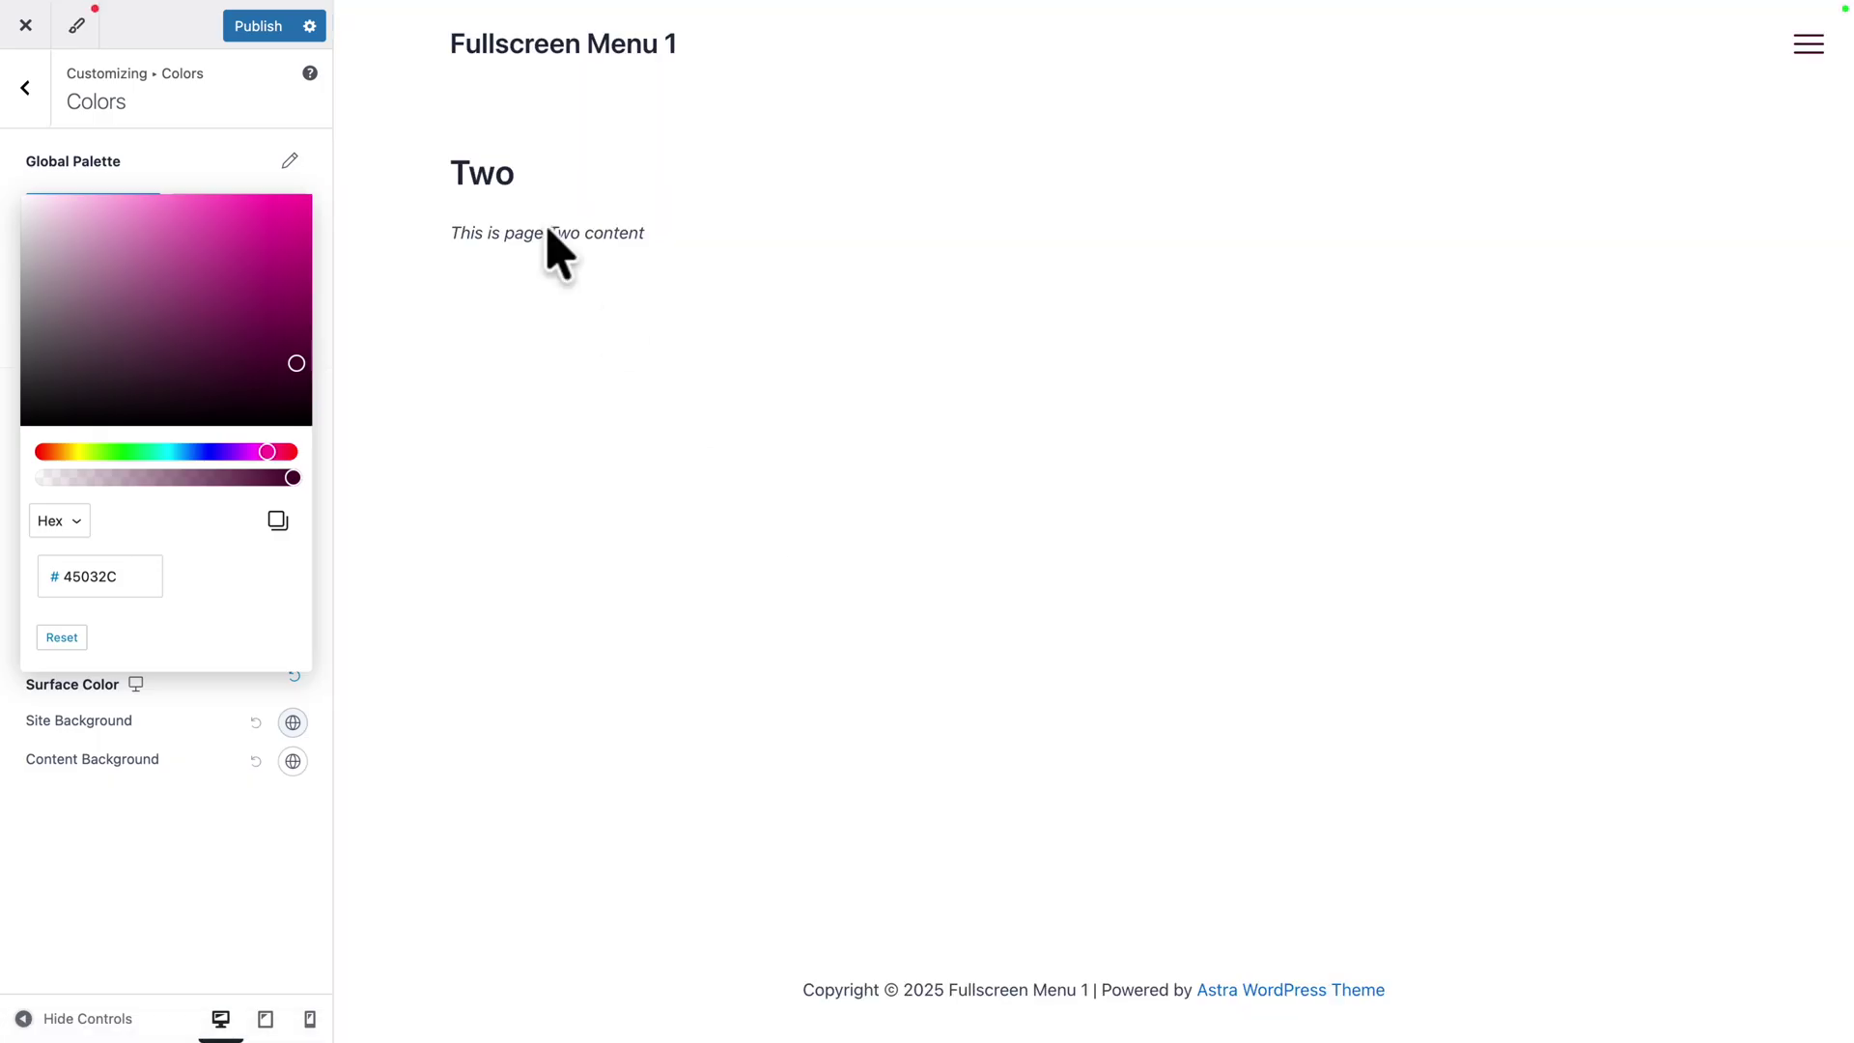
left_click(1809, 44)
left_click(851, 596)
left_click(731, 623)
Check the full-screen menu and Three's submenu toggle in tablet and mobile previews.
left_click(266, 1016)
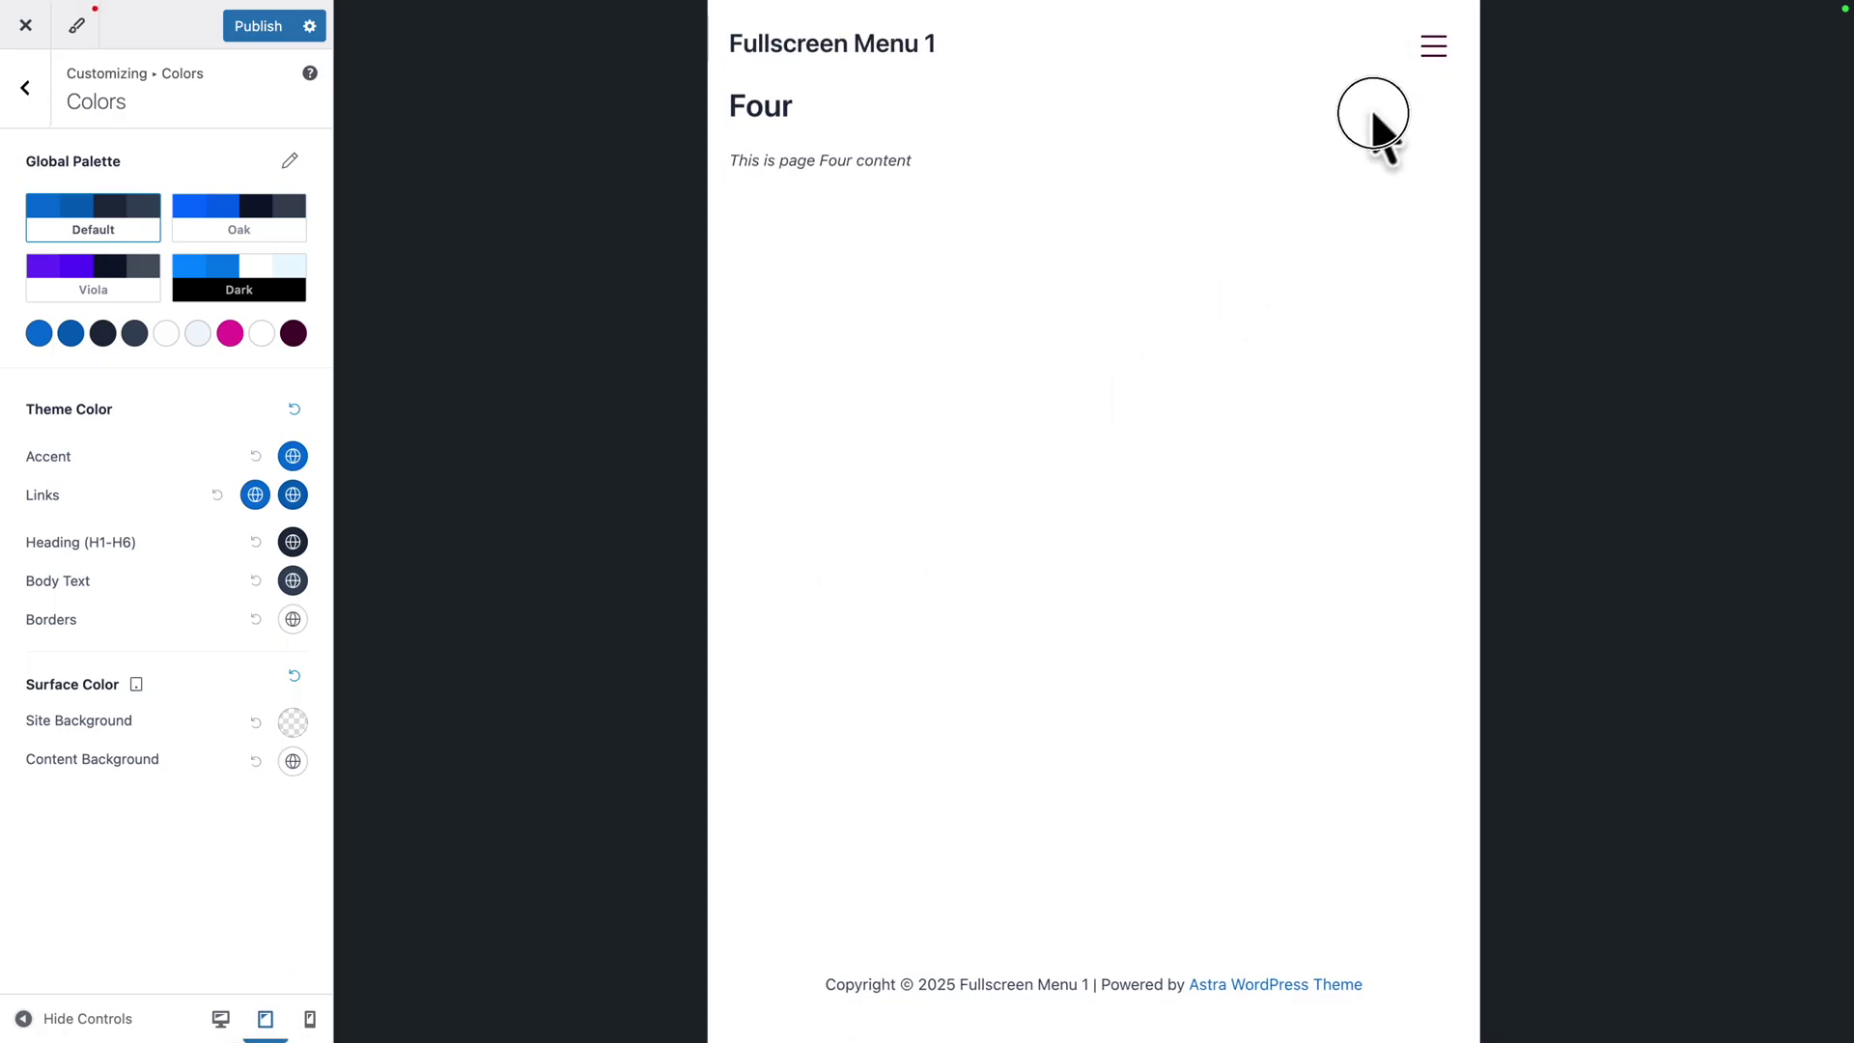
left_click(1433, 45)
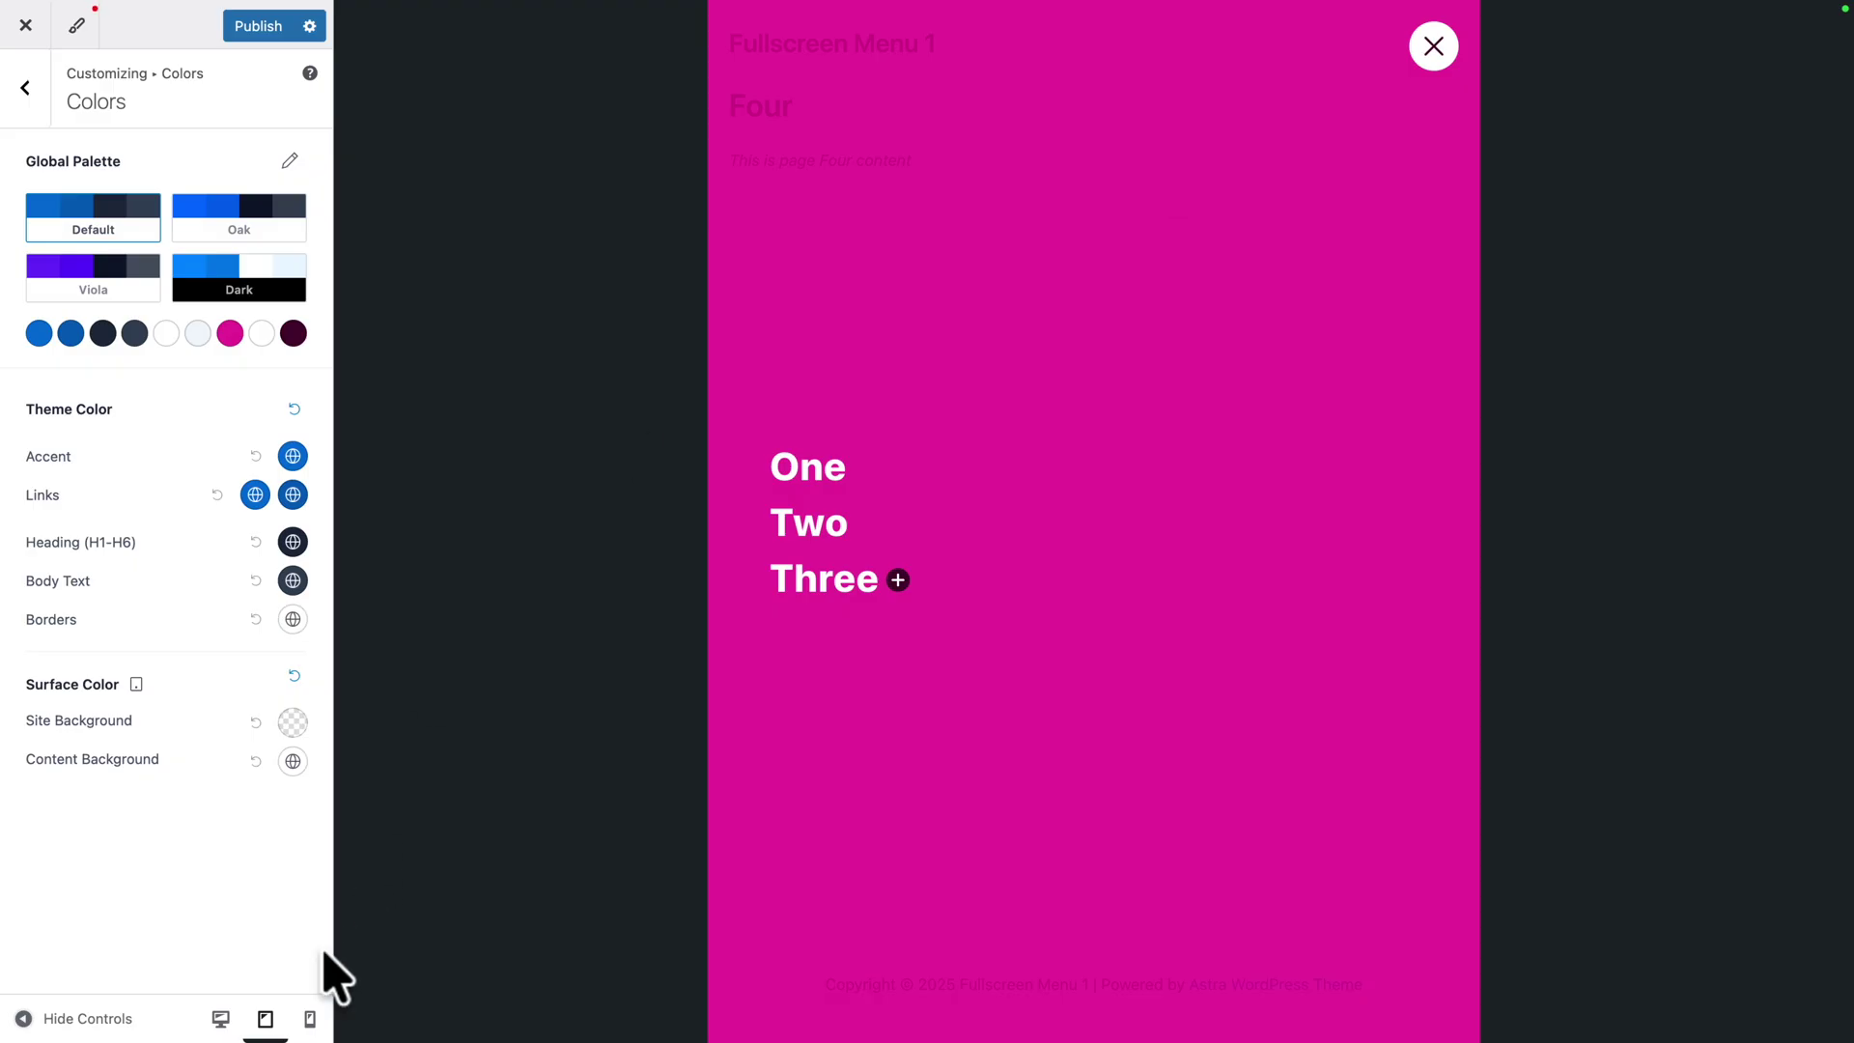
left_click(309, 1018)
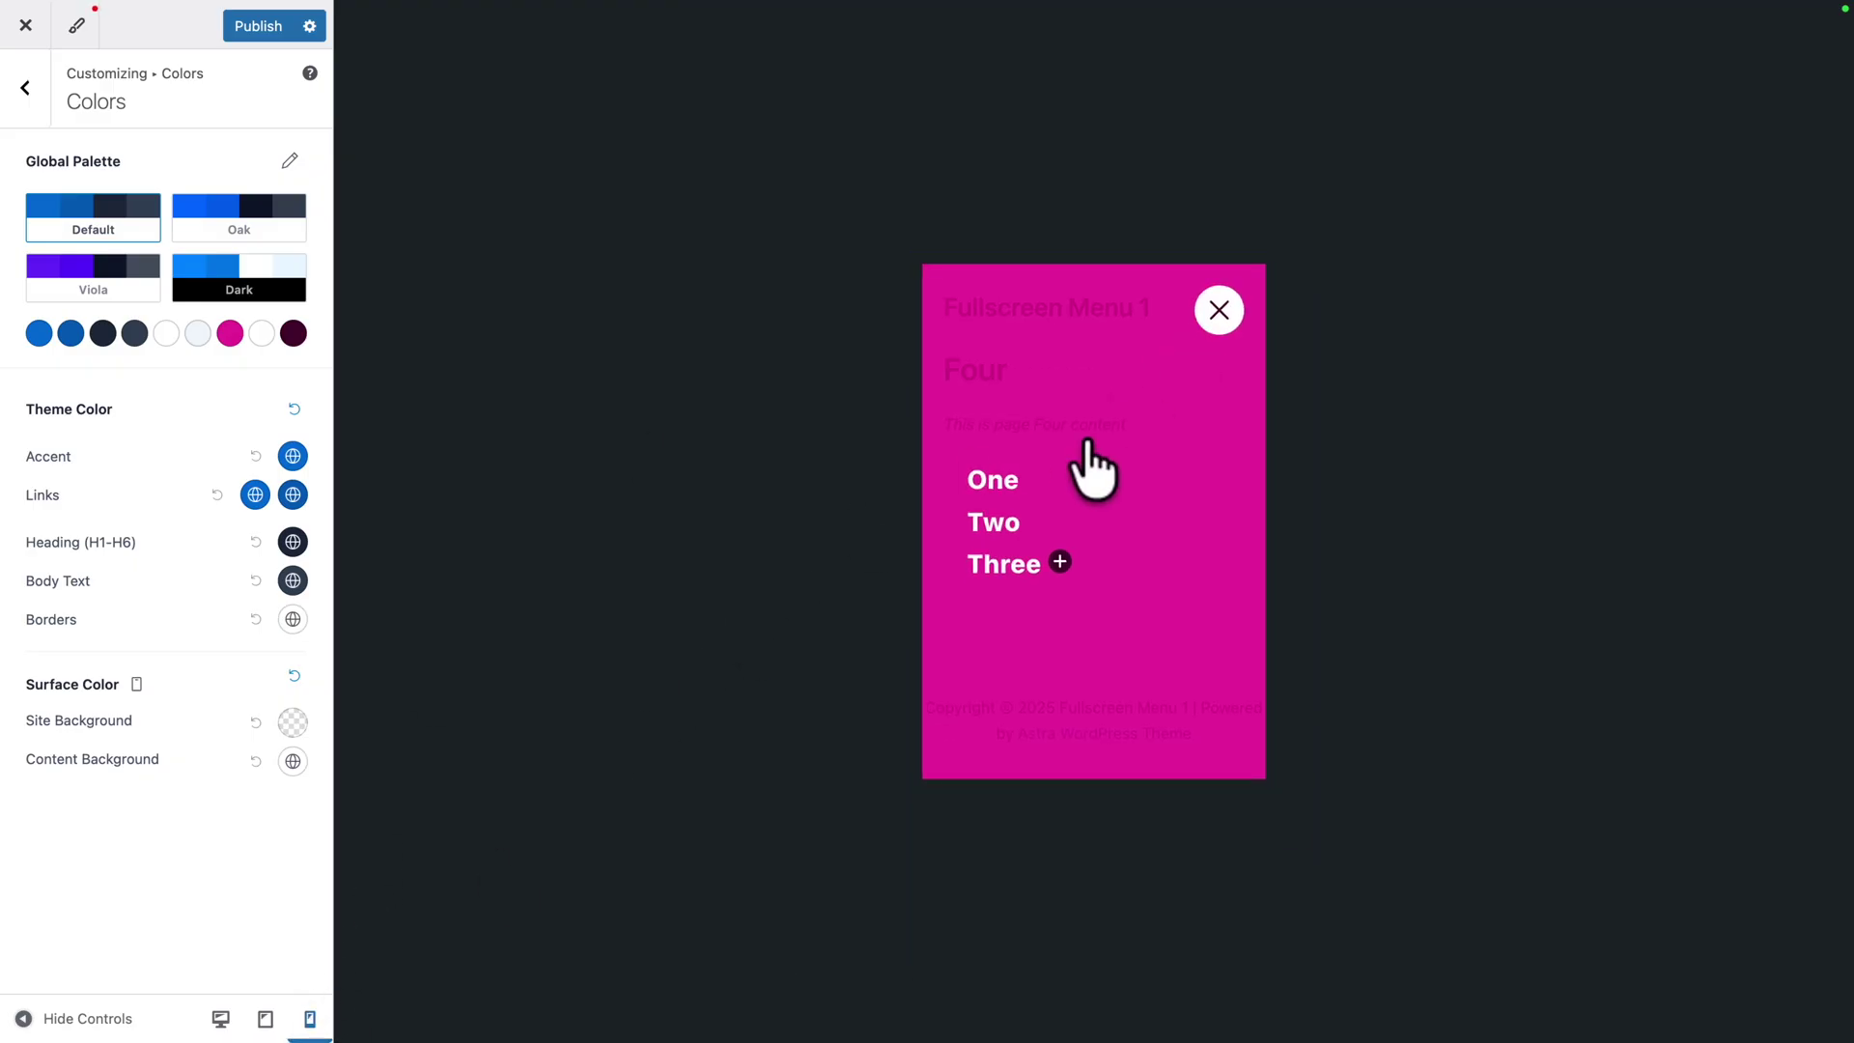
left_click(1219, 311)
left_click(1222, 311)
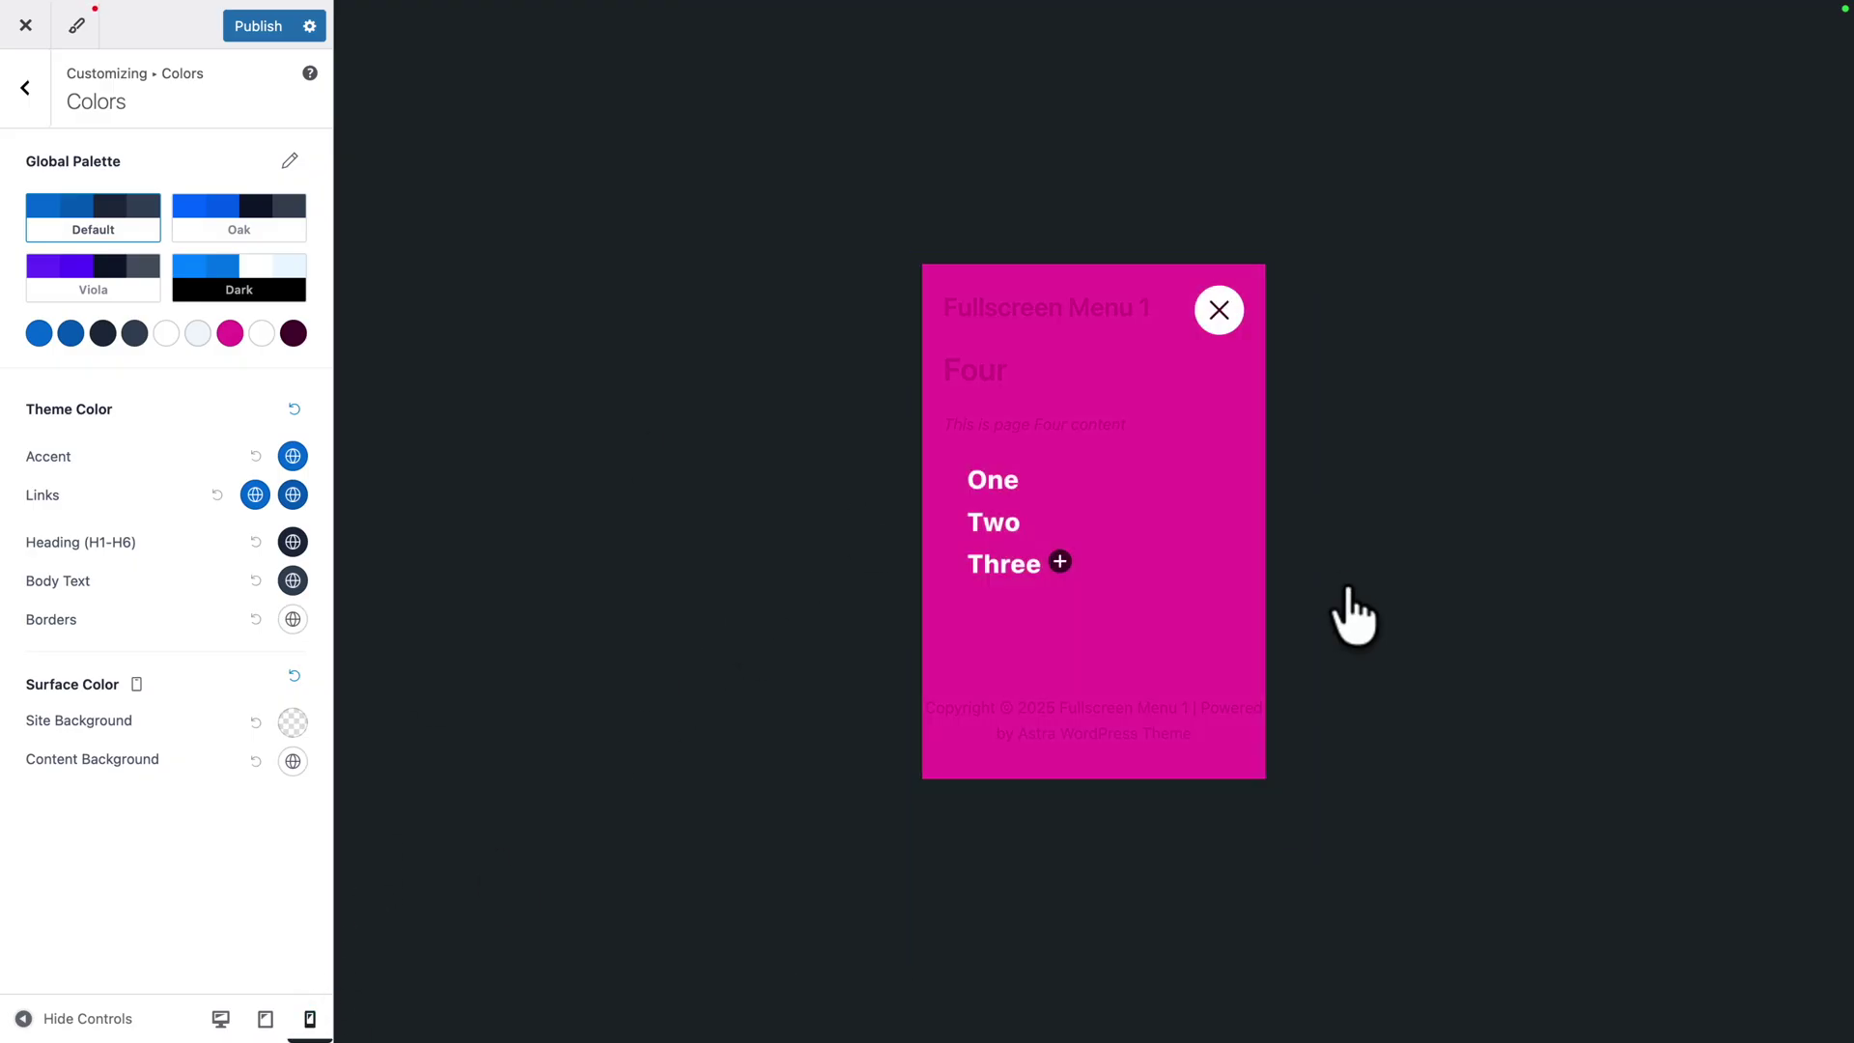
left_click(1059, 562)
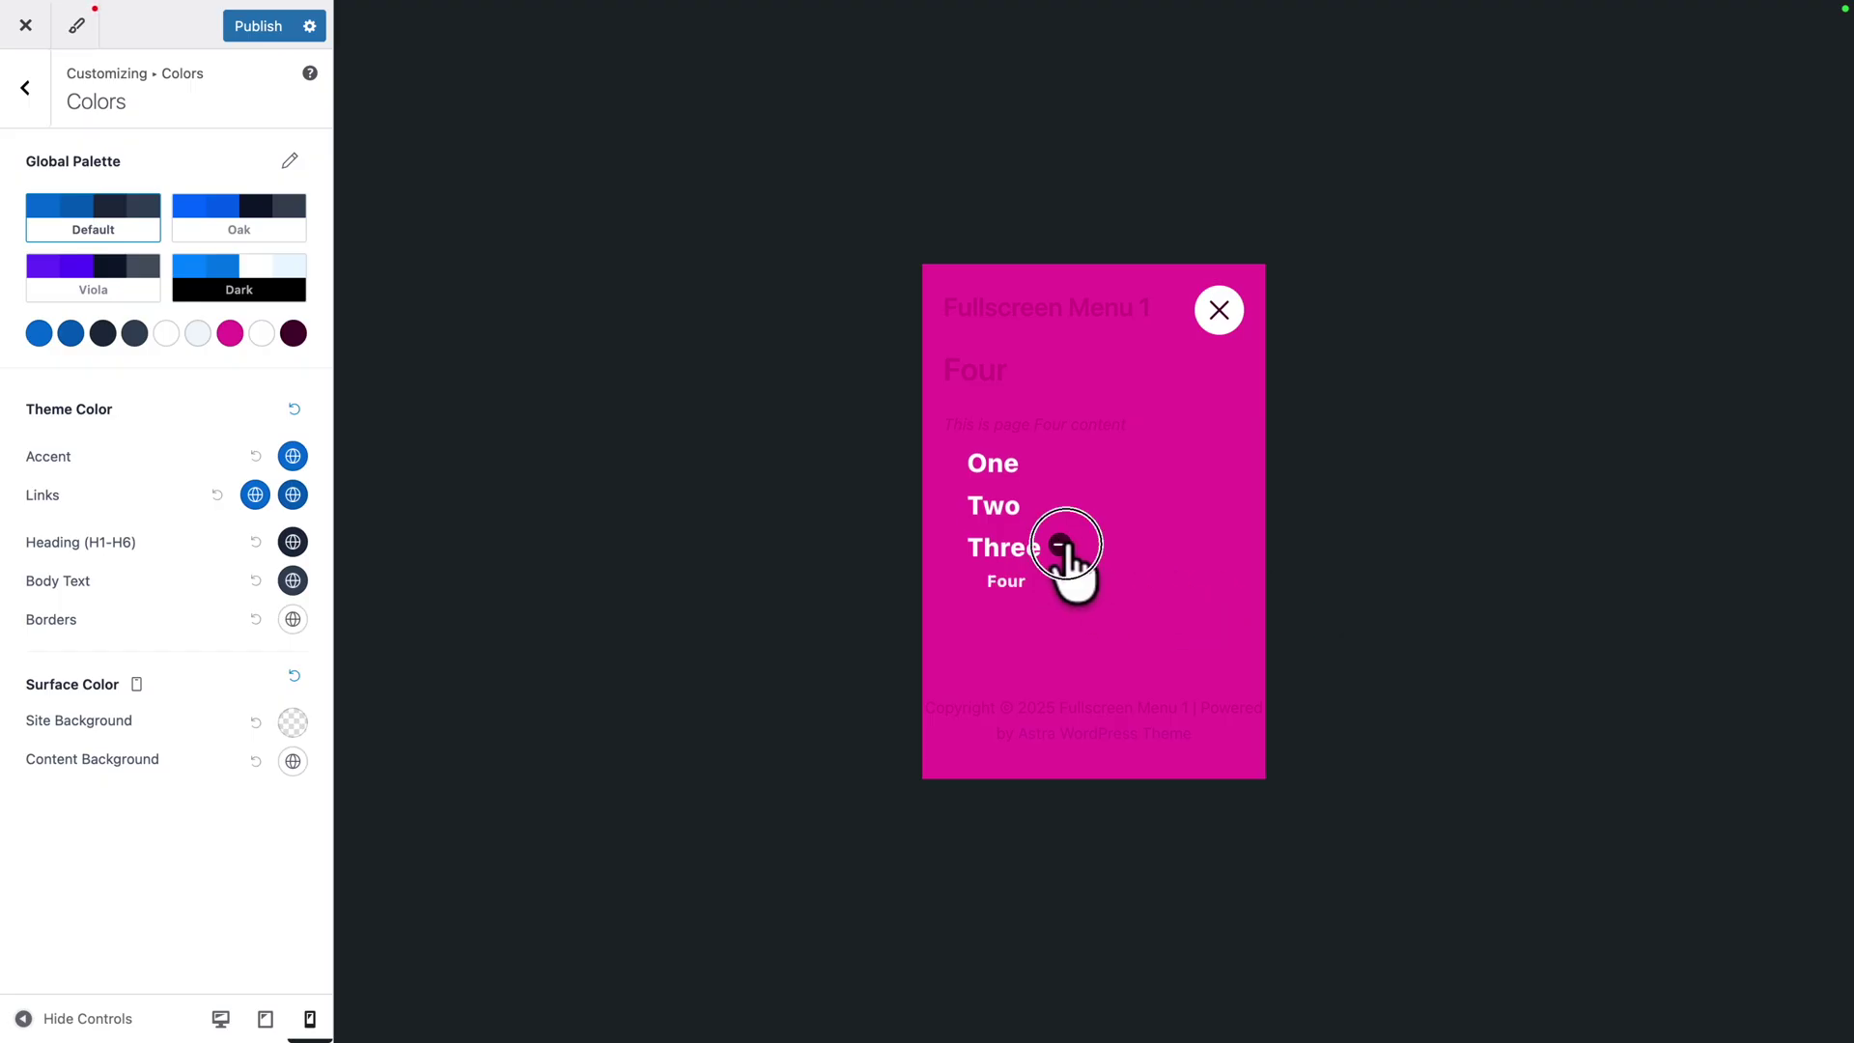
left_click(1060, 545)
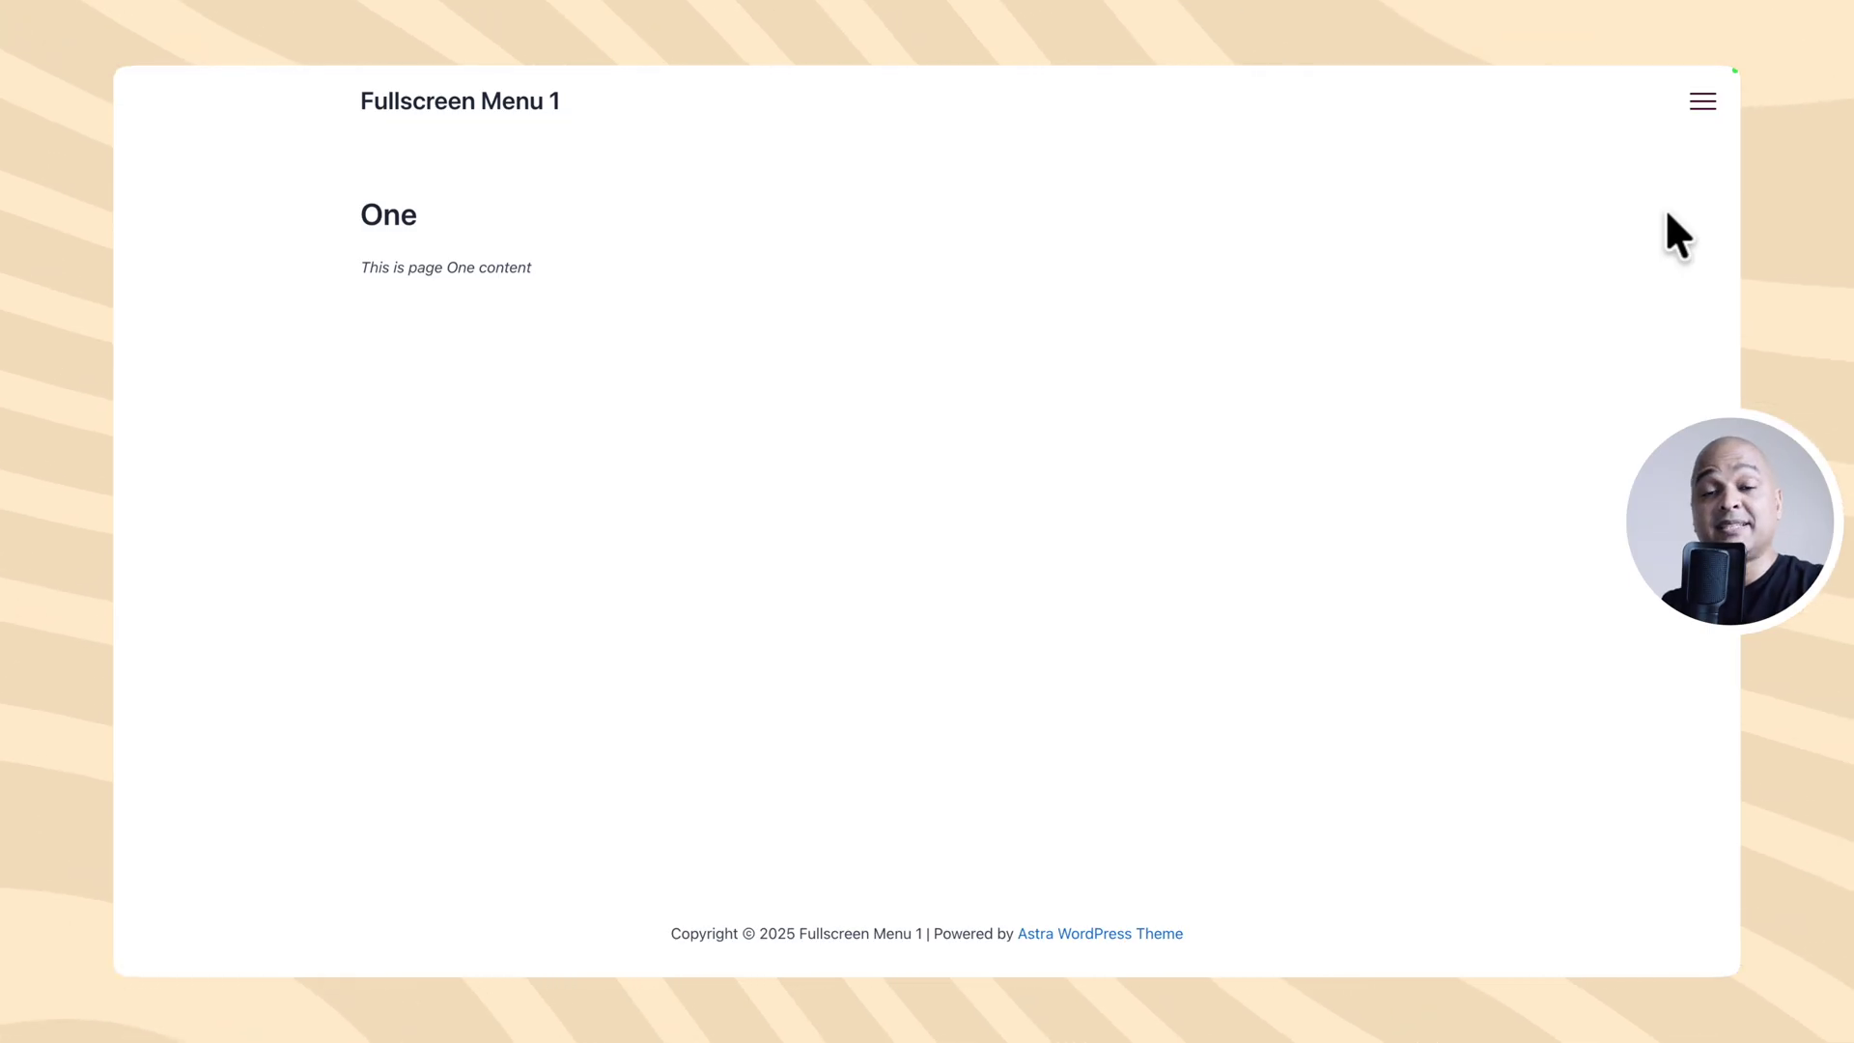
Open and close the full-screen menus on the finished site and fruit demo, then scroll the phone view.
left_click(1702, 102)
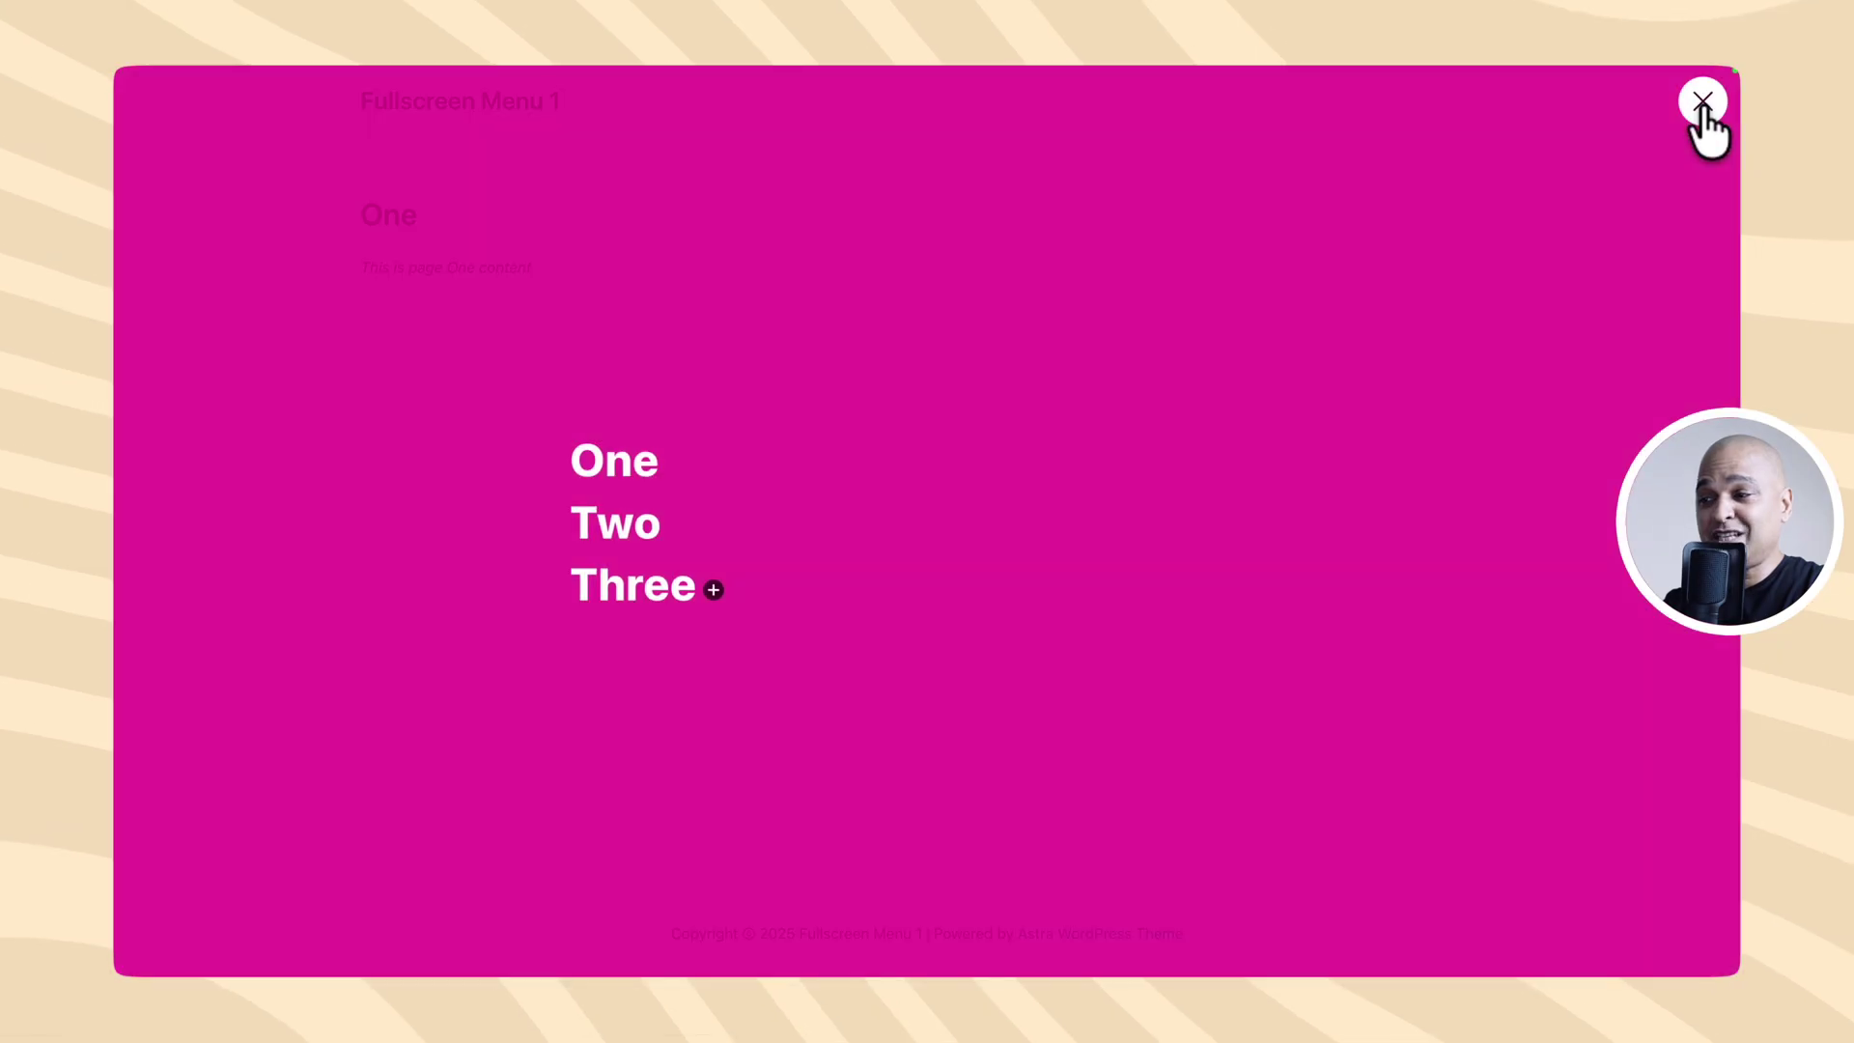
left_click(1700, 103)
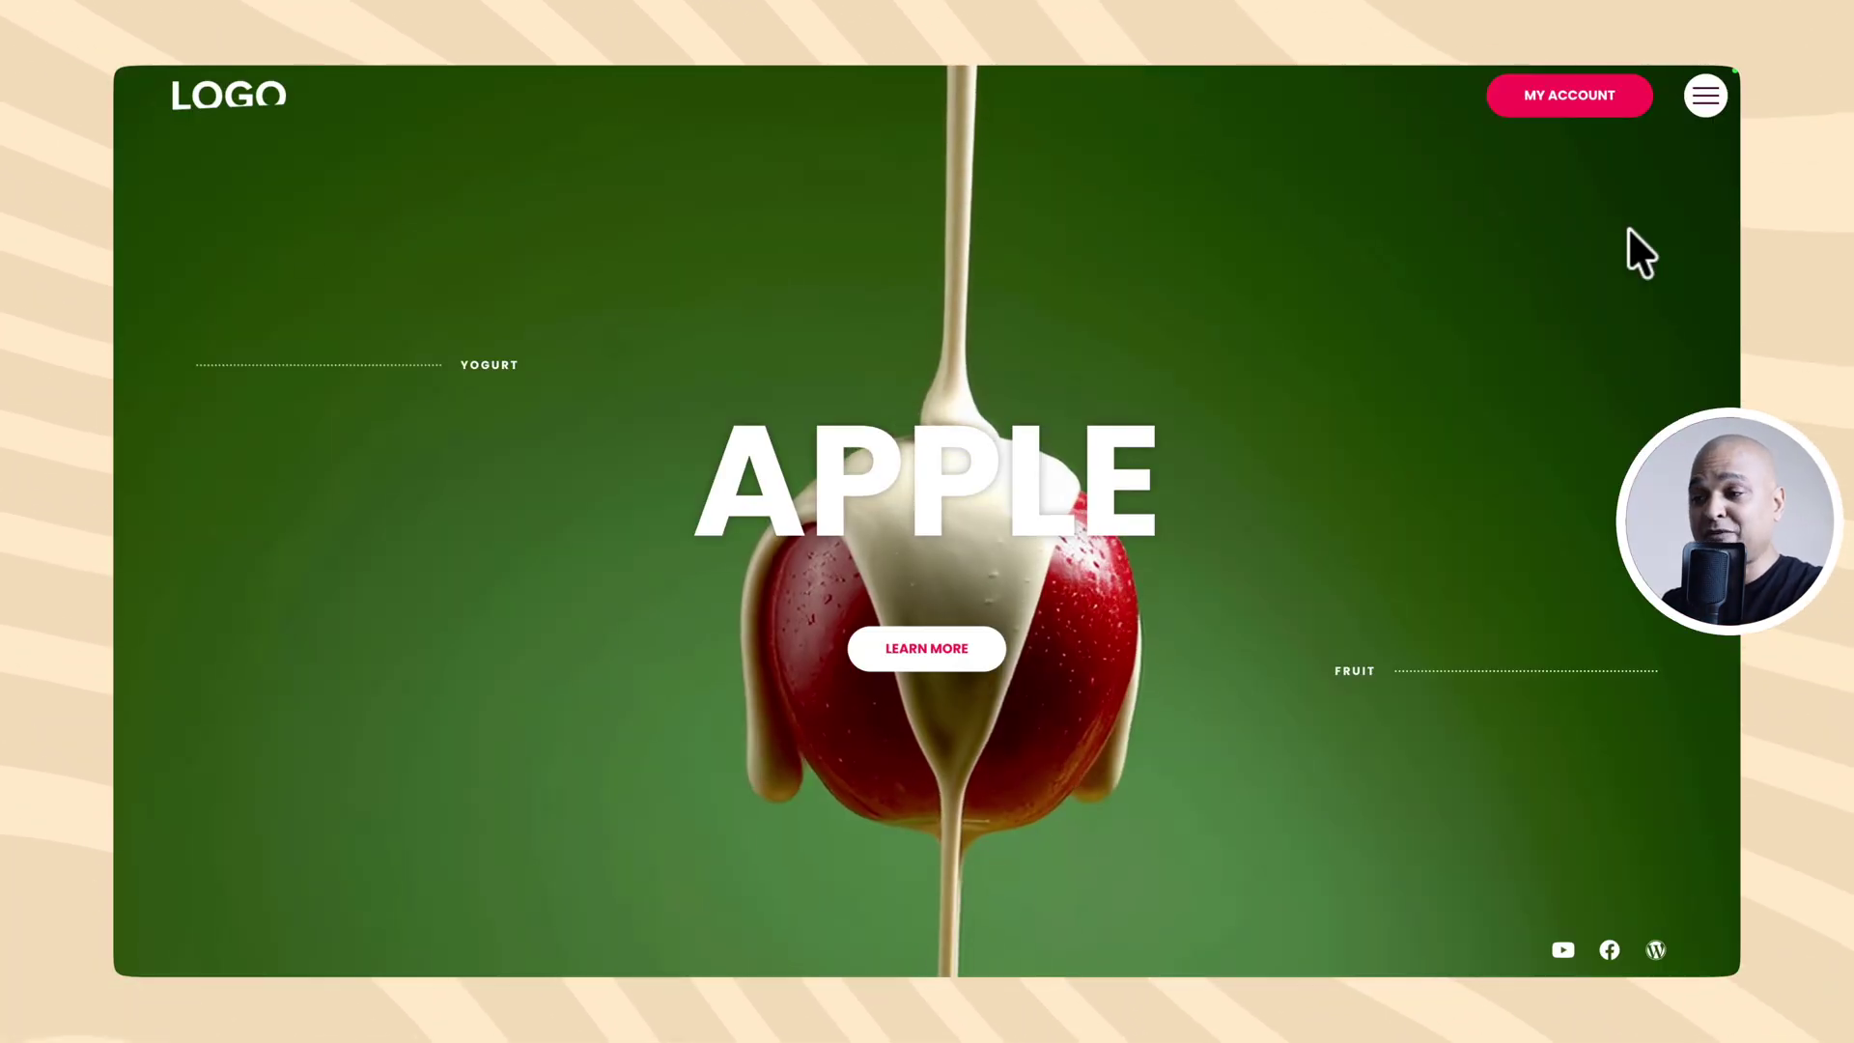
left_click(1703, 99)
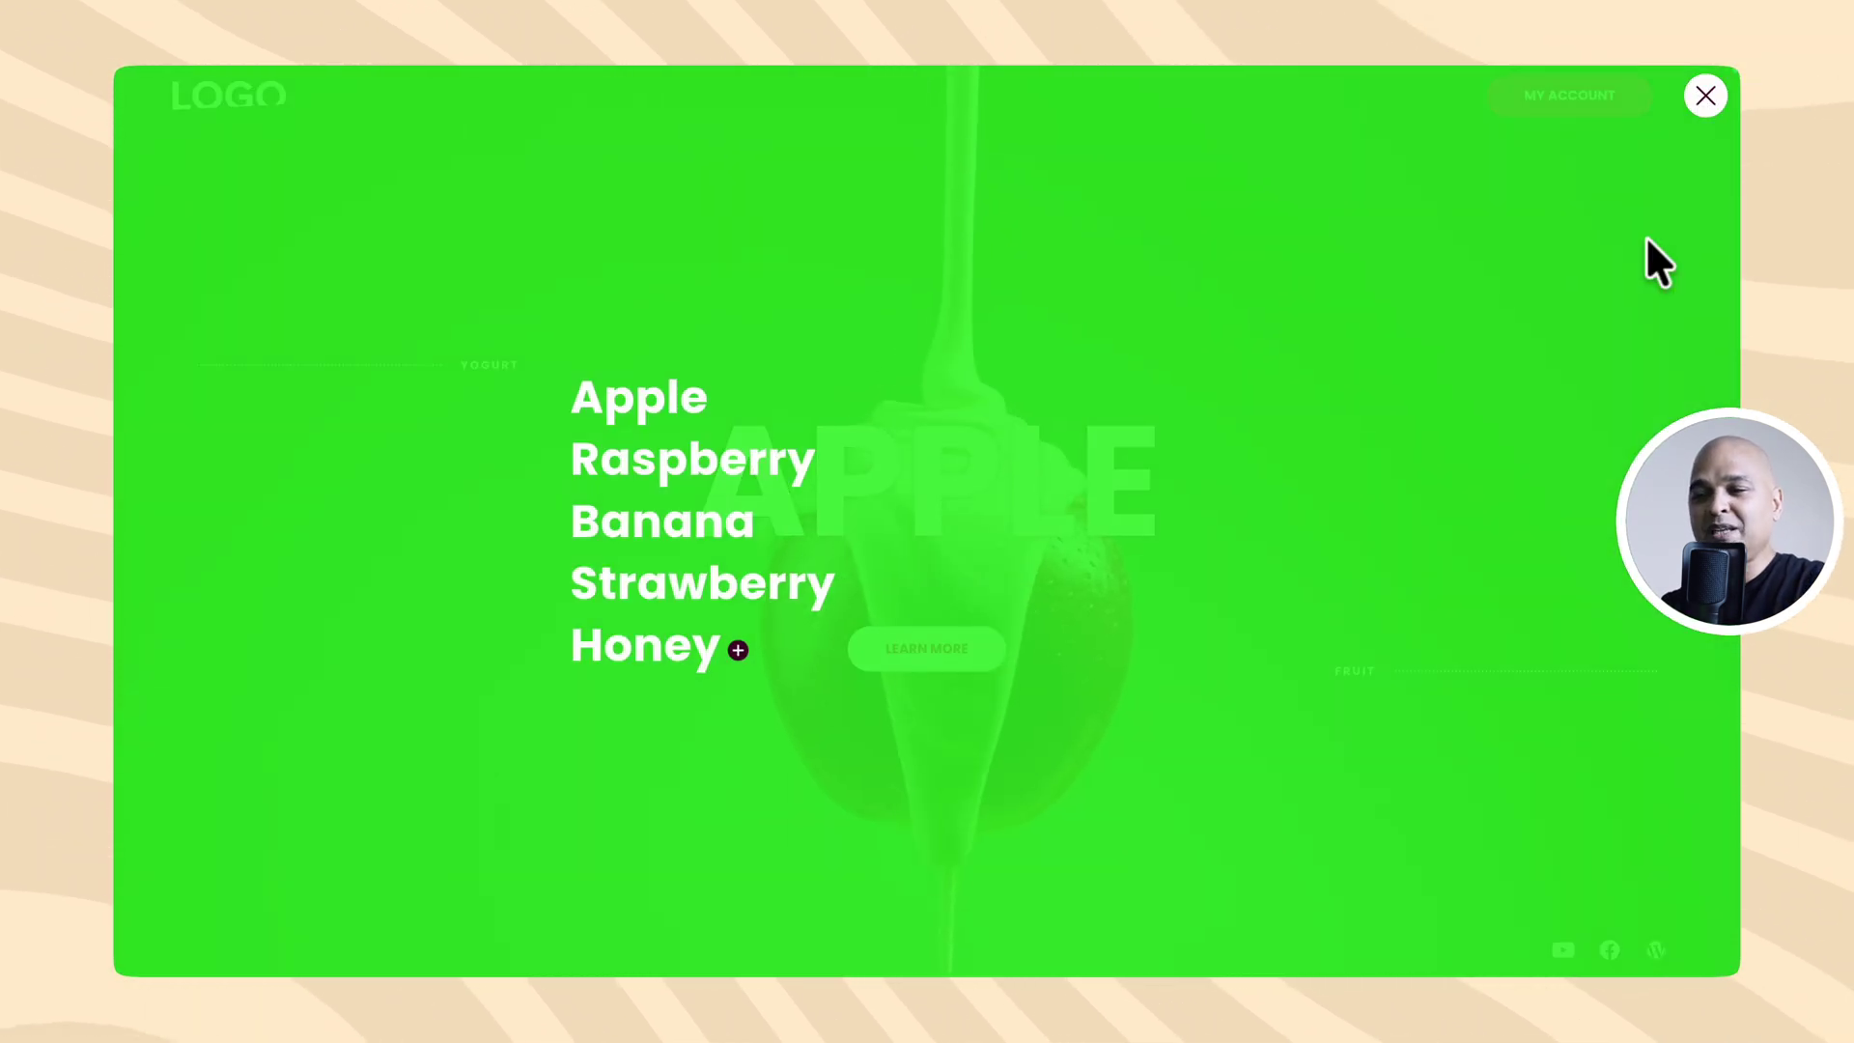
left_click(1703, 99)
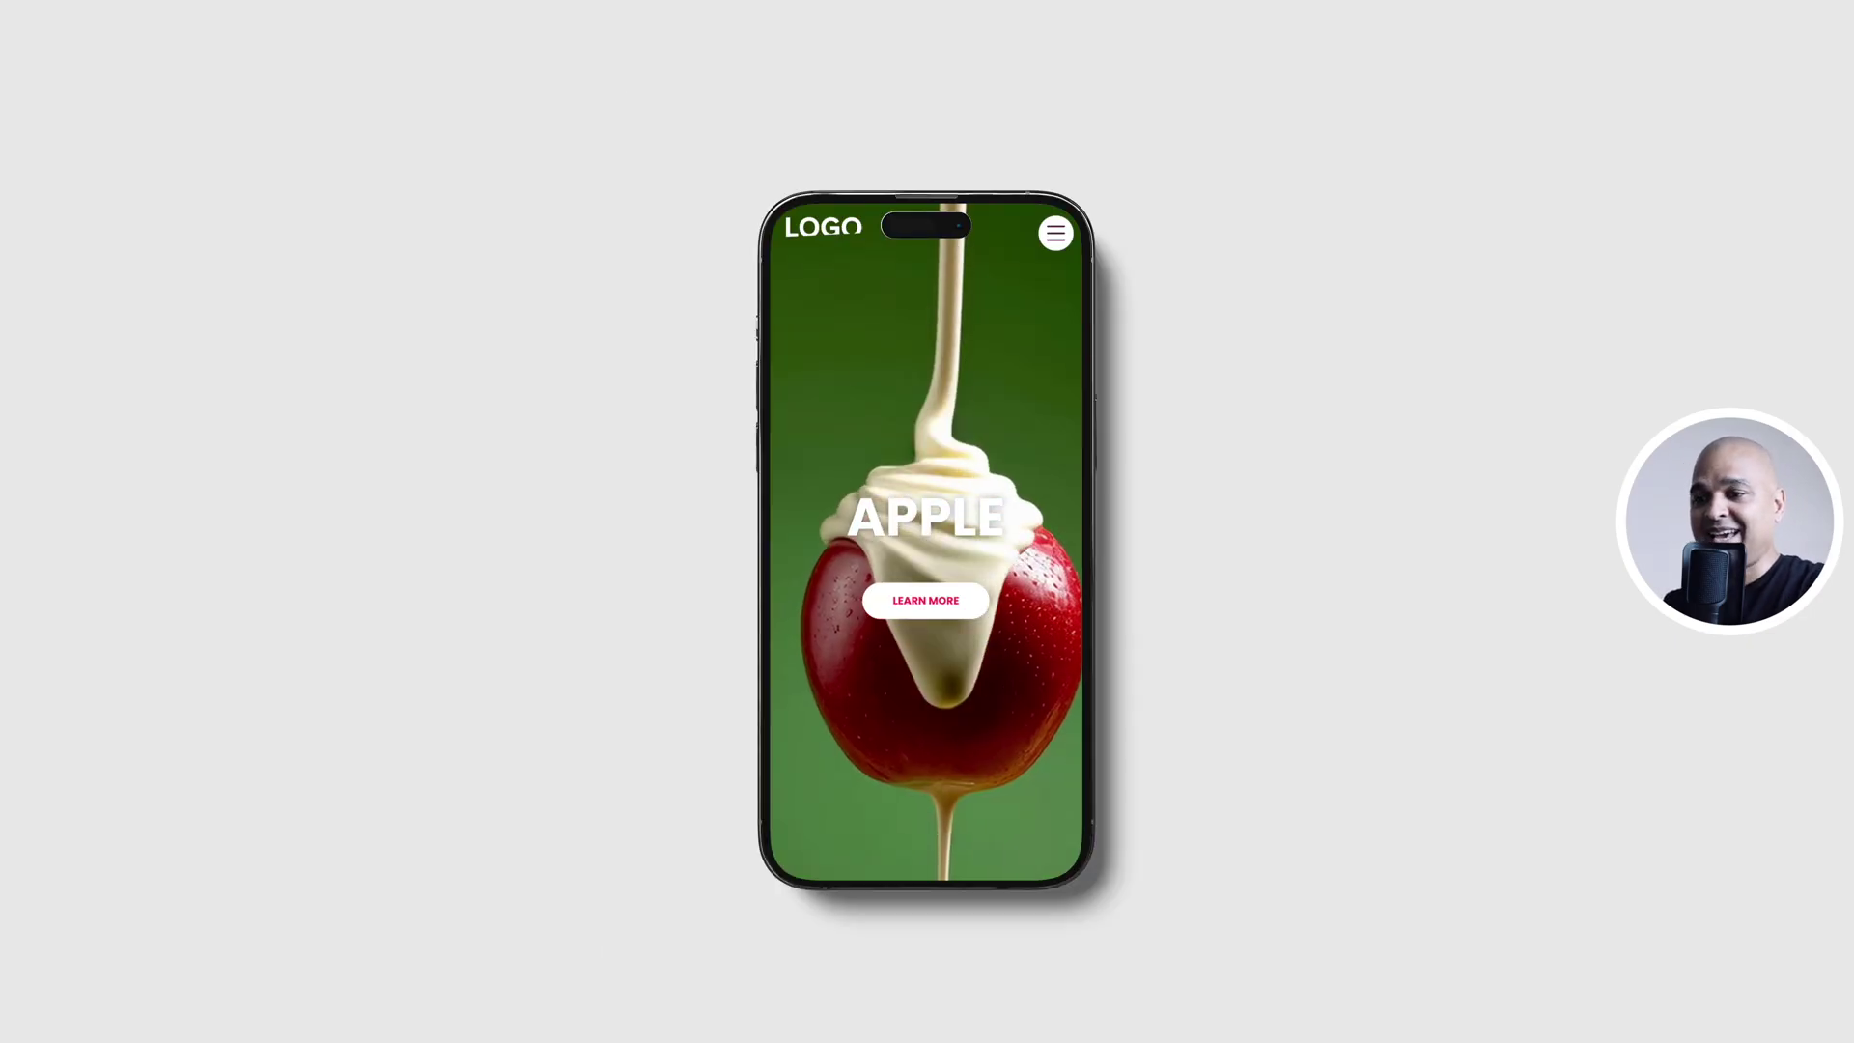
left_click(1055, 233)
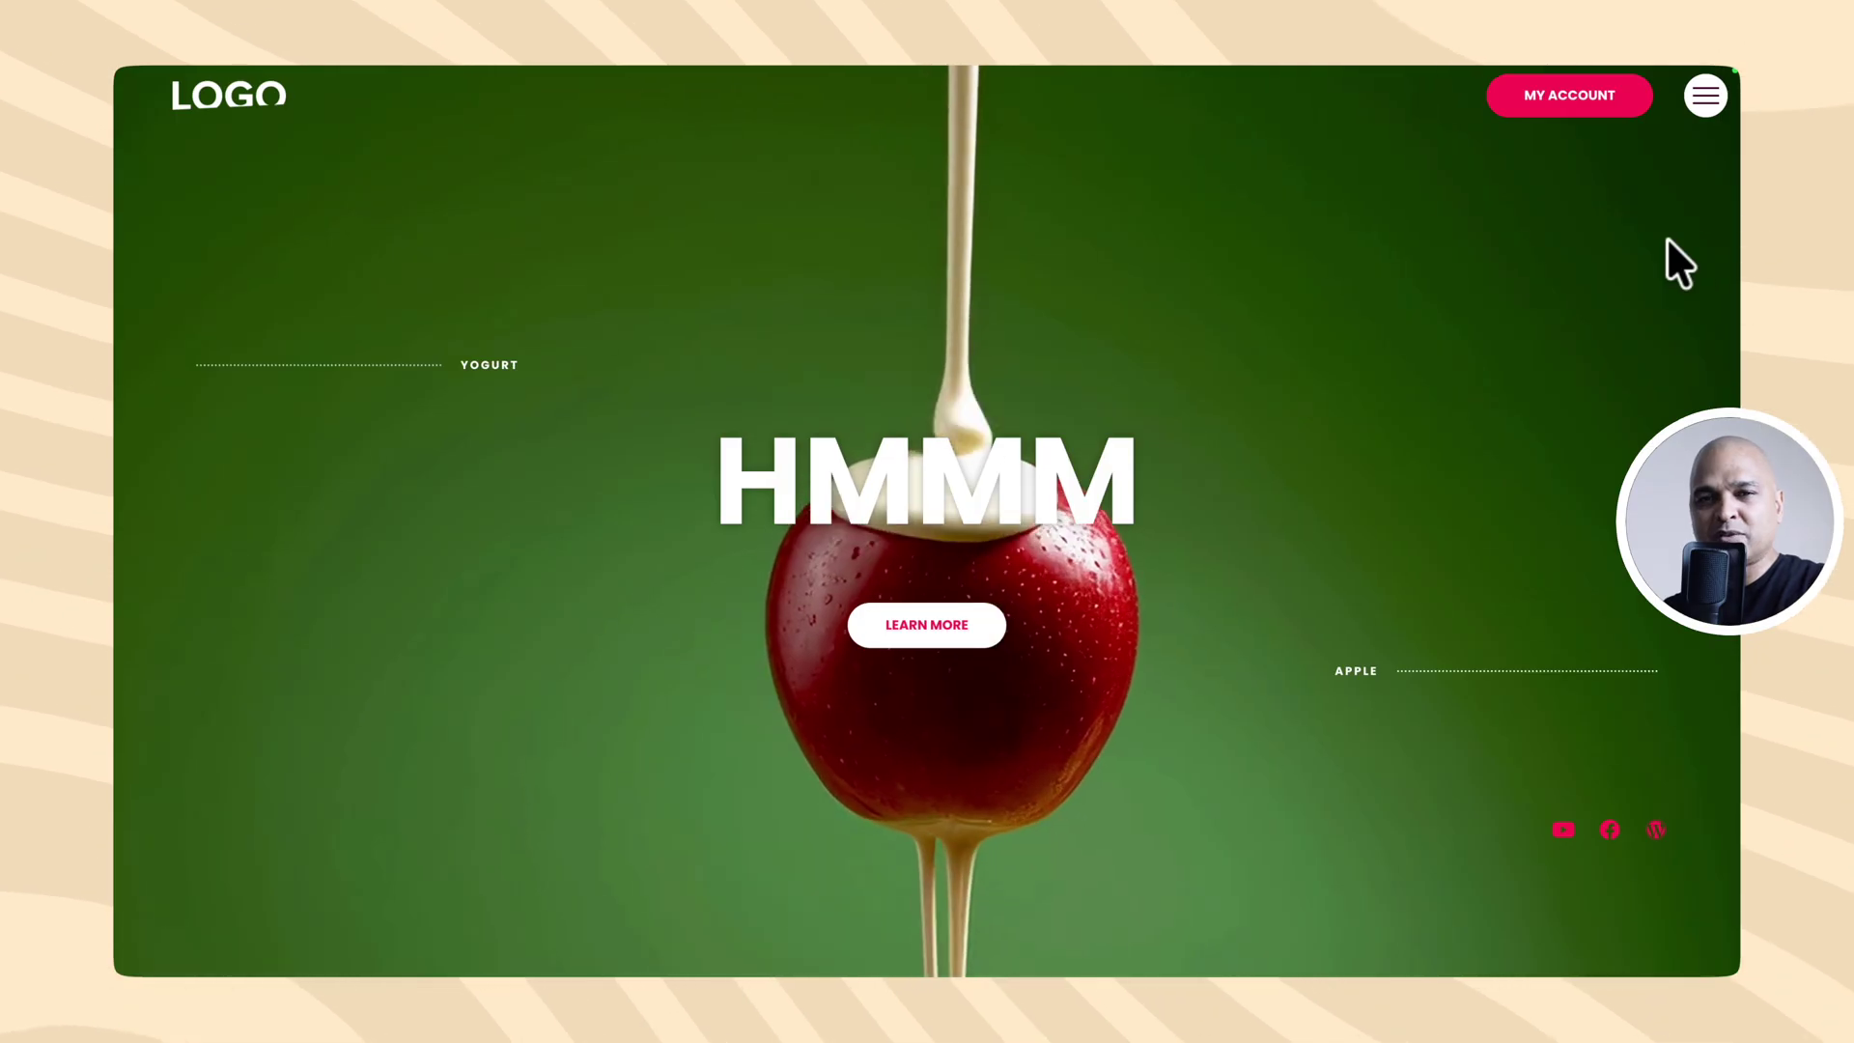
scroll(1622, 319, "down", 10)
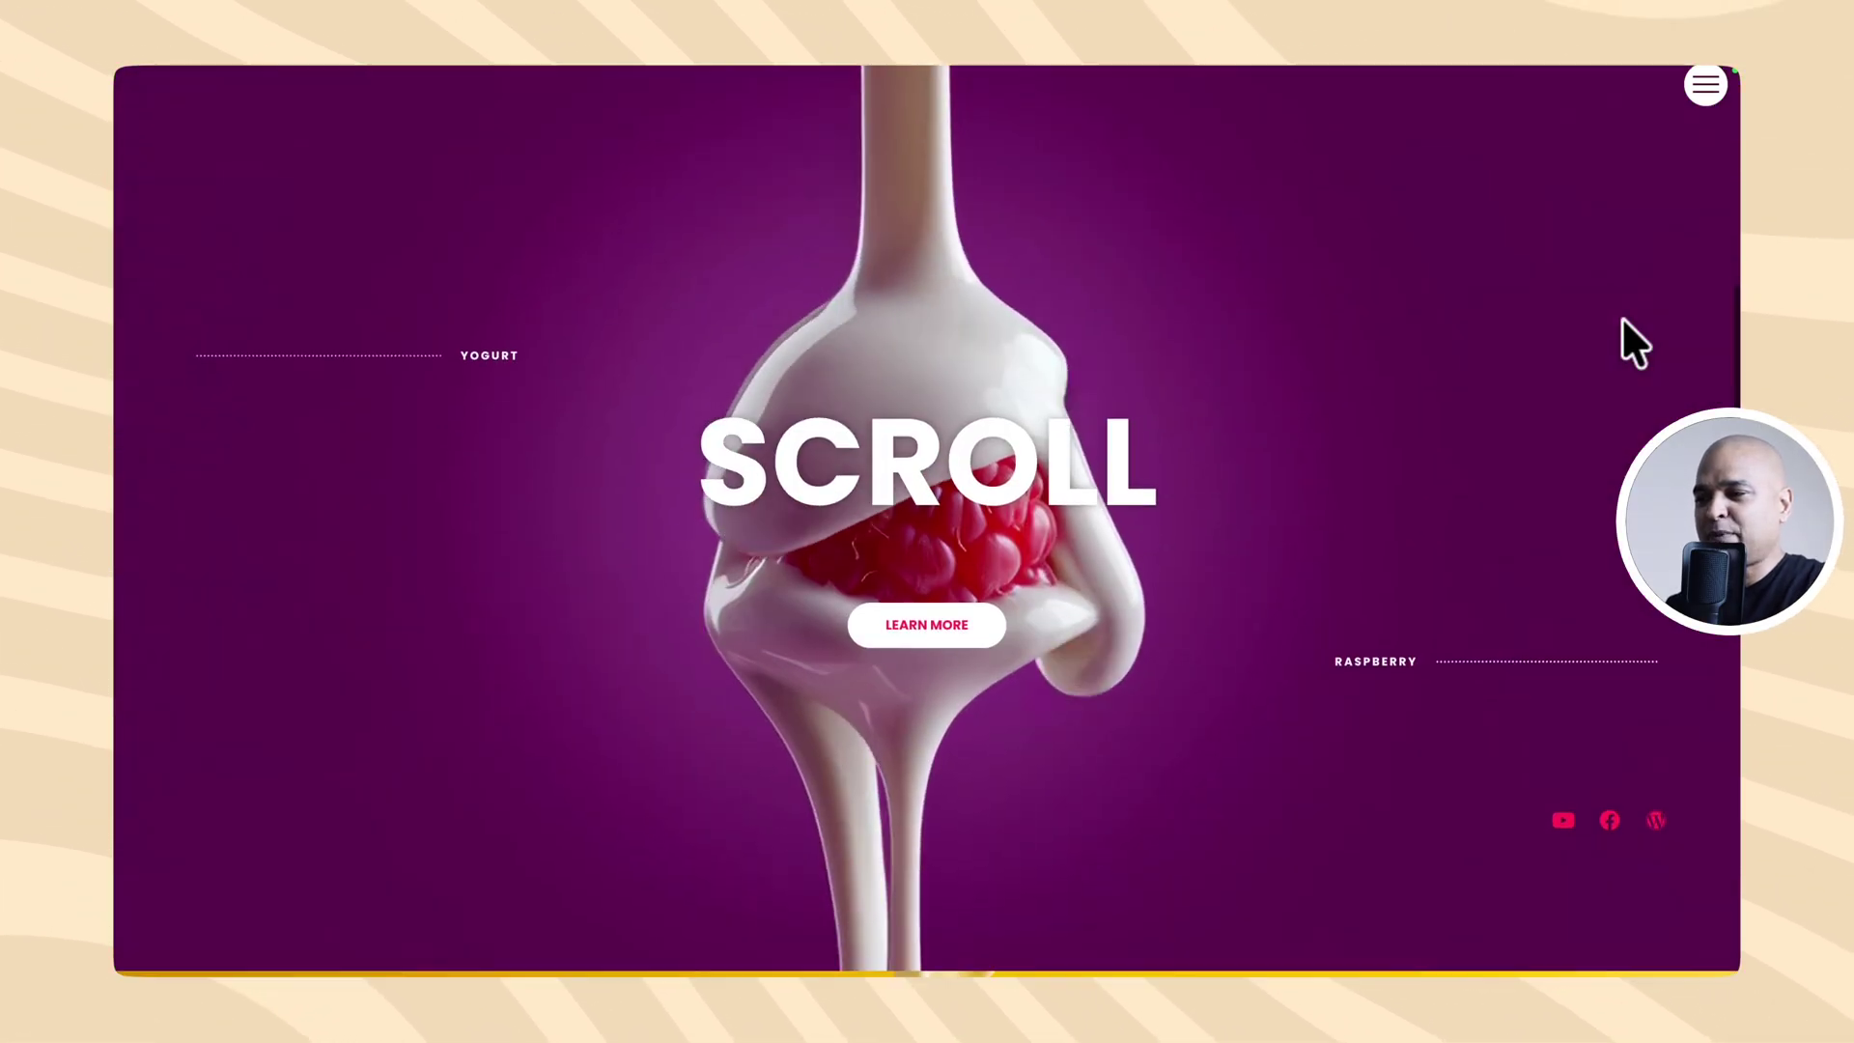
scroll(1622, 320, "down", 5)
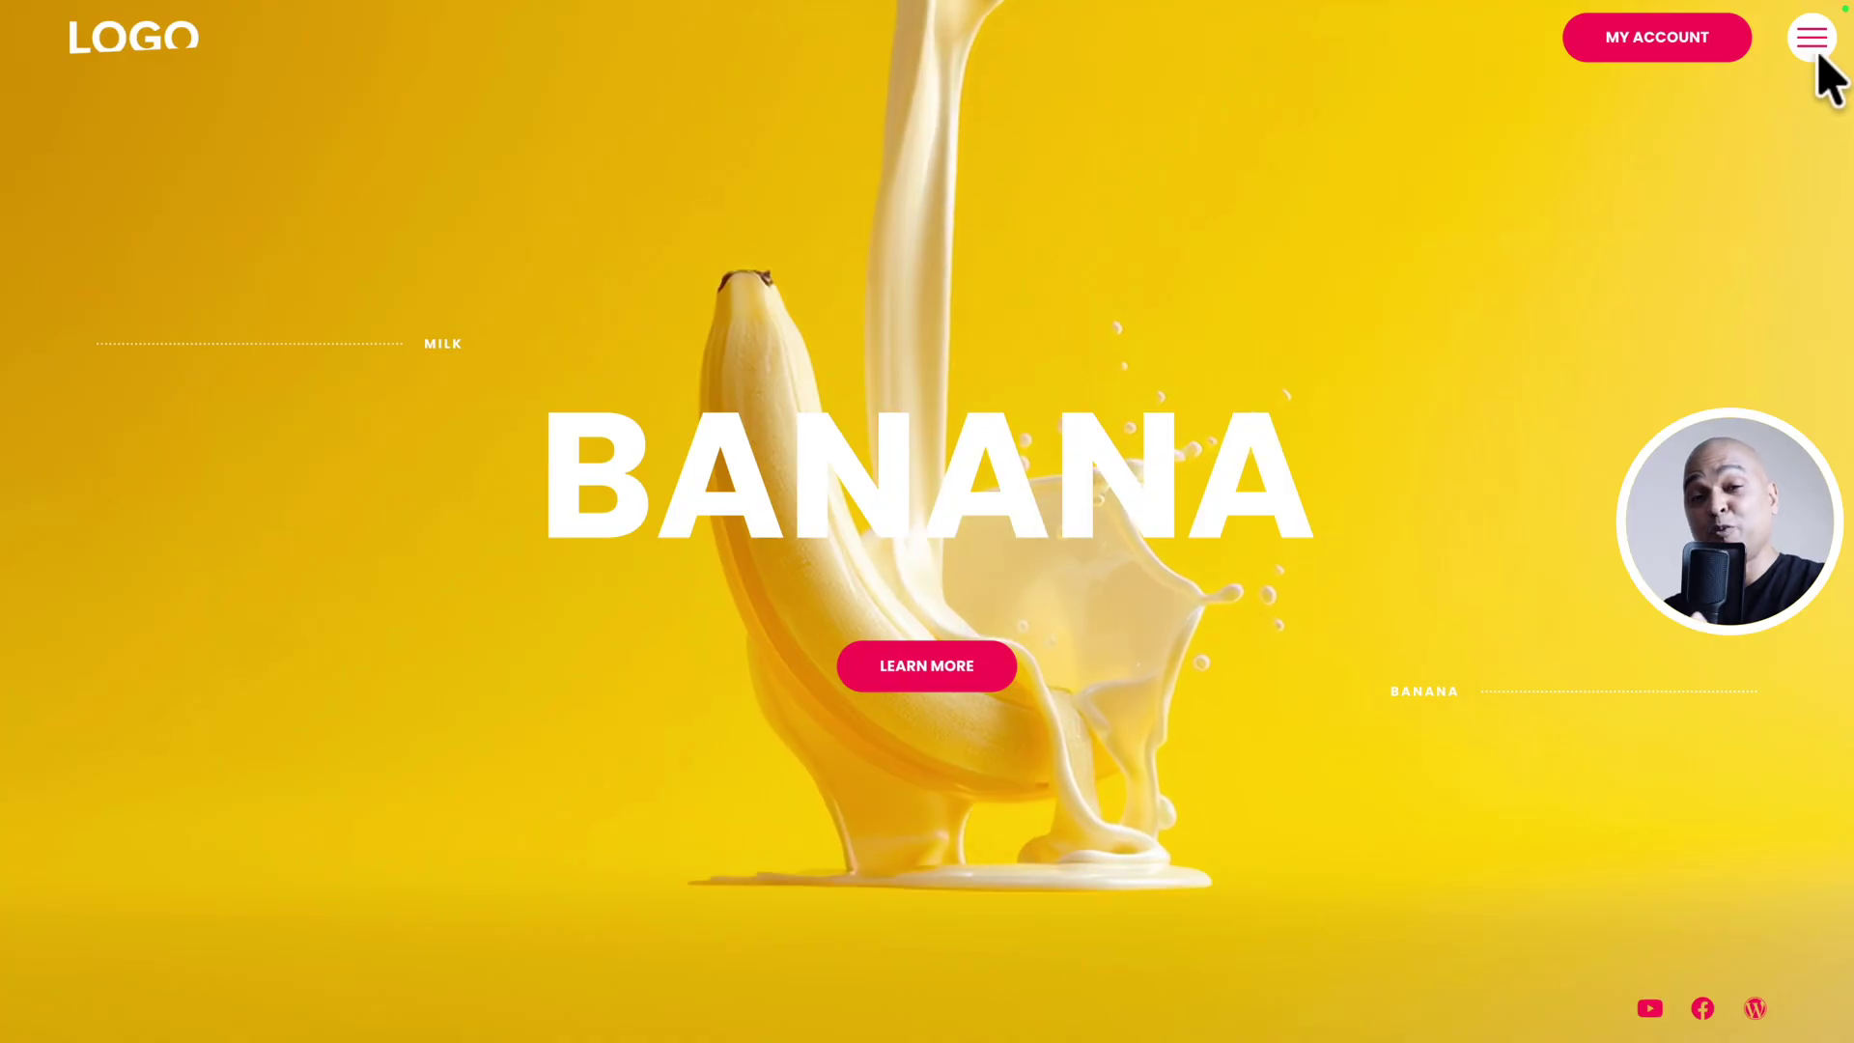
left_click(1810, 39)
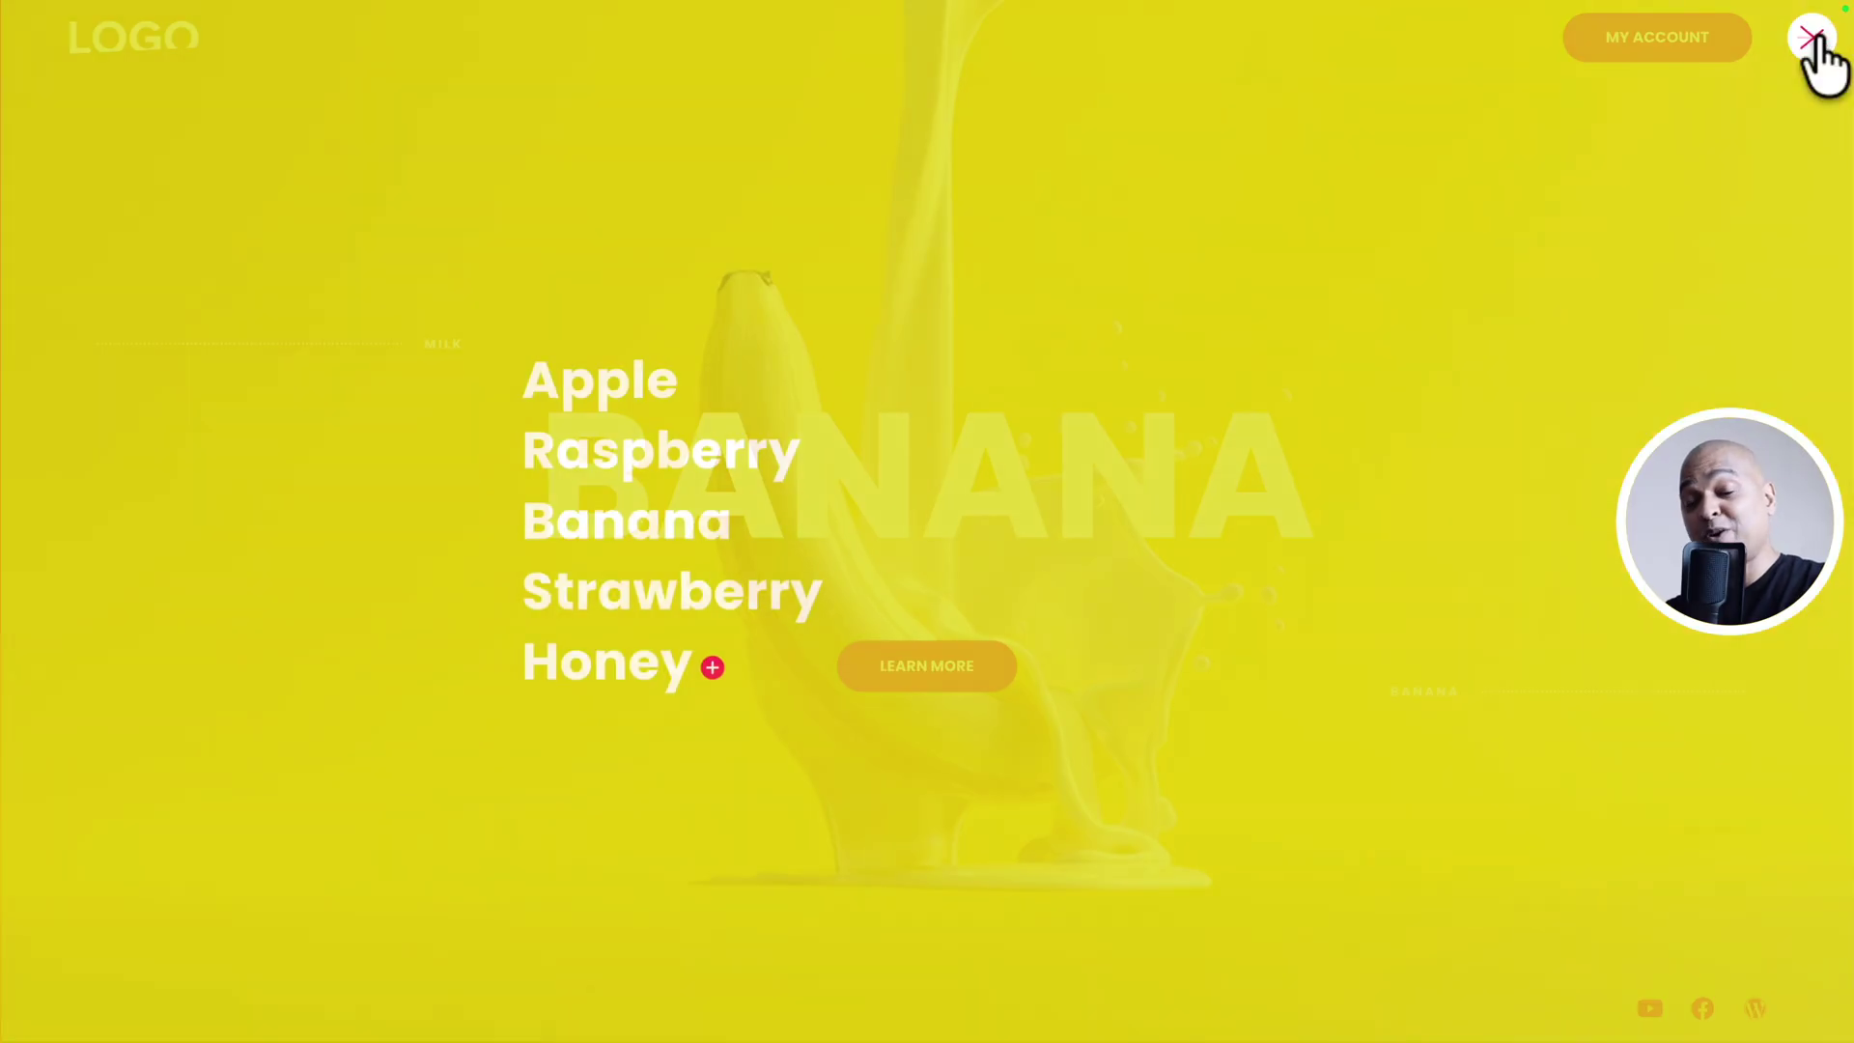